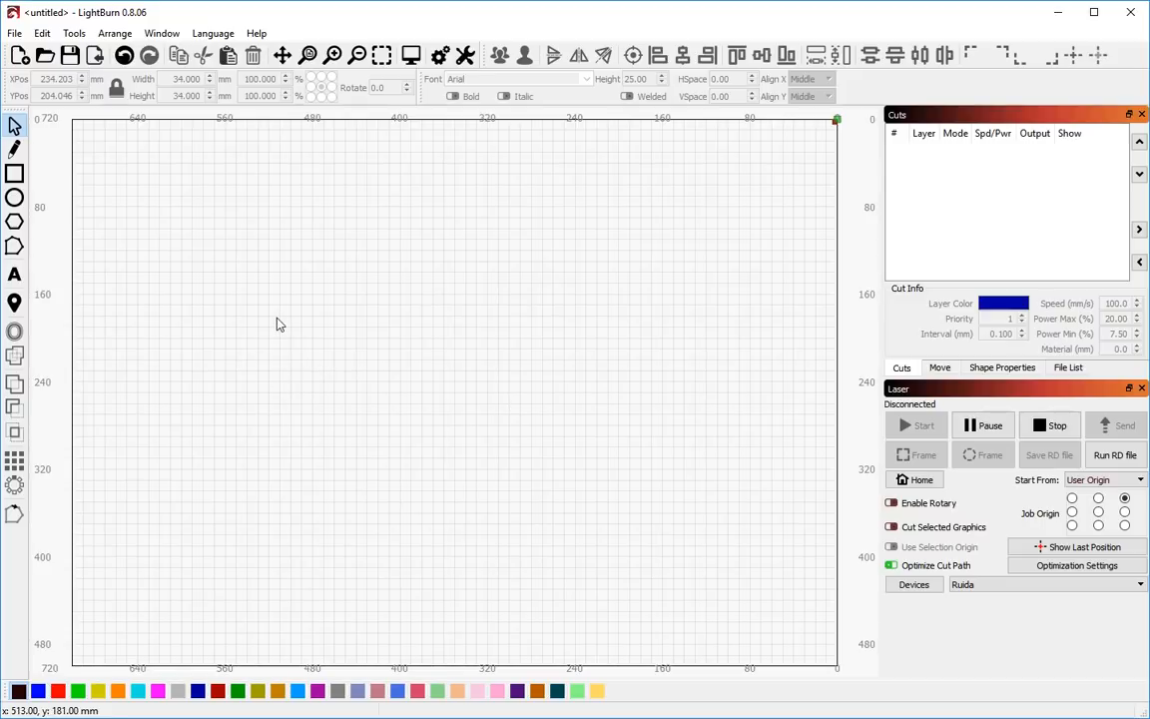
- Draw a rectangle about 66 × 57 mm and paste eight copies to form a loose three-by-three layout across the workspace
click(16, 177)
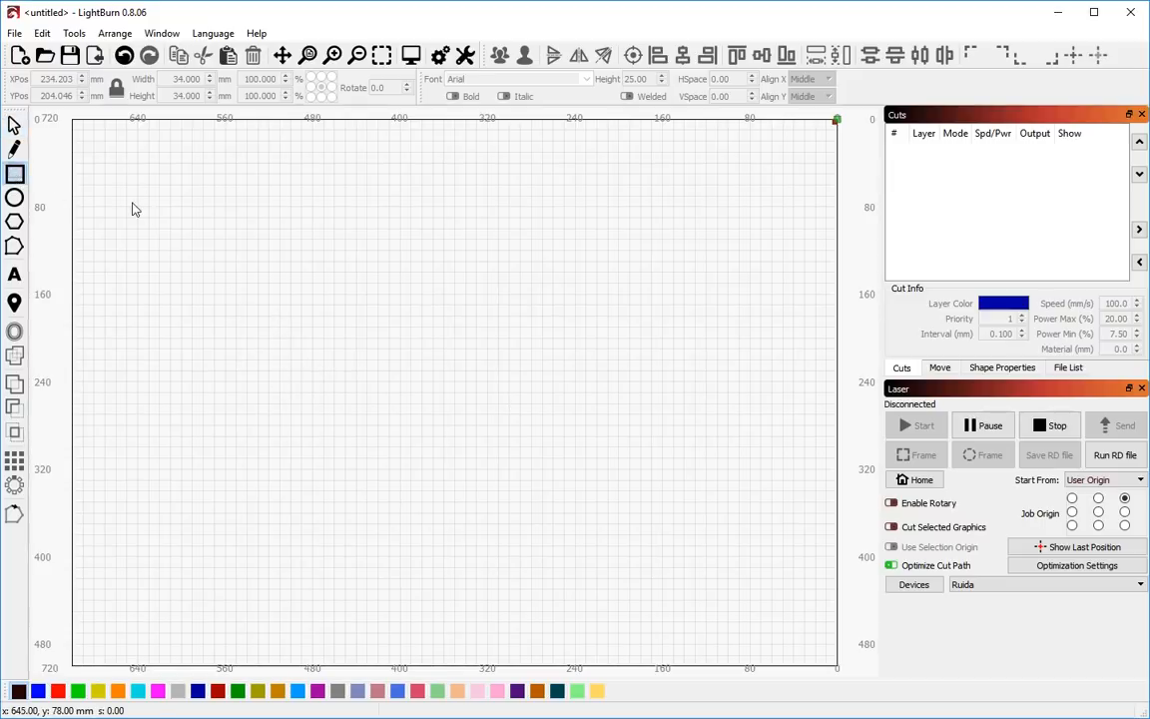
mouse_move(149, 185)
mouse_down()
mouse_move(202, 244)
mouse_move(222, 246)
mouse_up()
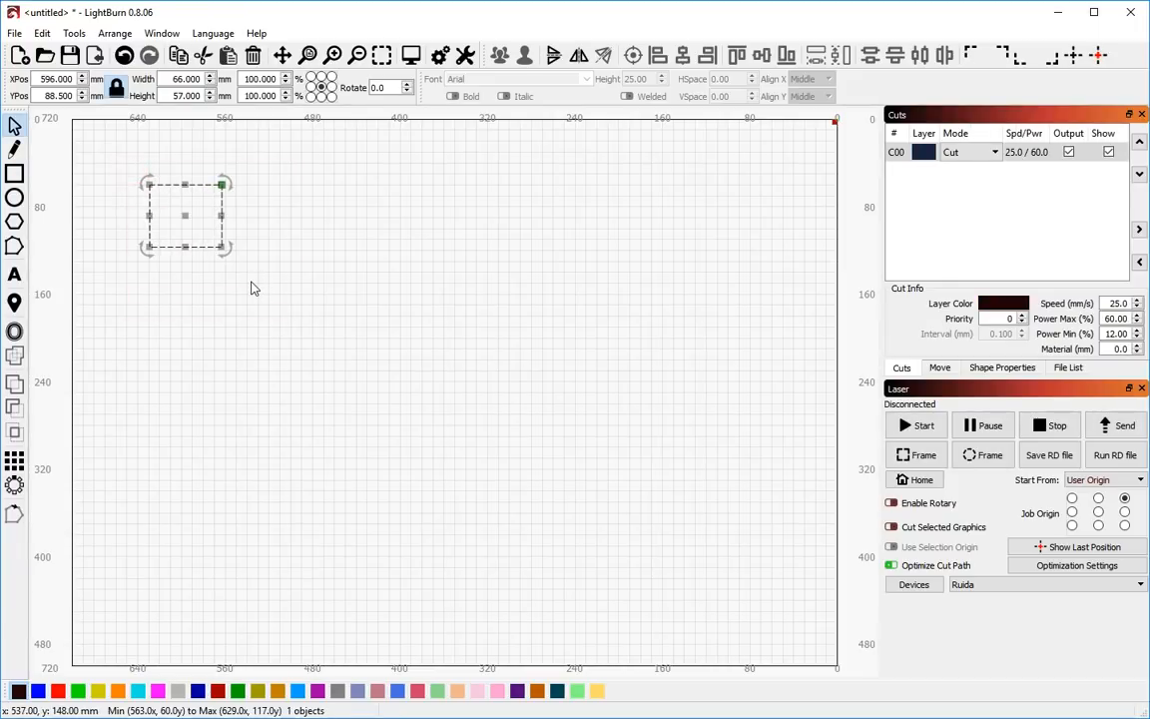
key(ctrl+v)
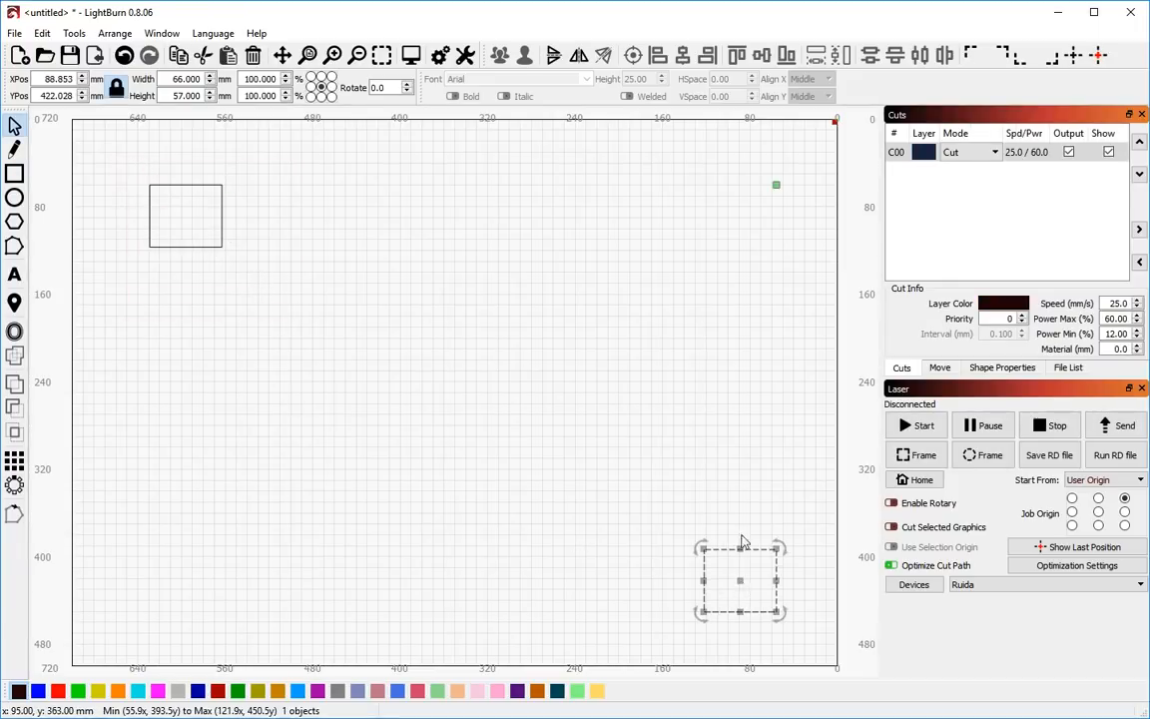
key(ctrl+v)
key(ctrl+v)
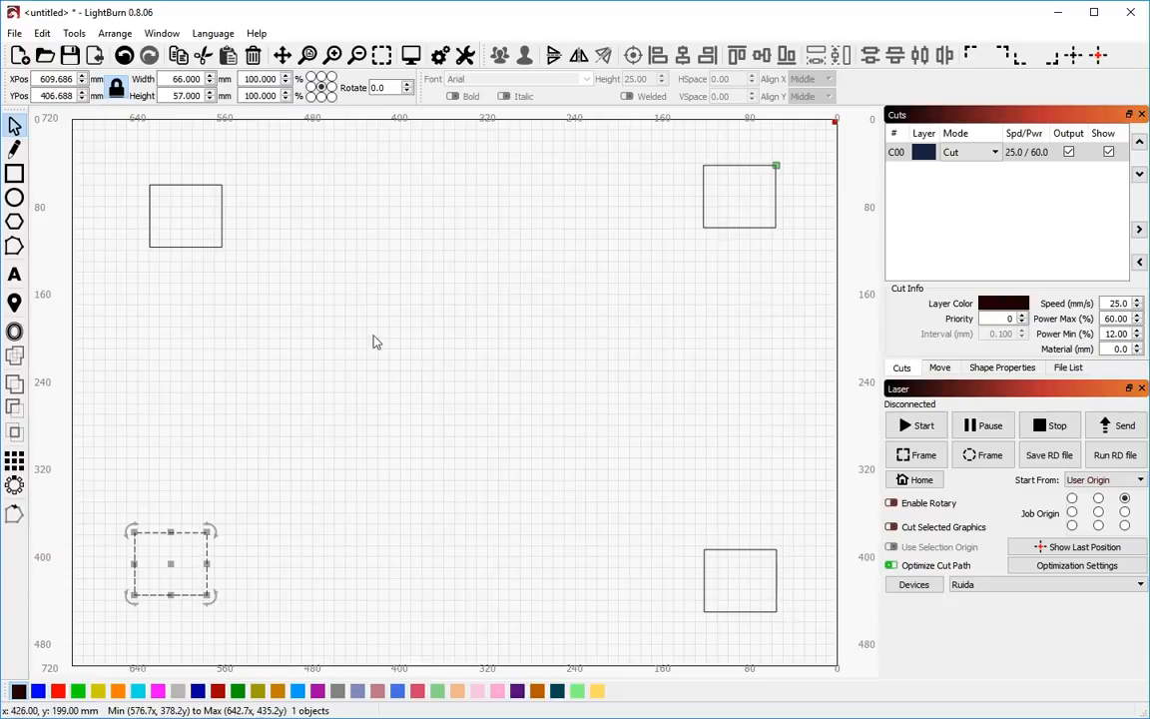
key(ctrl+v)
key(ctrl+v)
key(ctrl+v)
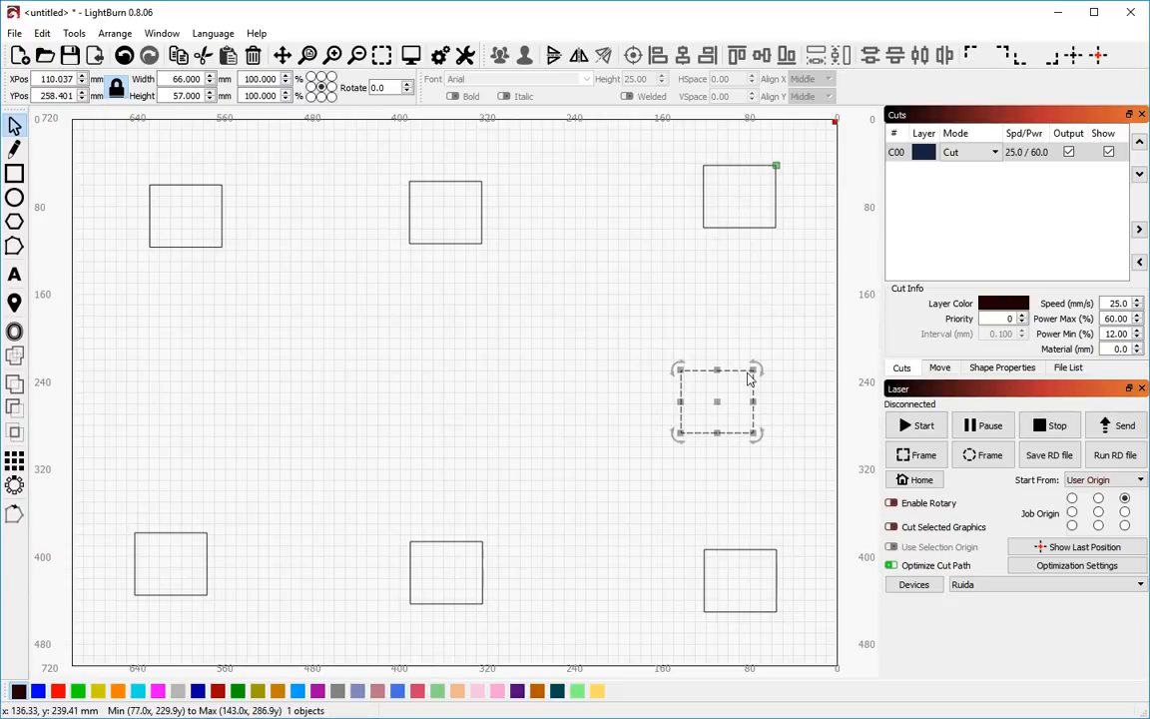
key(ctrl+v)
key(ctrl+v)
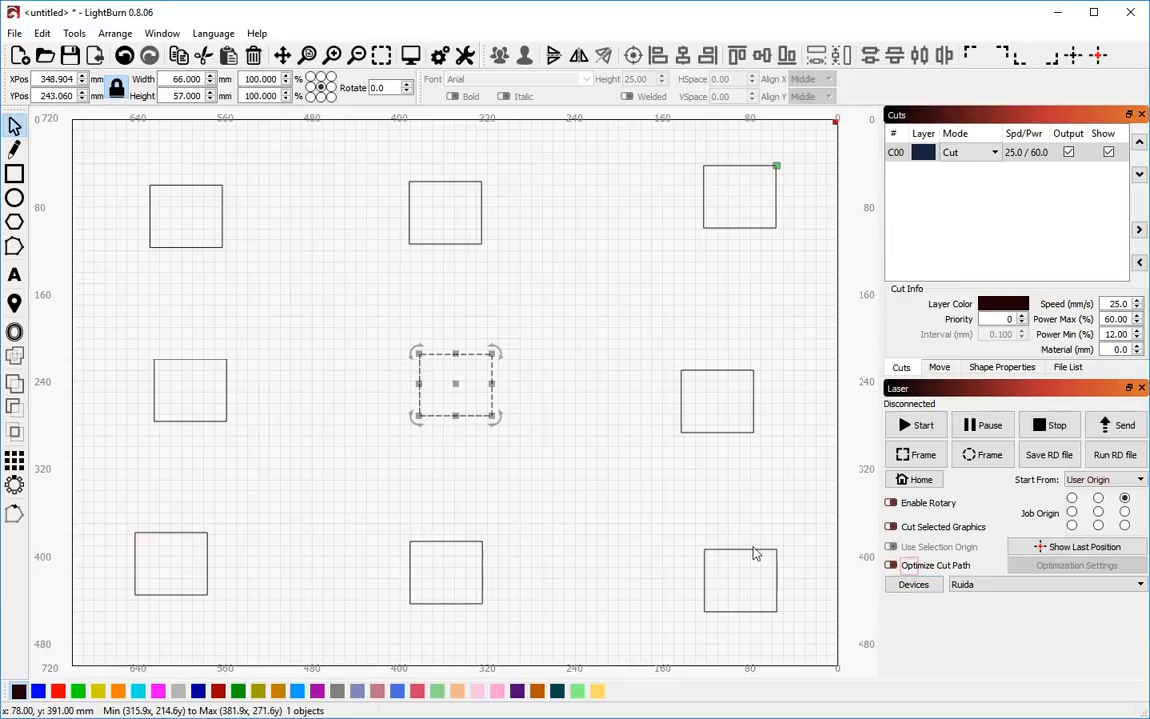
- Preview the cut path of the nine rectangles without optimization and examine the travel moves
key(alt+p)
mouse_move(649, 517)
mouse_down()
mouse_move(150, 519)
mouse_move(465, 514)
mouse_move(647, 534)
mouse_up()
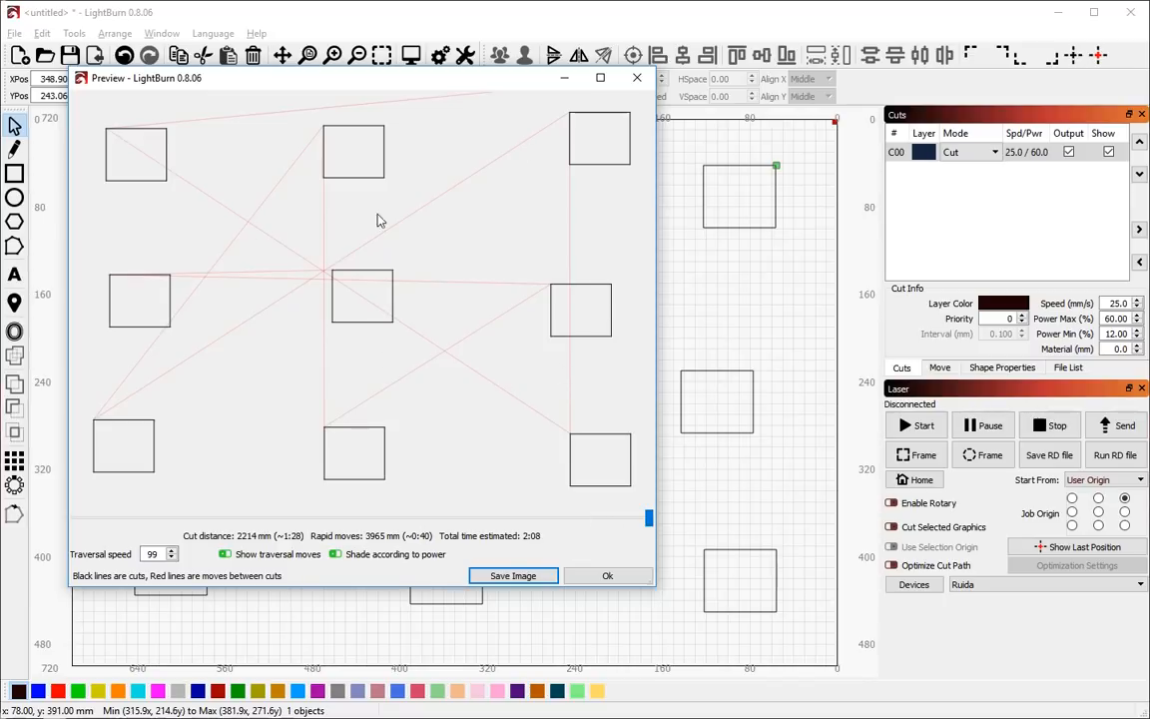
click(637, 78)
- Enable cut path optimization with Order by Layer as the only ordering rule and turn on Cut inner shapes first
click(904, 568)
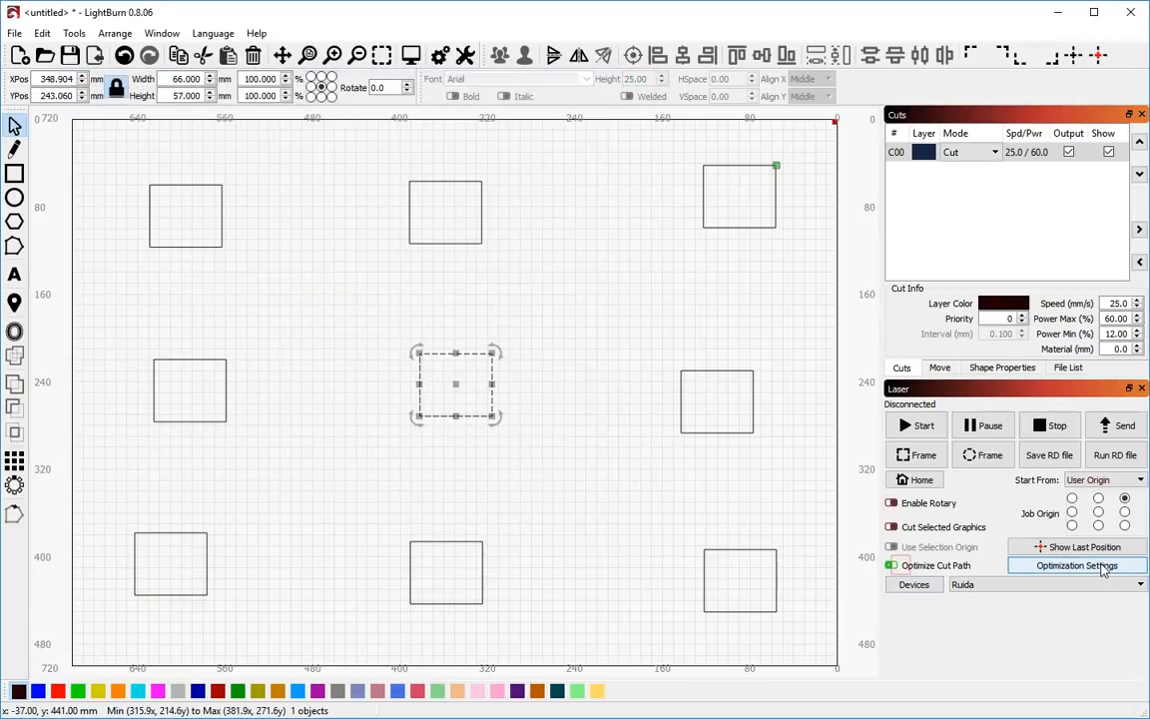
click(1104, 568)
click(457, 282)
click(452, 294)
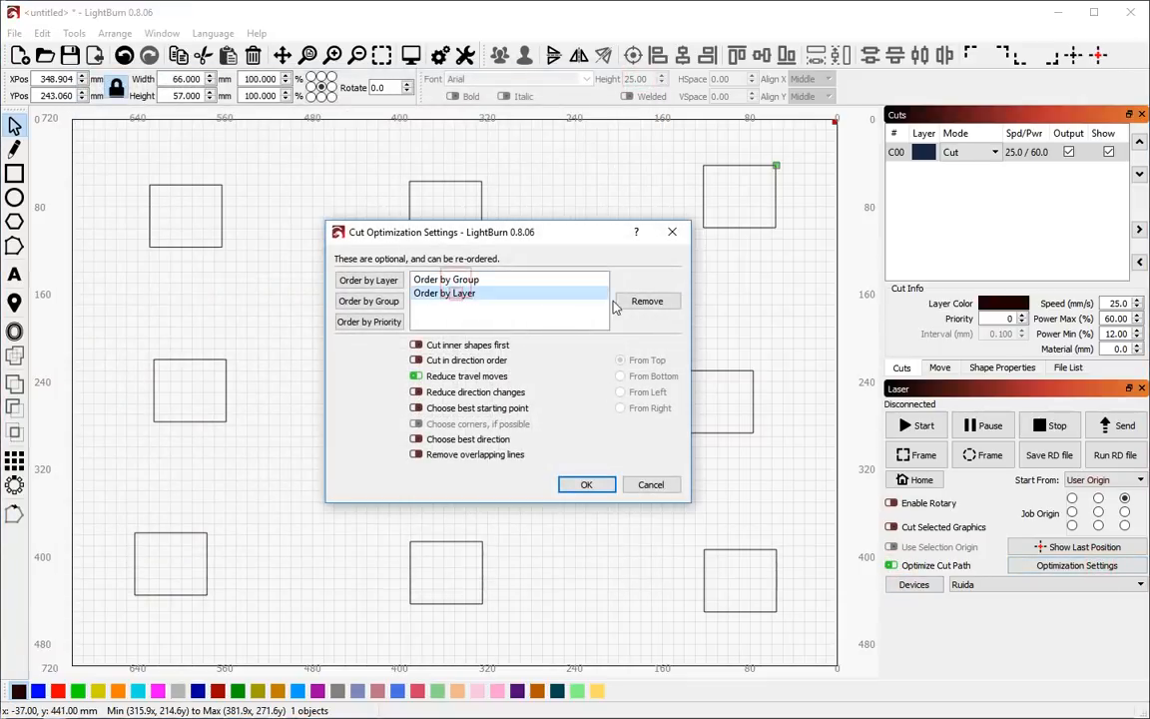
click(646, 300)
click(646, 301)
click(367, 280)
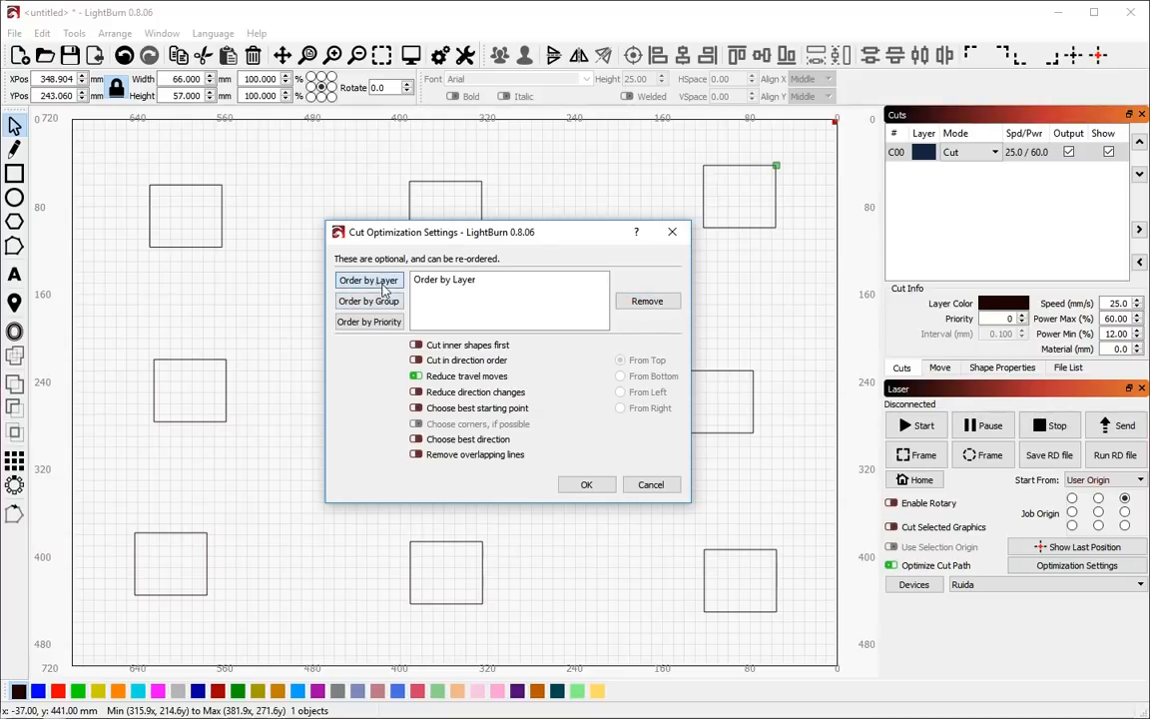
click(415, 345)
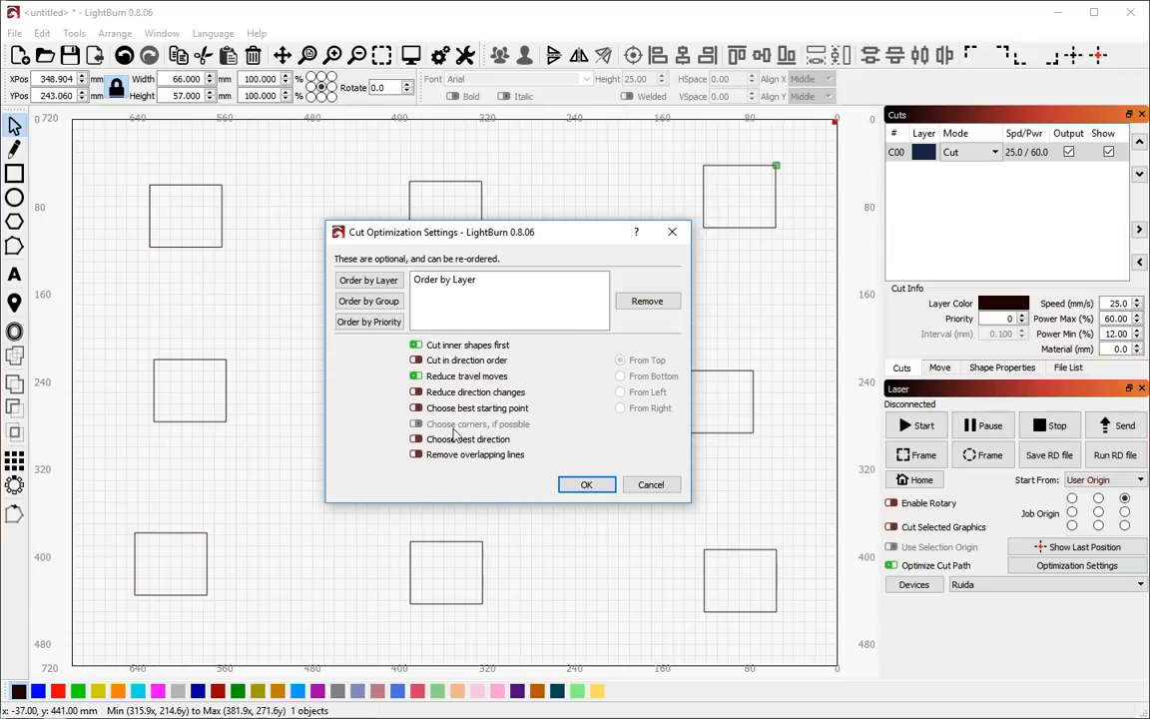
click(577, 486)
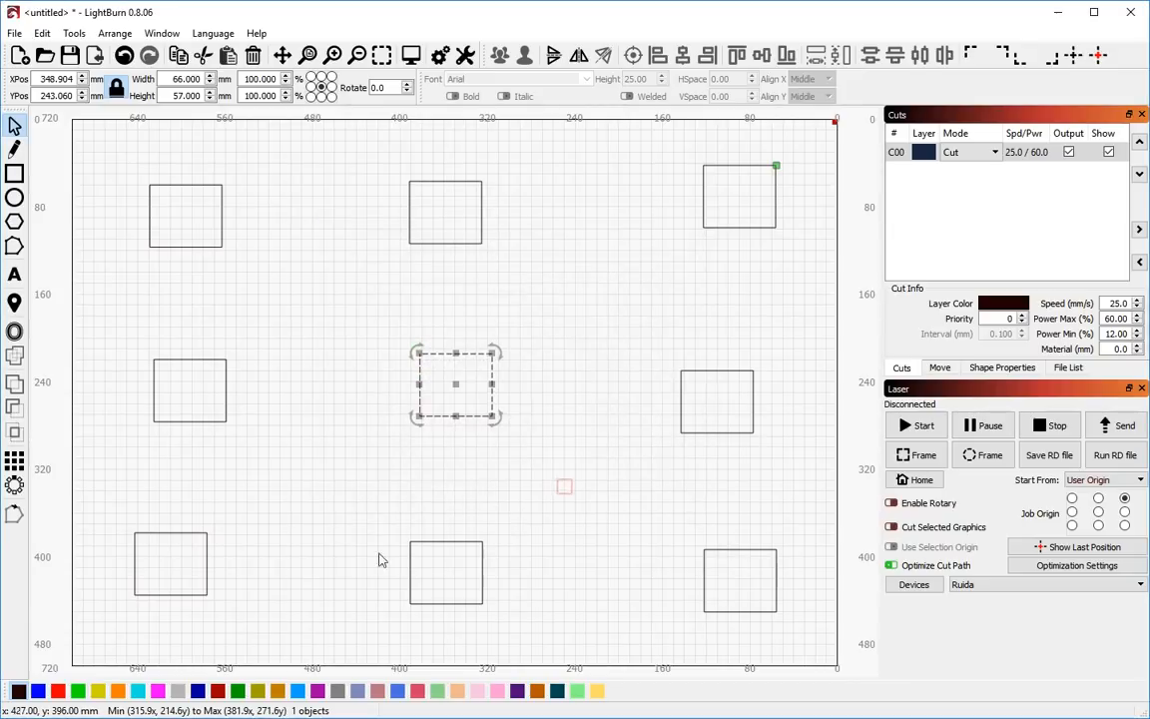
- Preview the optimized cut path of the nine rectangles and examine the travel moves, then clear the selection
key(alt+p)
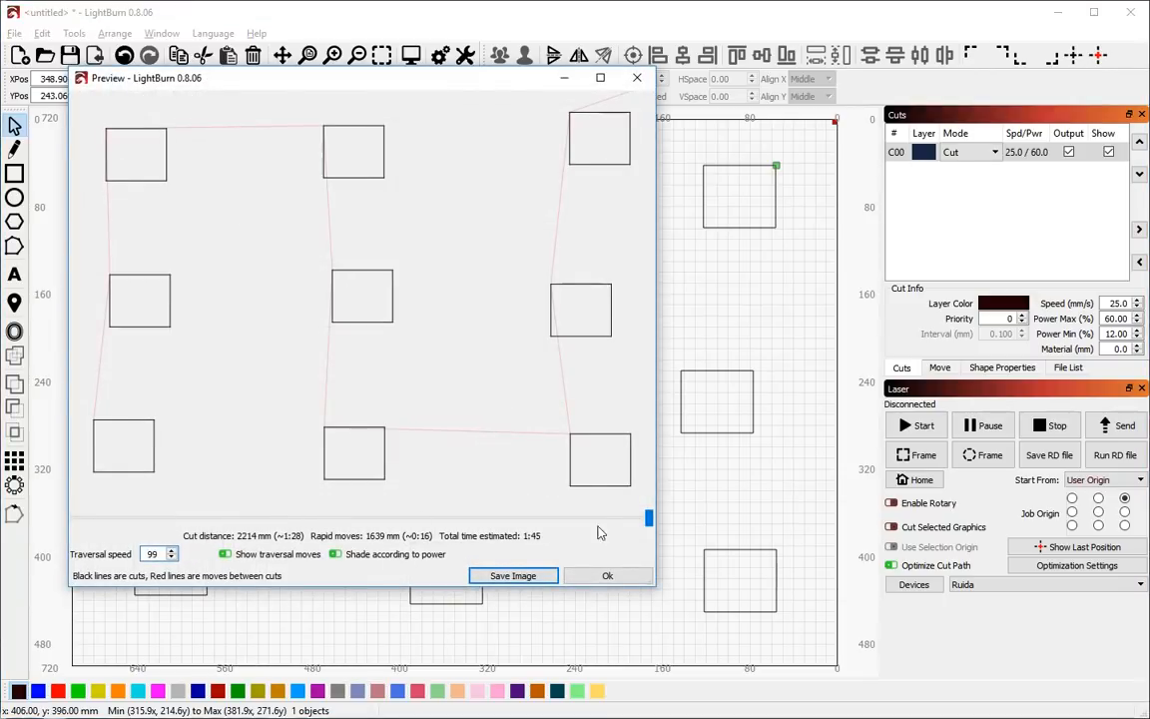
mouse_move(647, 518)
mouse_down()
mouse_move(82, 552)
mouse_move(555, 552)
mouse_move(664, 519)
mouse_up()
click(609, 579)
click(547, 389)
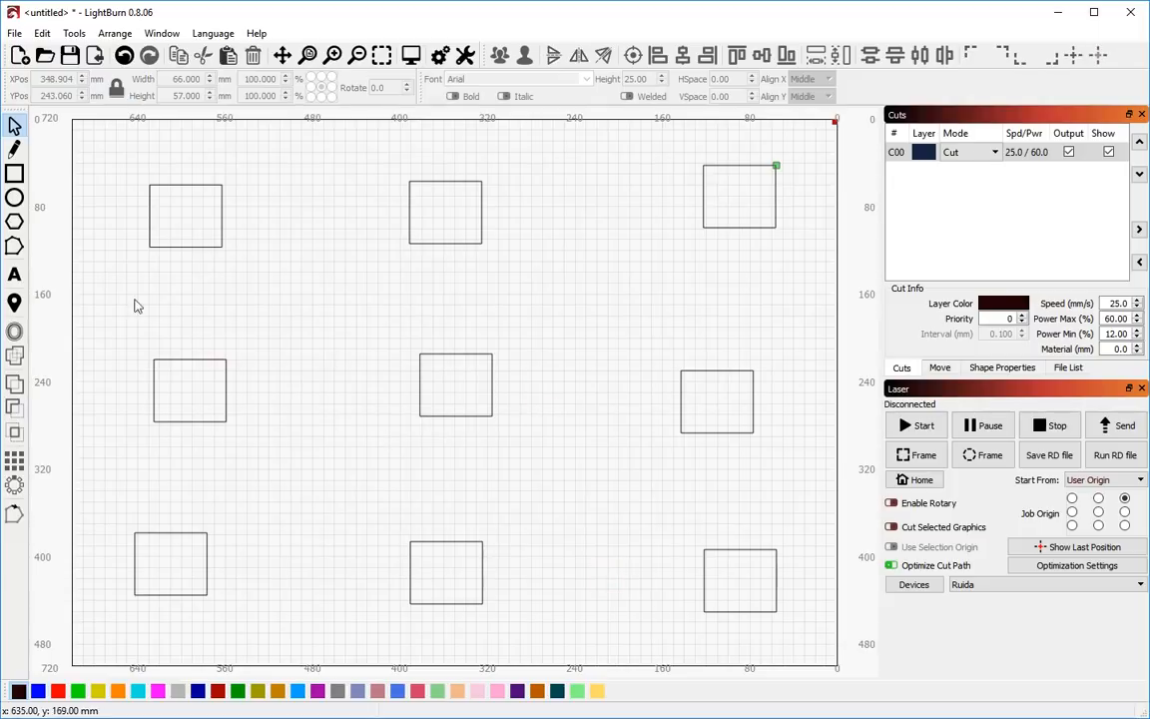
- Draw a circle inside each of the upper two rectangles of the left column and an ellipse about 38 × 30 mm inside the lowest
key(e)
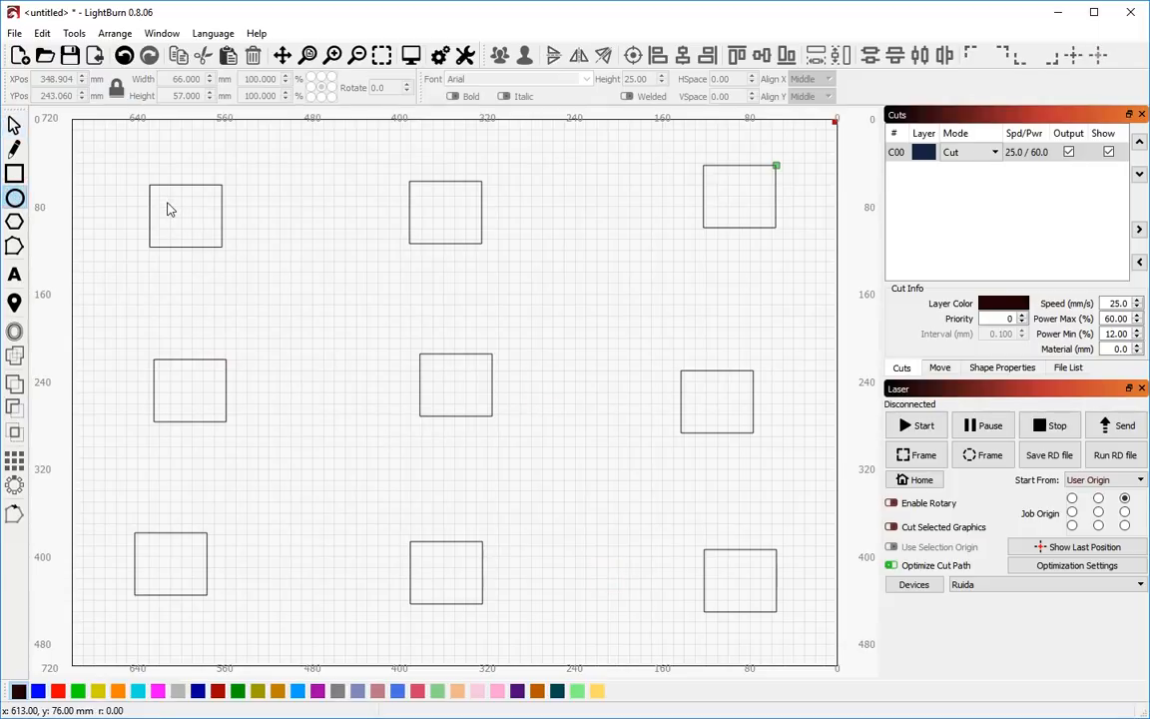
drag(169, 203, 199, 232)
drag(171, 380, 210, 416)
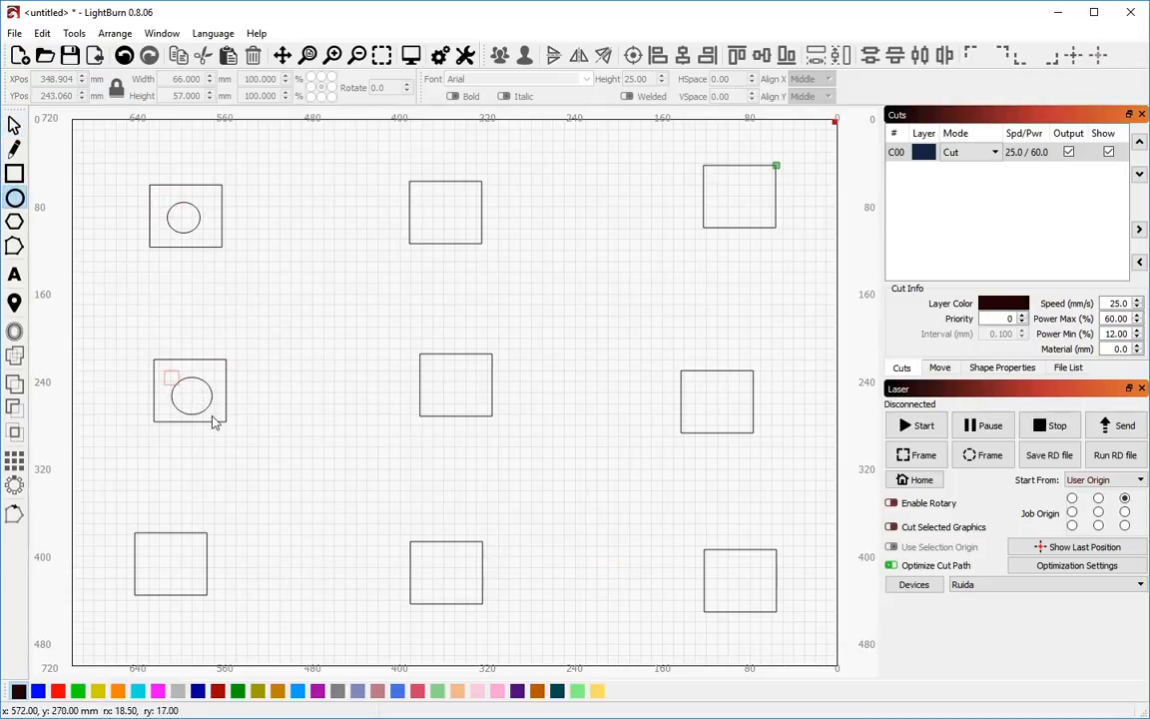
drag(147, 550, 193, 589)
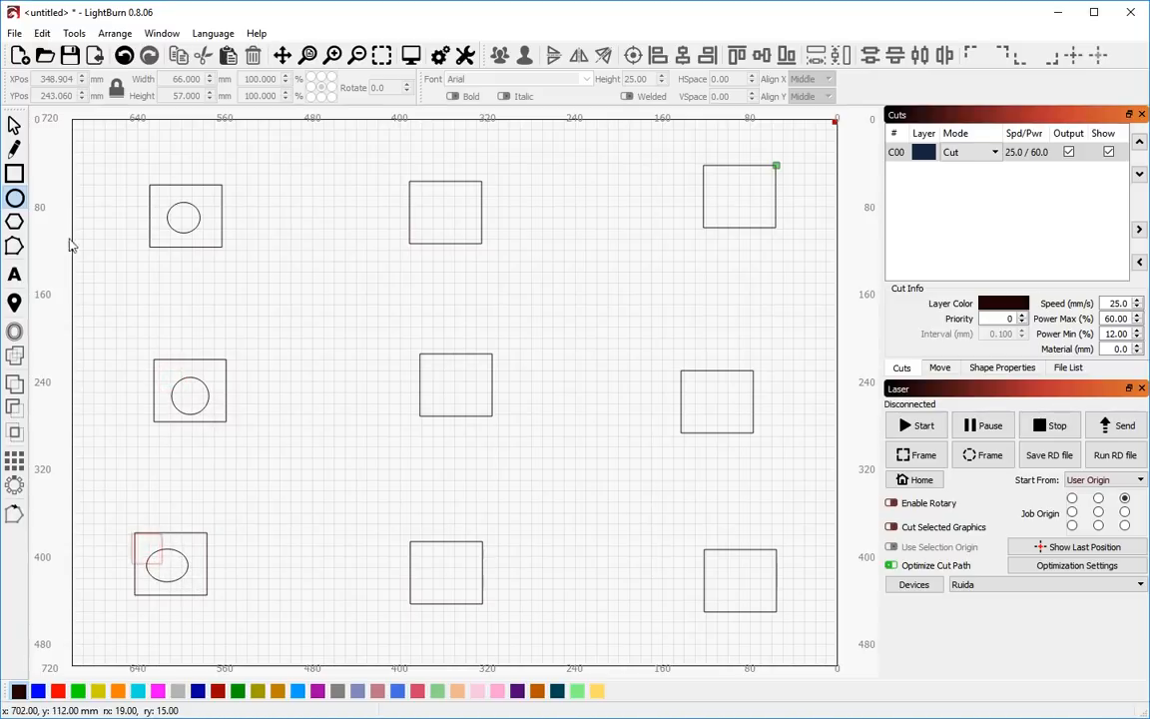
key(Escape)
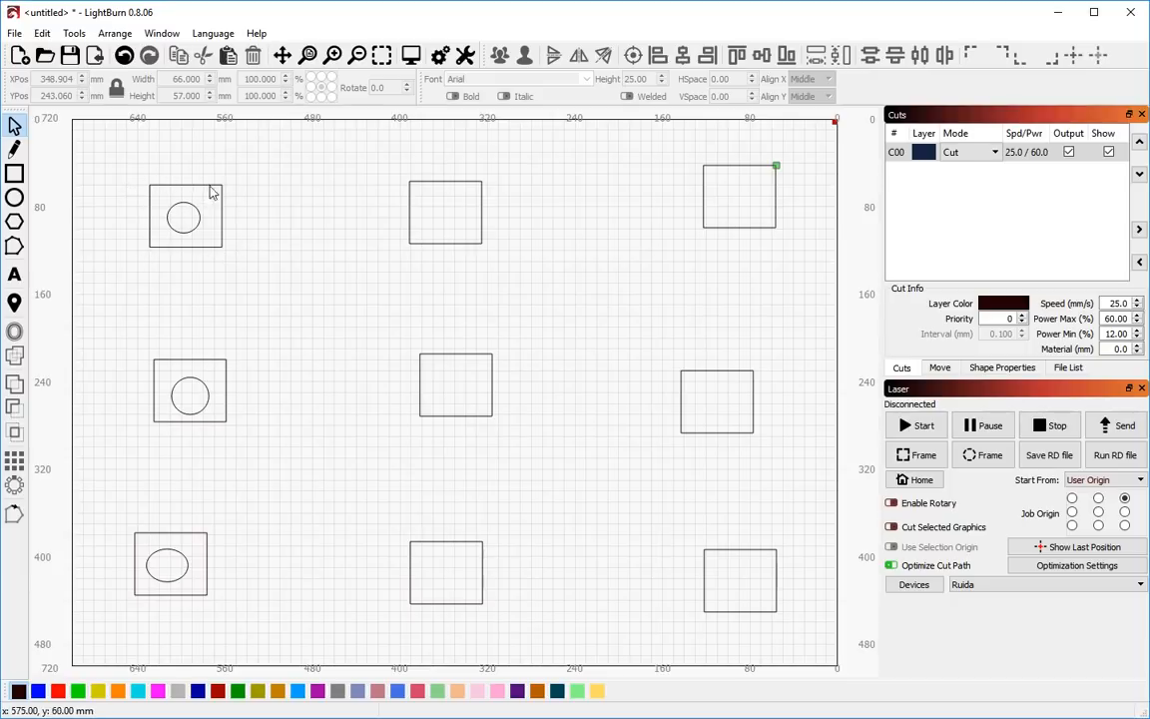
- Review the cut optimization settings and play back the preview to examine the order of inner and outer shapes
click(1049, 565)
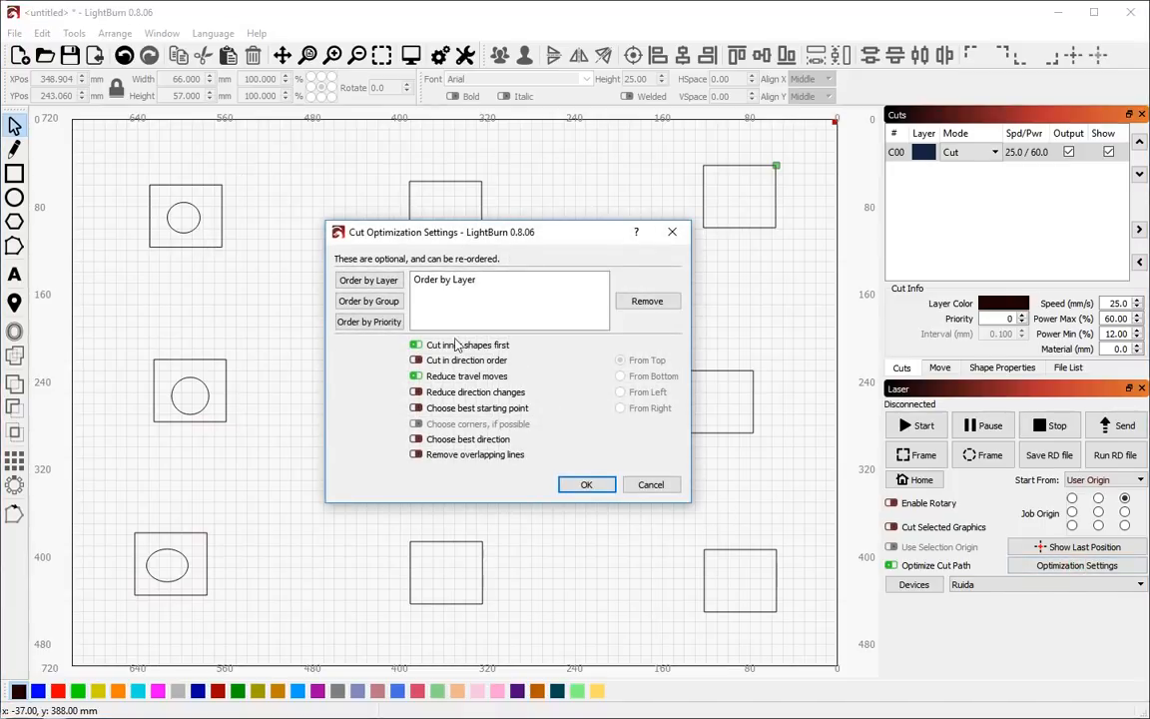
click(593, 485)
key(alt+p)
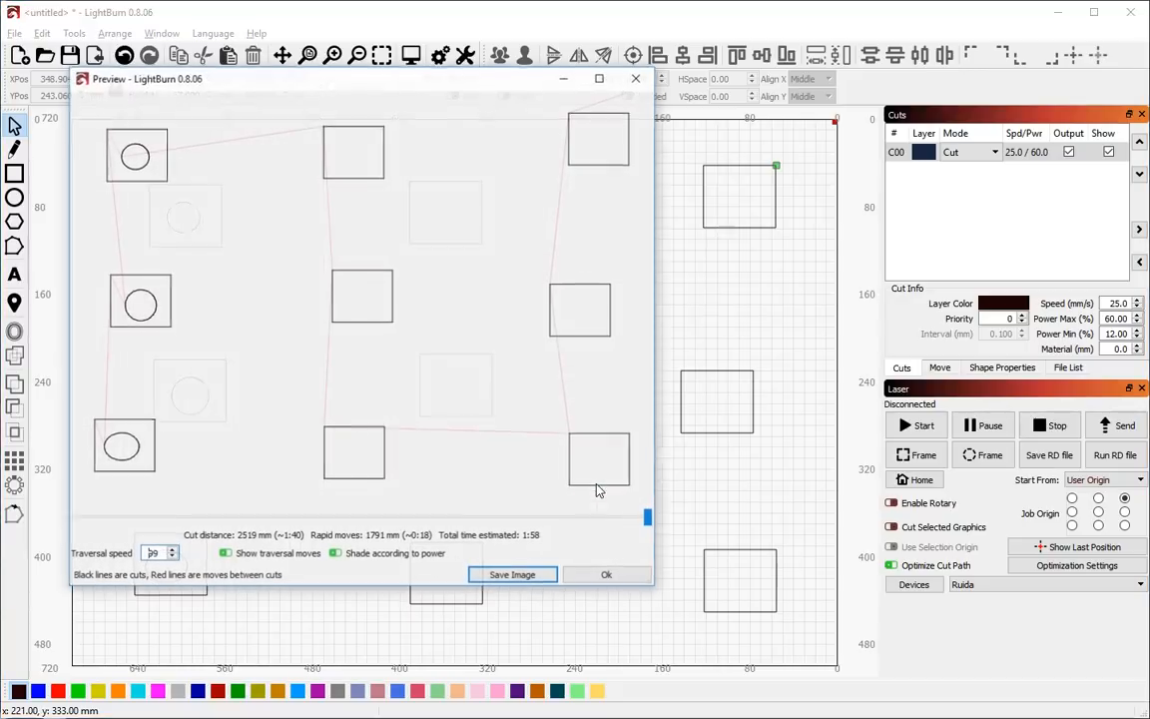
mouse_move(647, 517)
mouse_down()
mouse_move(74, 527)
mouse_move(523, 529)
mouse_up()
click(606, 575)
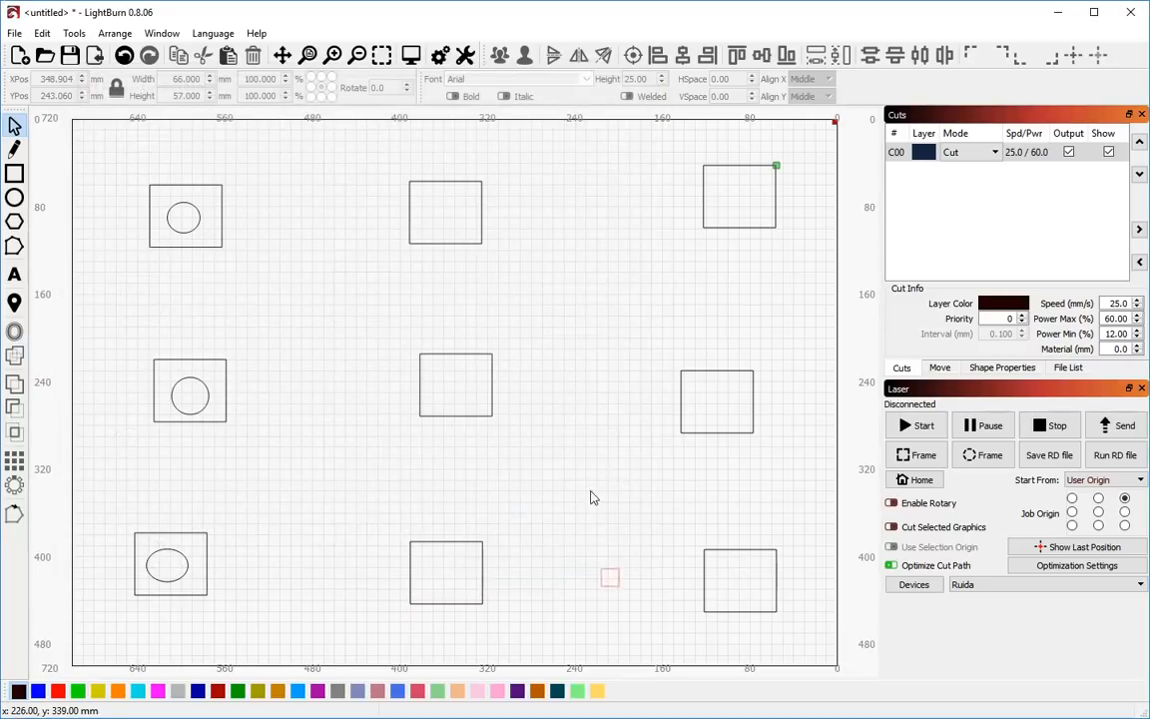
- Close the current project without saving and open the recent project CutOrderTest.lbrn
key(alt+F4)
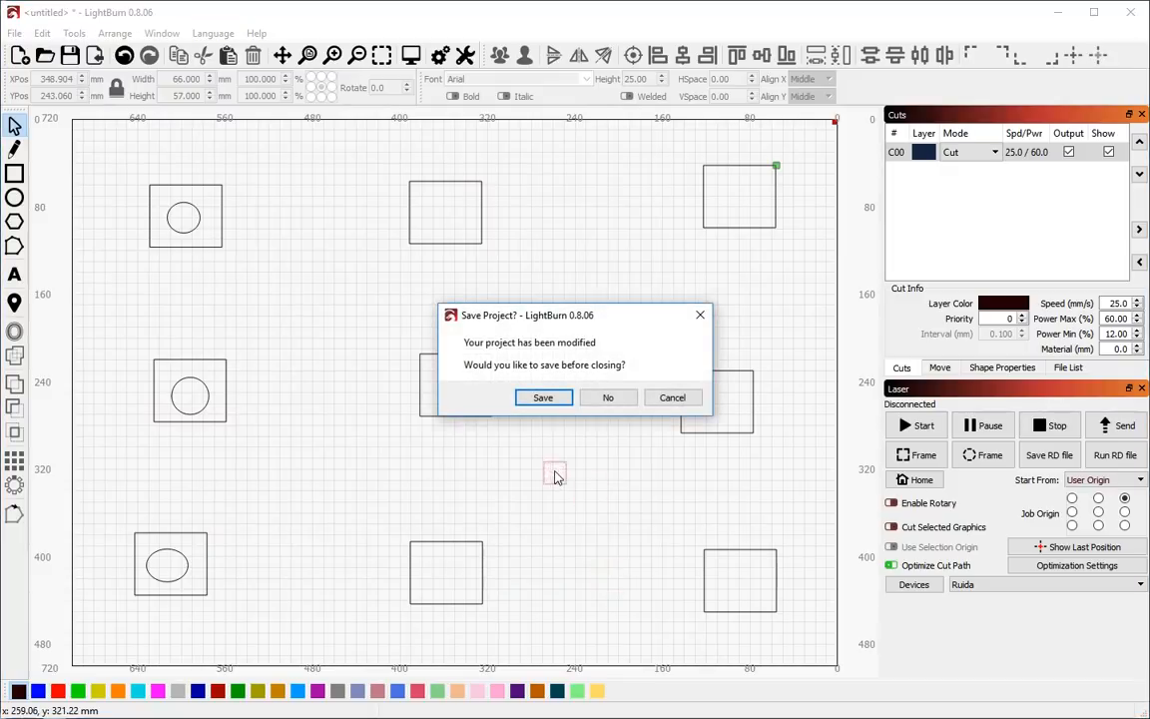
click(608, 398)
click(15, 33)
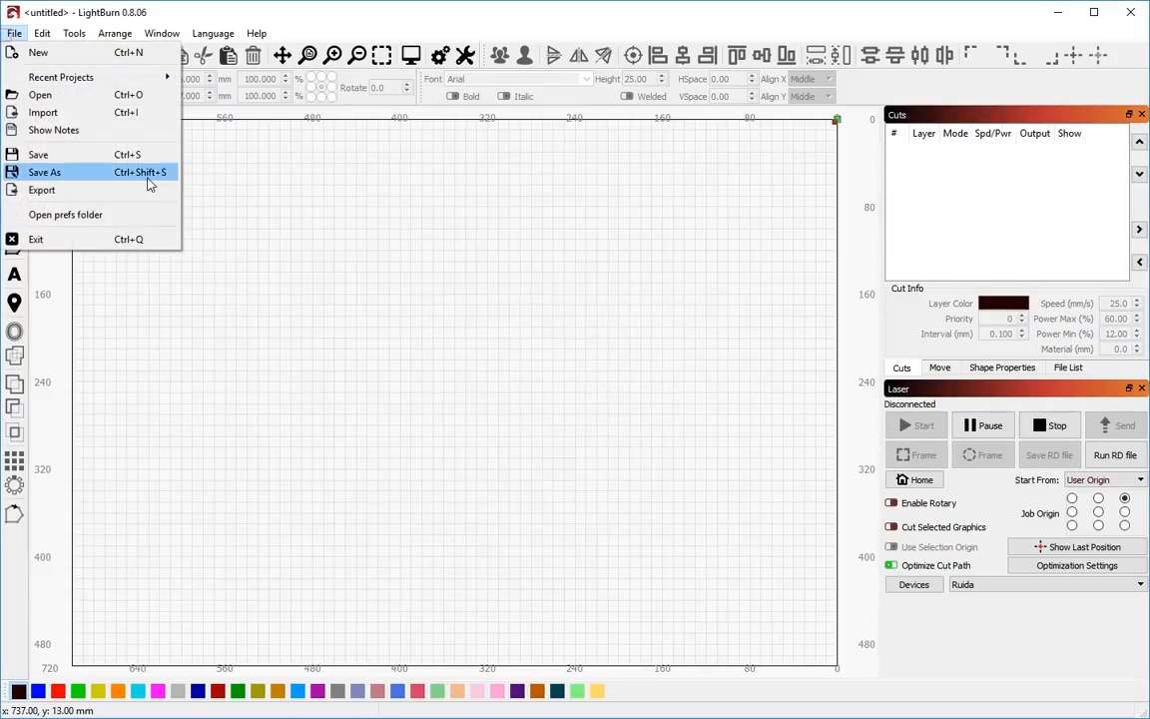
mouse_move(60, 78)
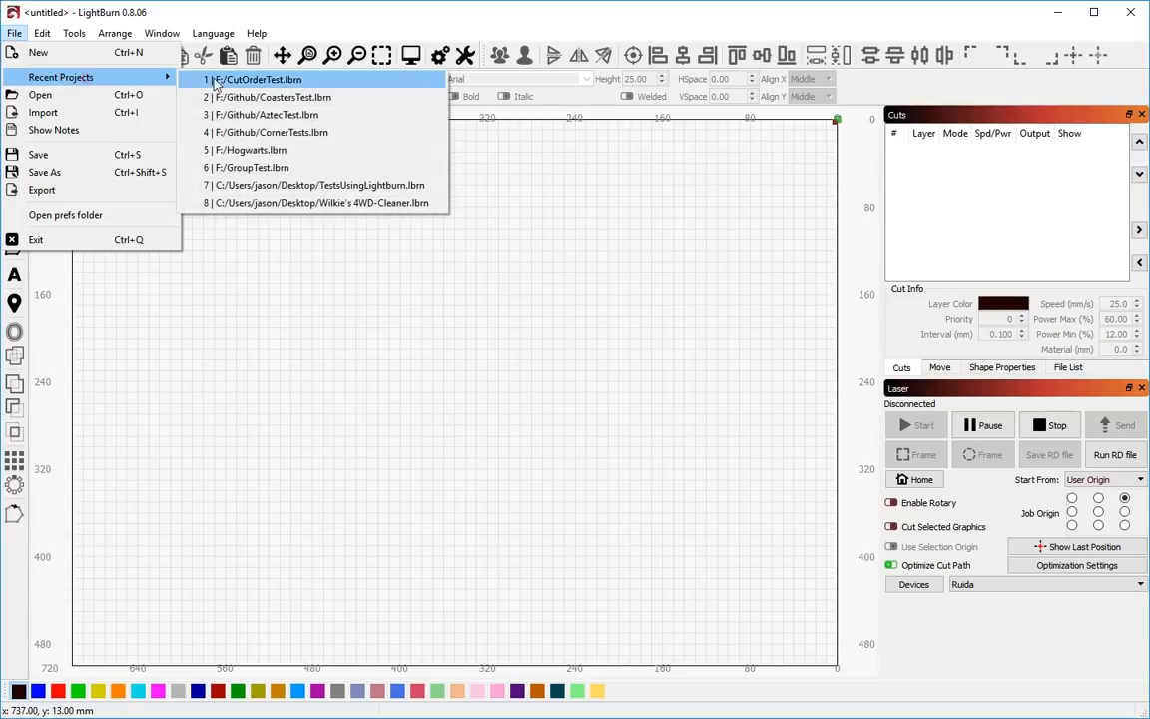
click(298, 80)
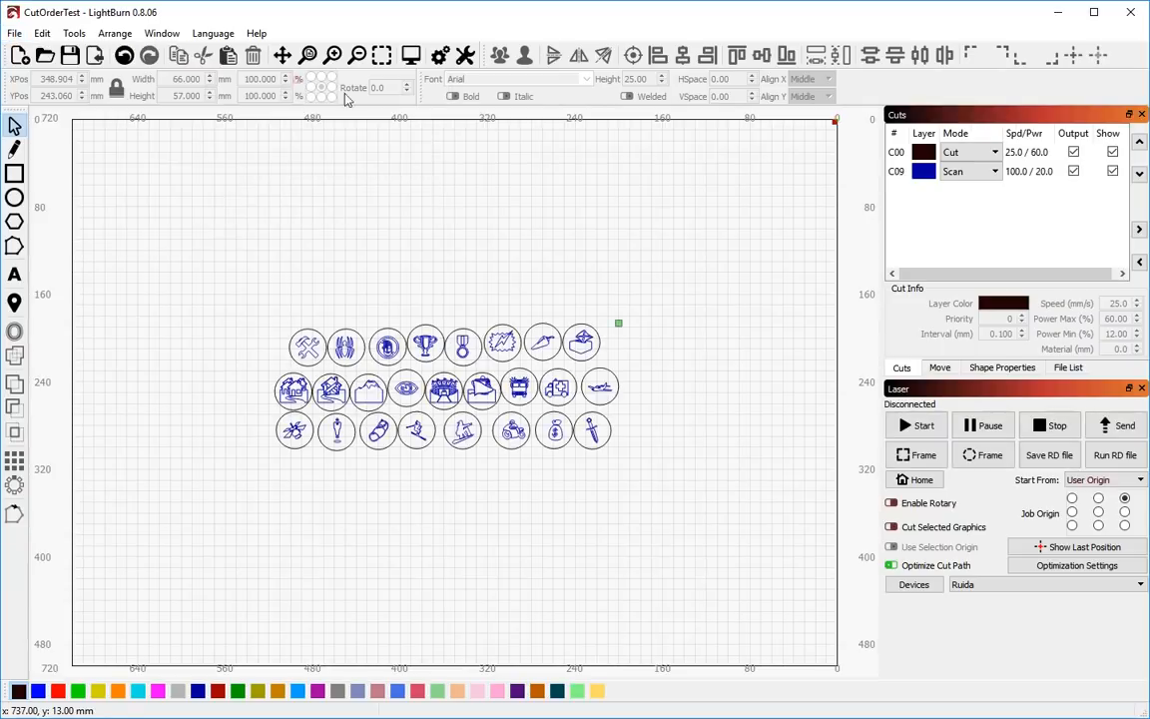
- Review the cut settings of the blue C09 scan layer
scroll(454, 374, up, 2)
scroll(454, 374, up, 1)
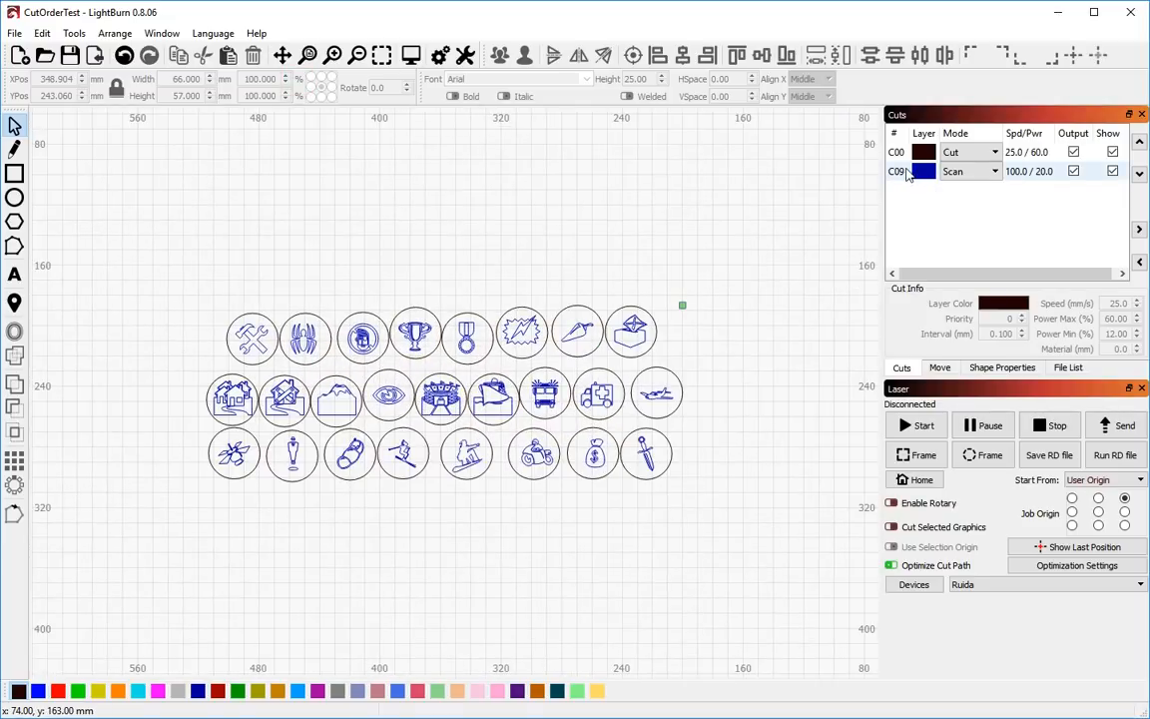
double_click(909, 172)
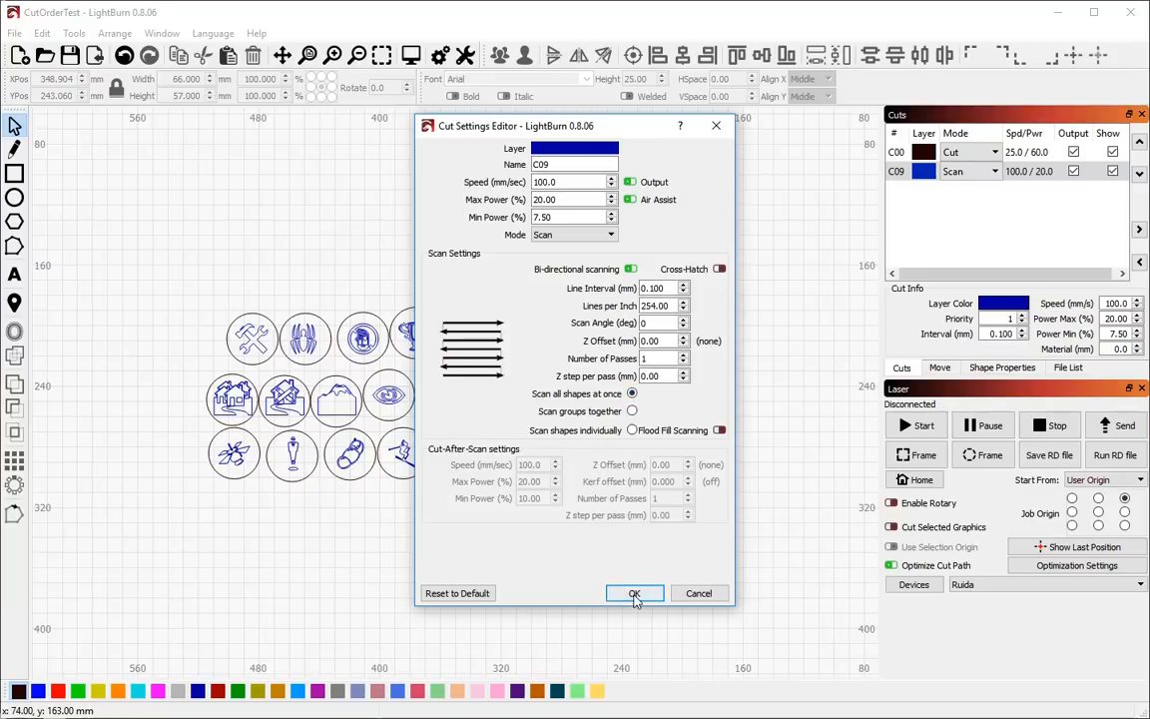
click(635, 593)
click(470, 579)
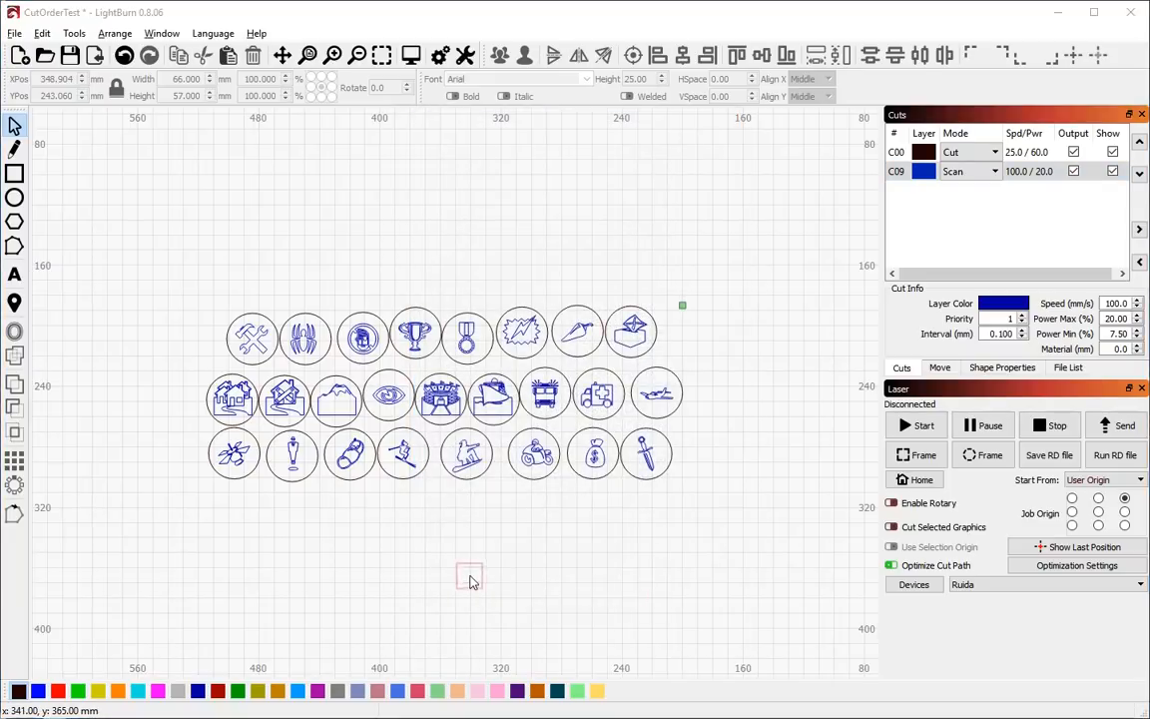
- Preview the job with the C00 cut layer first and scrub through the order of cuts and scans
key(alt+p)
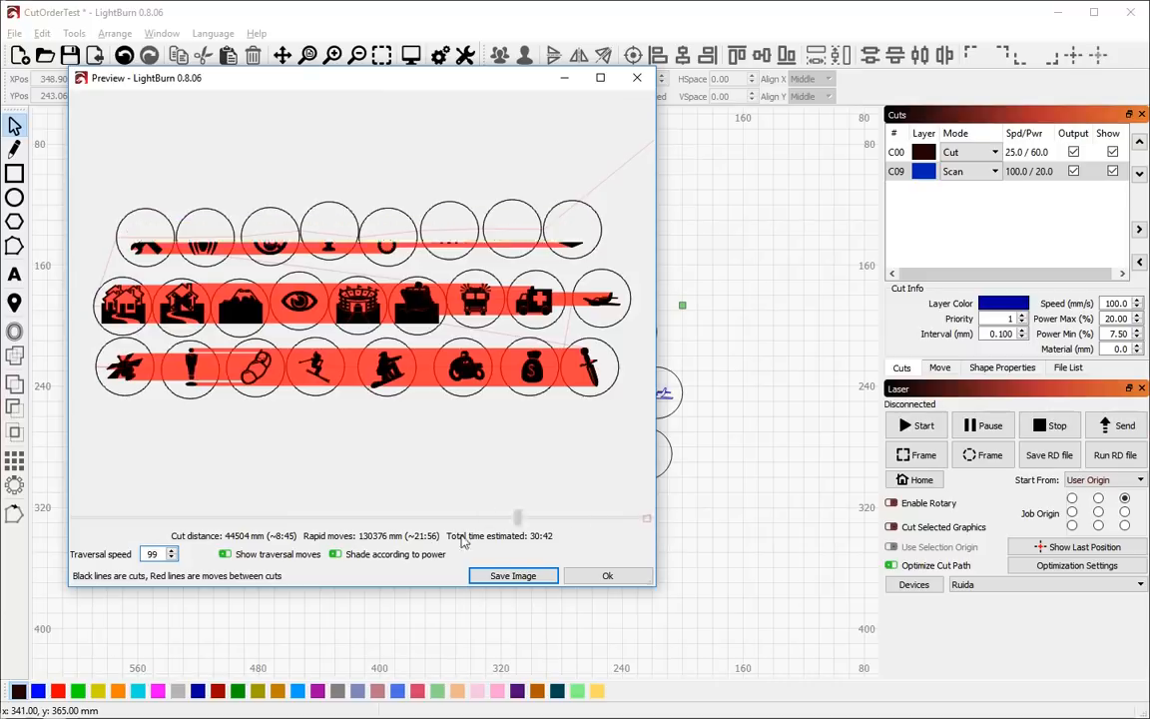
mouse_move(517, 518)
mouse_down()
mouse_move(75, 519)
mouse_move(447, 518)
mouse_up()
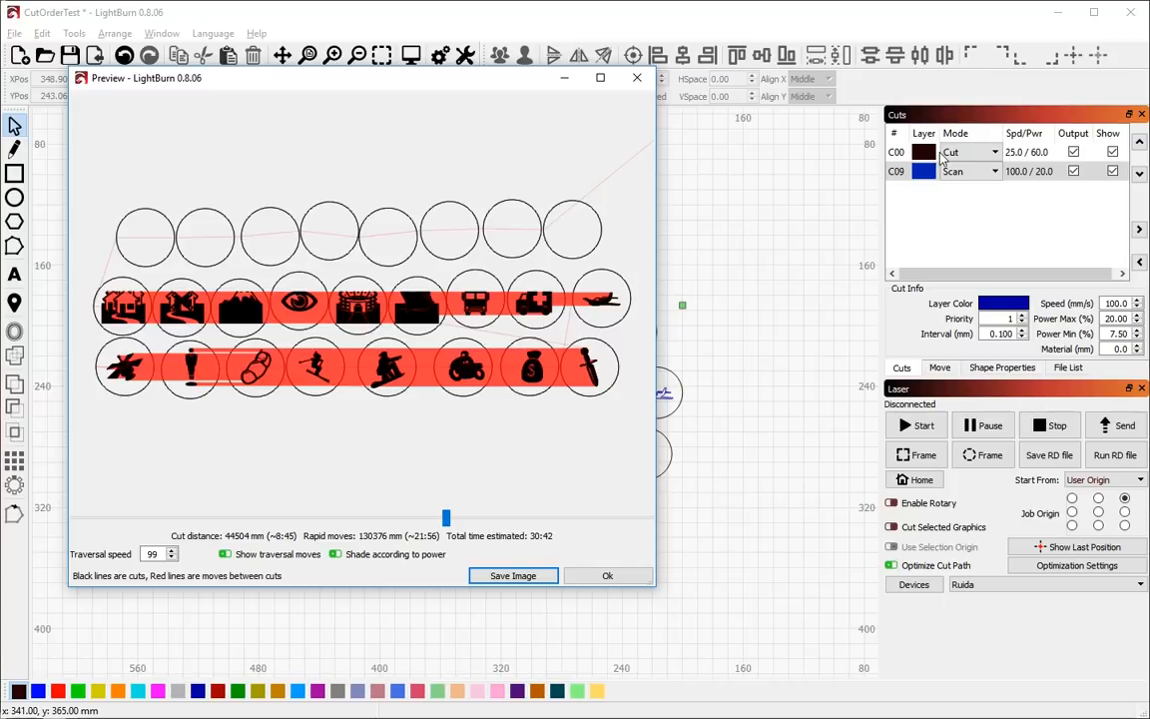
click(605, 575)
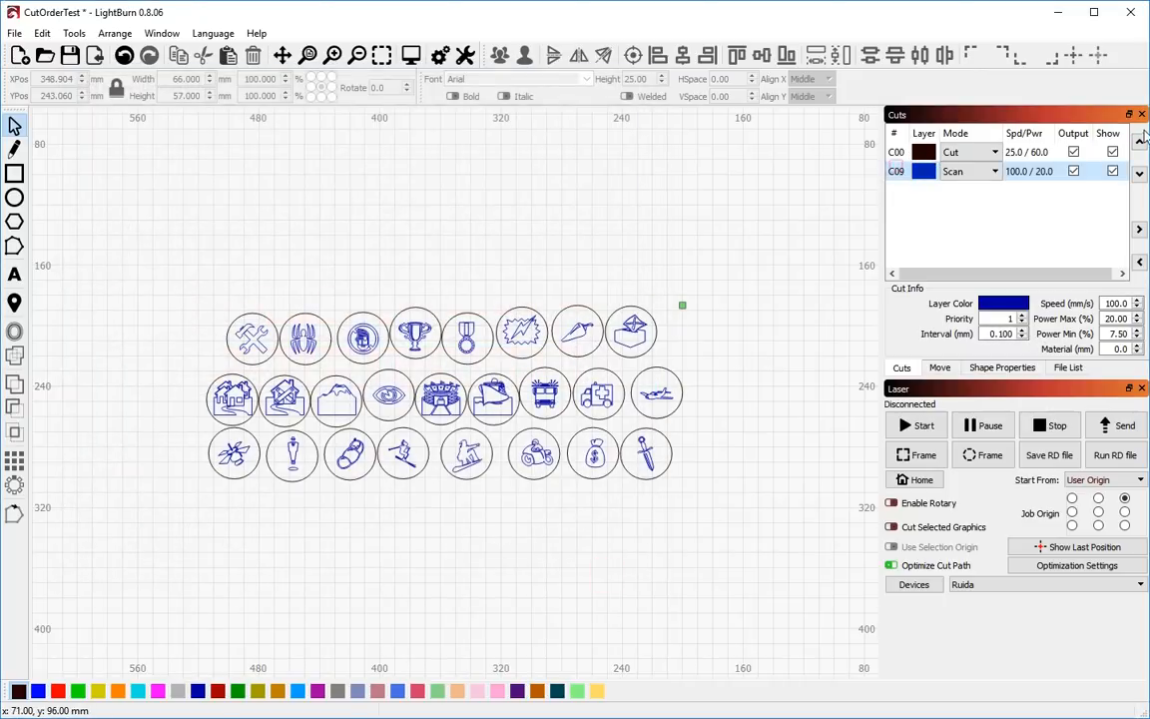
- Move the C09 scan layer above the C00 cut layer and scrub through the preview of the new order
click(1140, 143)
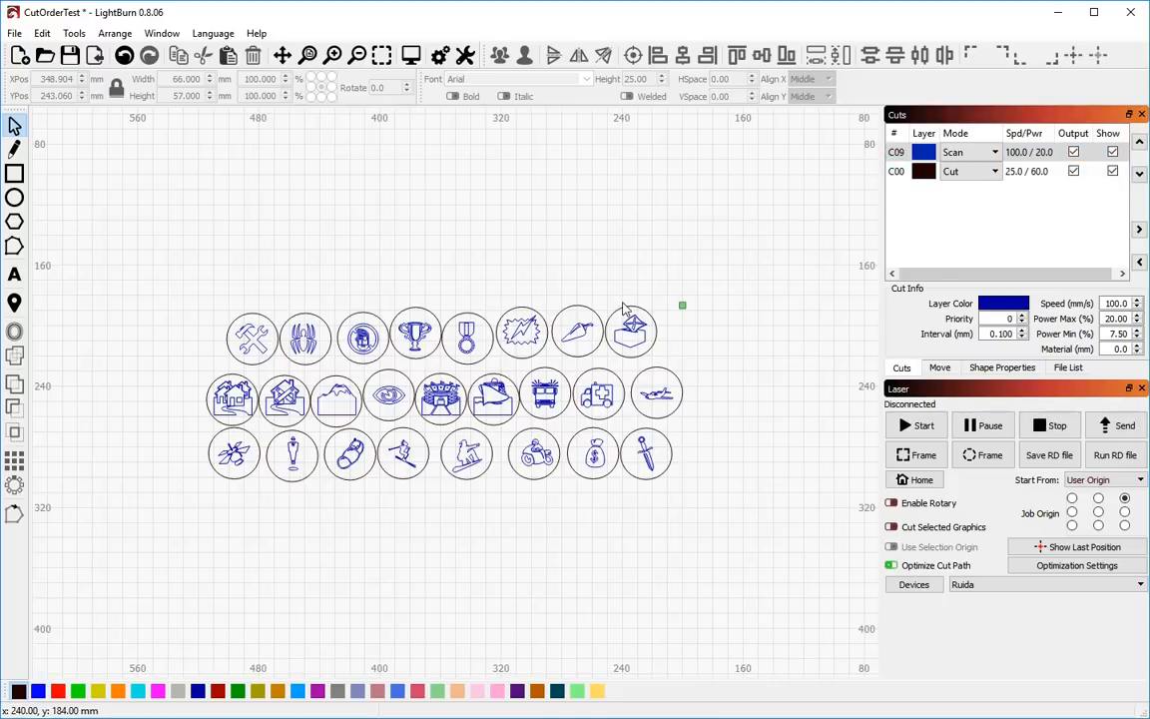
key(alt+p)
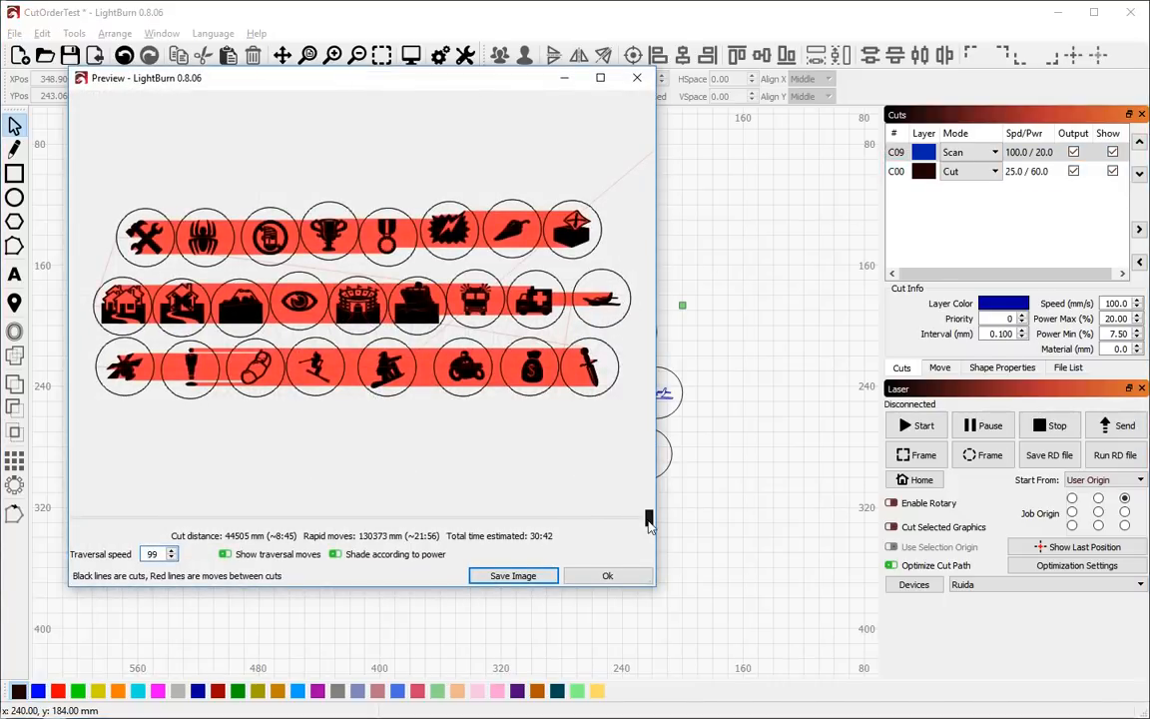
mouse_move(649, 517)
mouse_down()
mouse_move(116, 516)
mouse_move(649, 525)
mouse_up()
mouse_move(660, 533)
mouse_down()
mouse_move(275, 532)
mouse_move(129, 581)
mouse_move(359, 561)
mouse_move(636, 591)
mouse_move(470, 554)
mouse_move(225, 547)
mouse_move(451, 539)
mouse_move(498, 514)
mouse_up()
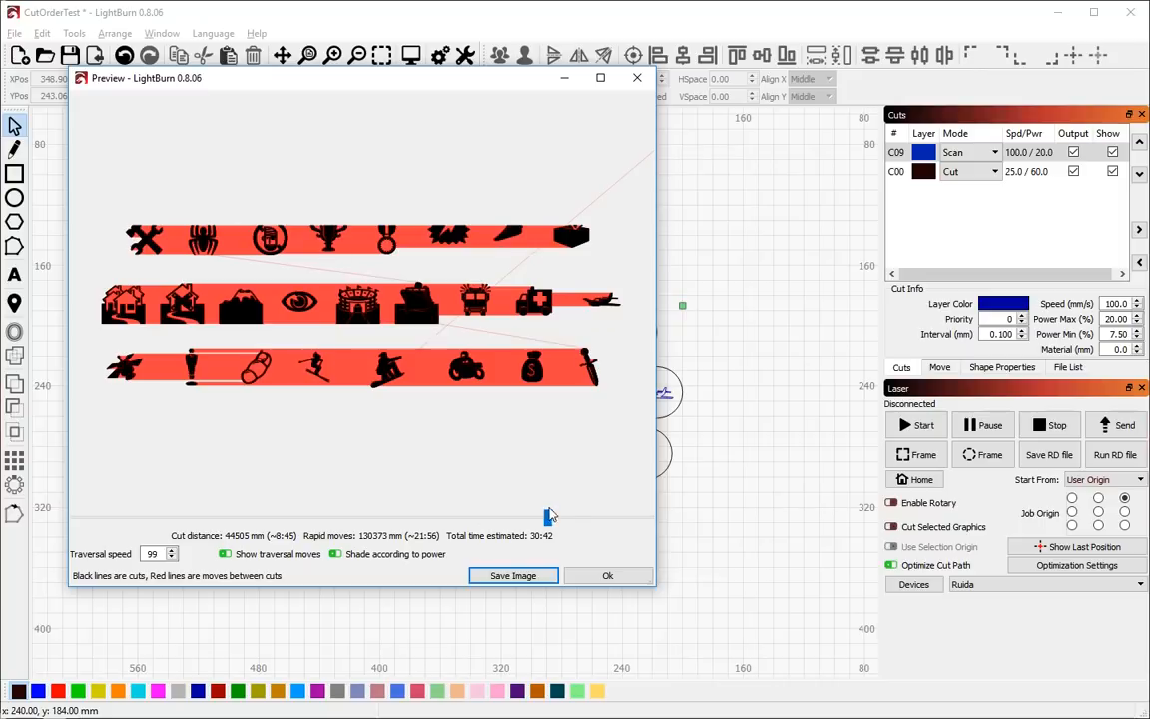
drag(565, 520, 614, 518)
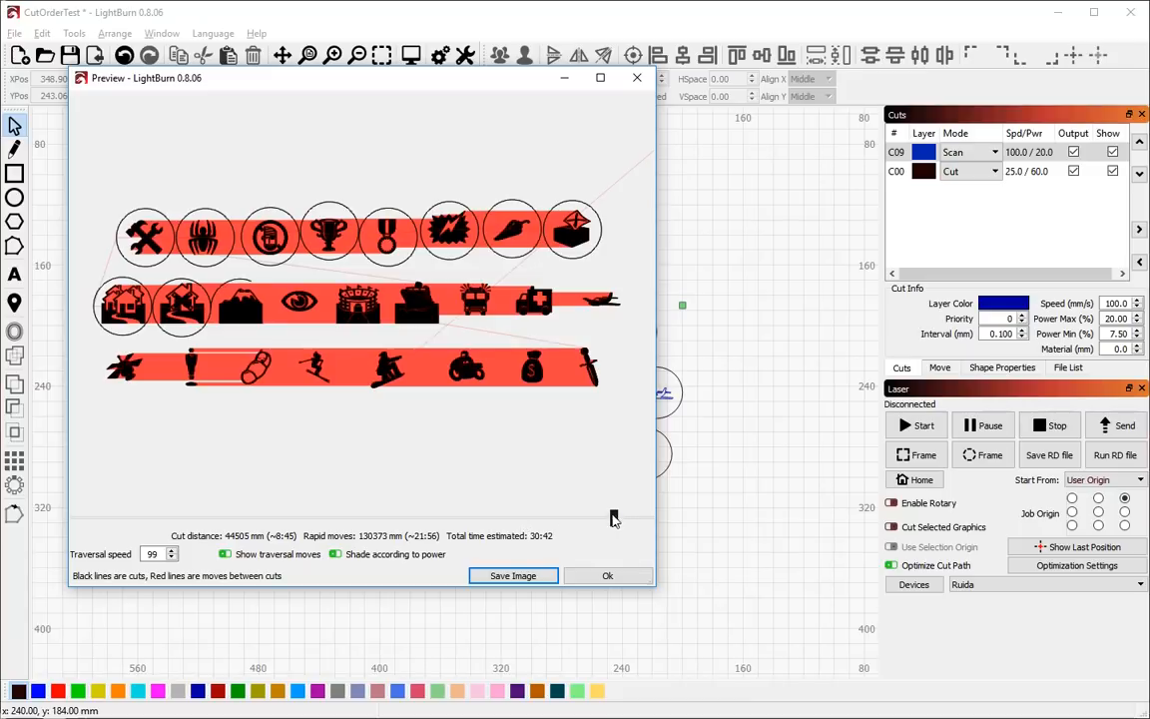
- Scrub through the remaining circle cuts in the preview and review the C09 layer's scan grouping option
drag(613, 518, 626, 519)
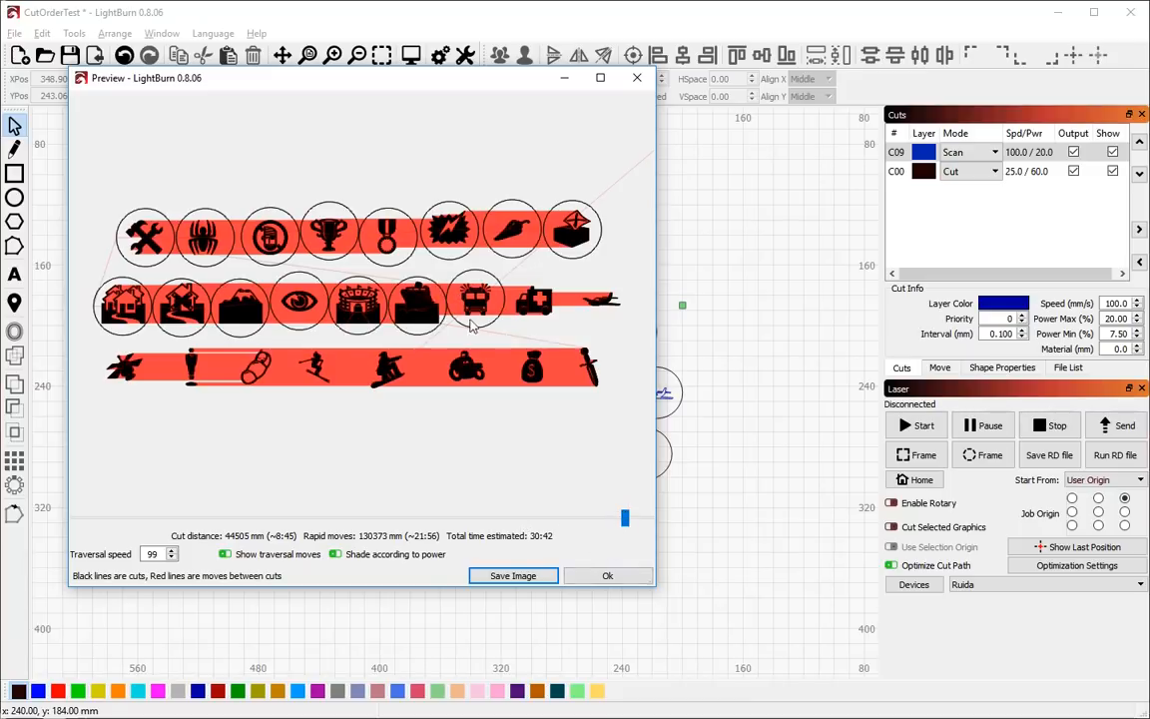
click(609, 575)
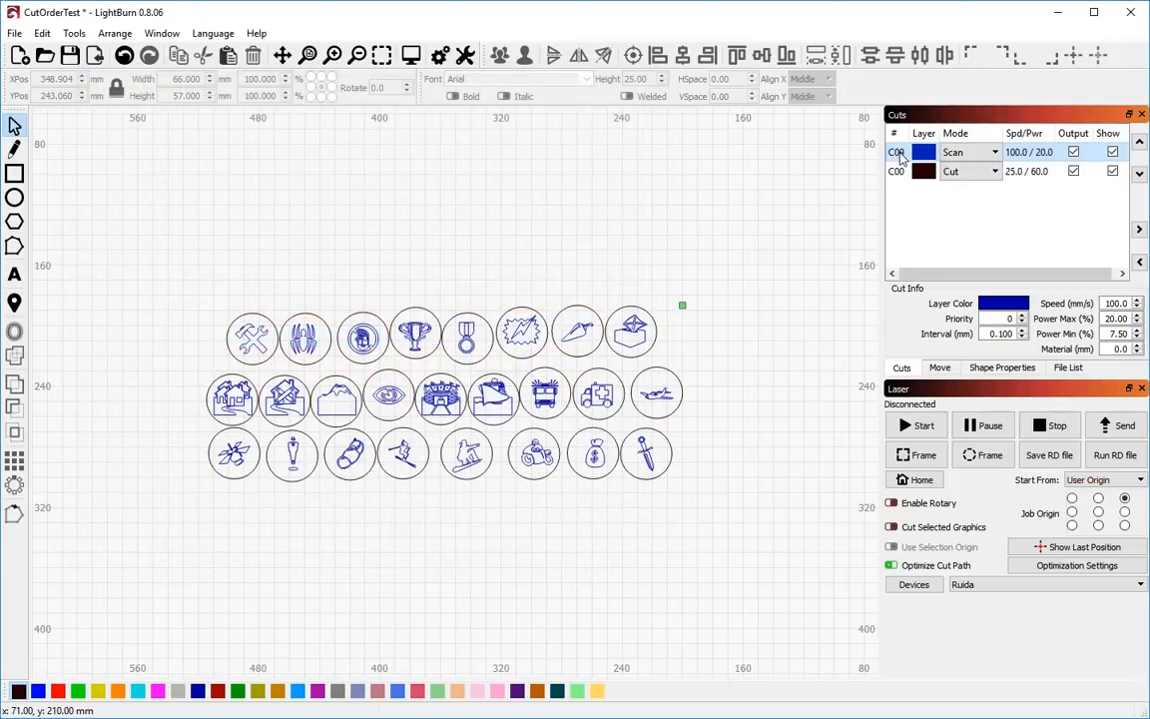
double_click(901, 154)
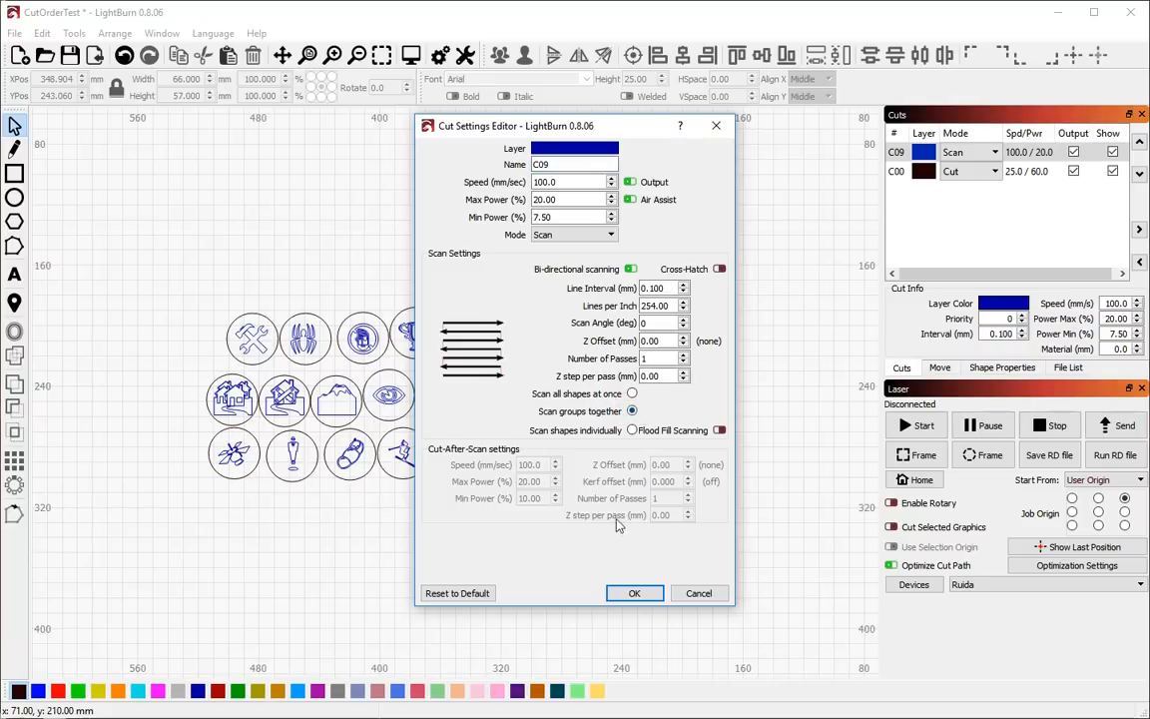
click(637, 592)
- Select several badges in the first row one by one to check how each circle and icon are grouped
scroll(628, 332, up, 3)
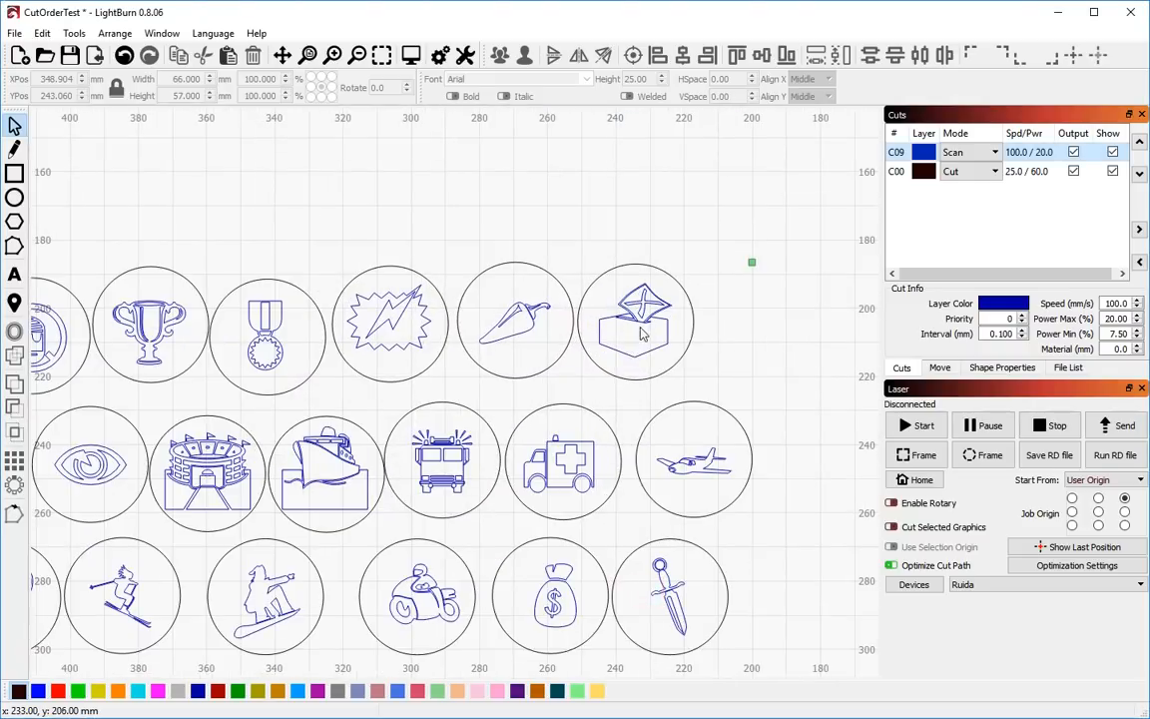
click(636, 325)
click(527, 262)
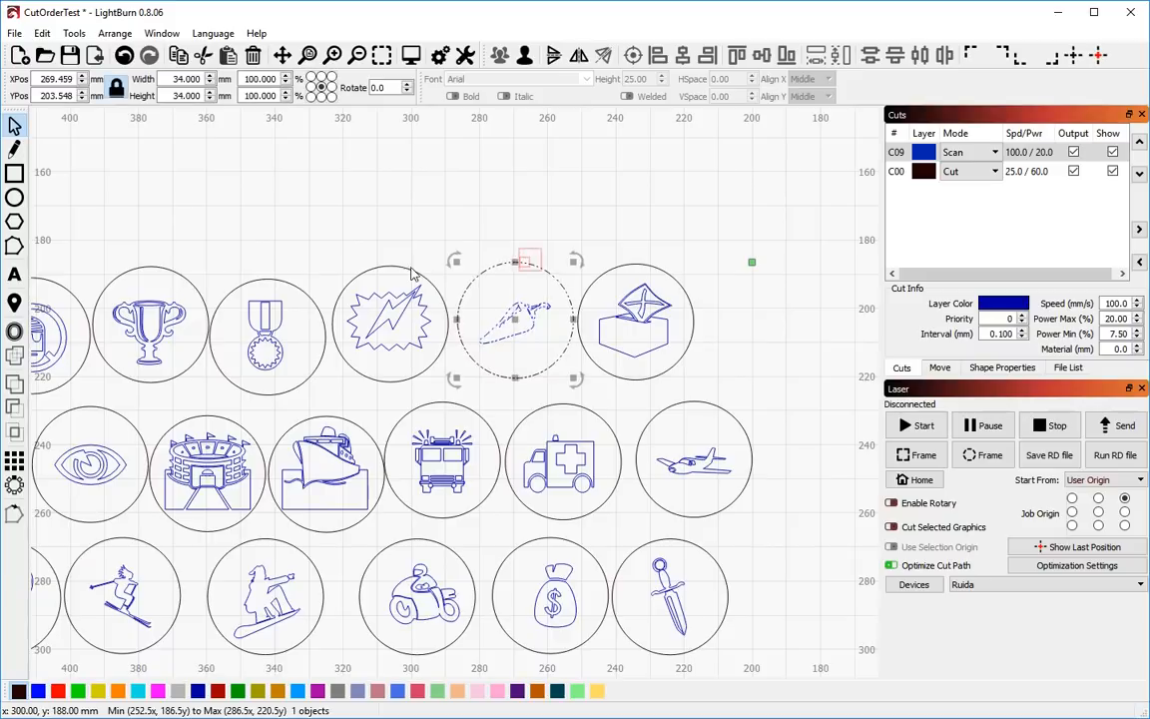
click(408, 268)
click(275, 278)
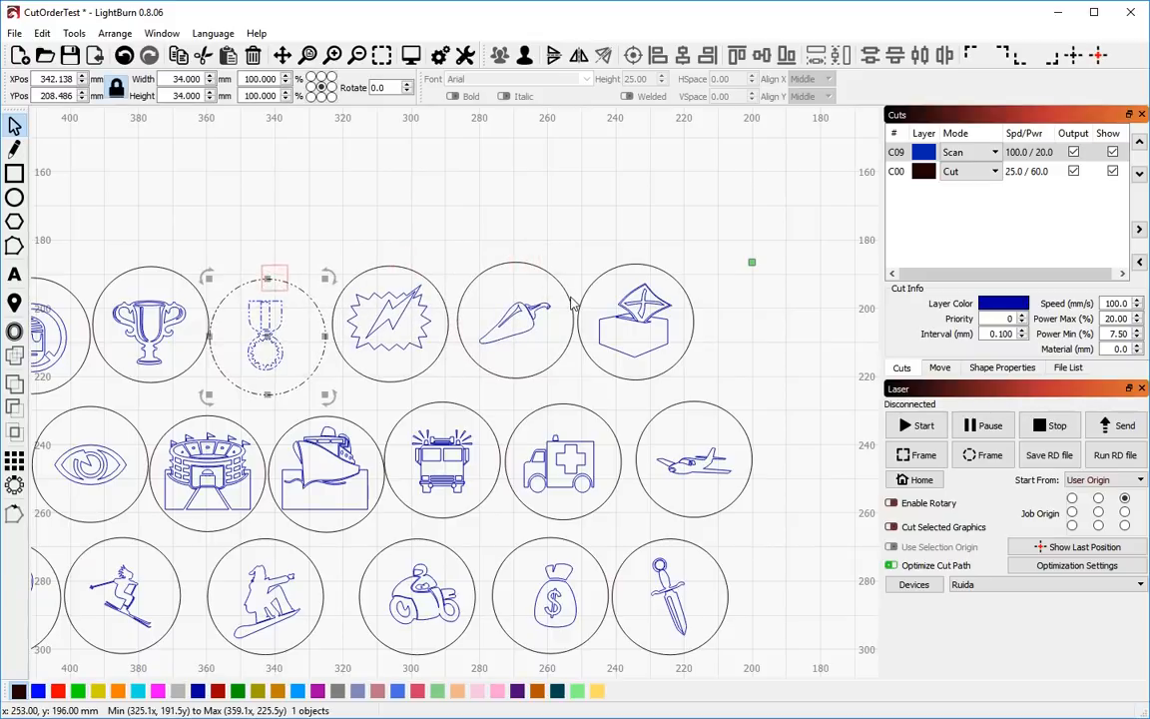
click(651, 266)
scroll(671, 188, down, 3)
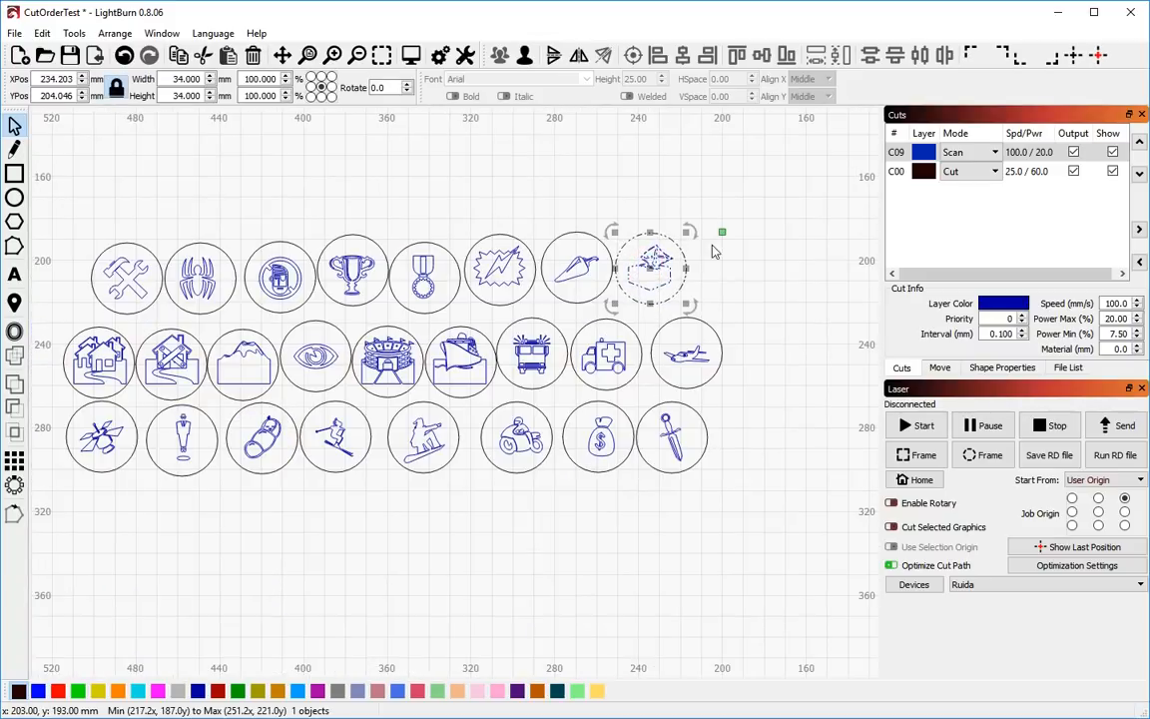
- Enable Cut Selected Graphics for the ambulance badge alone and scrub through its preview
scroll(608, 348, up, 3)
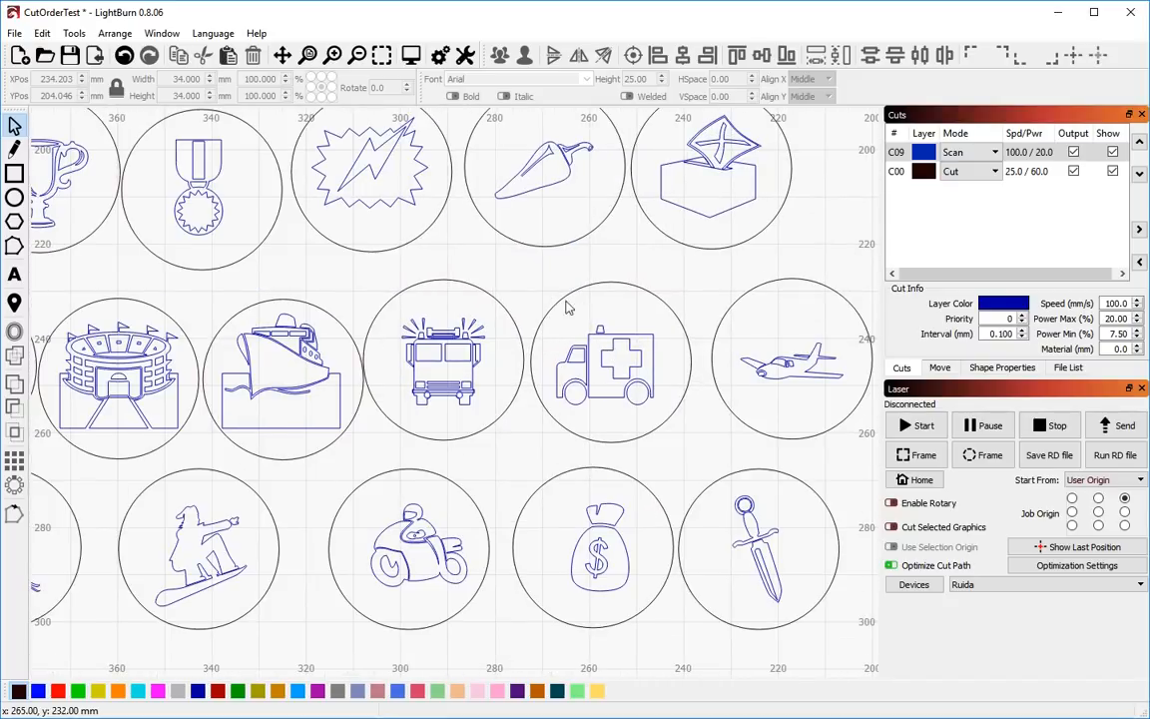
scroll(566, 306, up, 4)
drag(407, 178, 771, 558)
click(914, 532)
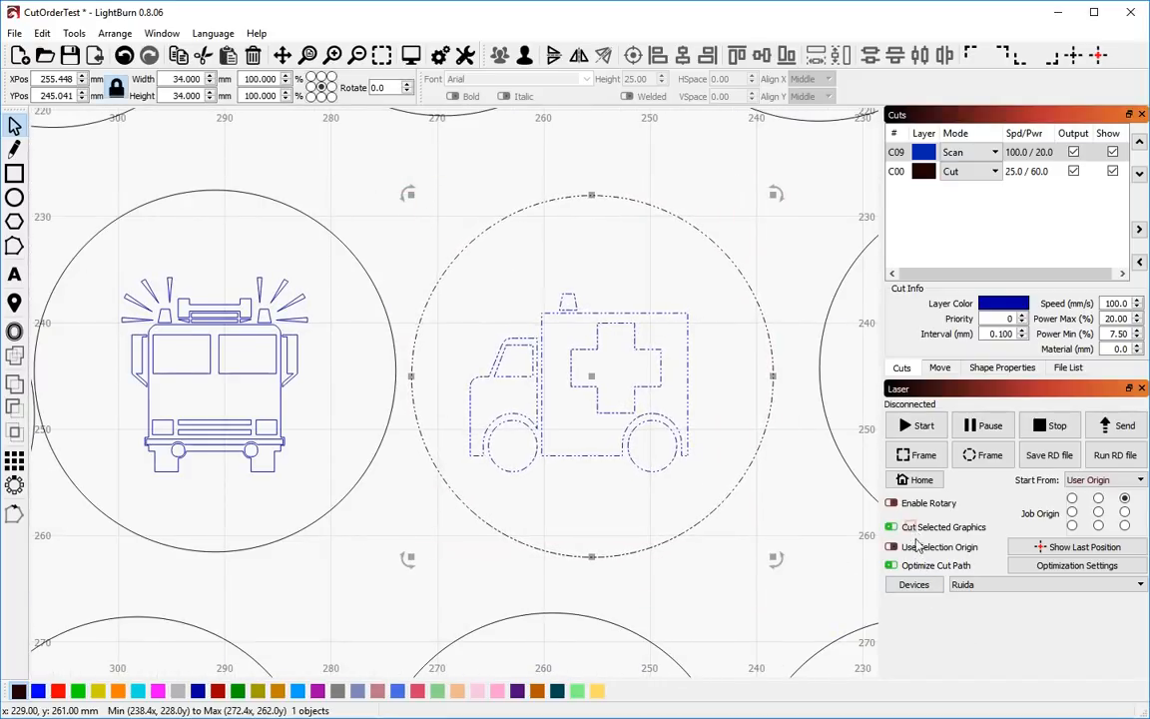
key(alt+p)
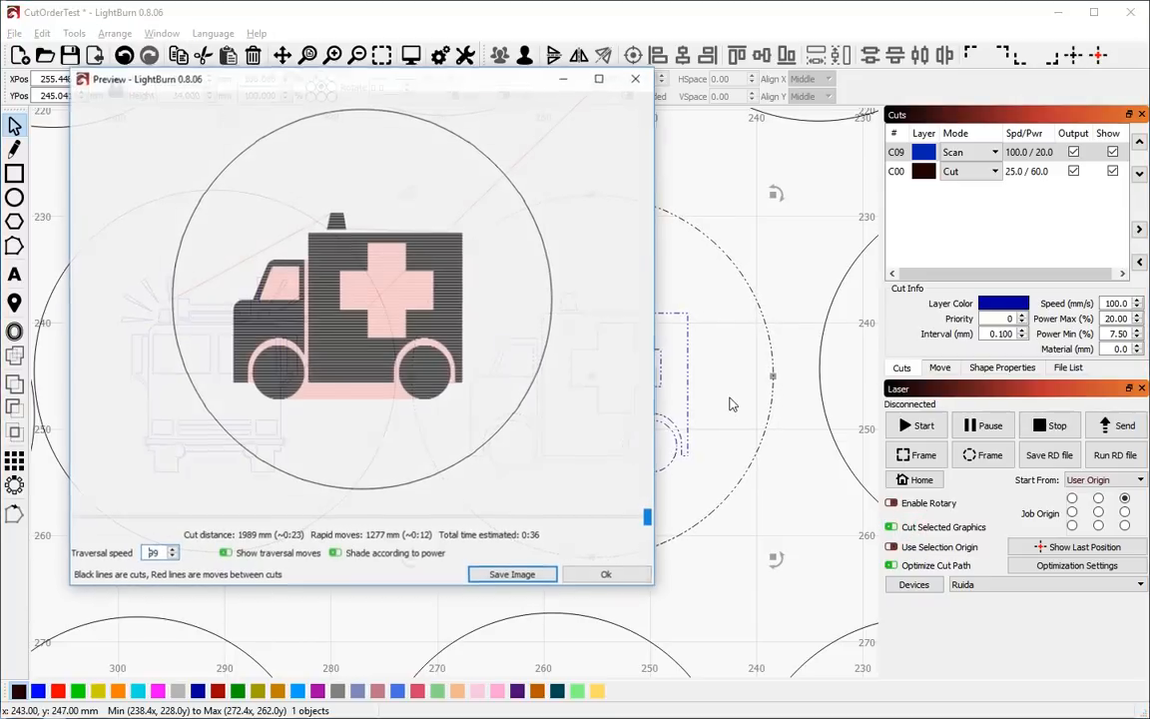
mouse_move(272, 518)
mouse_down()
mouse_move(45, 540)
mouse_move(649, 518)
mouse_up()
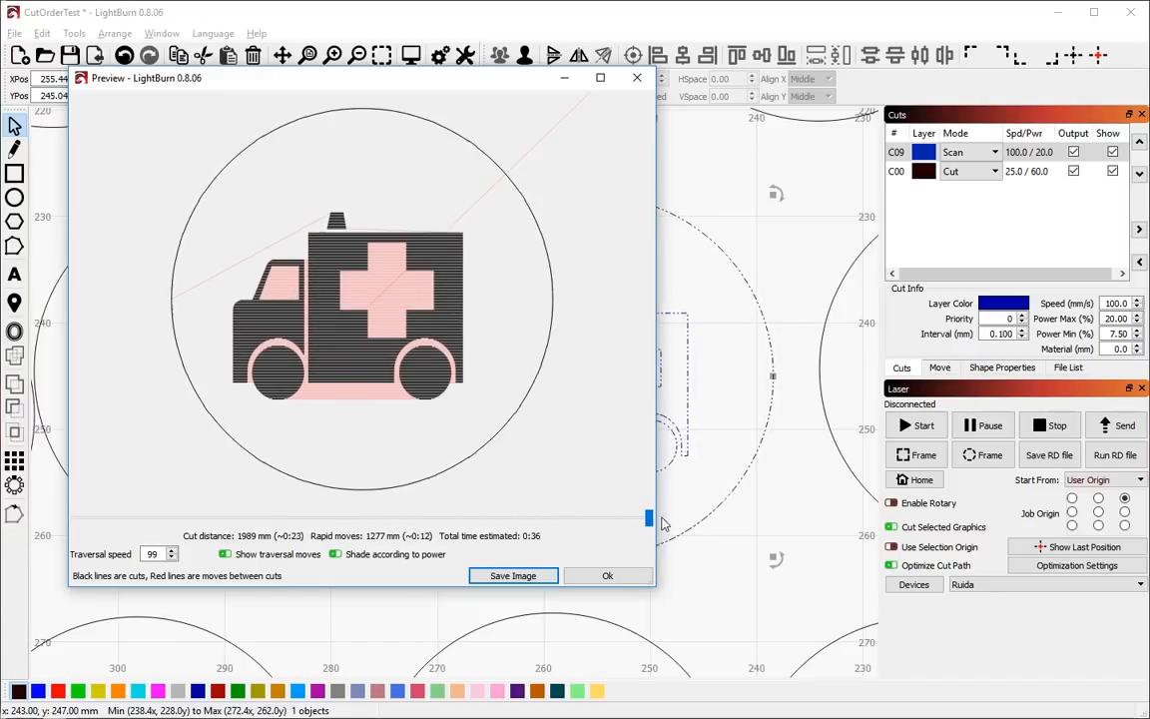
click(609, 576)
- Set the C09 layer to Scan shapes individually and scrub through the preview of the ambulance badge
double_click(900, 151)
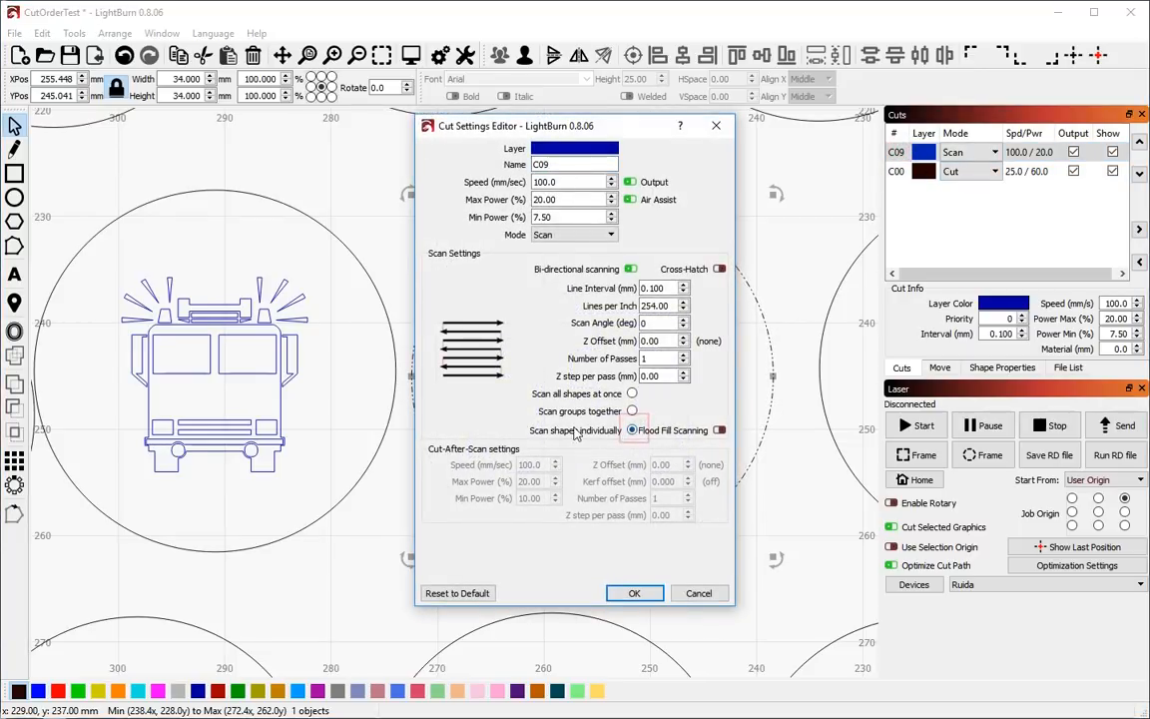
click(632, 592)
key(alt+p)
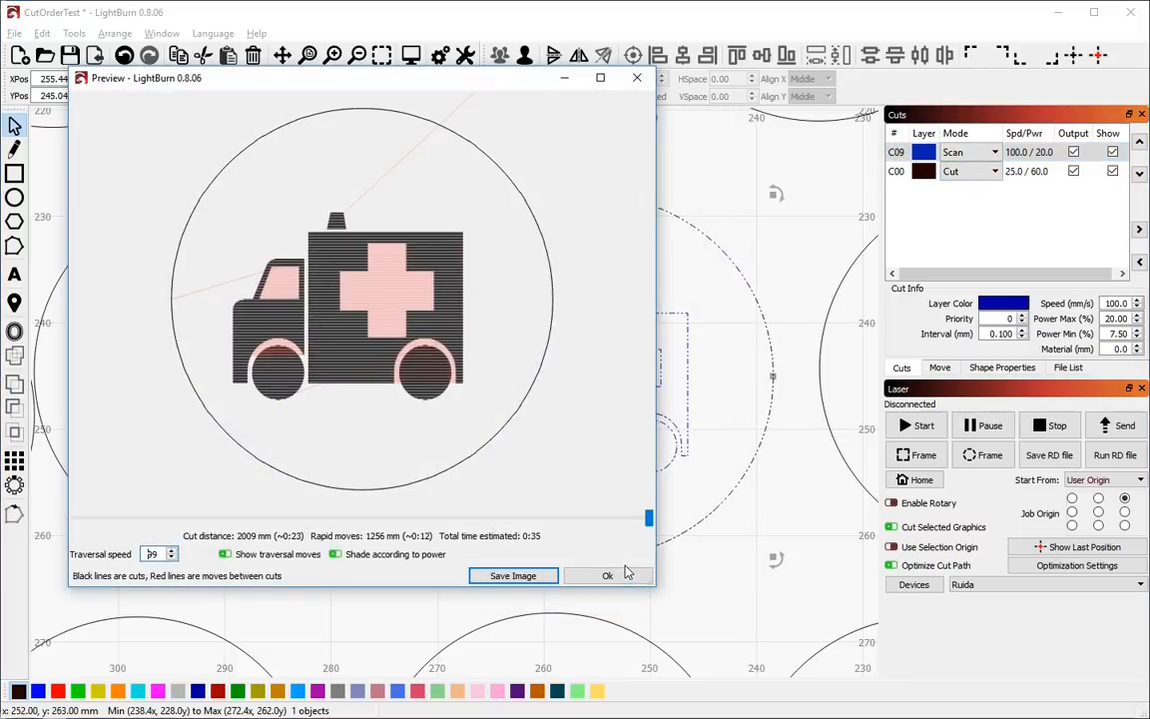
mouse_move(522, 525)
mouse_down()
mouse_move(255, 548)
mouse_move(70, 547)
mouse_move(94, 547)
mouse_move(98, 516)
mouse_move(450, 503)
mouse_move(547, 488)
mouse_move(515, 489)
mouse_move(584, 457)
mouse_up()
click(607, 576)
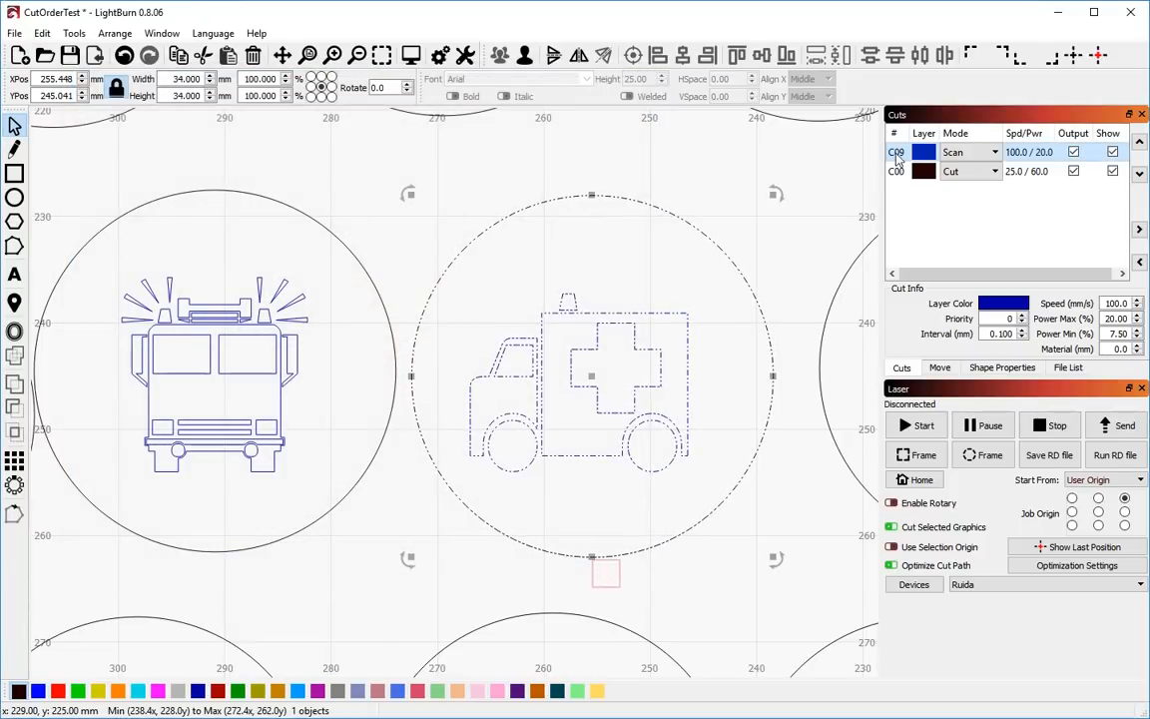
- Set the C09 layer to Scan groups together and scrub through the ambulance badge's preview again
double_click(897, 153)
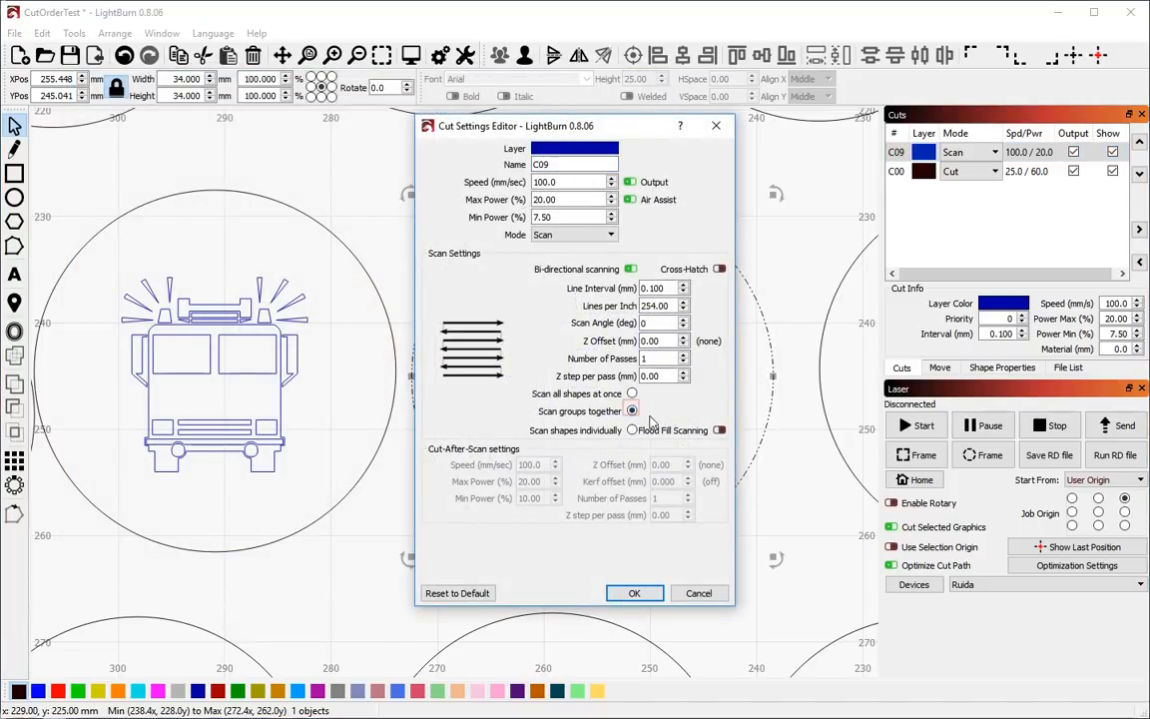
click(635, 593)
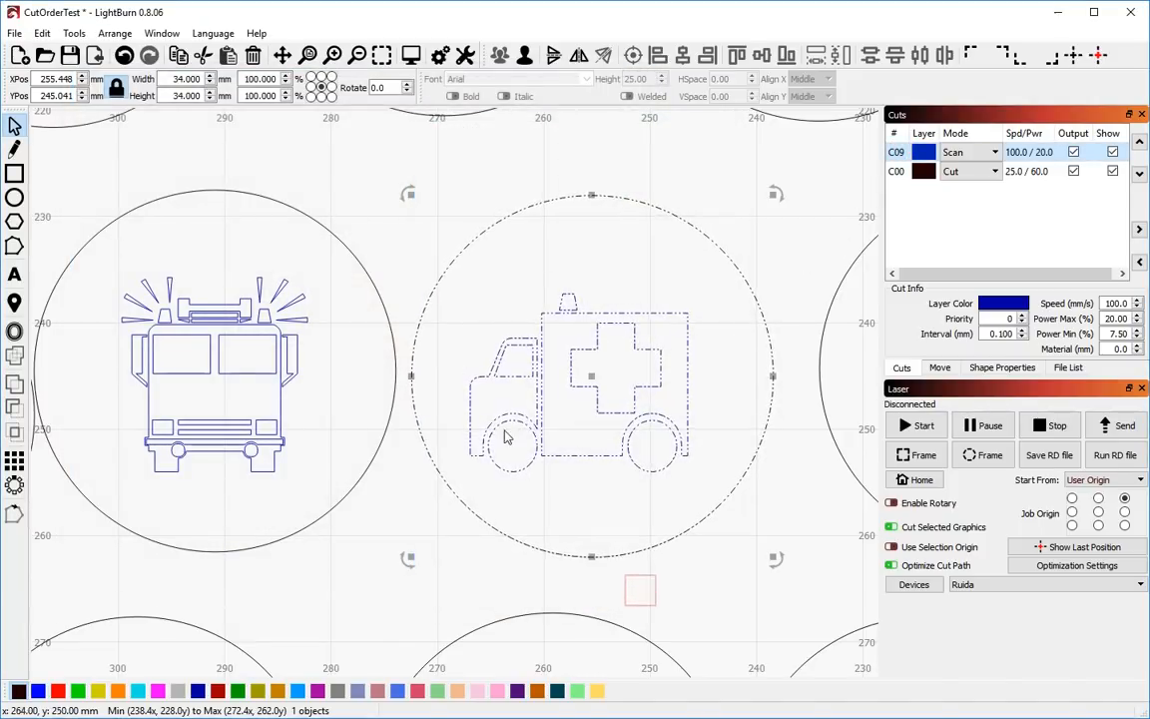
key(alt+p)
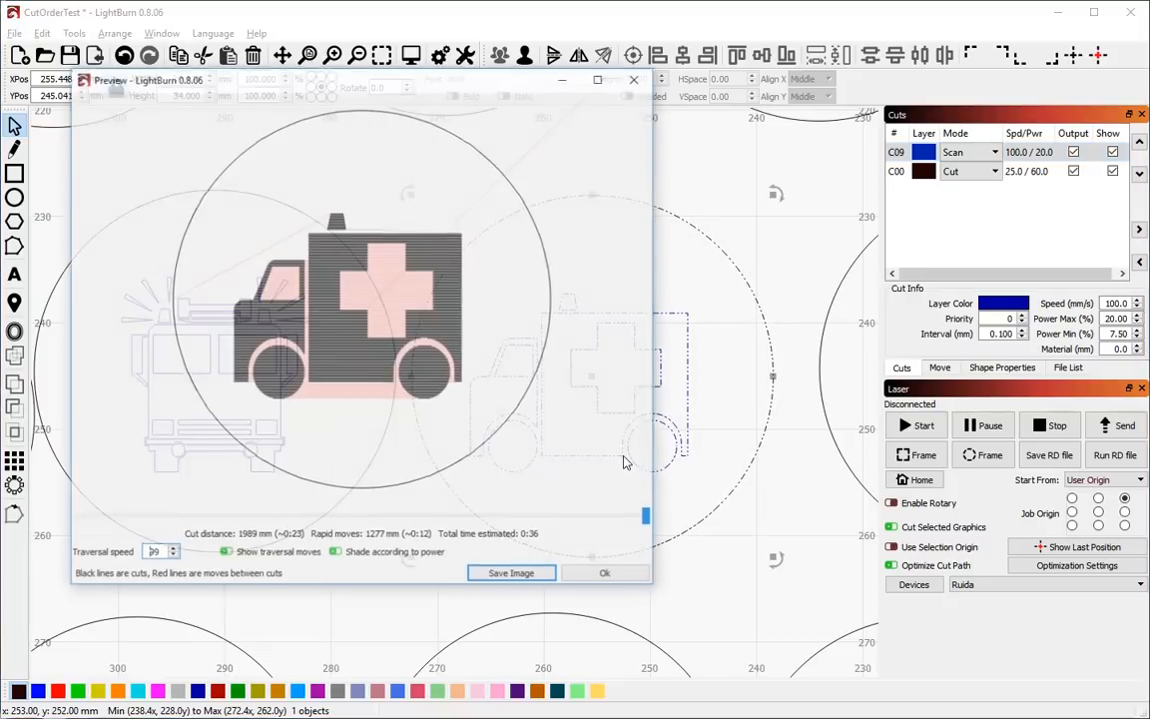
drag(646, 515, 152, 518)
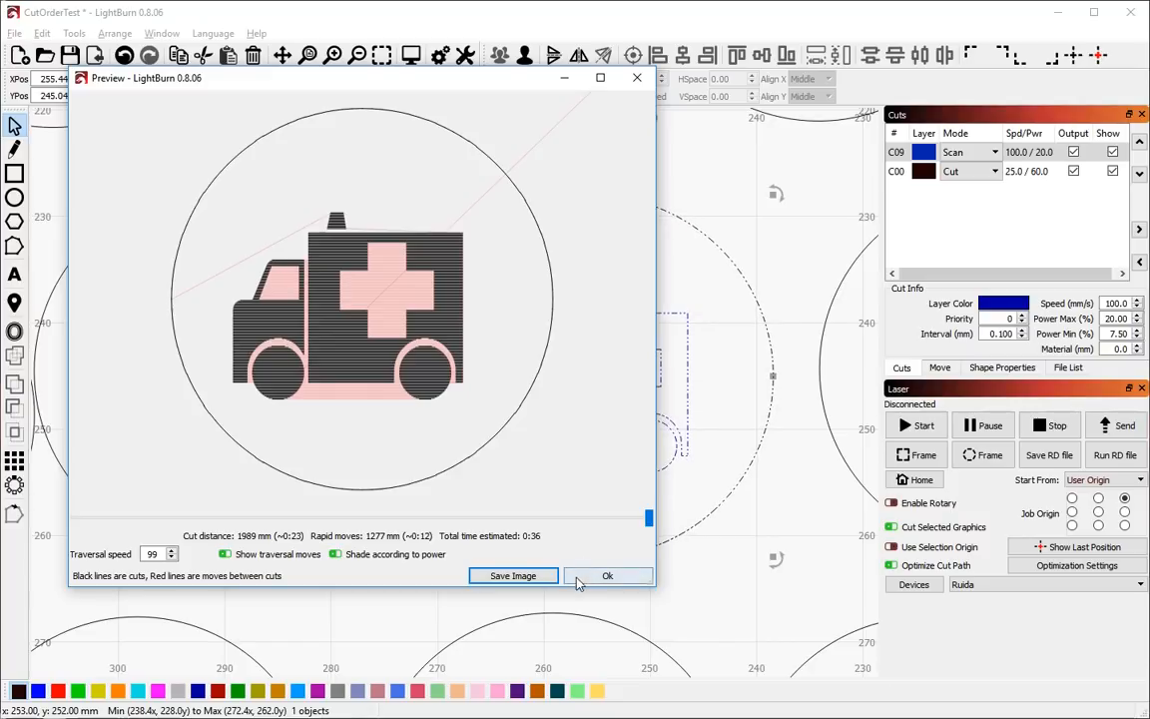
click(606, 575)
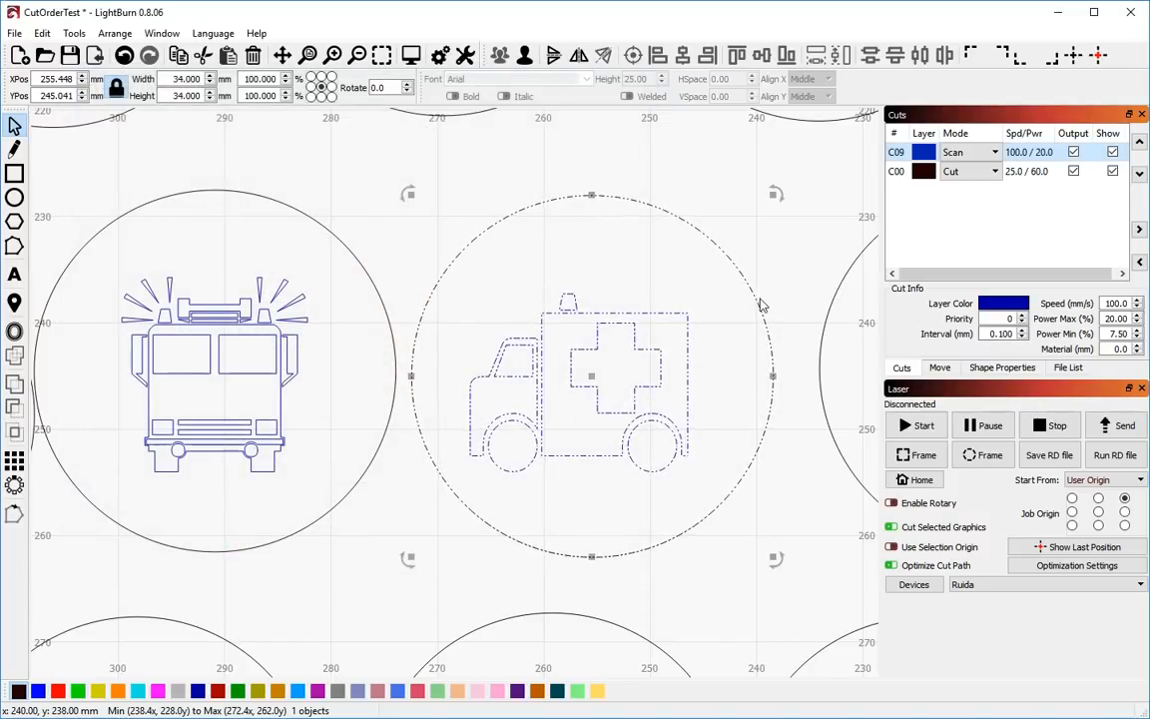
- Turn off Cut Selected Graphics, and check the chili pepper badge's grouping before clearing the selection
scroll(761, 305, down, 1)
click(759, 249)
scroll(499, 300, down, 5)
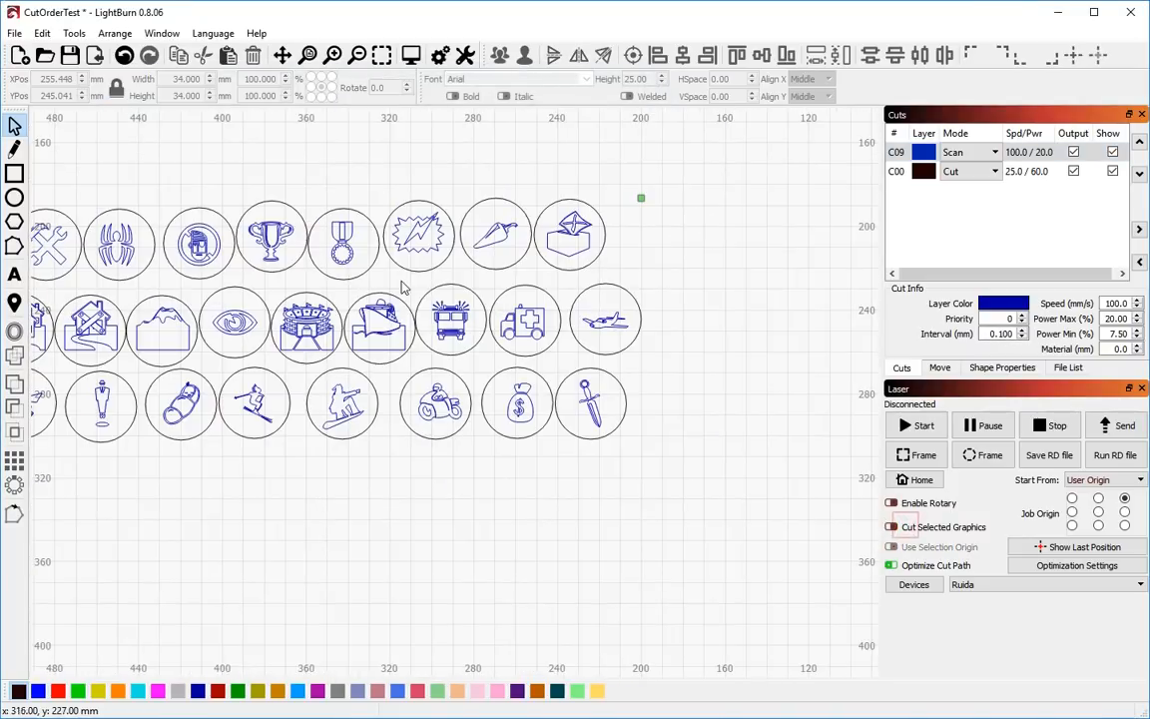
scroll(600, 315, down, 1)
scroll(619, 280, up, 2)
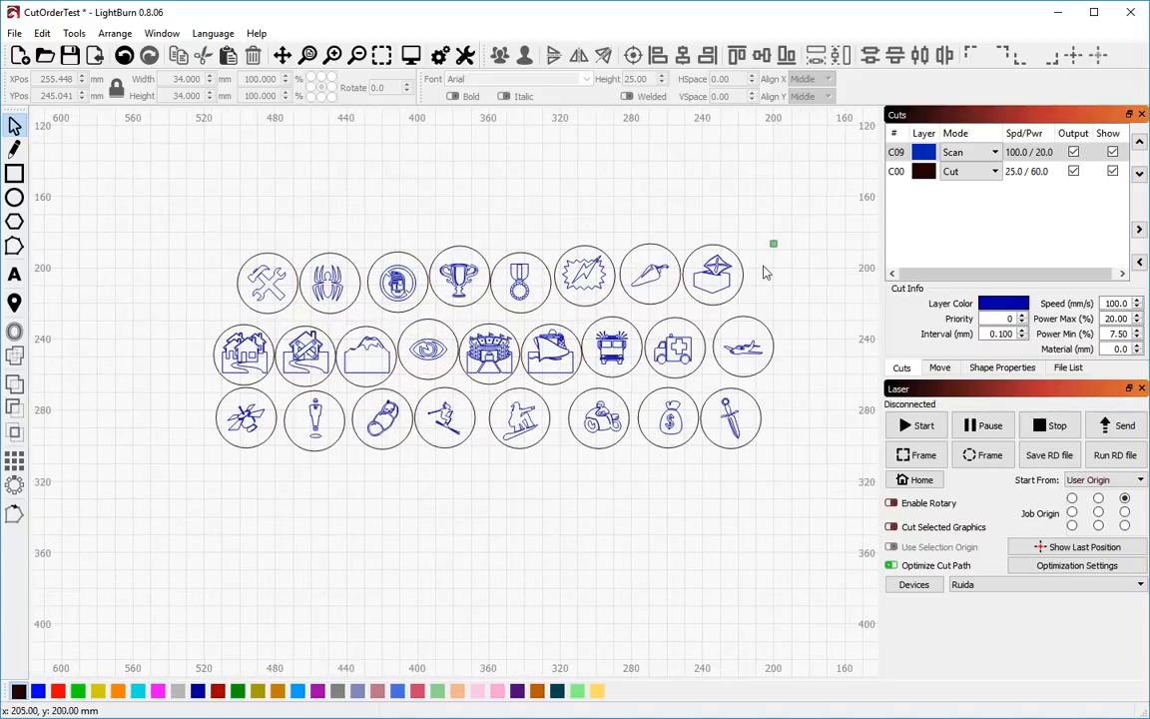
click(680, 267)
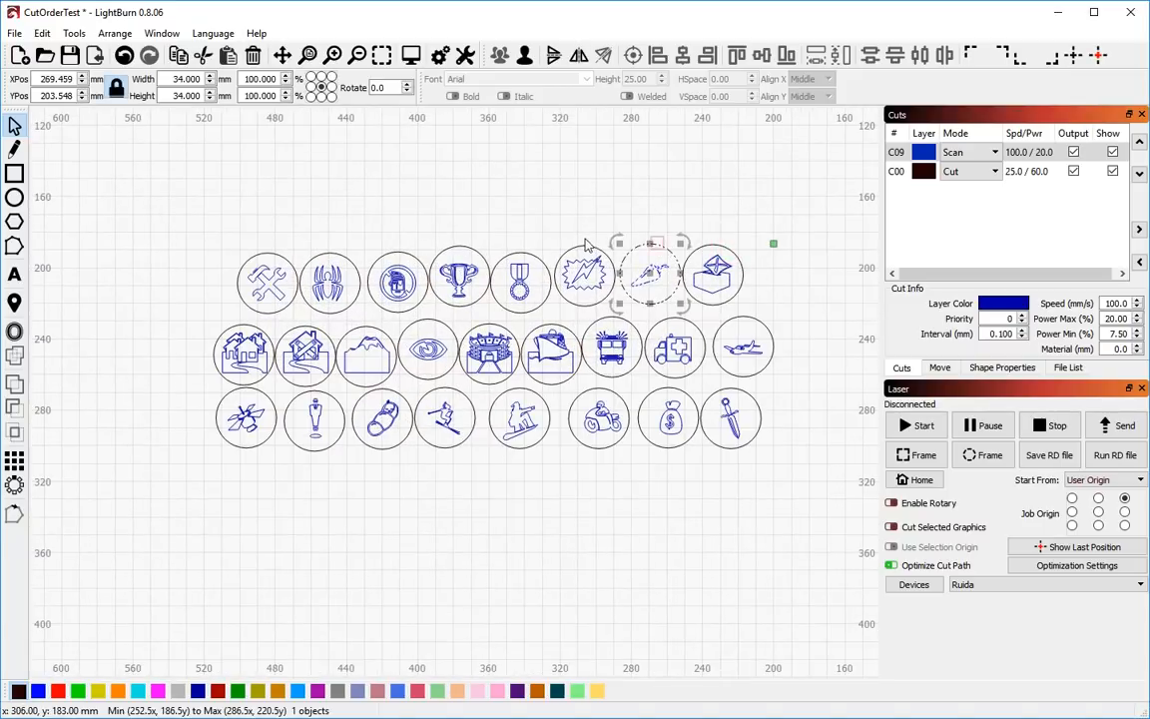
click(499, 187)
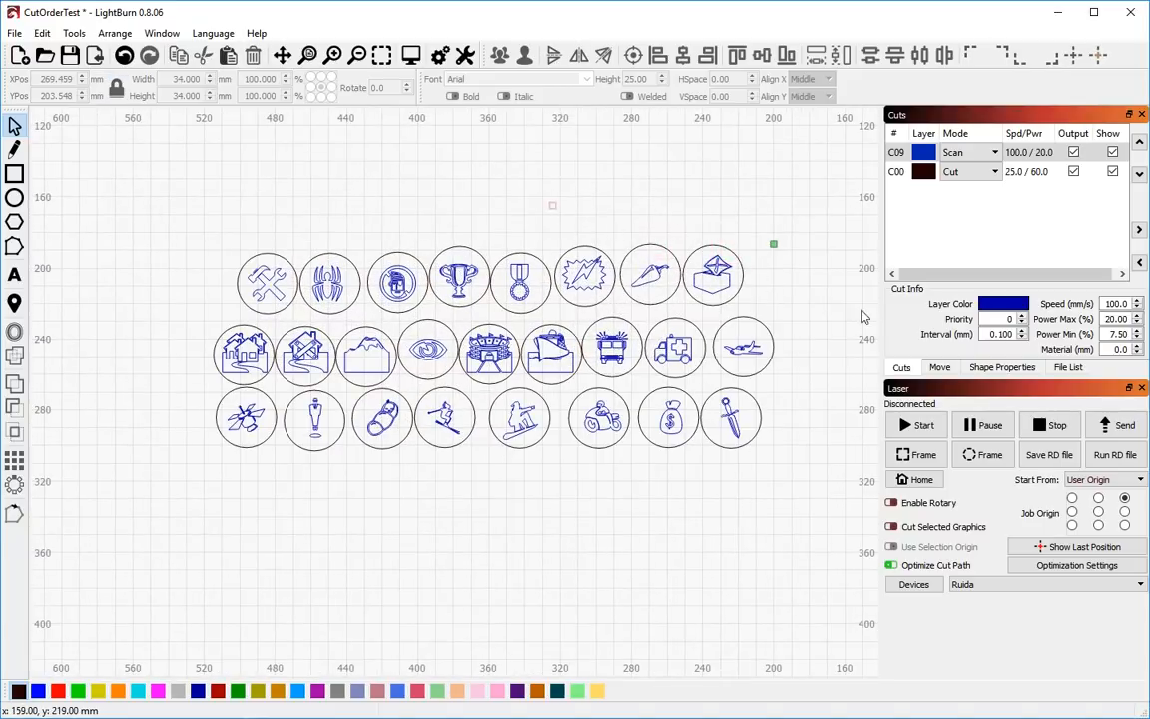
- Replace Order by Layer with Order by Group in the cut optimization settings
click(1063, 567)
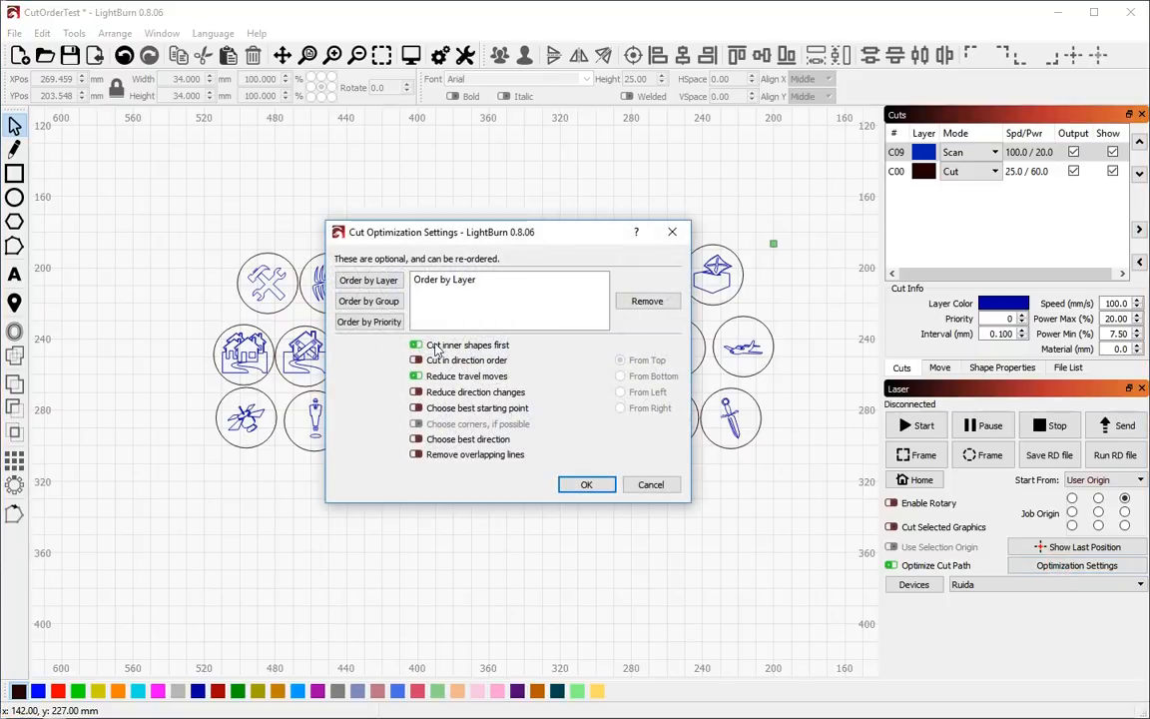
click(368, 301)
click(445, 281)
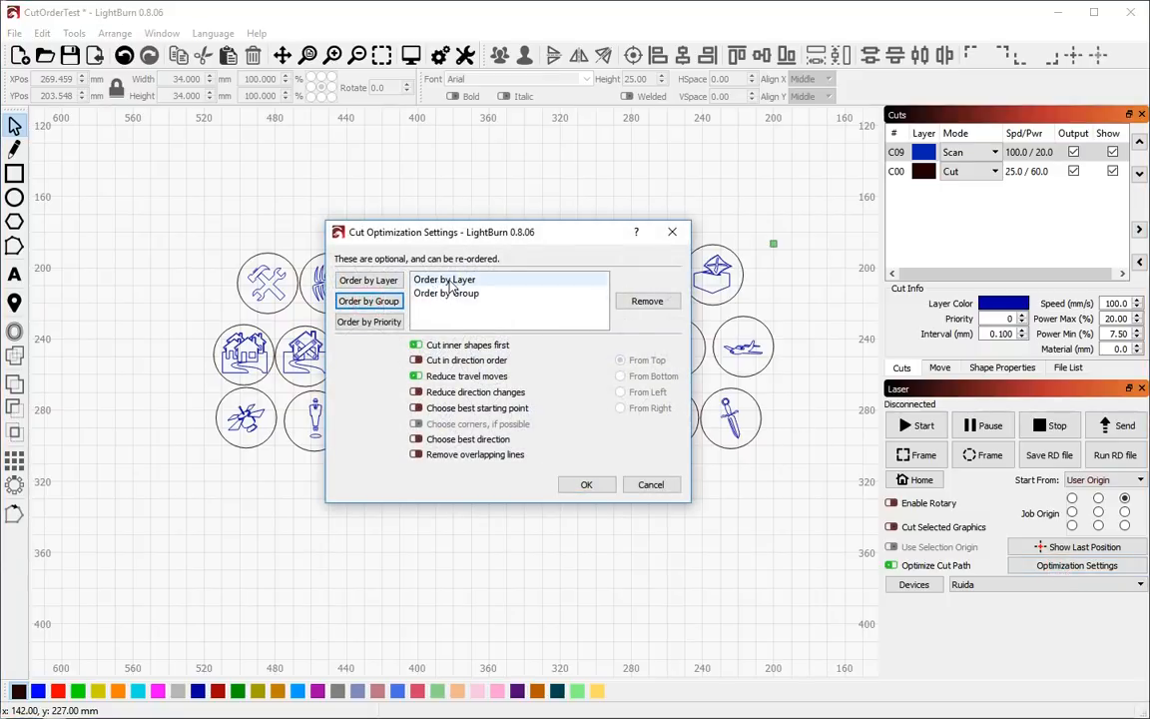
click(630, 301)
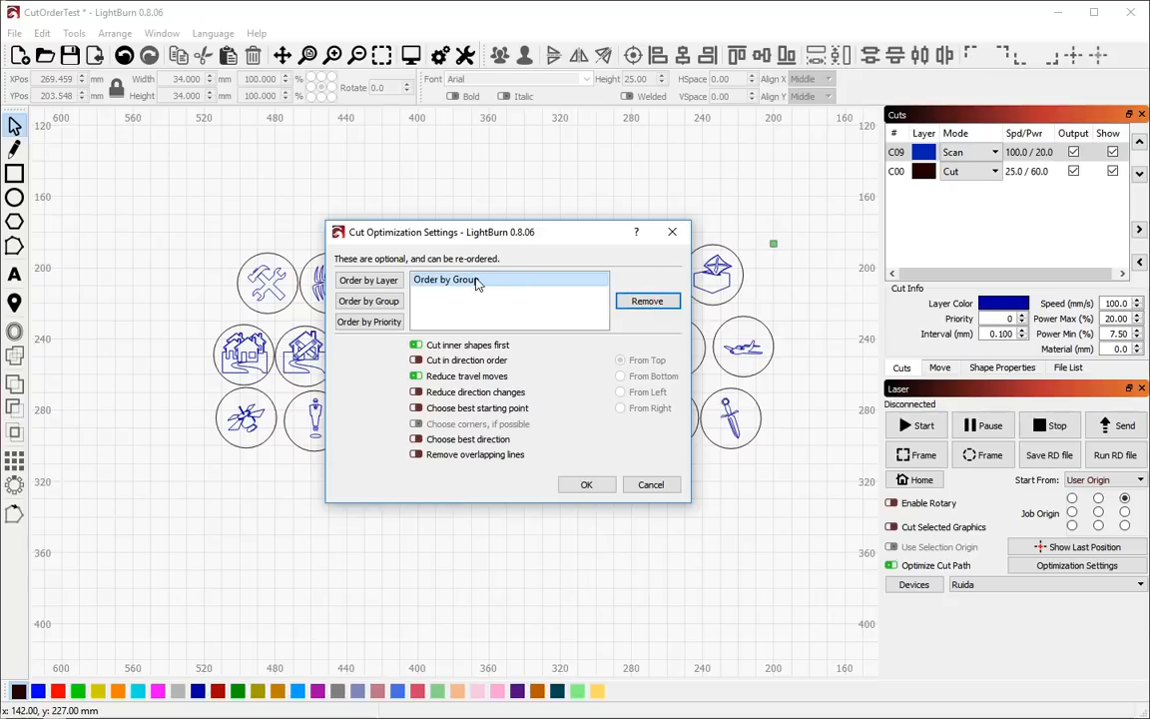
click(453, 311)
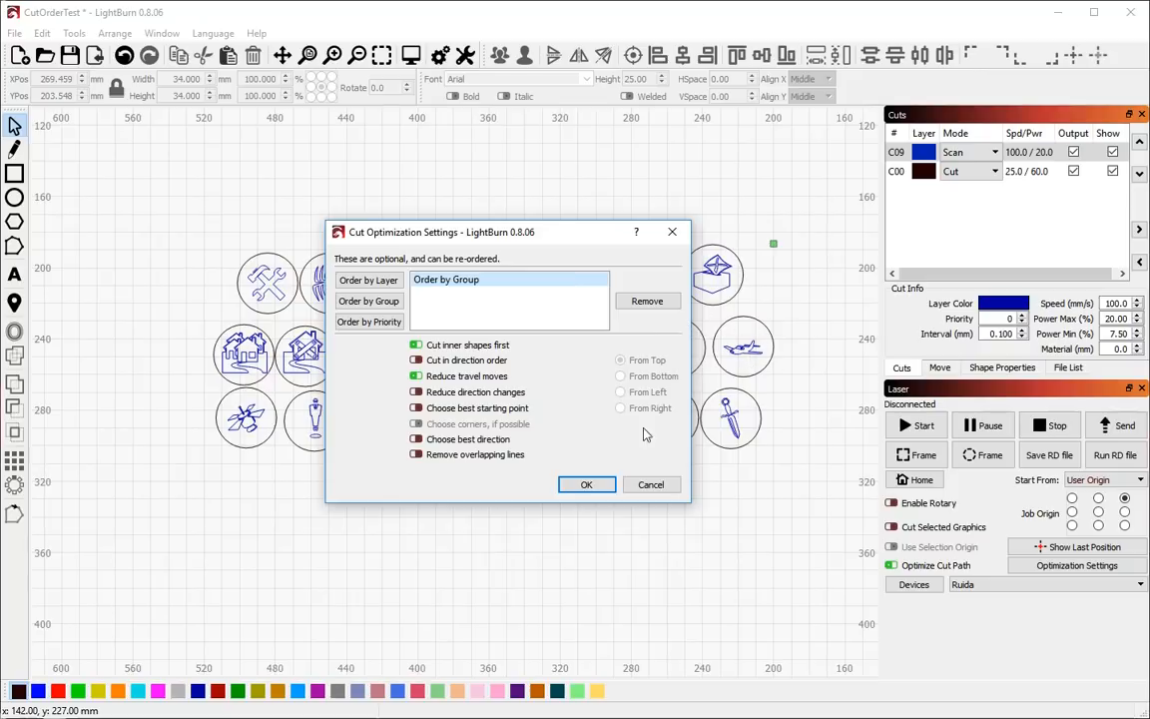
click(589, 485)
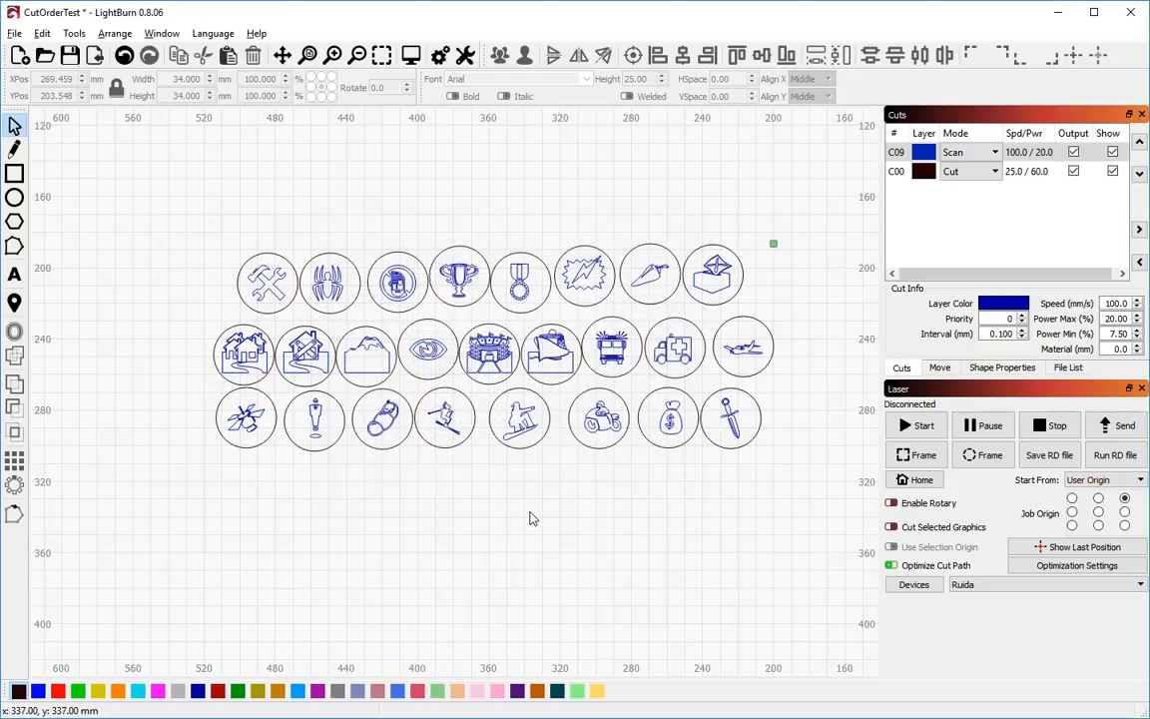
- Preview the whole job ordered by group and scrub through the scan and cut sequence of the badges
key(alt+p)
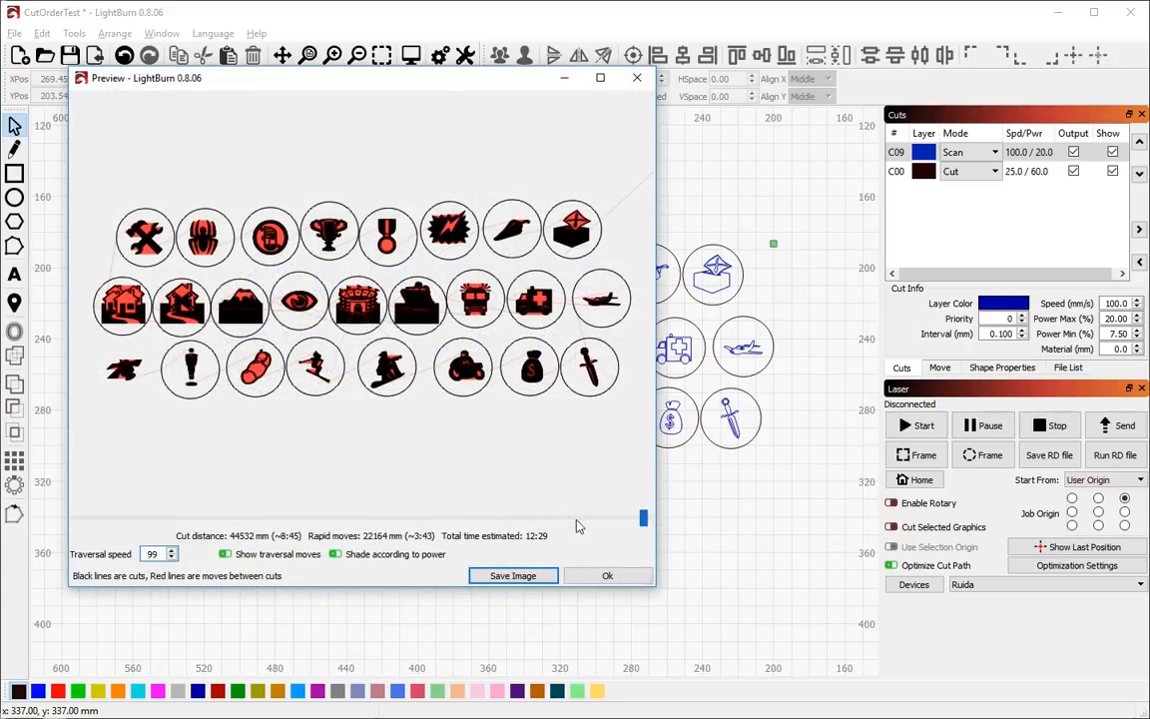
mouse_move(647, 518)
mouse_down()
mouse_move(377, 527)
mouse_move(8, 515)
mouse_move(165, 540)
mouse_move(495, 477)
mouse_up()
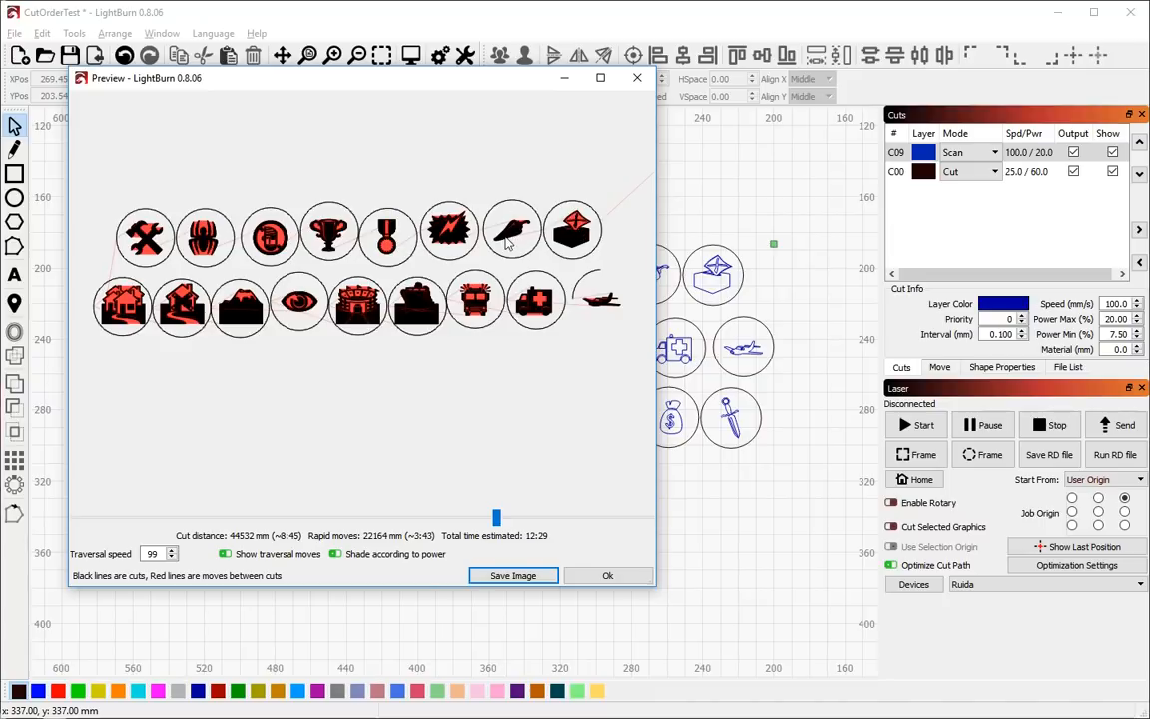
mouse_move(496, 519)
mouse_down()
mouse_move(567, 543)
mouse_move(589, 529)
mouse_move(587, 321)
mouse_up()
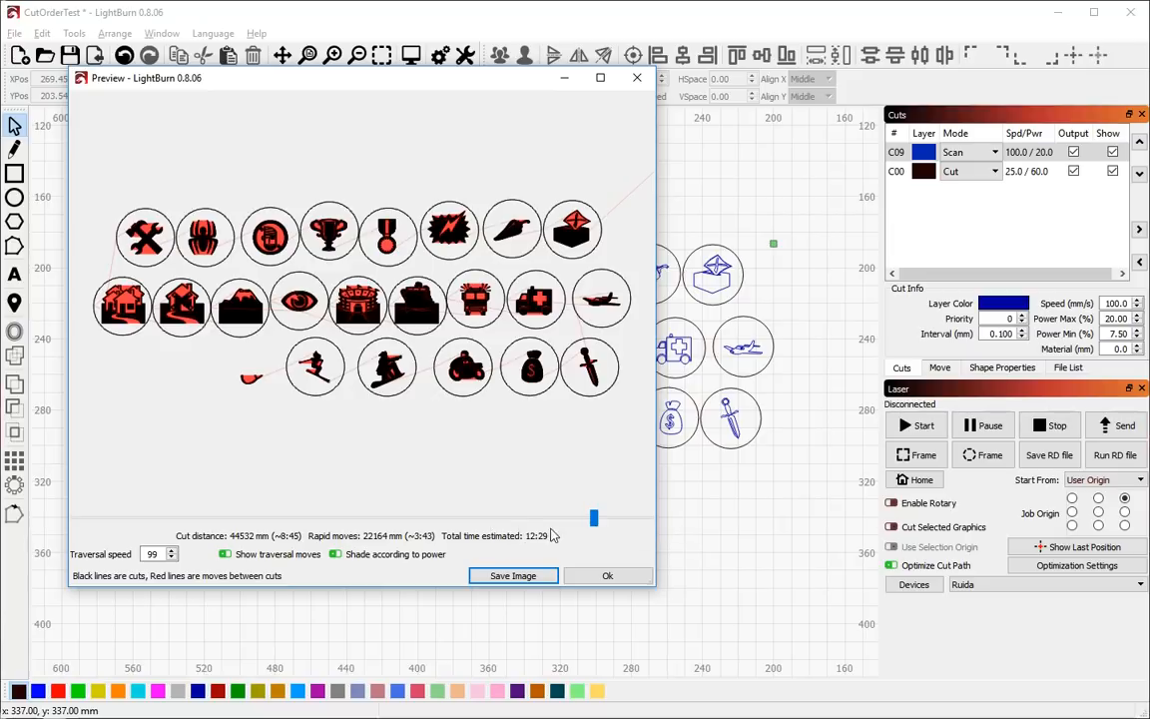
drag(593, 524, 606, 528)
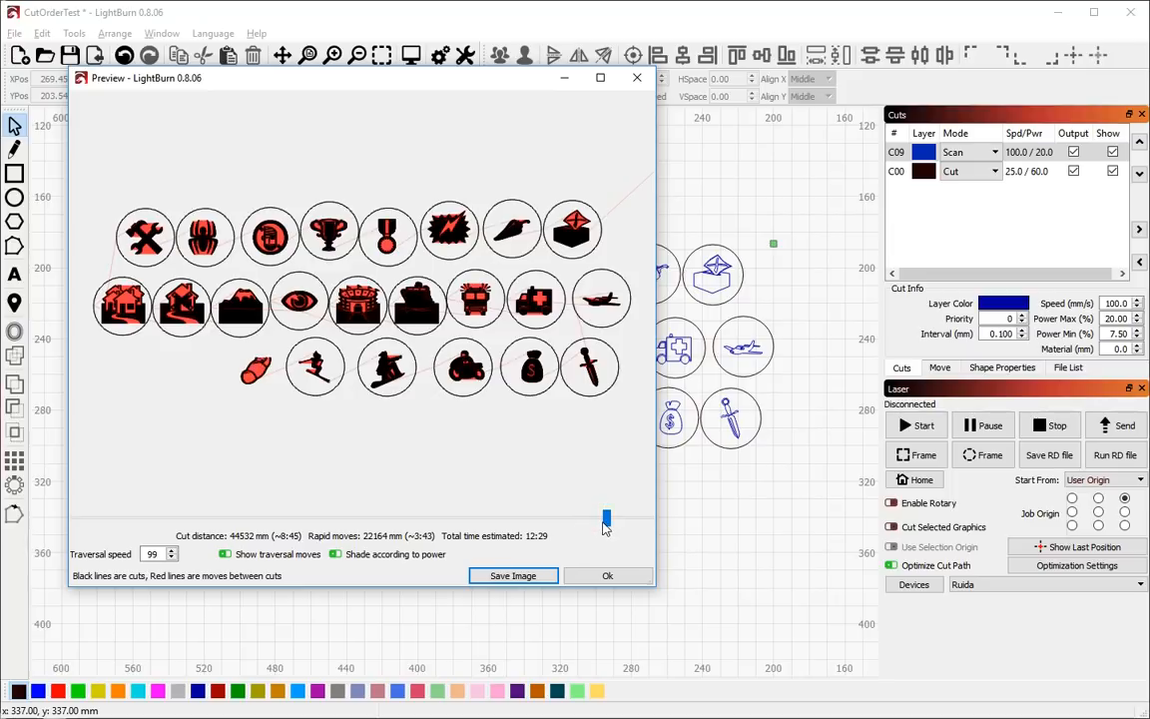
drag(611, 528, 646, 529)
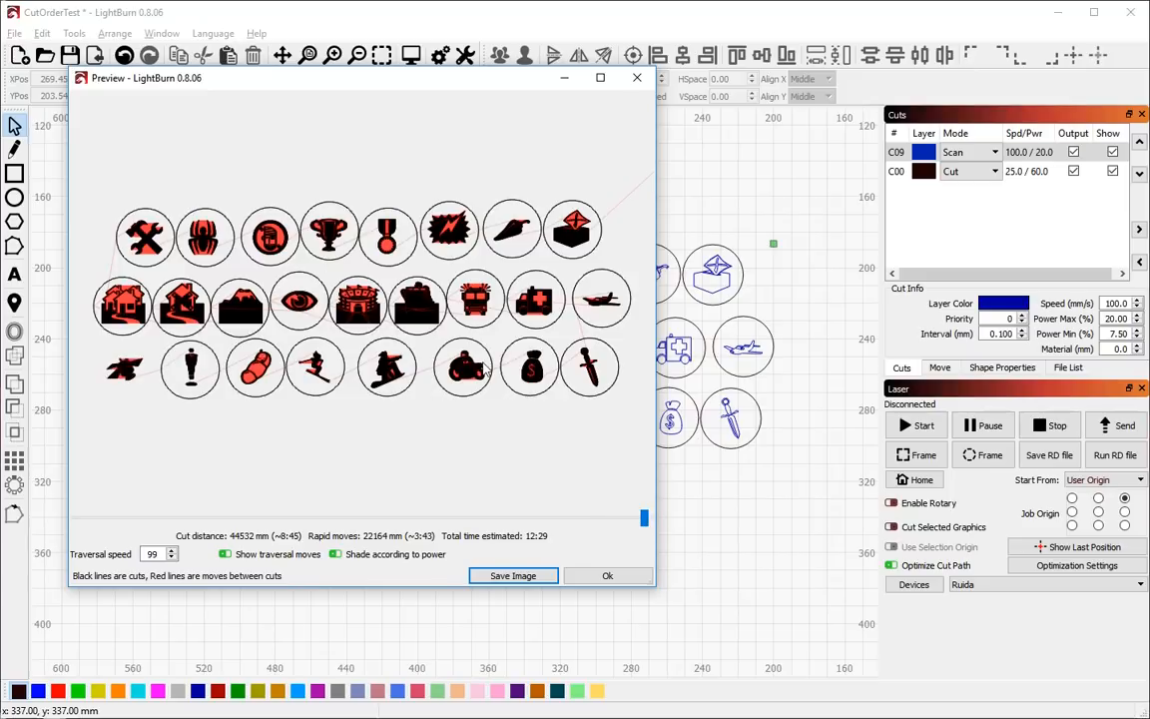
click(606, 579)
scroll(570, 557, down, 1)
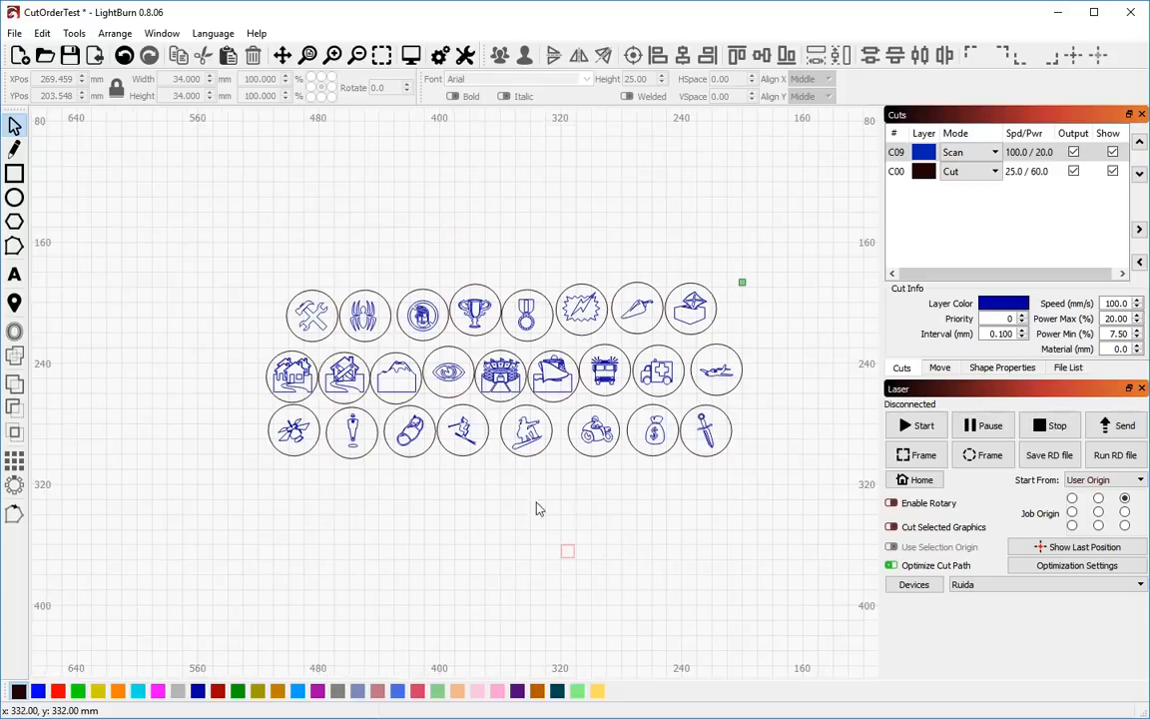
scroll(712, 517, up, 2)
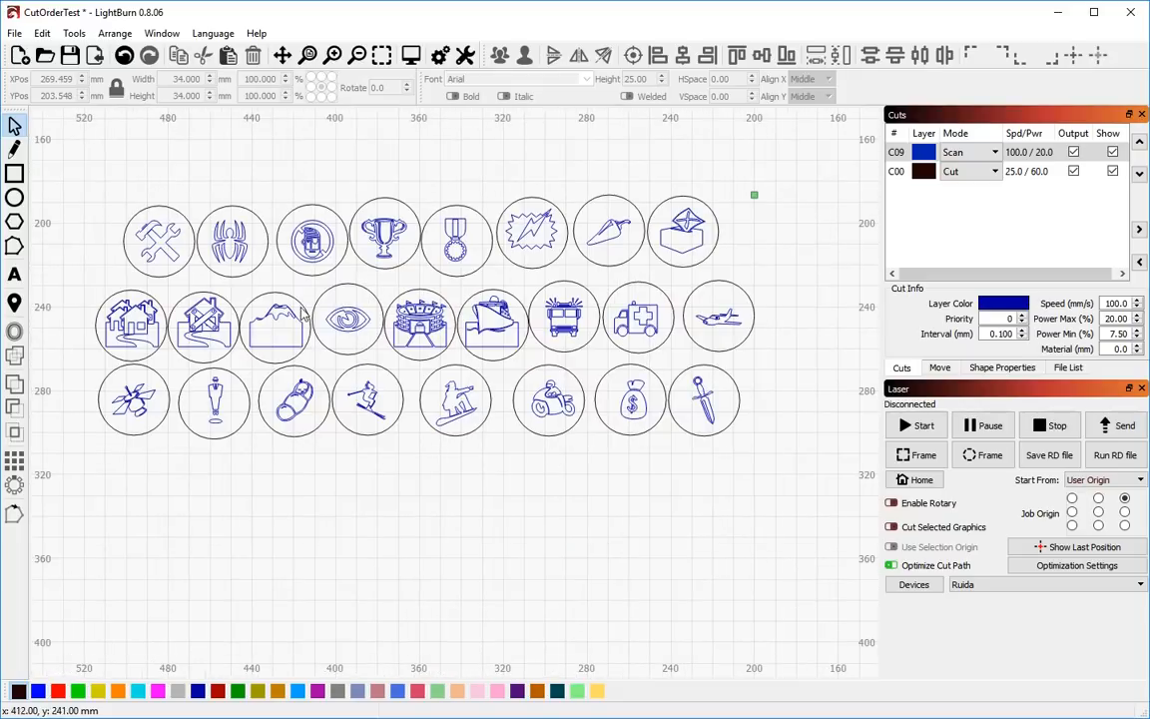
- Open the recent project CornerTests.lbrn without saving the changes to the current project
click(15, 32)
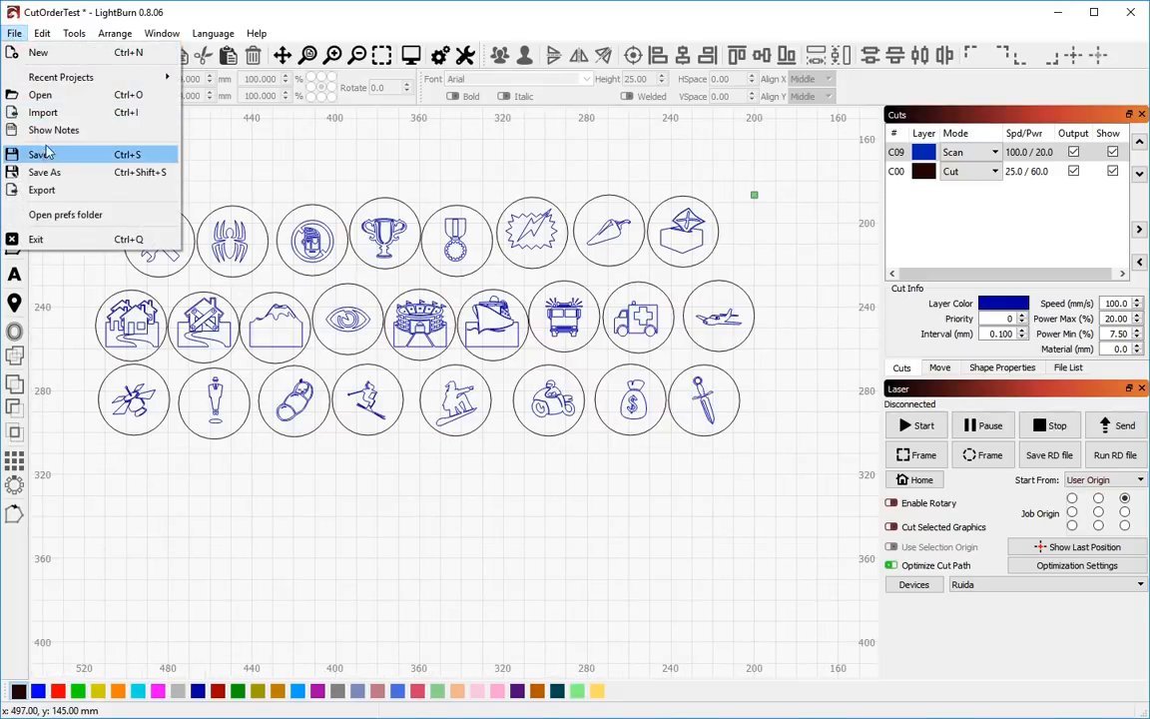
mouse_move(69, 77)
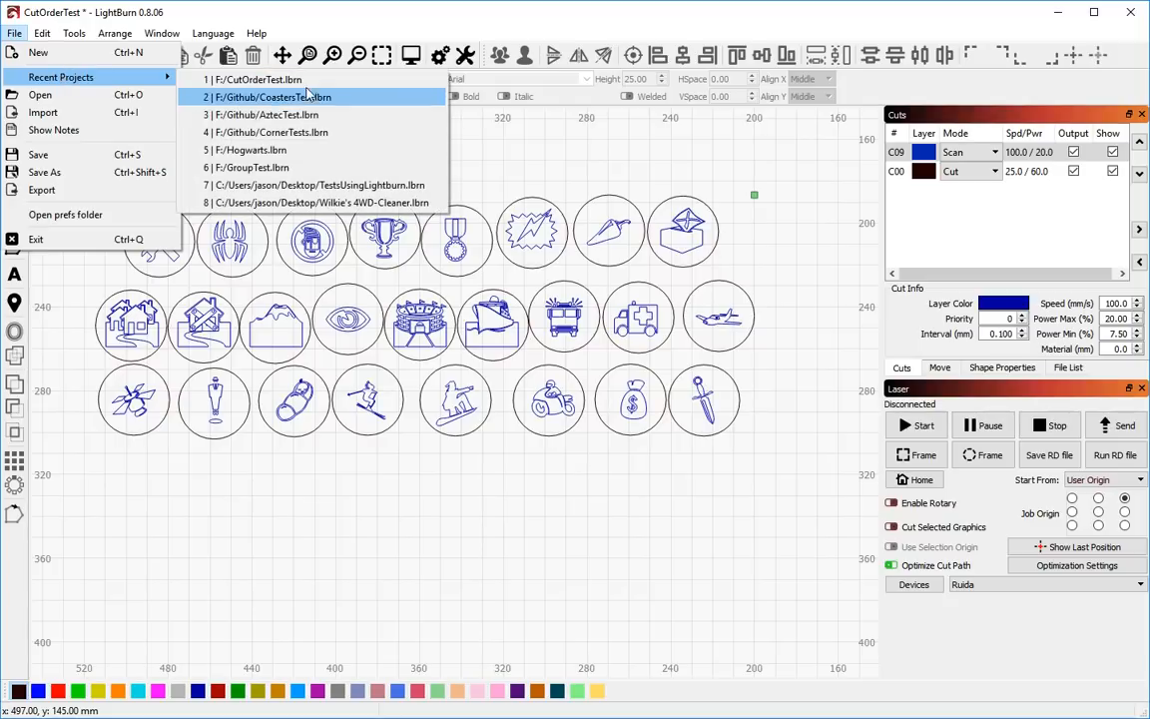
click(270, 131)
click(607, 398)
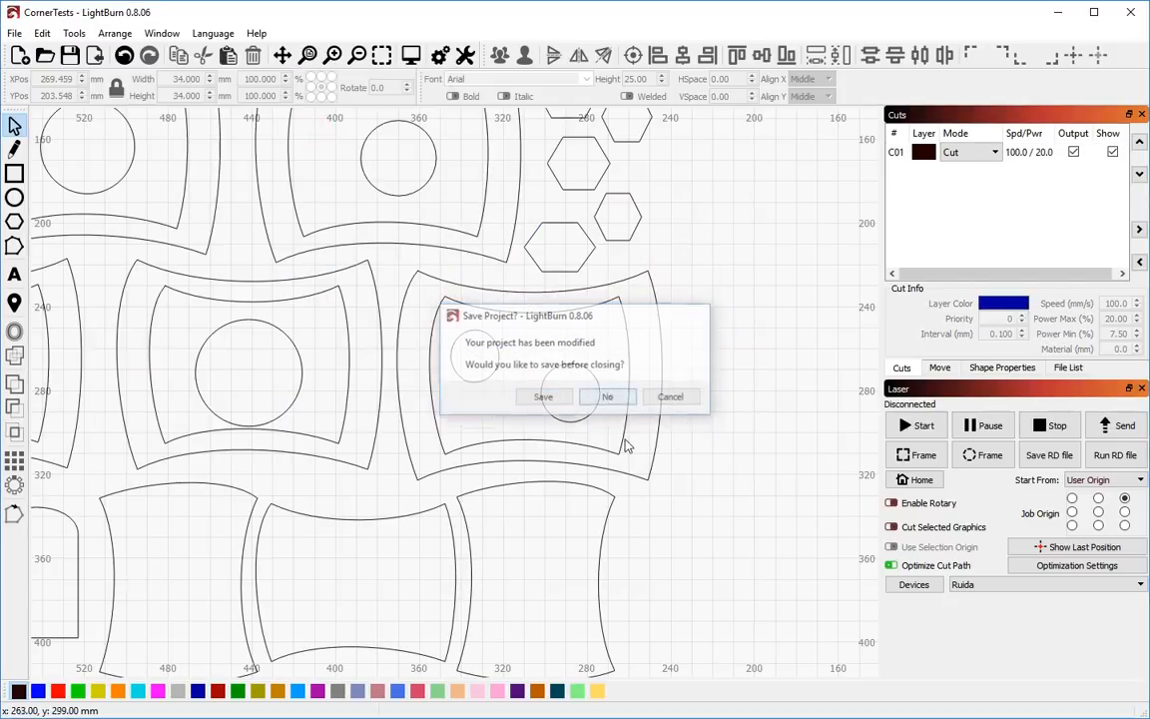
scroll(801, 454, down, 4)
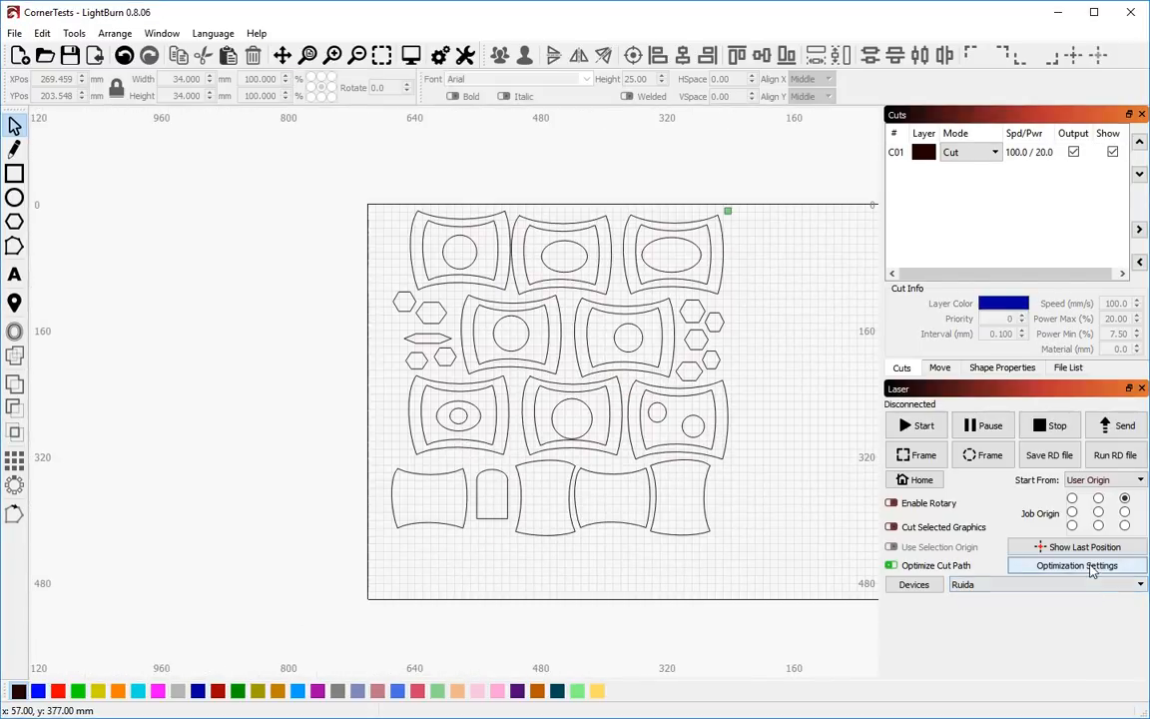
- Leave only Cut inner shapes first and Reduce travel moves enabled below Order by Group in the cut optimization settings
click(1077, 565)
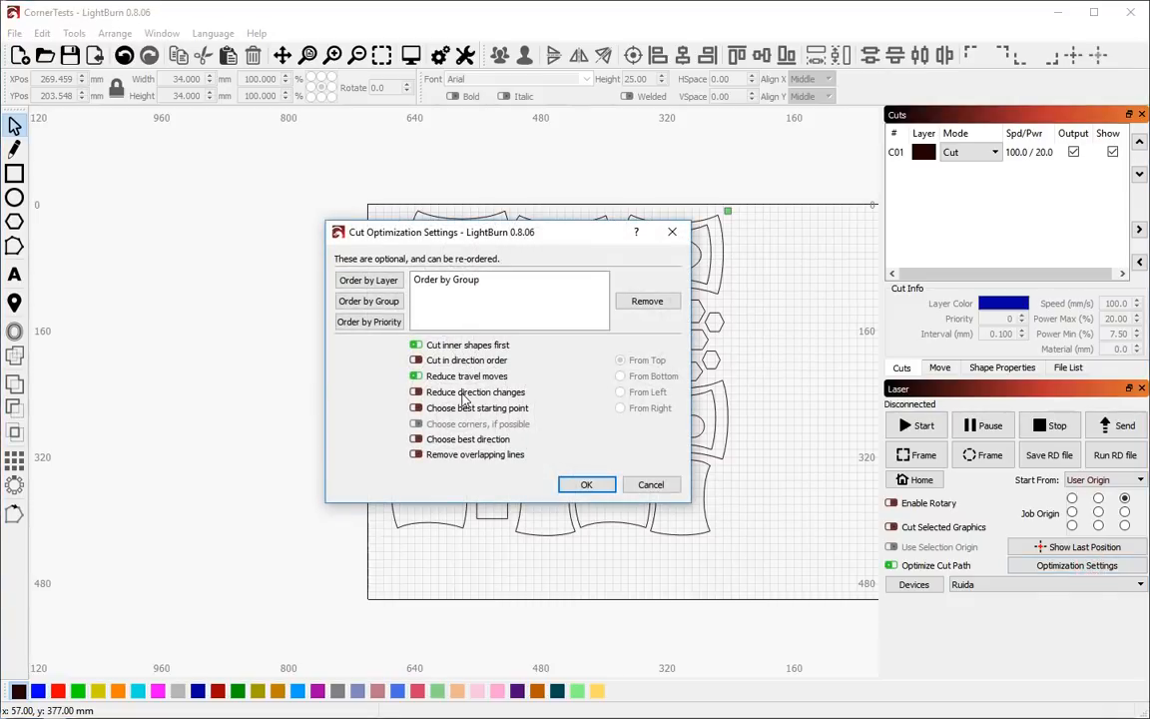
click(415, 391)
click(431, 409)
click(586, 485)
- Preview the corner test job and scrub through the cut sequence to examine where each shape starts
key(alt+p)
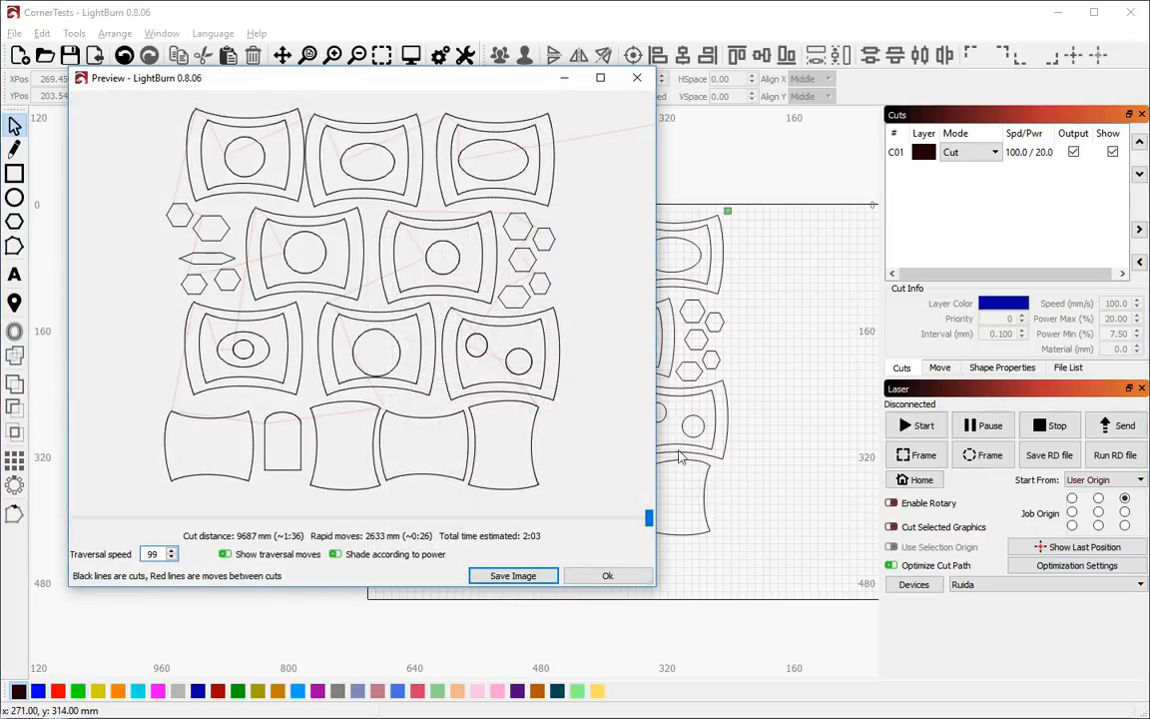
drag(647, 524, 122, 505)
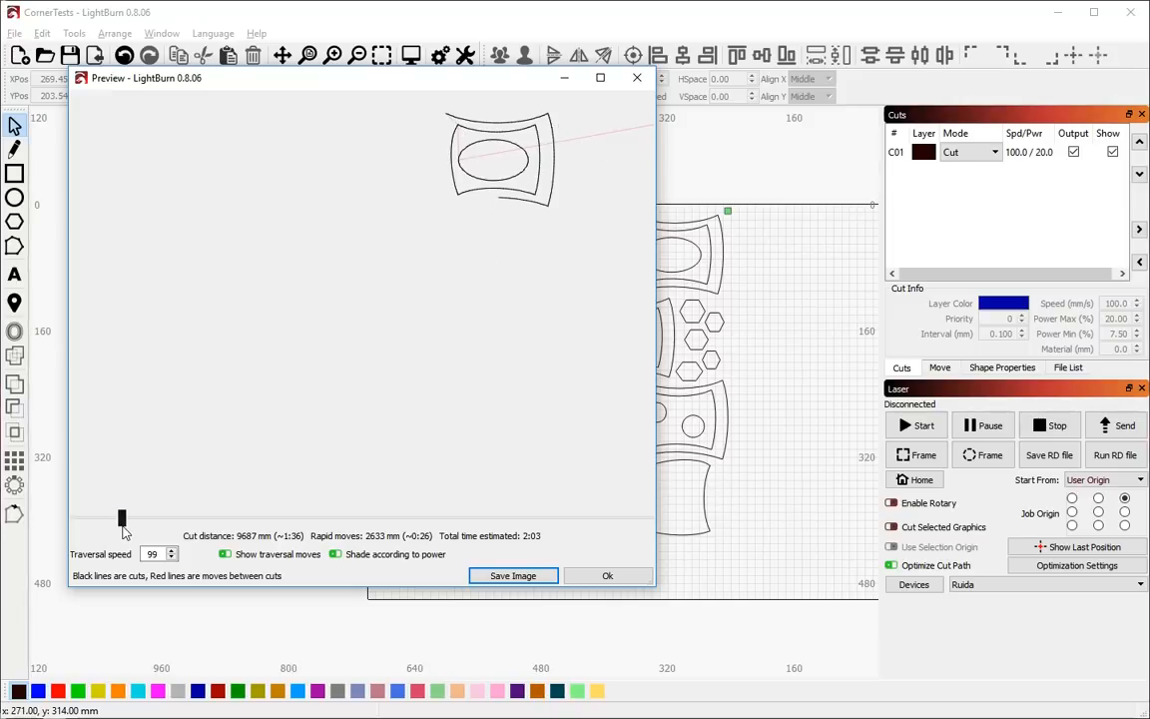
drag(124, 531, 140, 520)
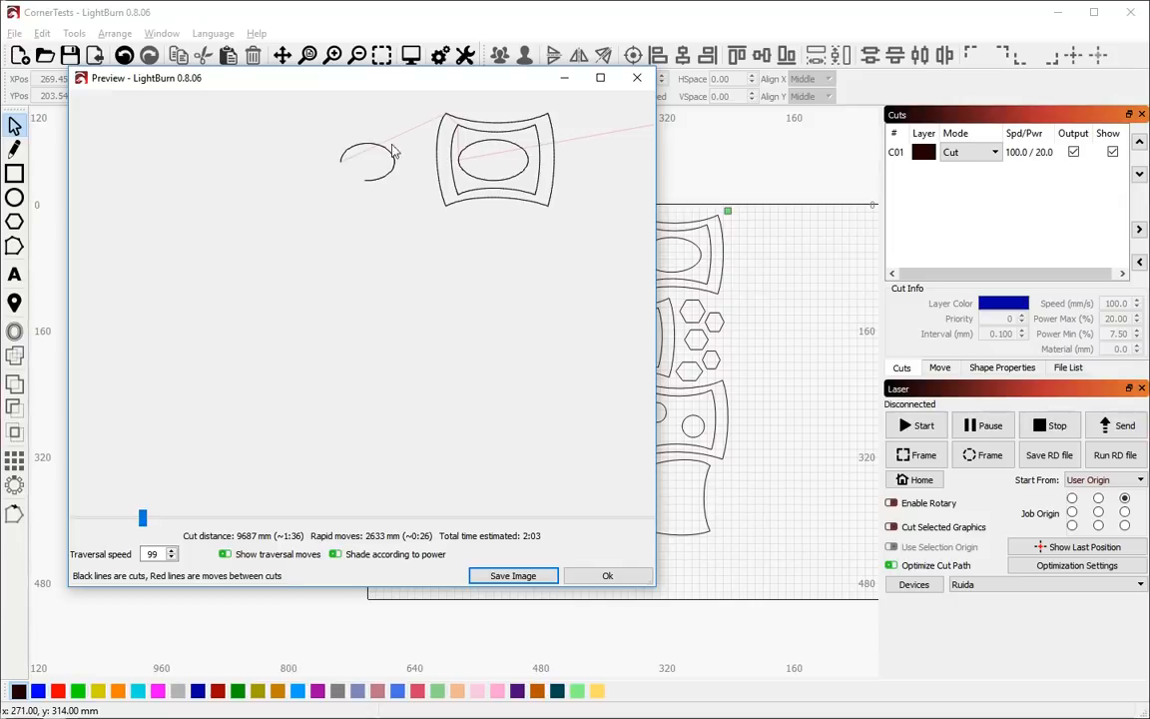
mouse_move(145, 521)
mouse_down()
mouse_move(297, 495)
mouse_move(346, 500)
mouse_up()
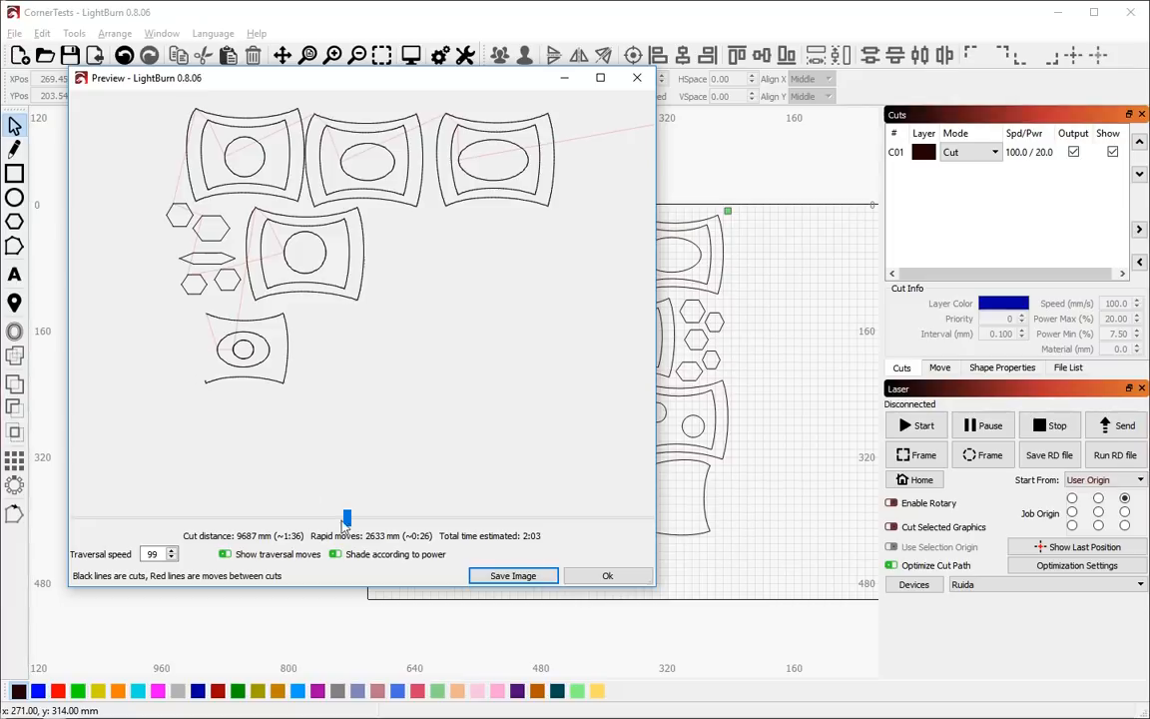
mouse_move(347, 517)
mouse_down()
mouse_move(510, 518)
mouse_move(70, 517)
mouse_move(97, 510)
mouse_up()
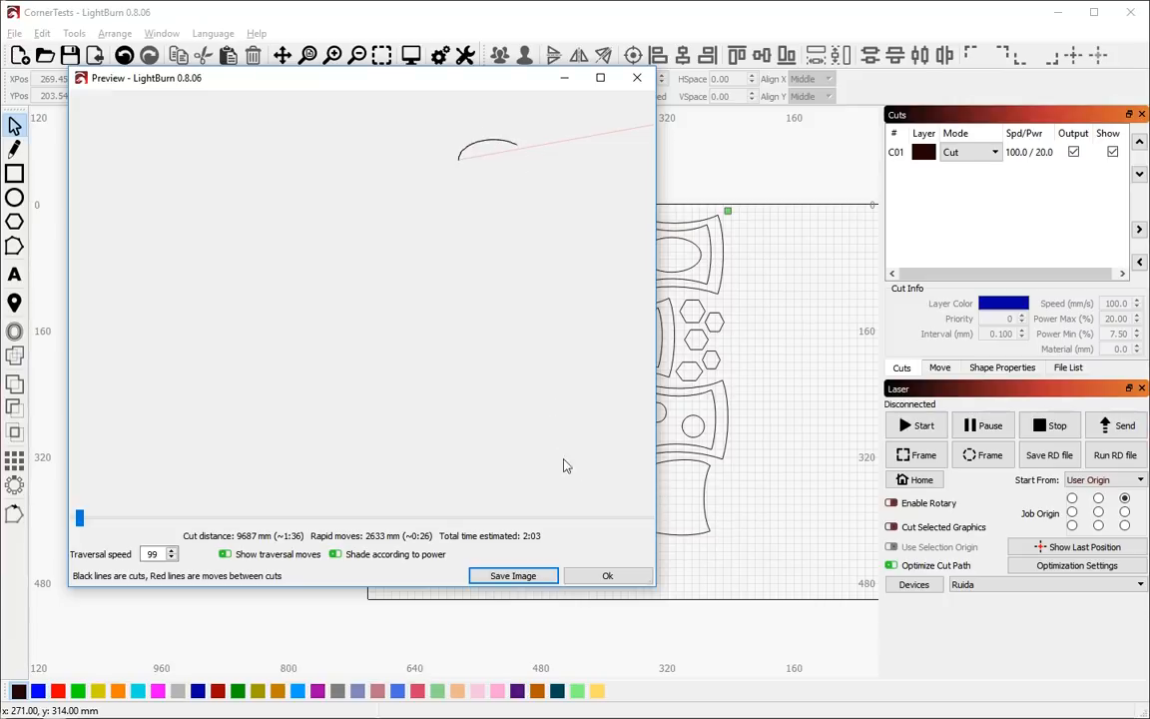
click(595, 579)
- Enable Choose best starting point in the cut optimization settings
click(1075, 566)
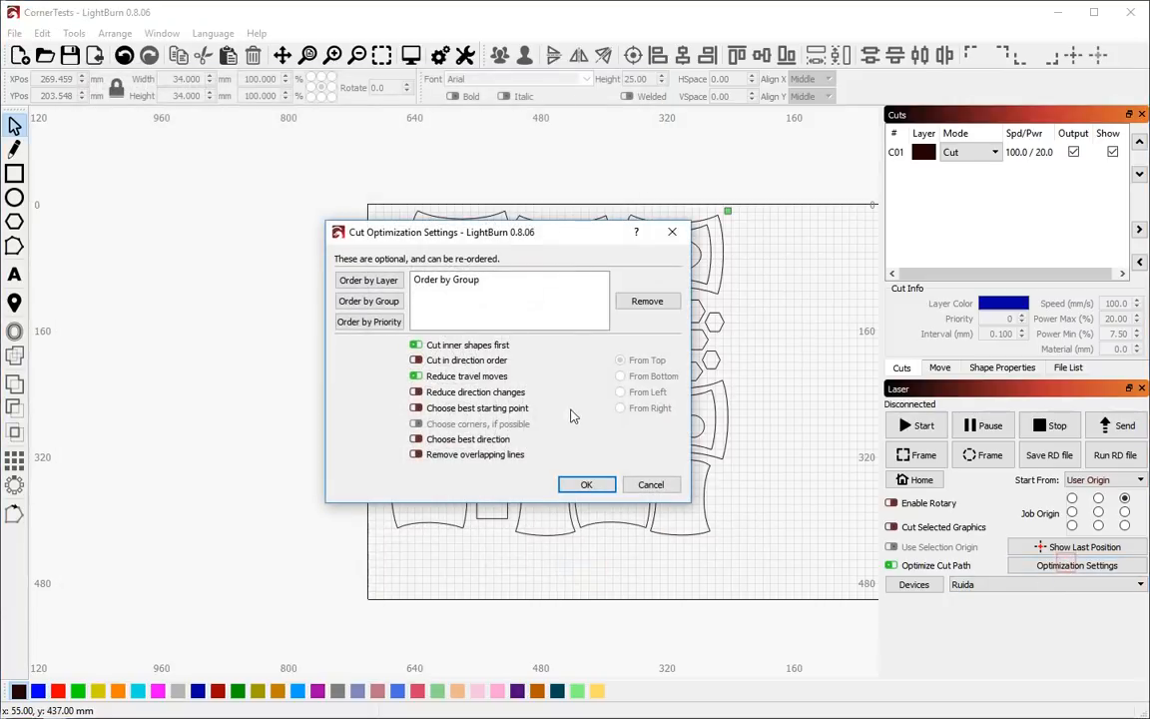
click(459, 409)
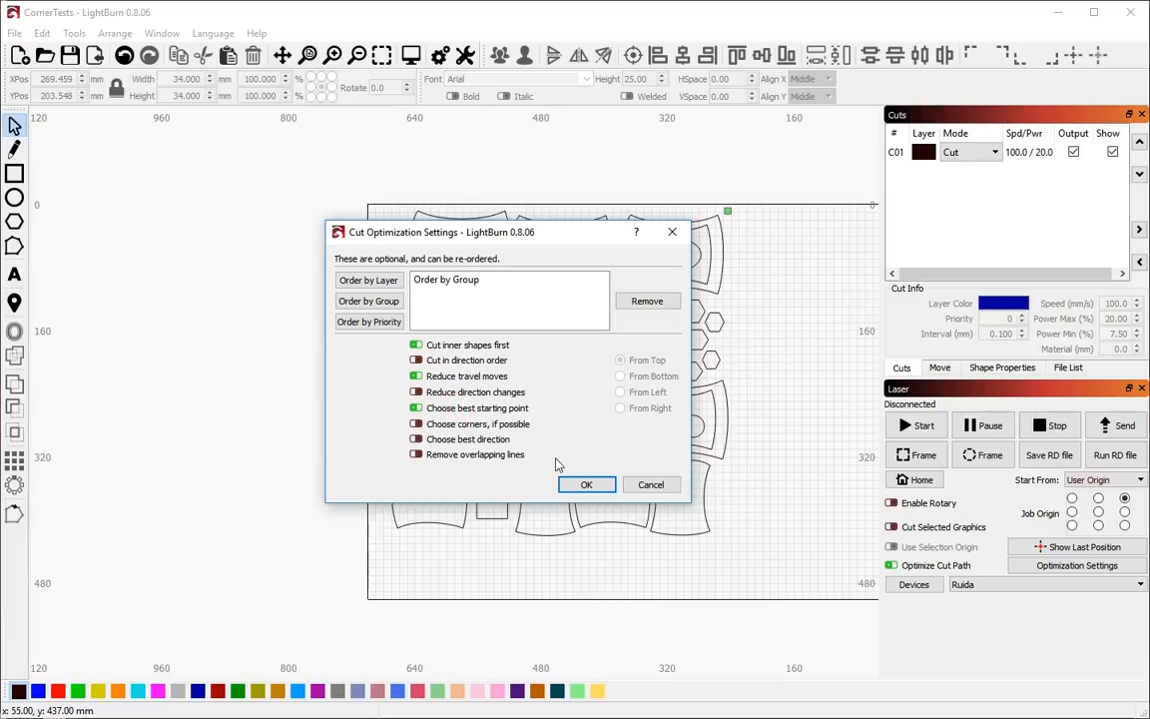
click(586, 484)
- Preview the job with best starting points and scrub through the cut sequence to examine the travel moves
key(alt+p)
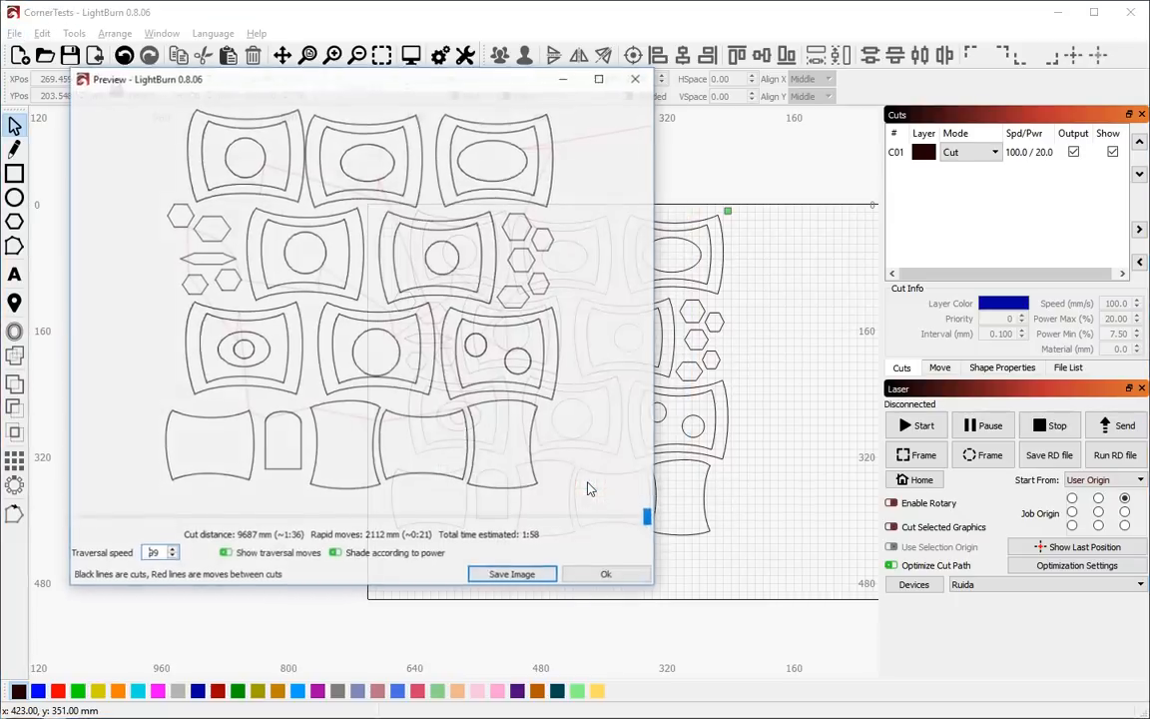
mouse_move(647, 519)
mouse_down()
mouse_move(70, 516)
mouse_move(38, 497)
mouse_move(116, 506)
mouse_up()
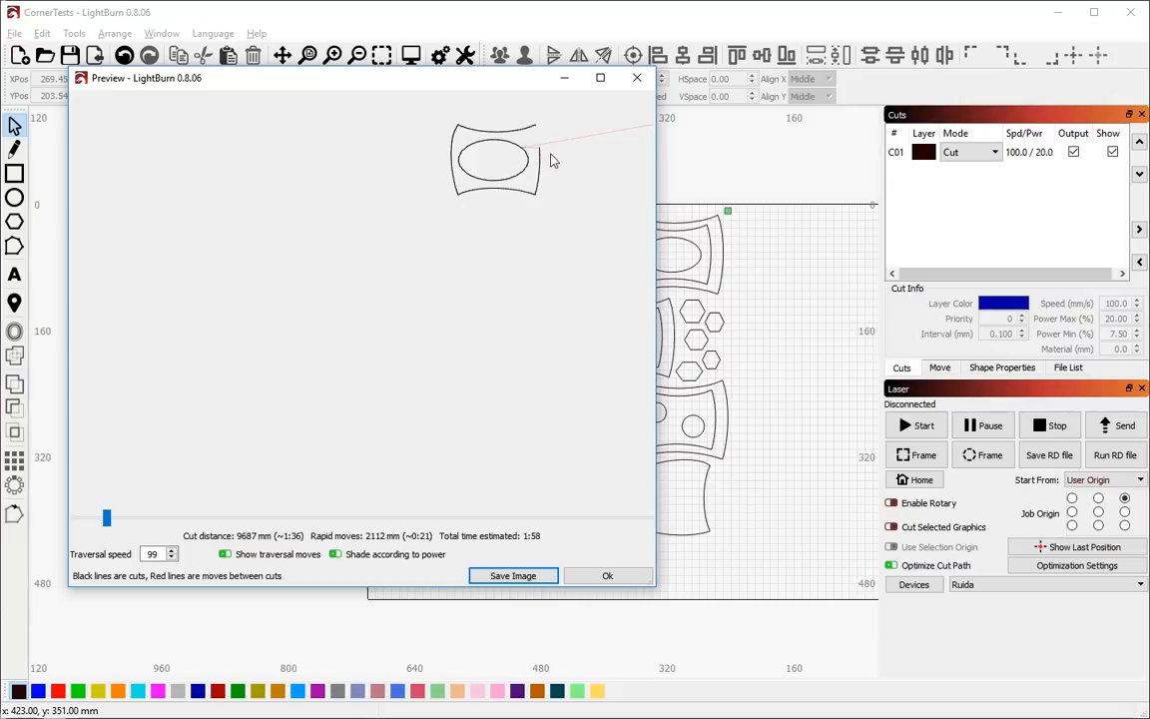
drag(108, 517, 596, 543)
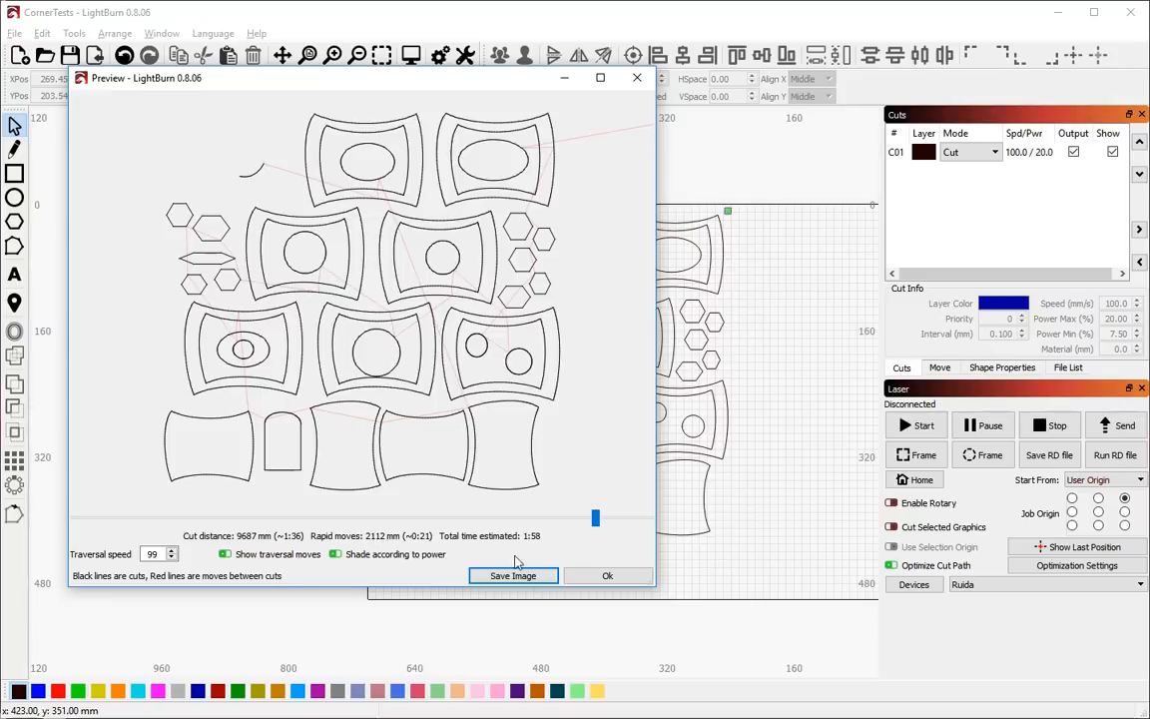
click(607, 575)
- Turn off Choose best starting point and preview the job to compare its rapid moves and estimated time
click(1076, 565)
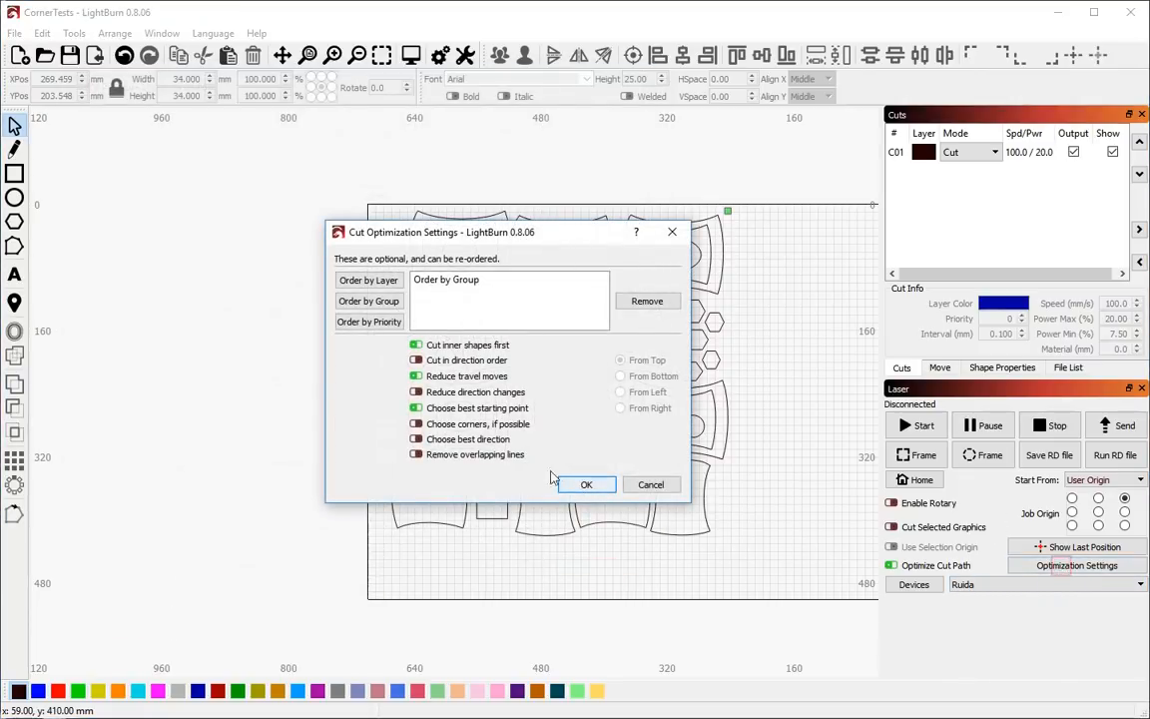
click(416, 408)
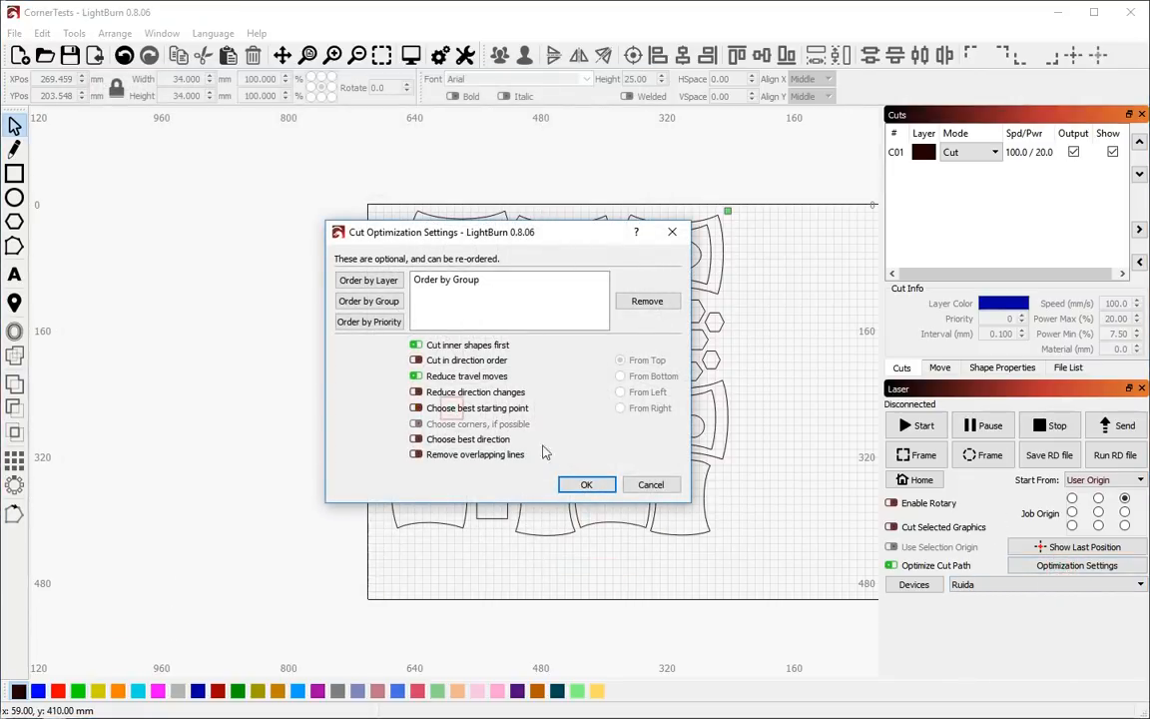
click(586, 485)
key(alt+p)
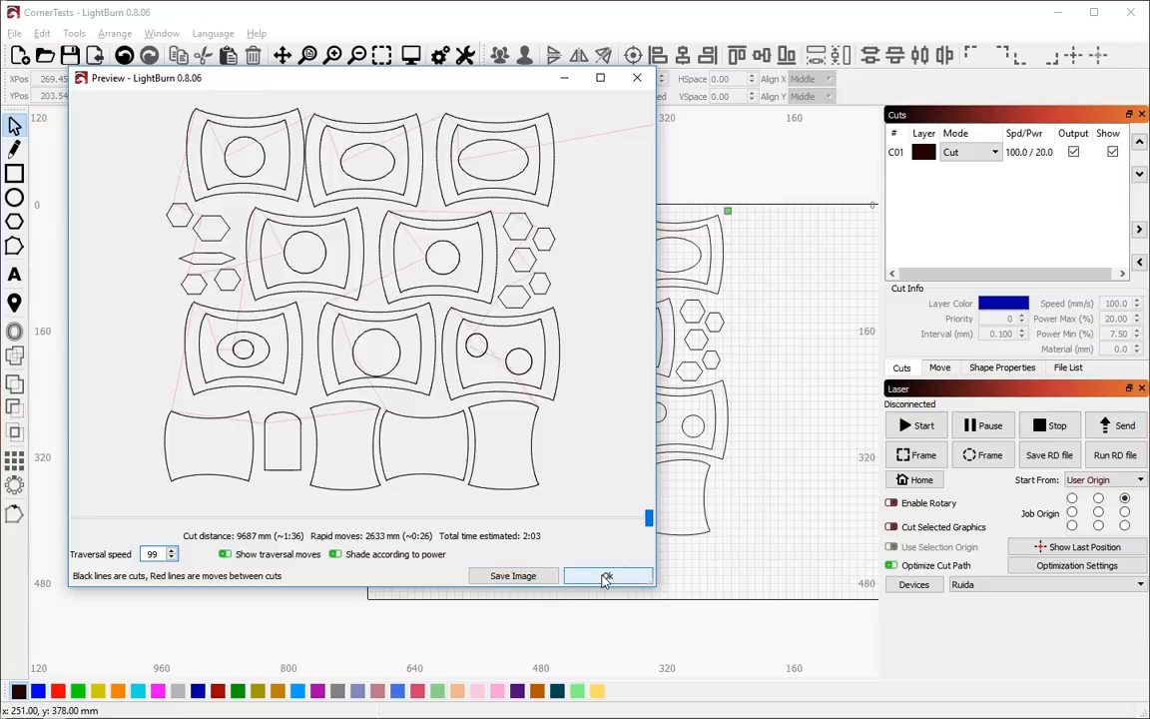
click(605, 575)
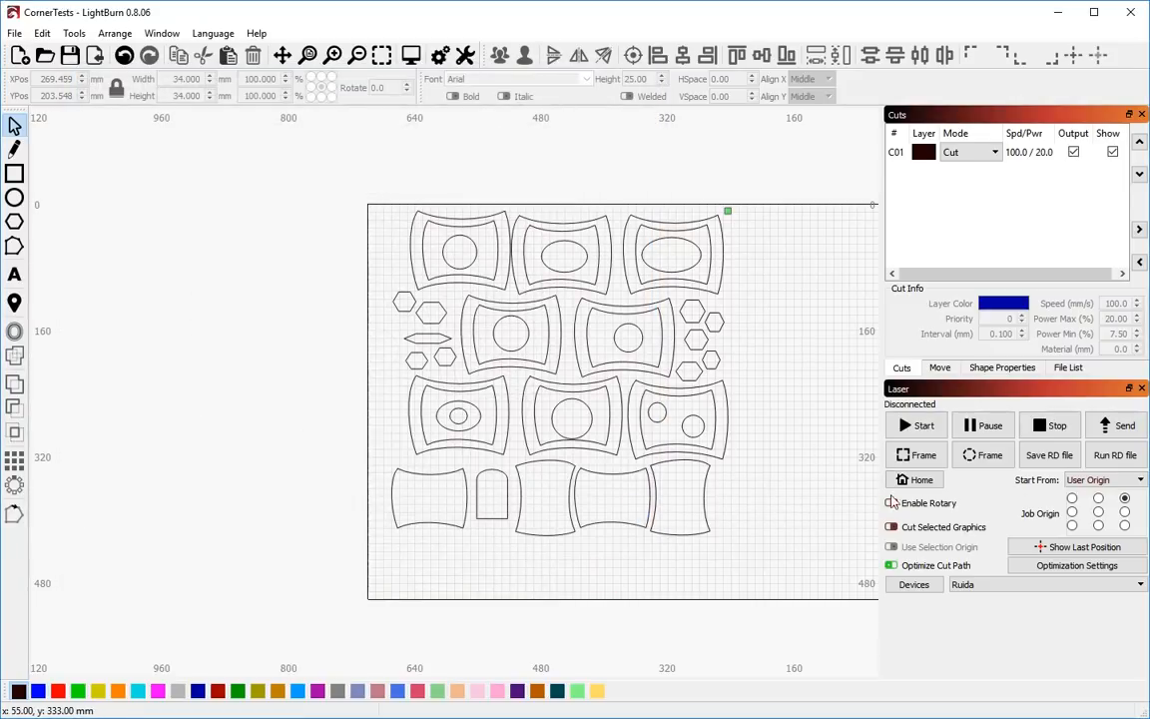
key(alt+p)
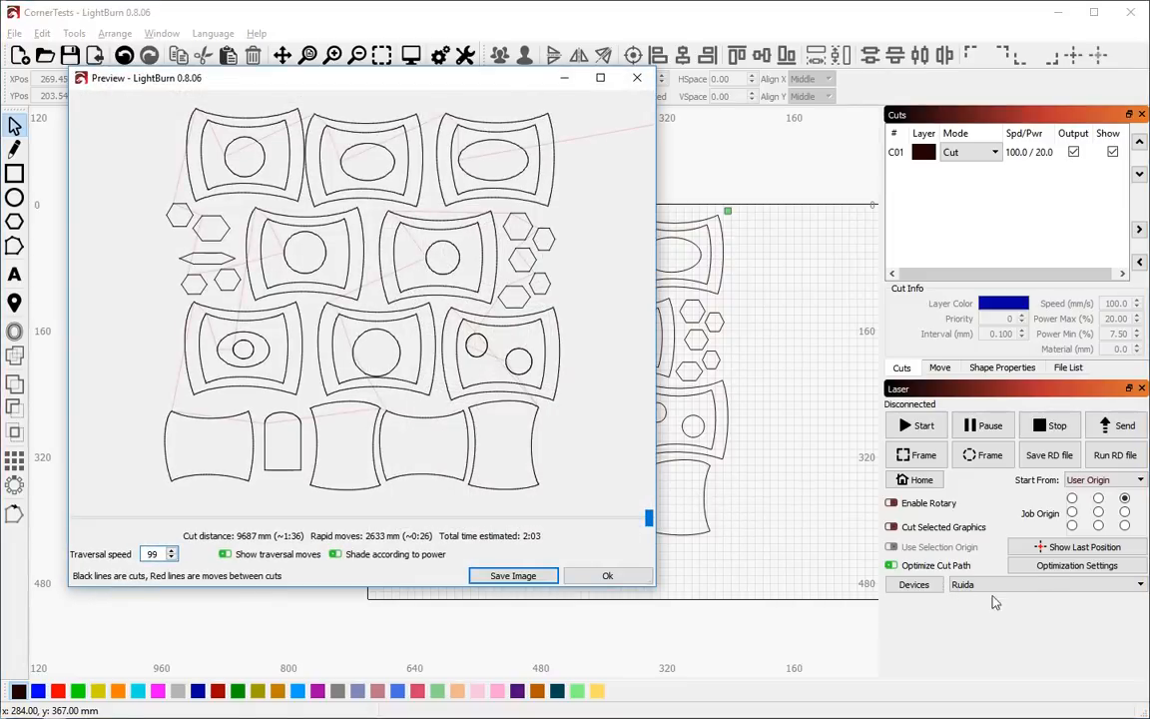
key(Escape)
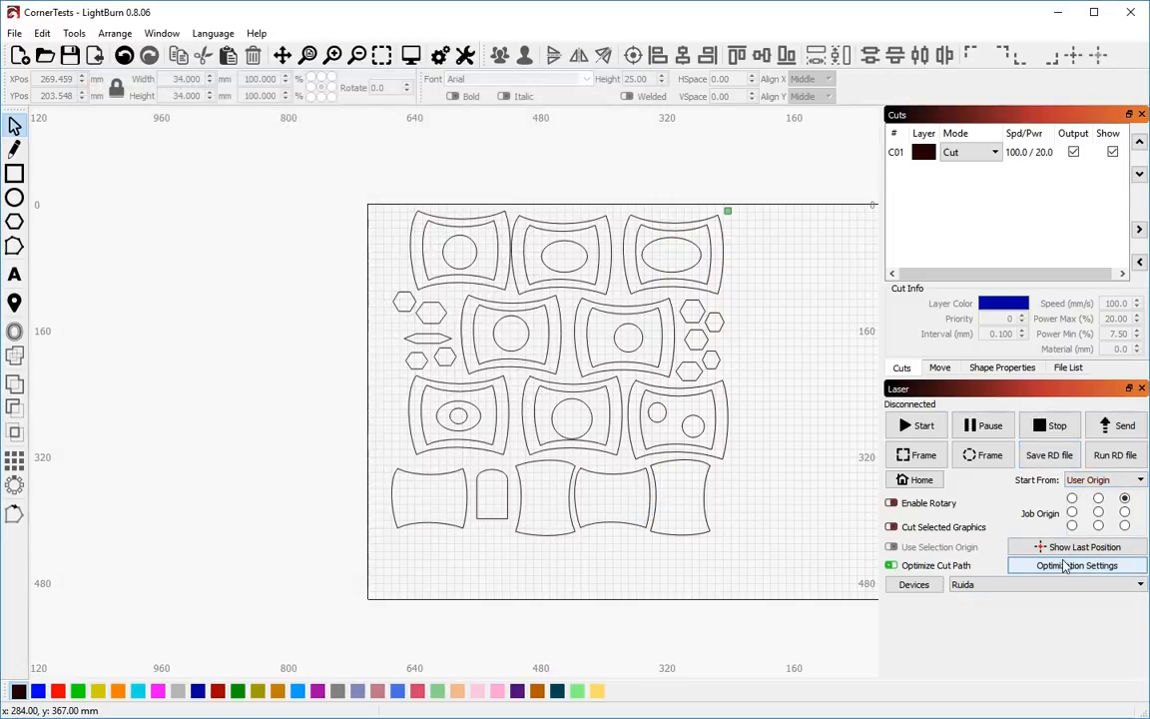
- Turn Choose best starting point back on in the cut optimization settings
click(1065, 568)
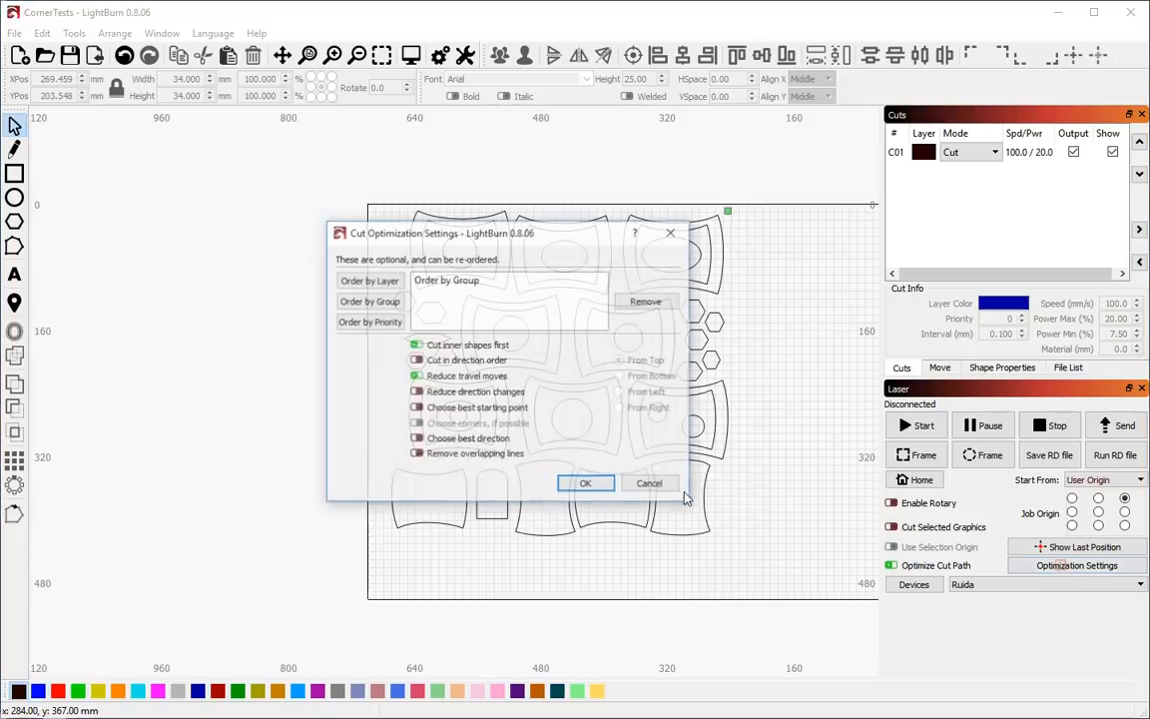
click(462, 409)
click(585, 484)
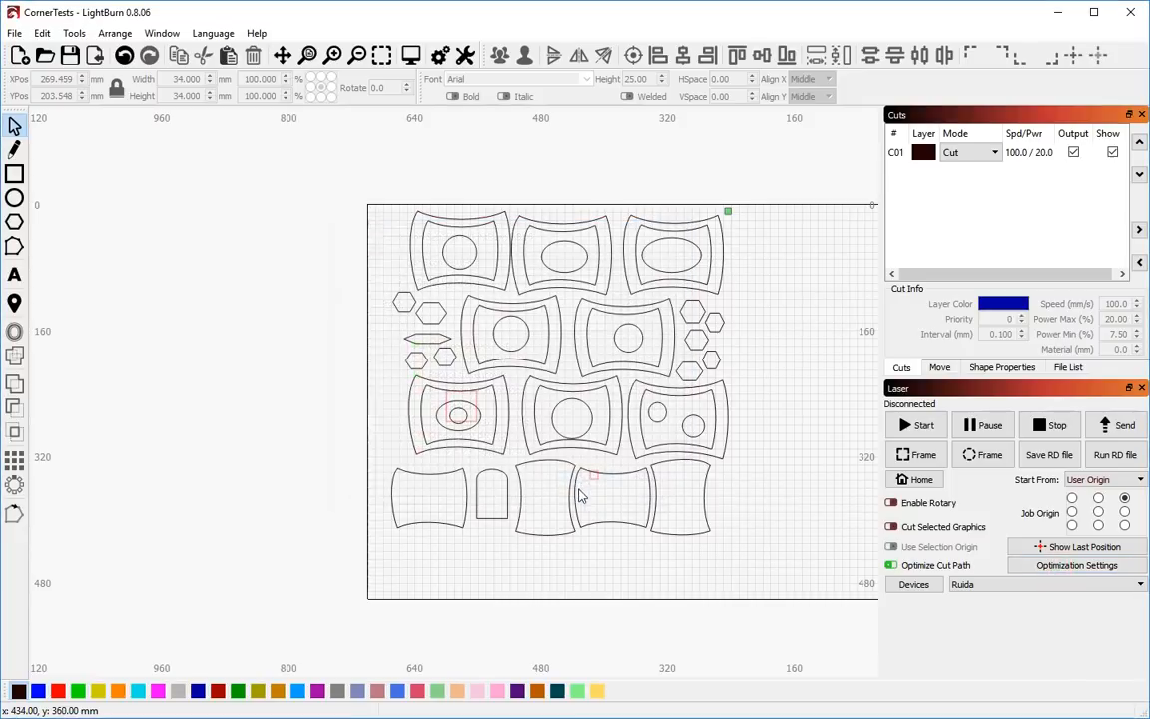
- Preview the job again and scrub through the first part to examine where its oval and inner frame start
key(alt+p)
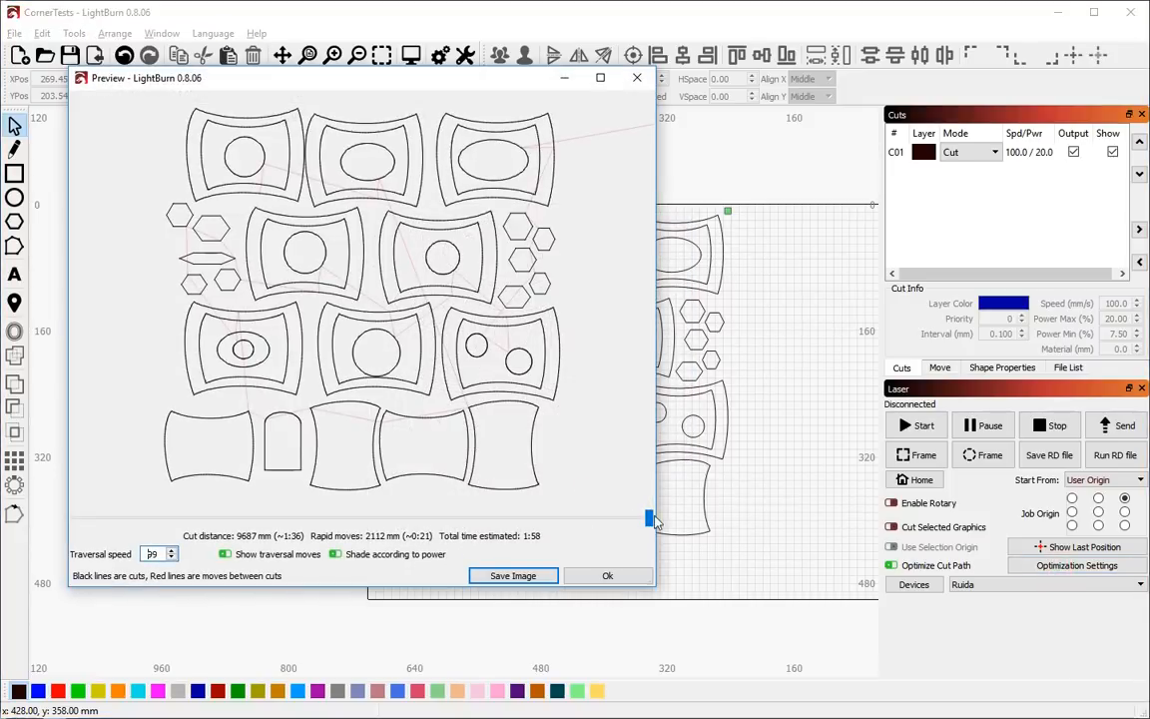
drag(651, 518, 100, 497)
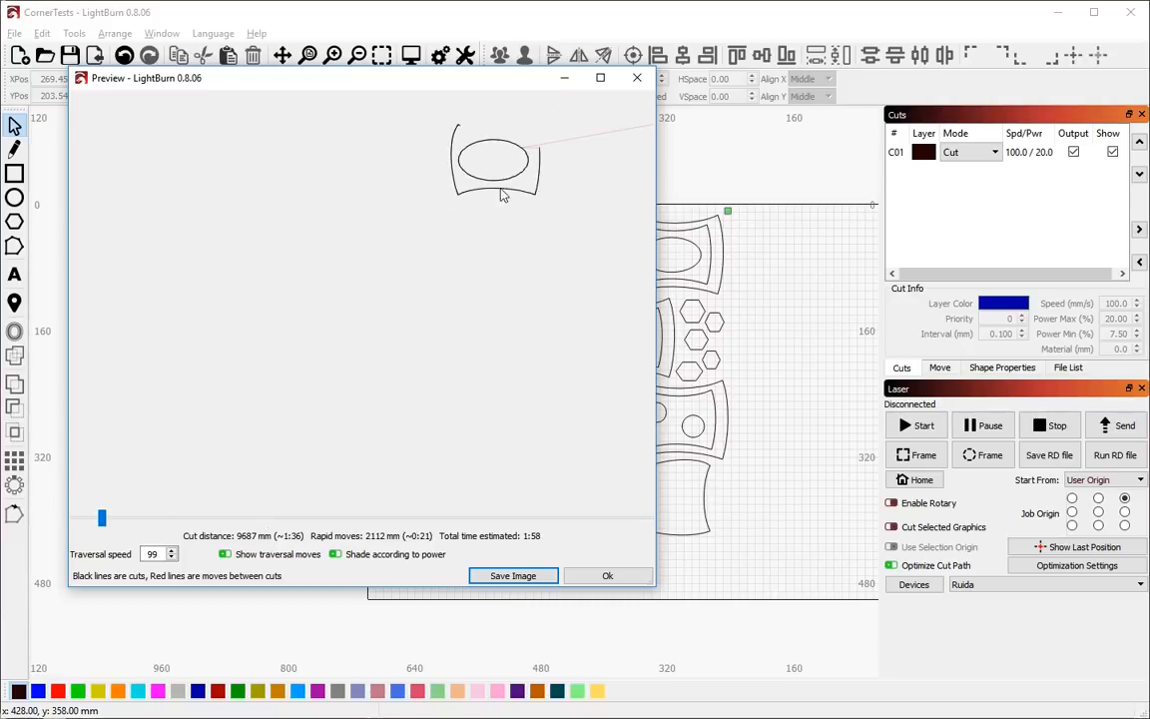
drag(103, 520, 110, 521)
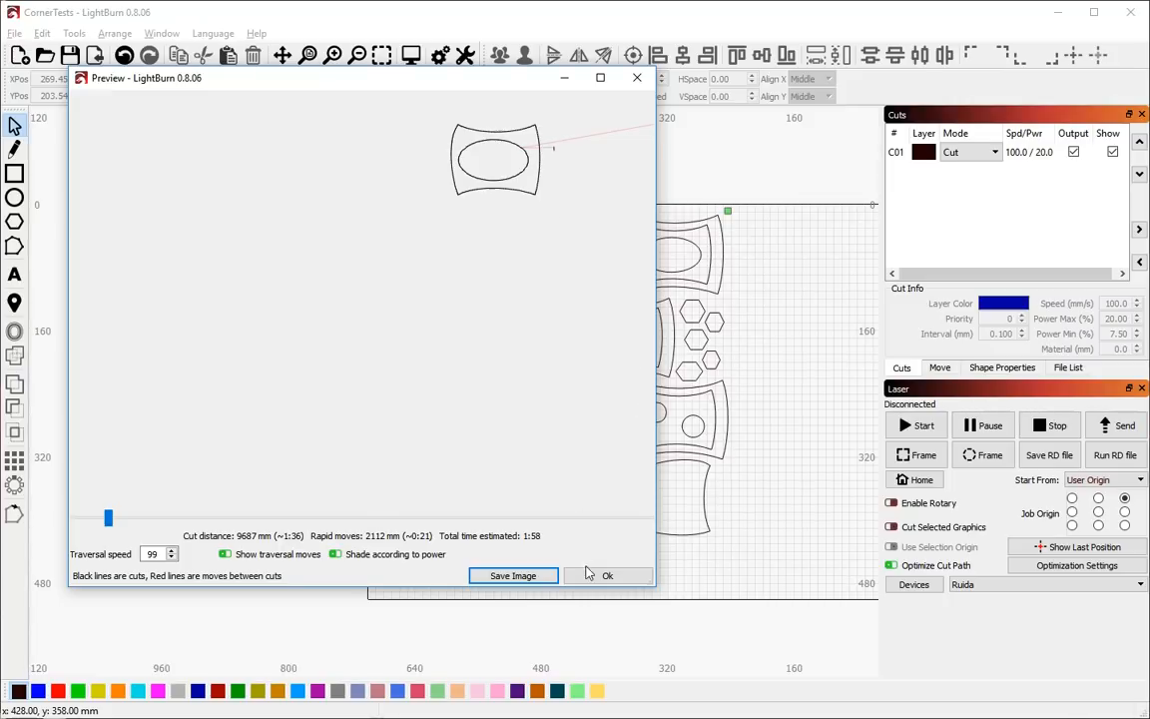
click(607, 576)
- Enable Choose corners, if possible and scrub through the cut sequence in the preview
click(1046, 566)
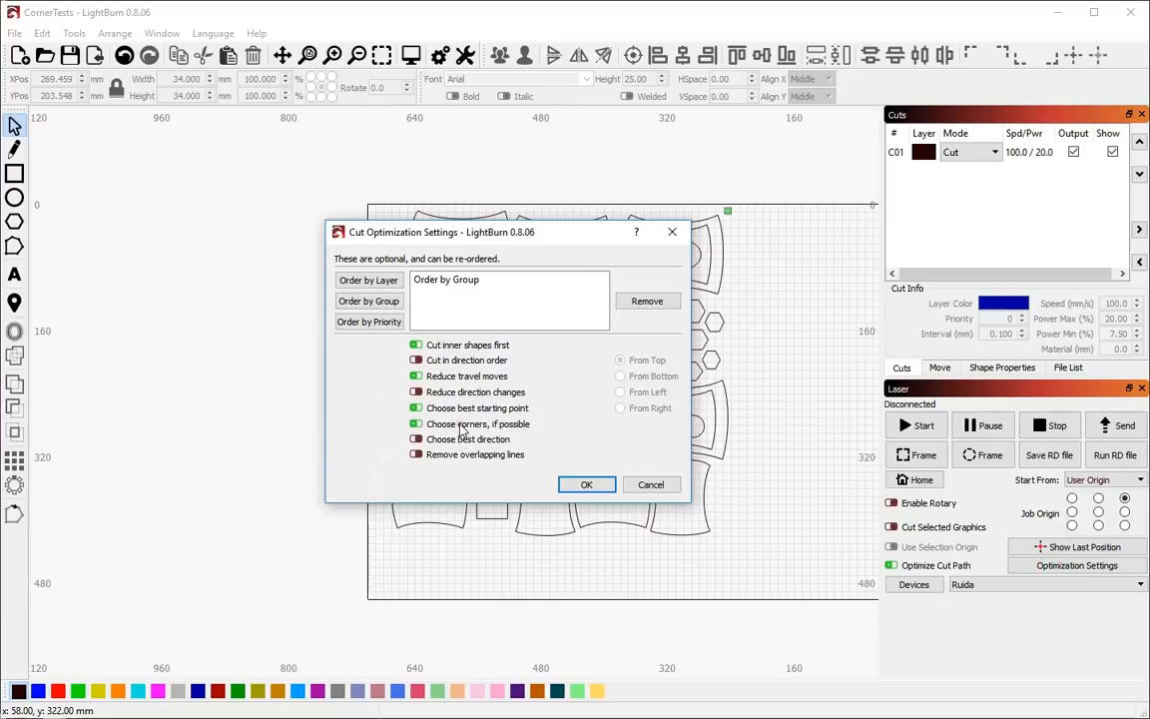
click(587, 484)
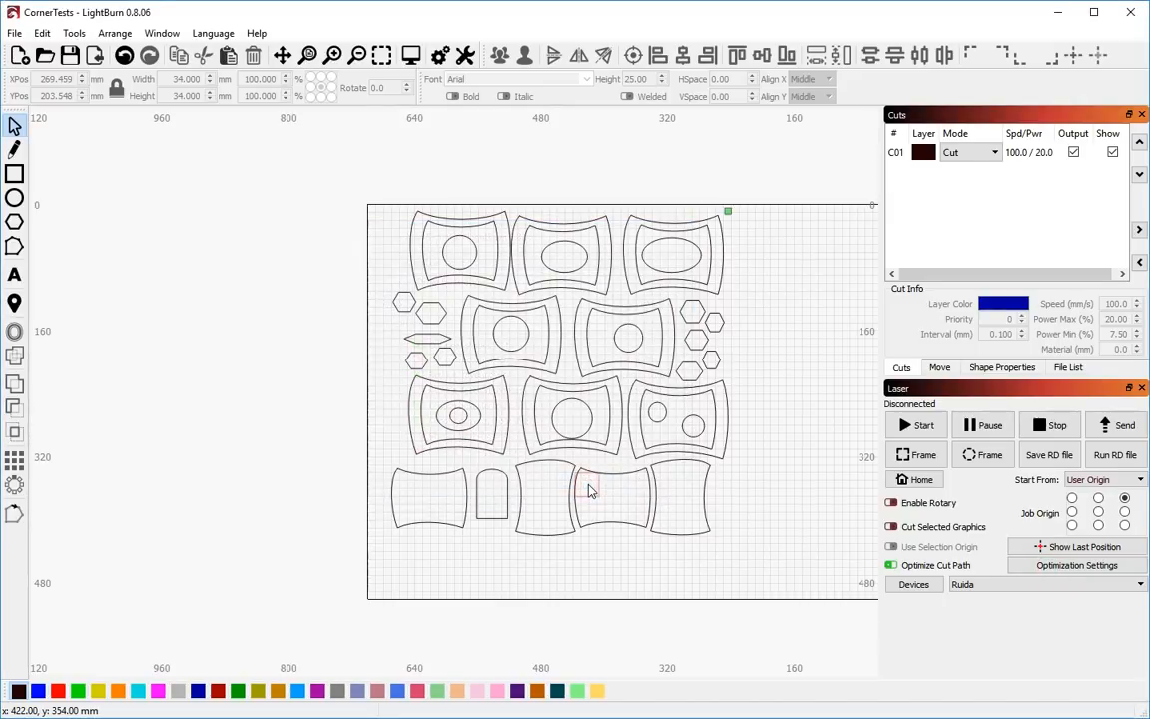
key(alt+p)
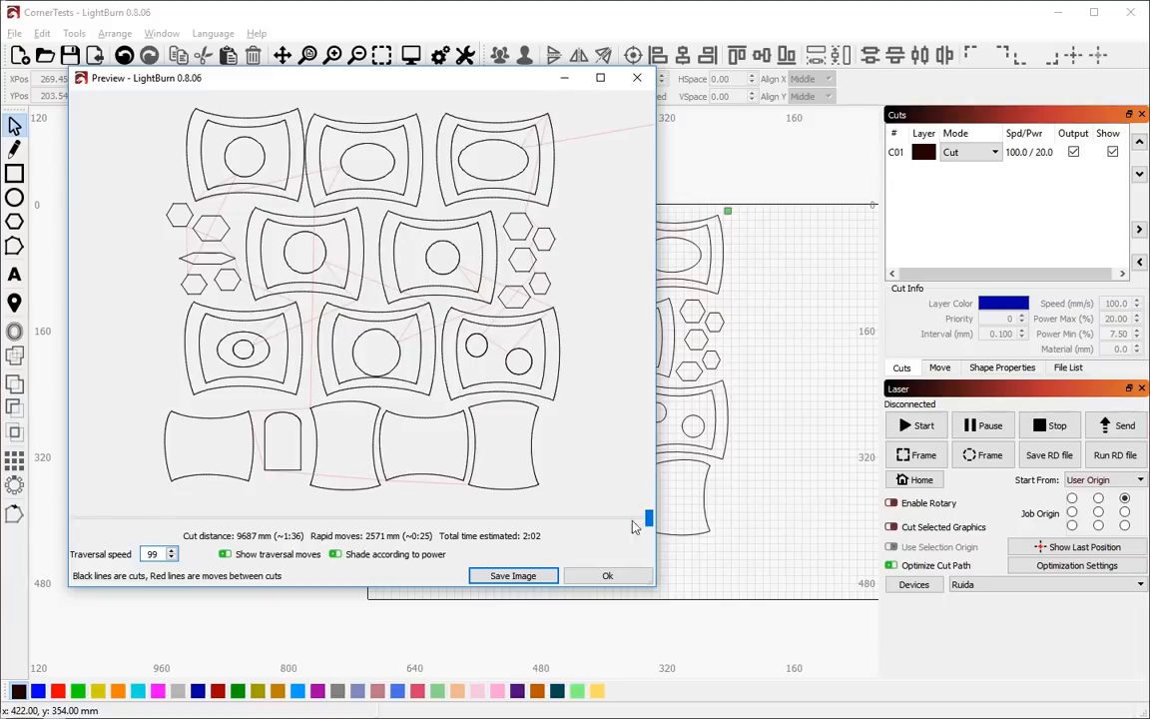
mouse_move(649, 517)
mouse_down()
mouse_move(101, 510)
mouse_move(85, 497)
mouse_move(105, 509)
mouse_up()
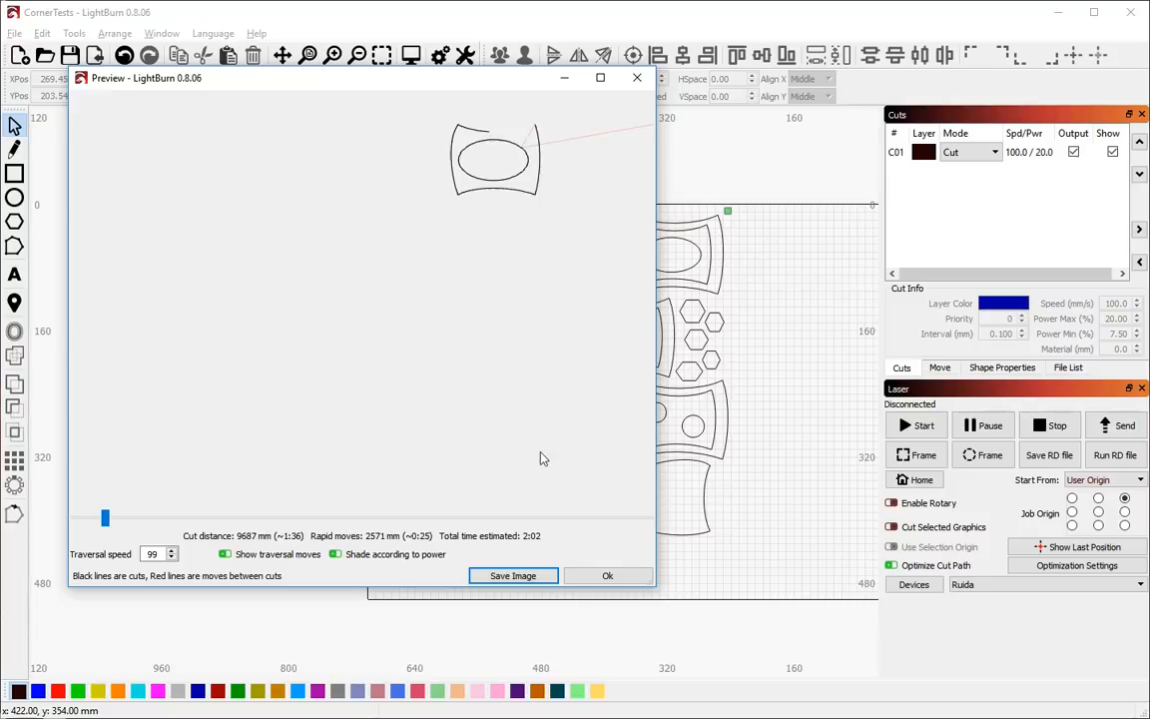
mouse_move(104, 517)
mouse_down()
mouse_move(335, 512)
mouse_move(449, 496)
mouse_move(549, 517)
mouse_up()
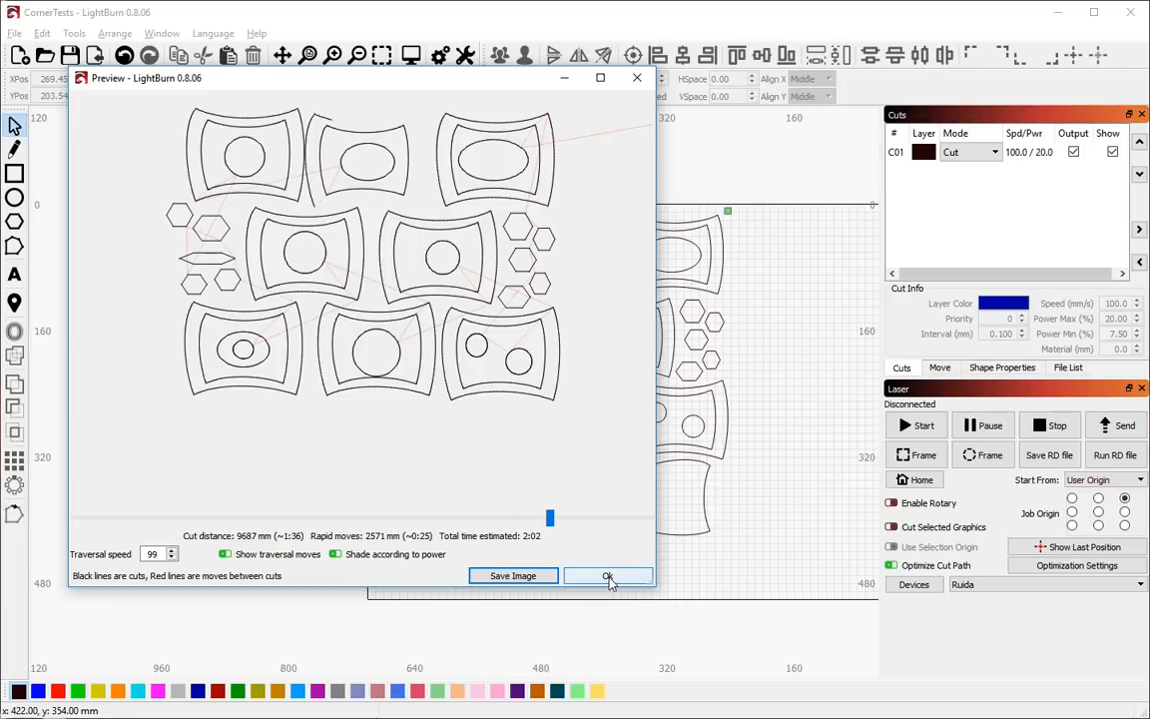
click(608, 577)
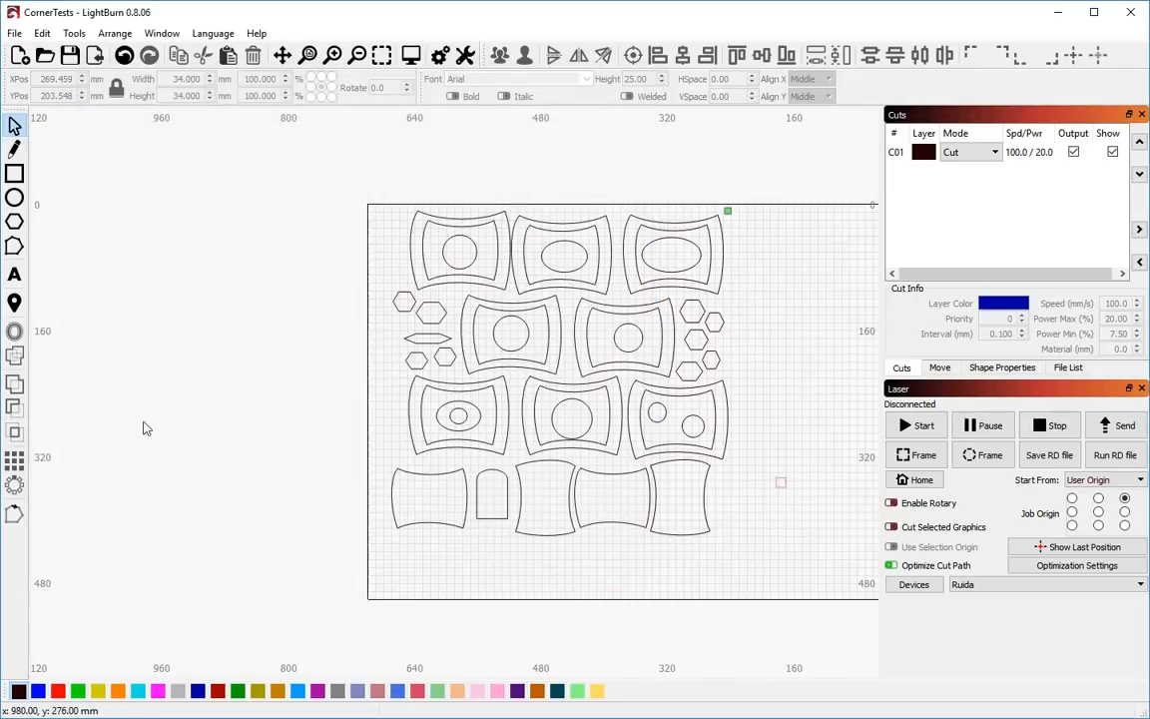
- Try to enable Cut in direction order with From Top in the cut optimization settings
scroll(145, 424, down, 2)
scroll(629, 459, up, 1)
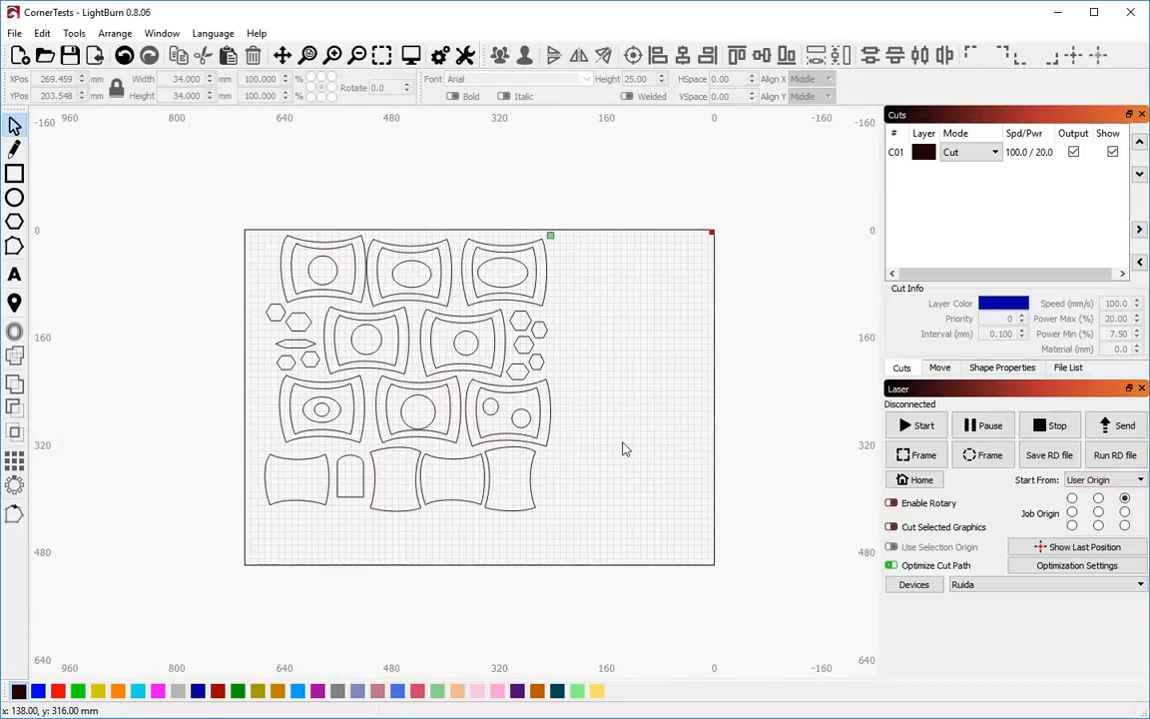
click(1063, 565)
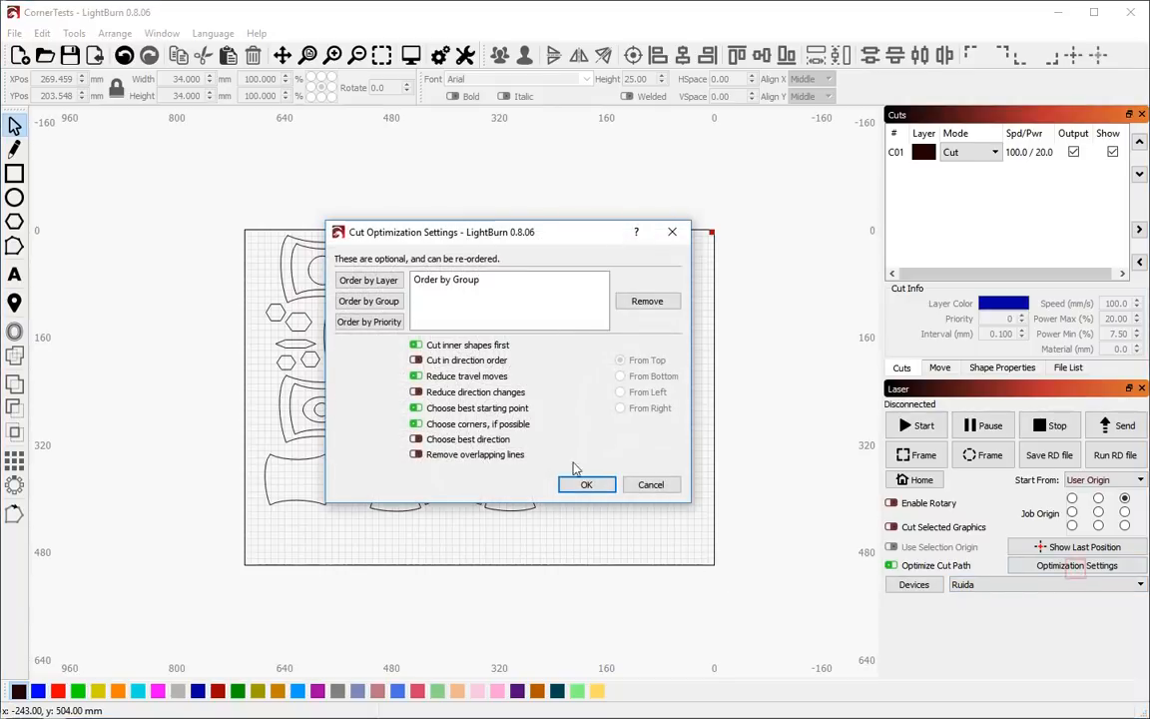
click(415, 360)
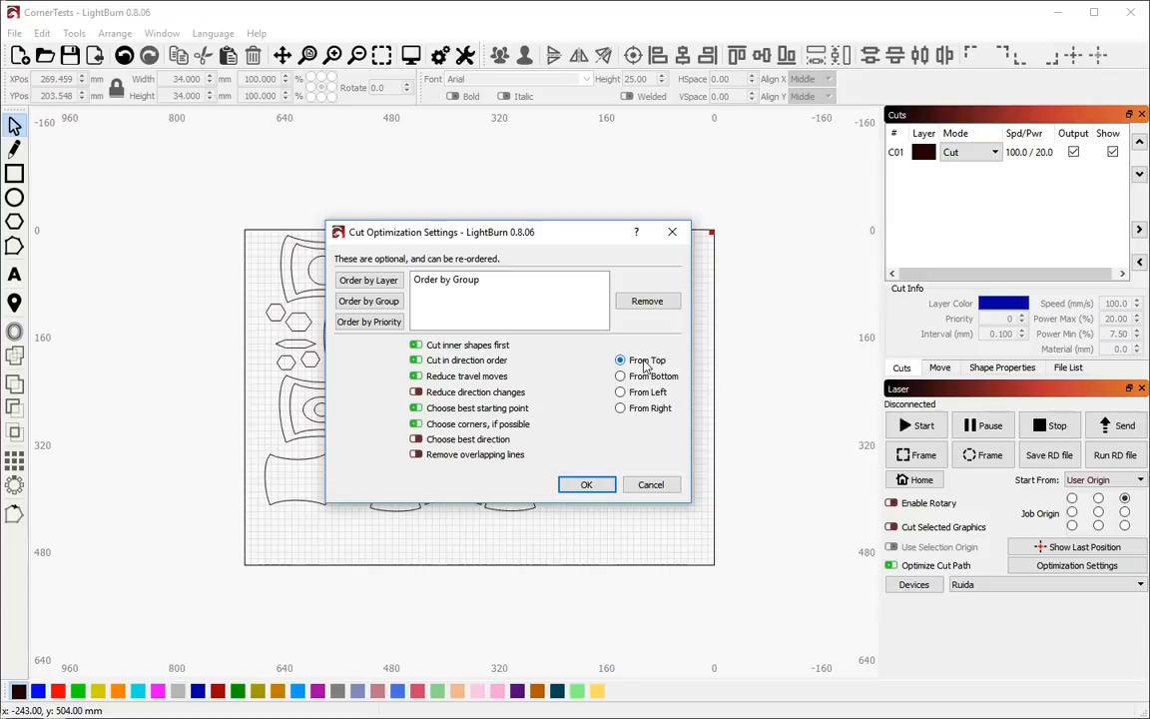
click(446, 367)
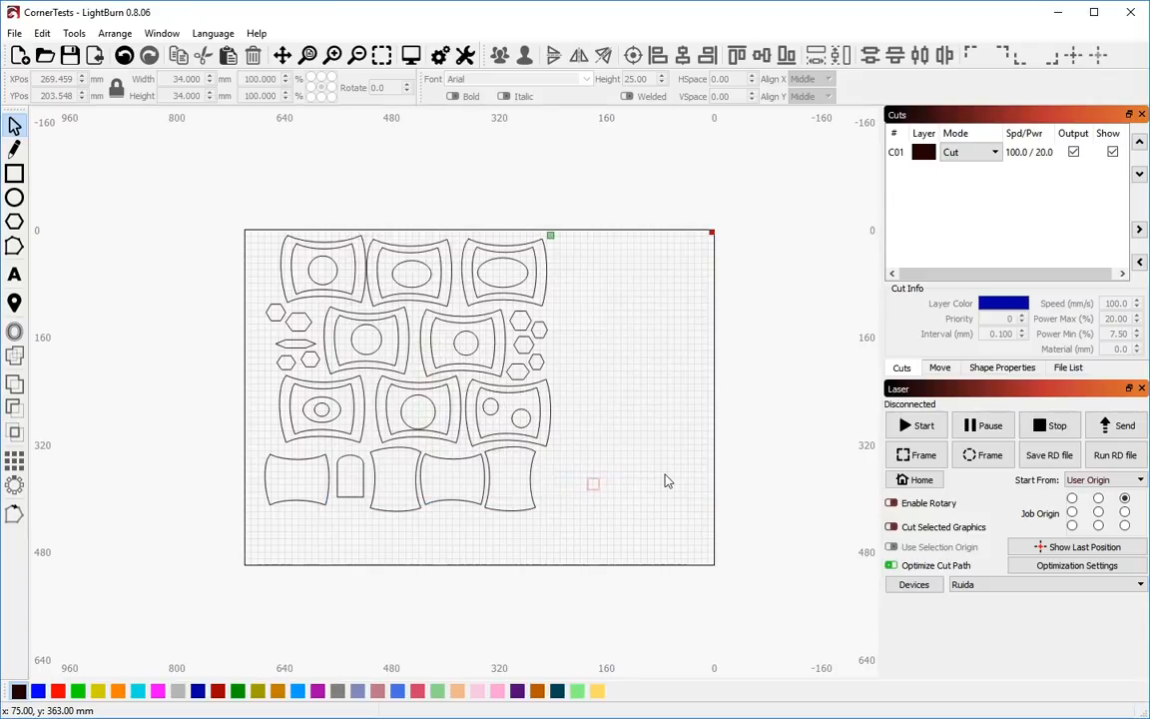
click(590, 485)
- Preview the job and scrub through its cut sequence to examine the order in which the parts are cut
key(alt+p)
mouse_move(658, 520)
mouse_down()
mouse_move(85, 510)
mouse_move(160, 496)
mouse_move(195, 513)
mouse_move(266, 489)
mouse_up()
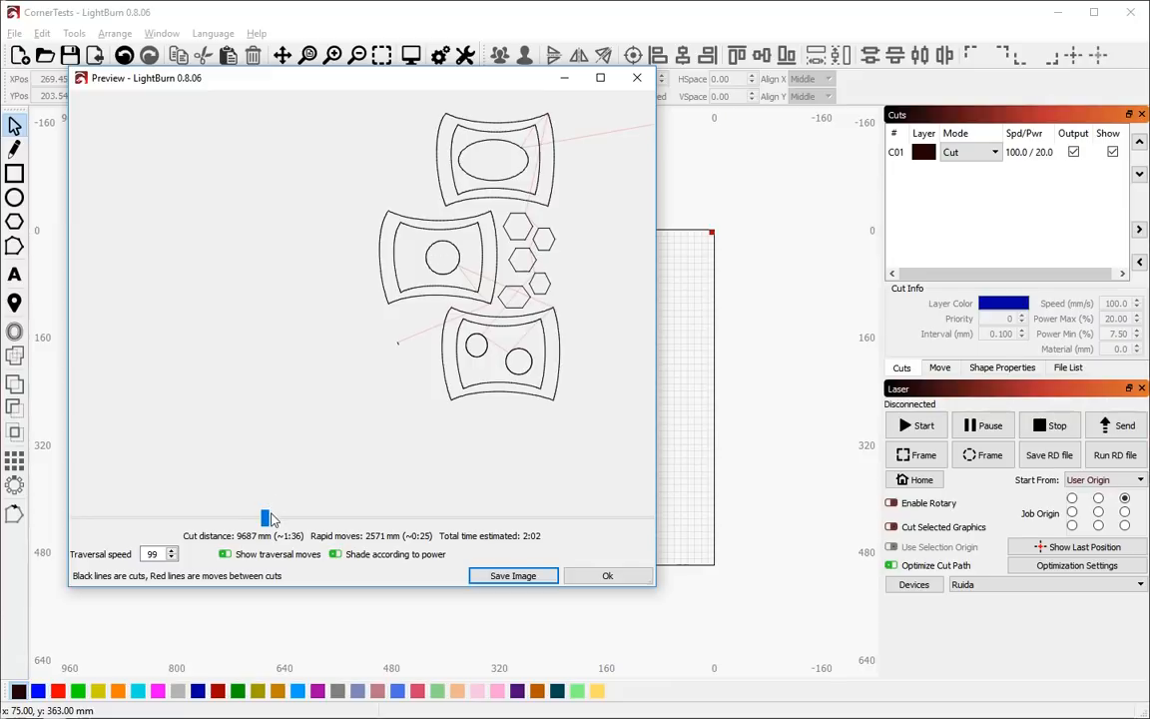
mouse_move(270, 518)
mouse_down()
mouse_move(560, 516)
mouse_move(589, 527)
mouse_move(649, 517)
mouse_up()
click(608, 575)
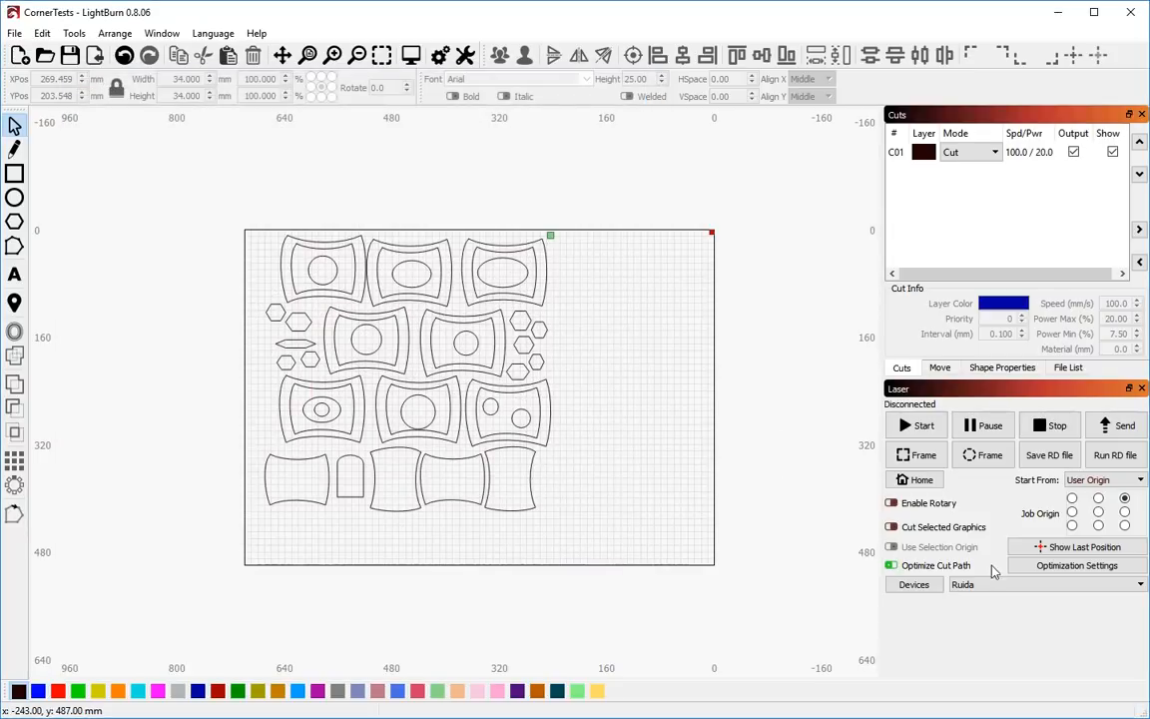
key(alt+p)
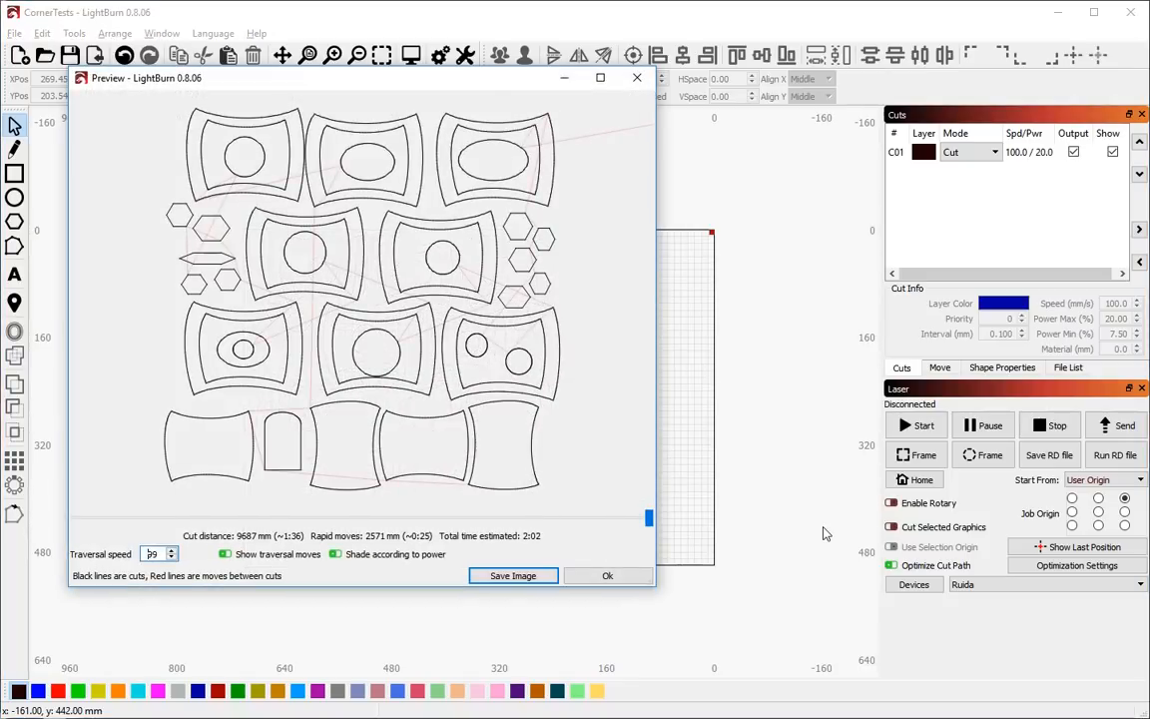
key(Escape)
- Enable Cut in direction order with From Top and preview the resulting job
click(1078, 564)
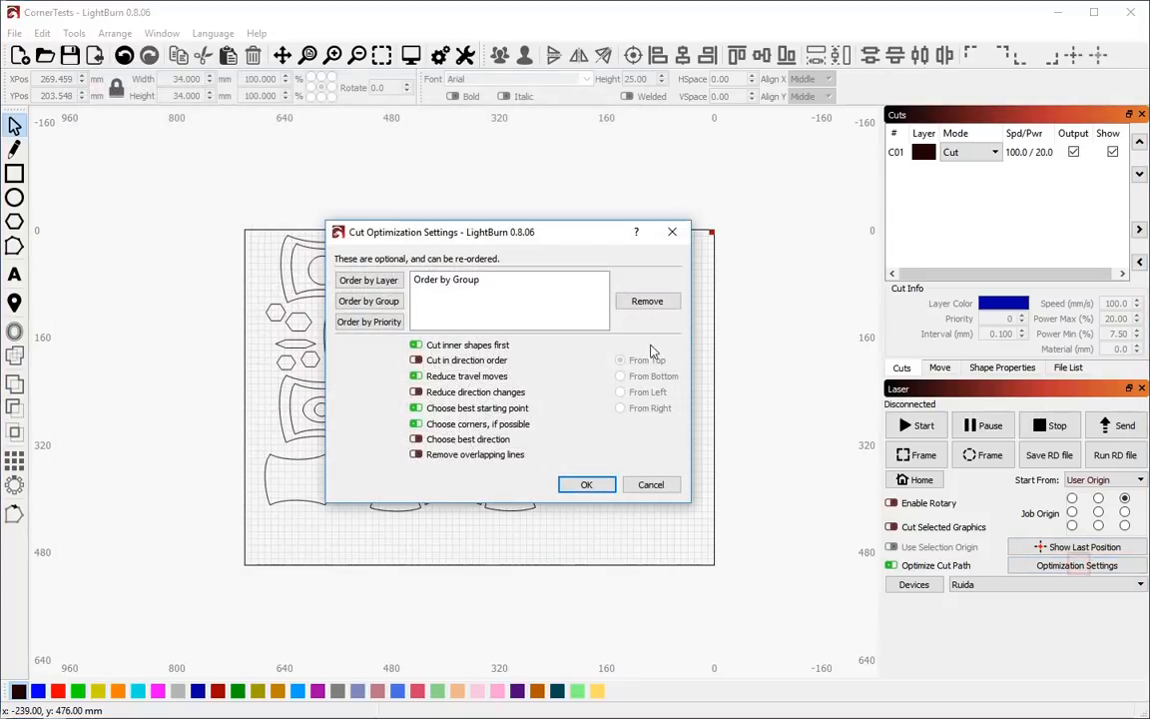
click(447, 363)
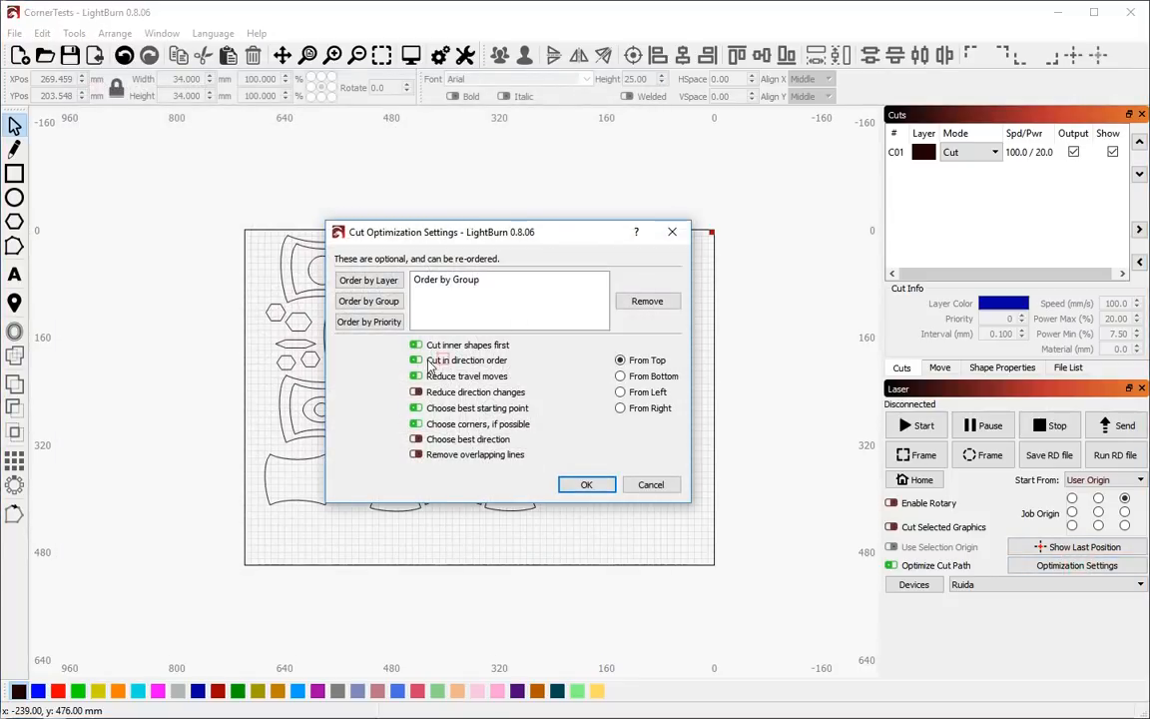
click(587, 486)
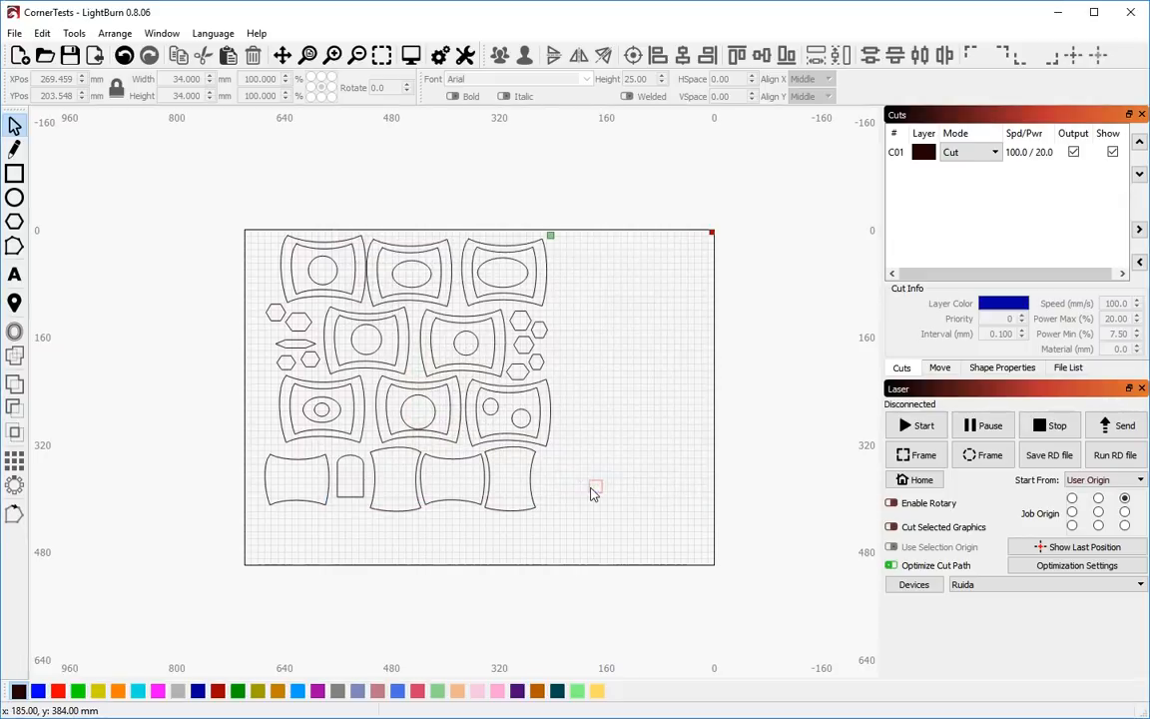
key(alt+p)
mouse_move(646, 513)
mouse_down()
mouse_move(170, 514)
mouse_move(649, 522)
mouse_up()
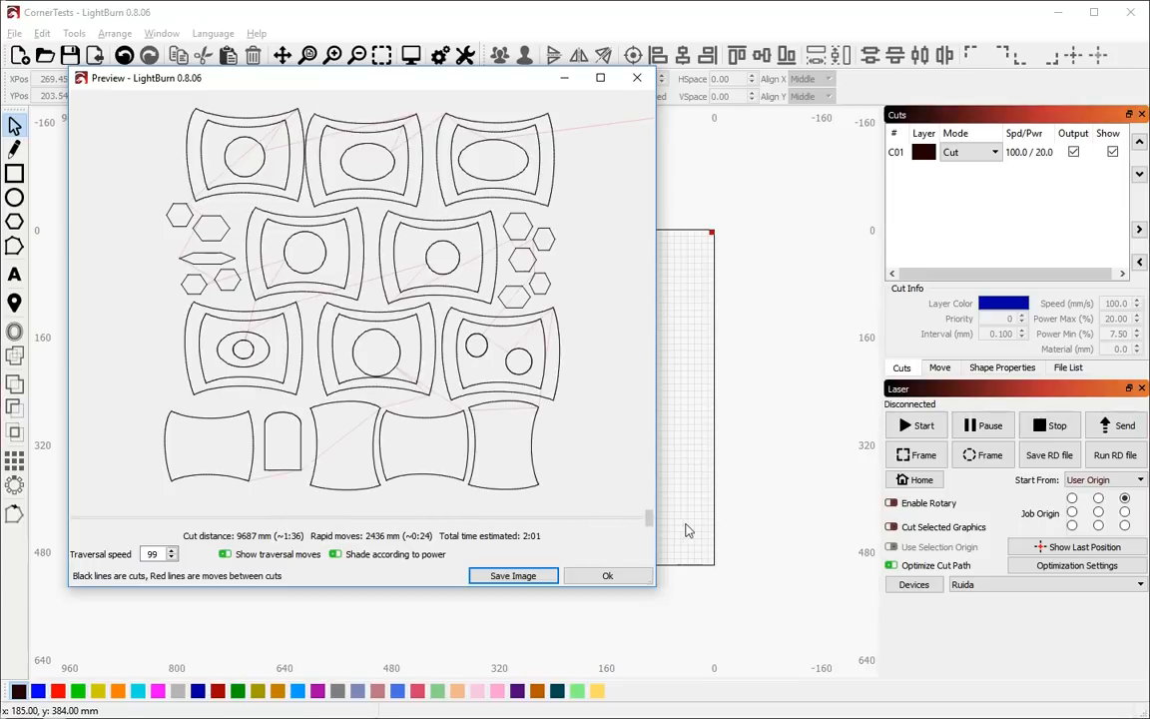
click(603, 577)
- Set the cut direction order to From Left in the cut optimization settings
click(1065, 567)
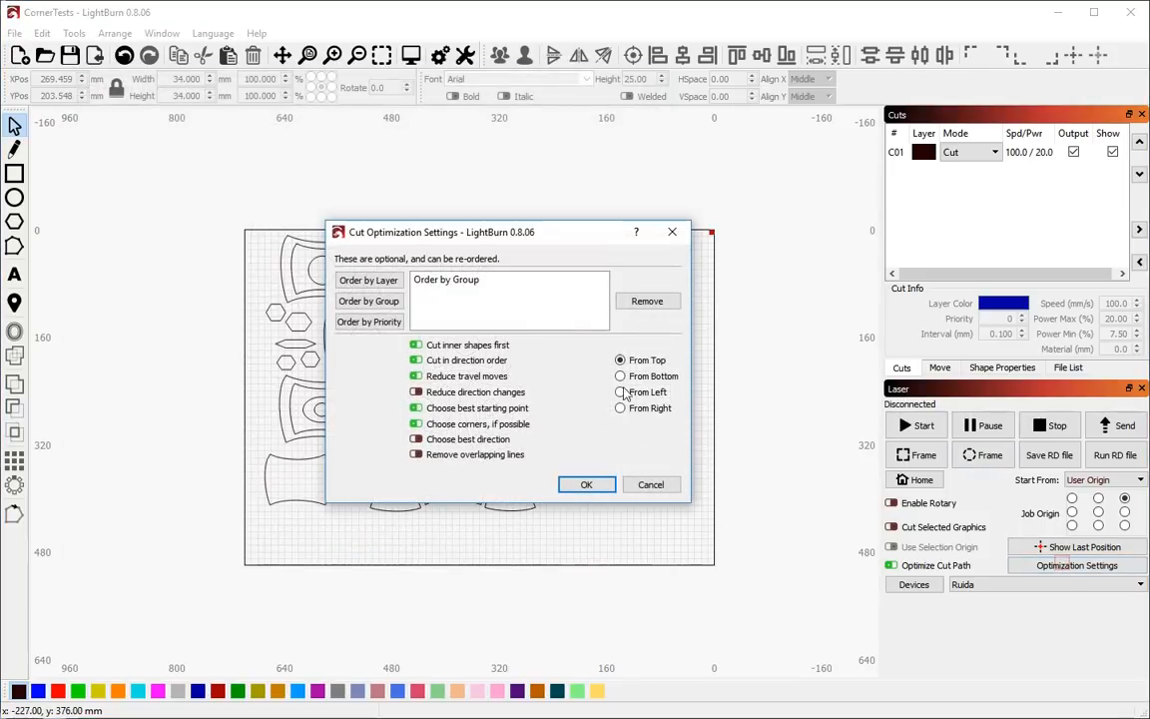
click(618, 390)
click(602, 483)
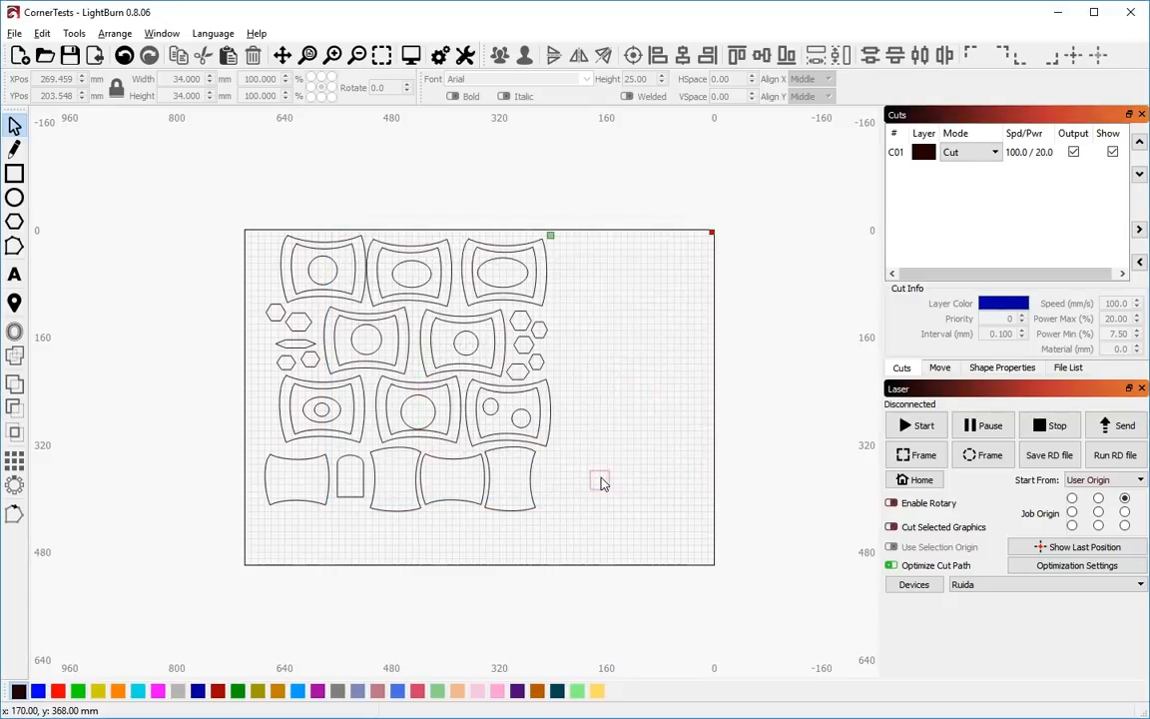
- Preview the job and scrub back to its start to examine the left-to-right cutting sequence
key(alt+p)
mouse_move(647, 519)
mouse_down()
mouse_move(206, 506)
mouse_move(93, 482)
mouse_move(404, 477)
mouse_move(652, 529)
mouse_move(318, 506)
mouse_move(387, 502)
mouse_up()
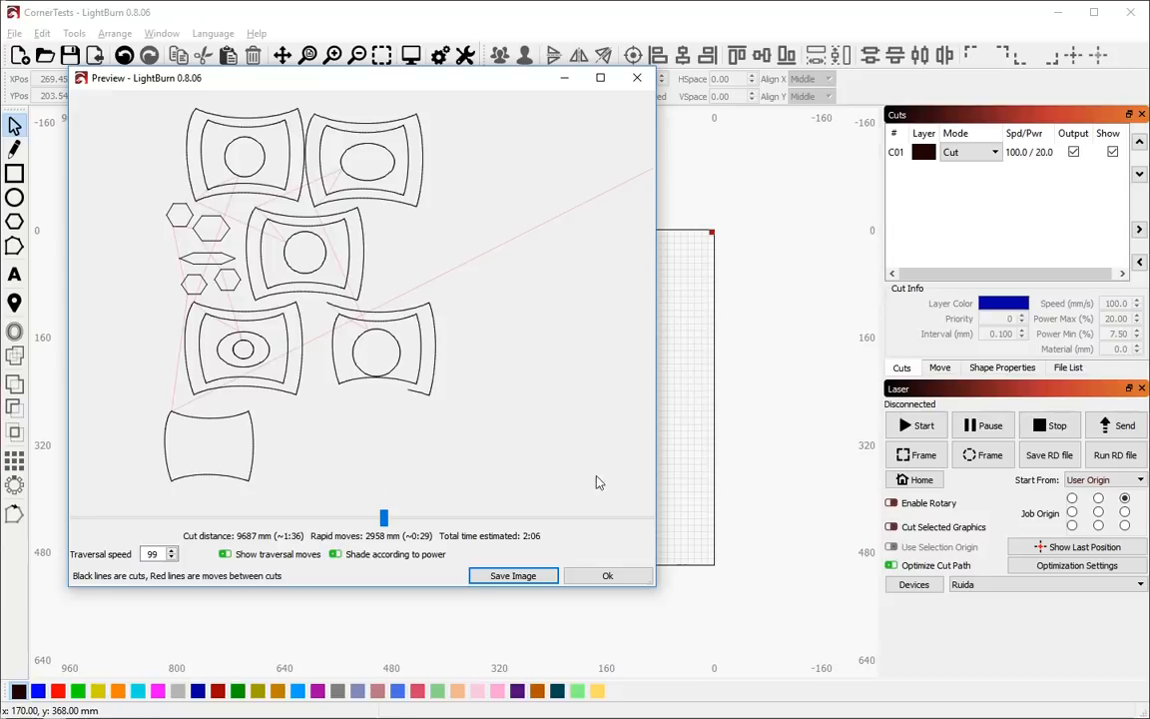
drag(377, 529, 256, 515)
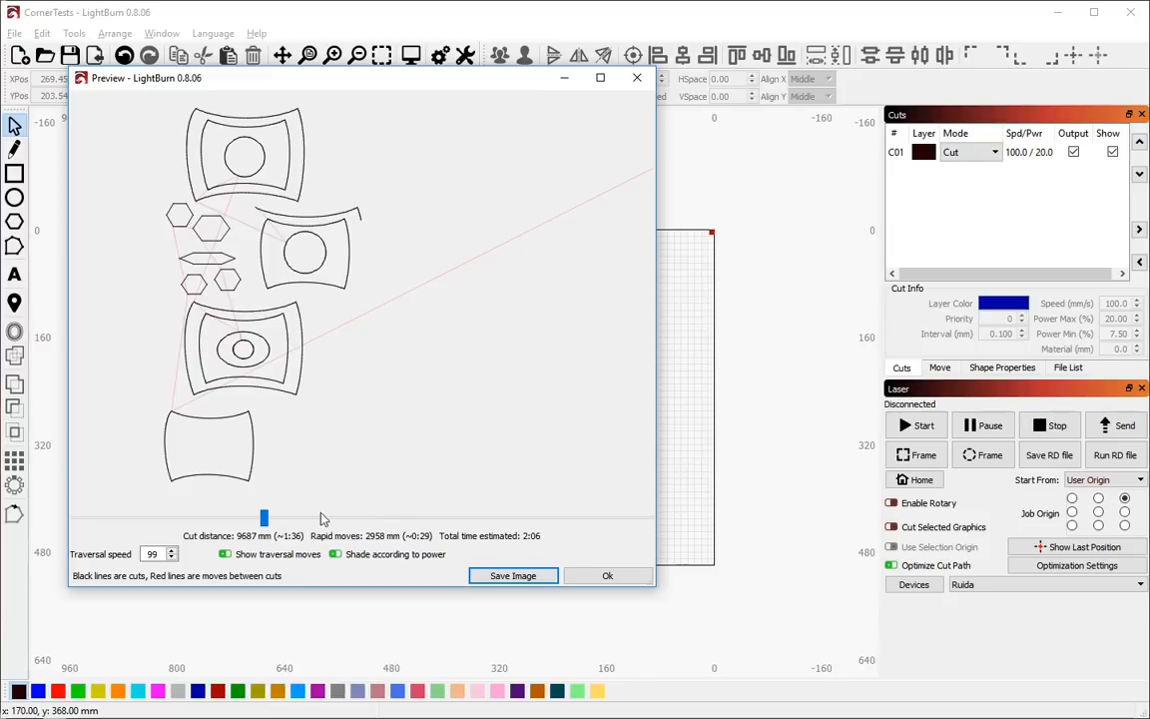
drag(275, 526, 67, 466)
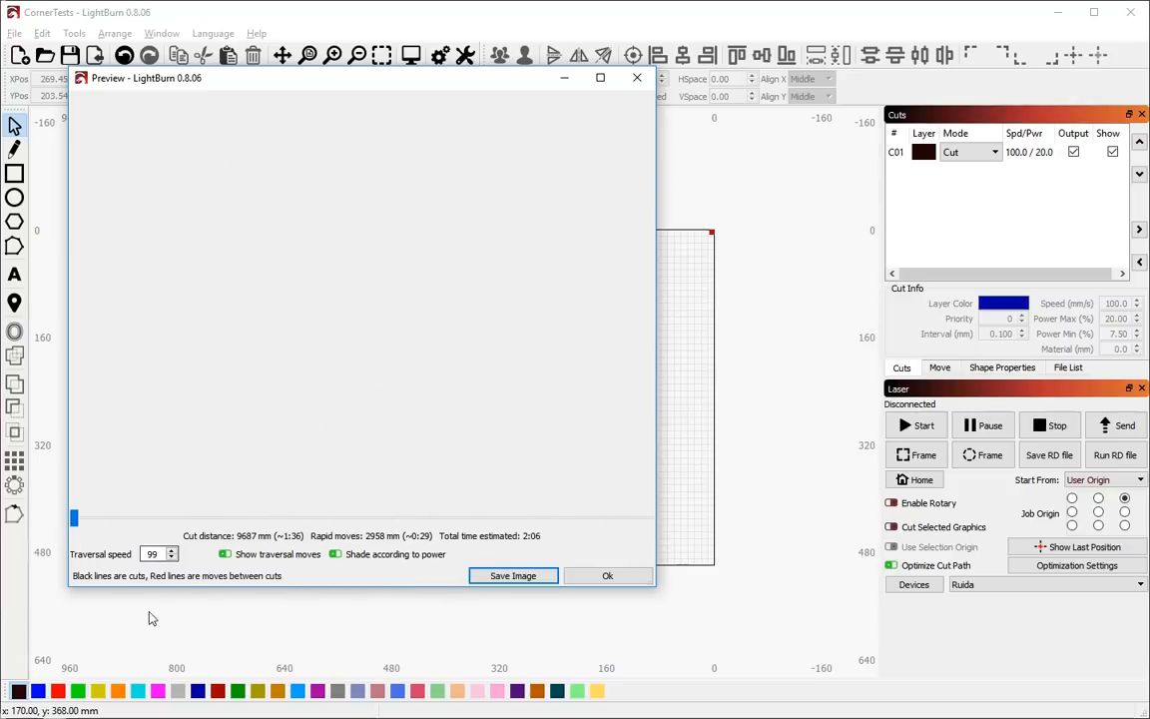
click(605, 577)
click(1076, 565)
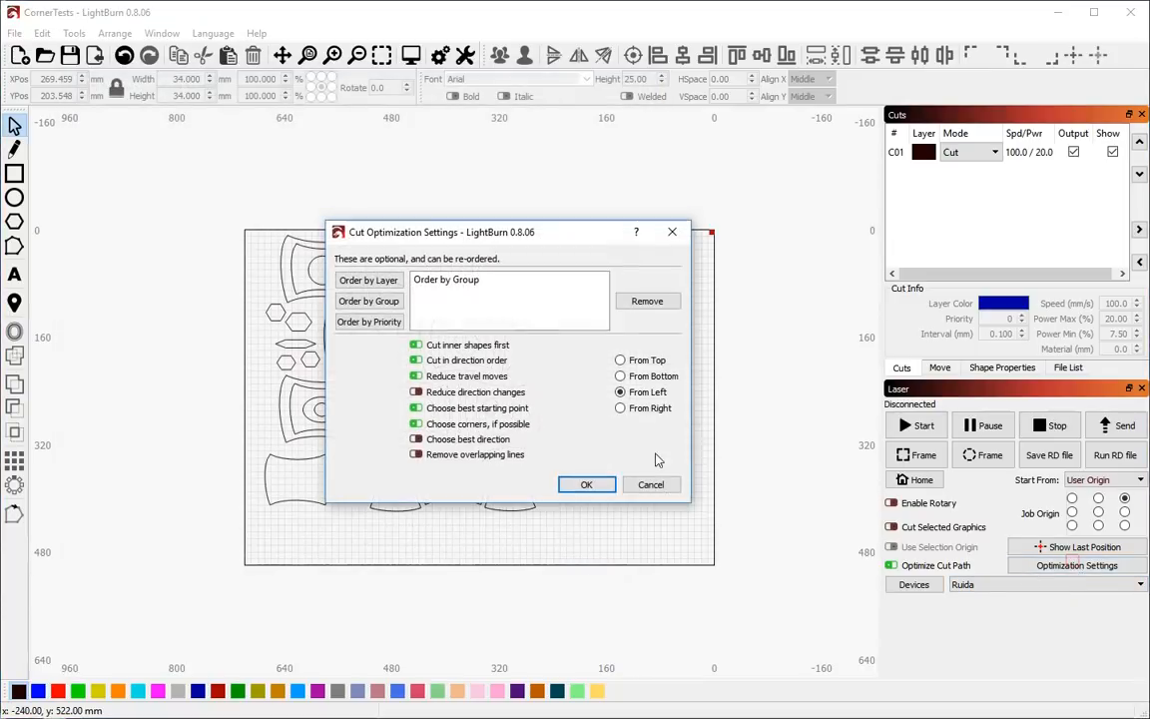
click(435, 441)
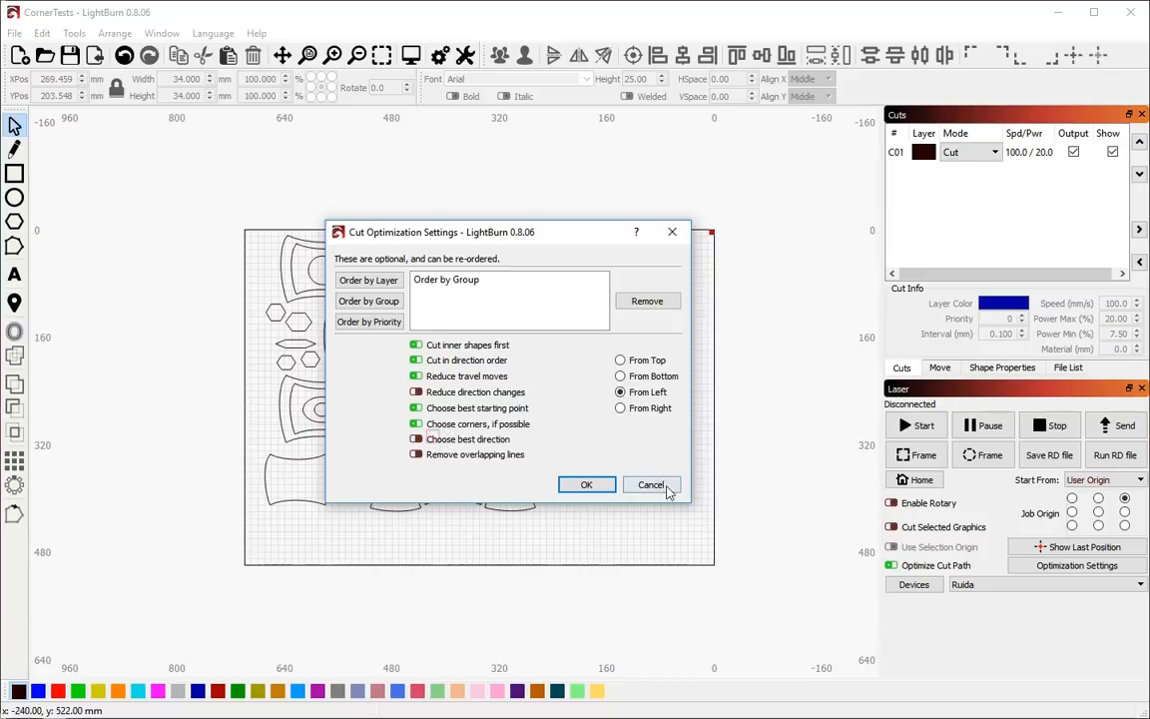
click(586, 485)
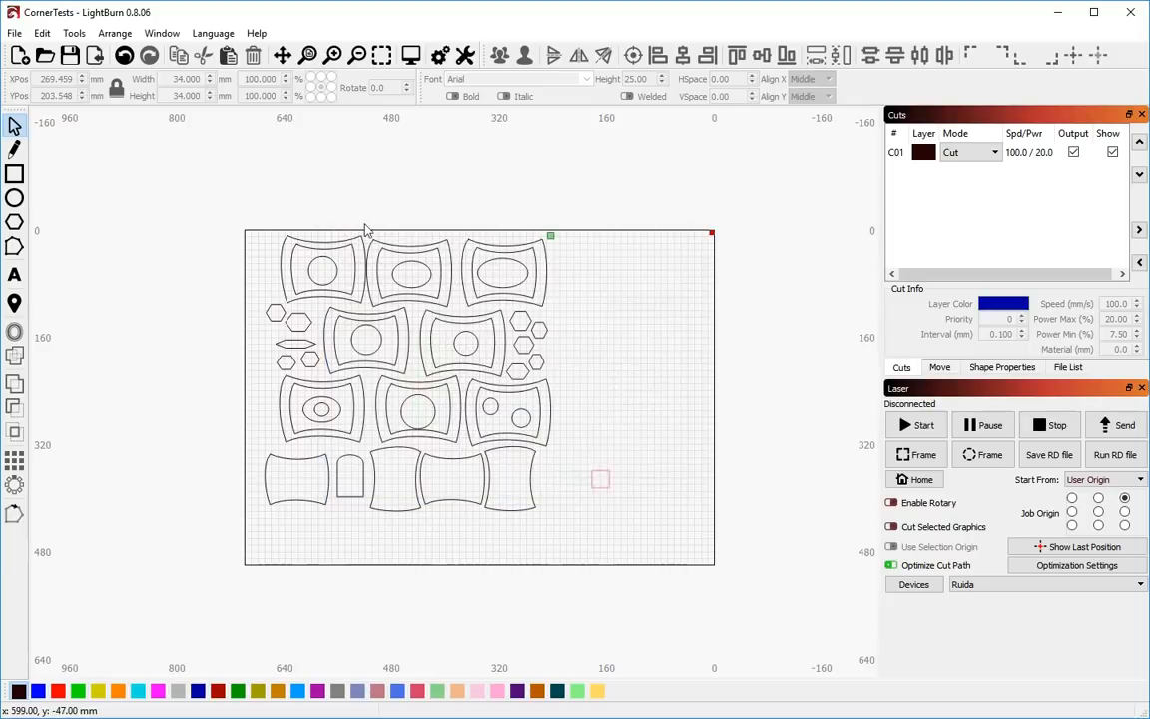
- Delete all shapes from the workspace and draw an open inverted V of two lines, about 41 mm wide and 159 mm tall
drag(199, 172, 639, 599)
key(Delete)
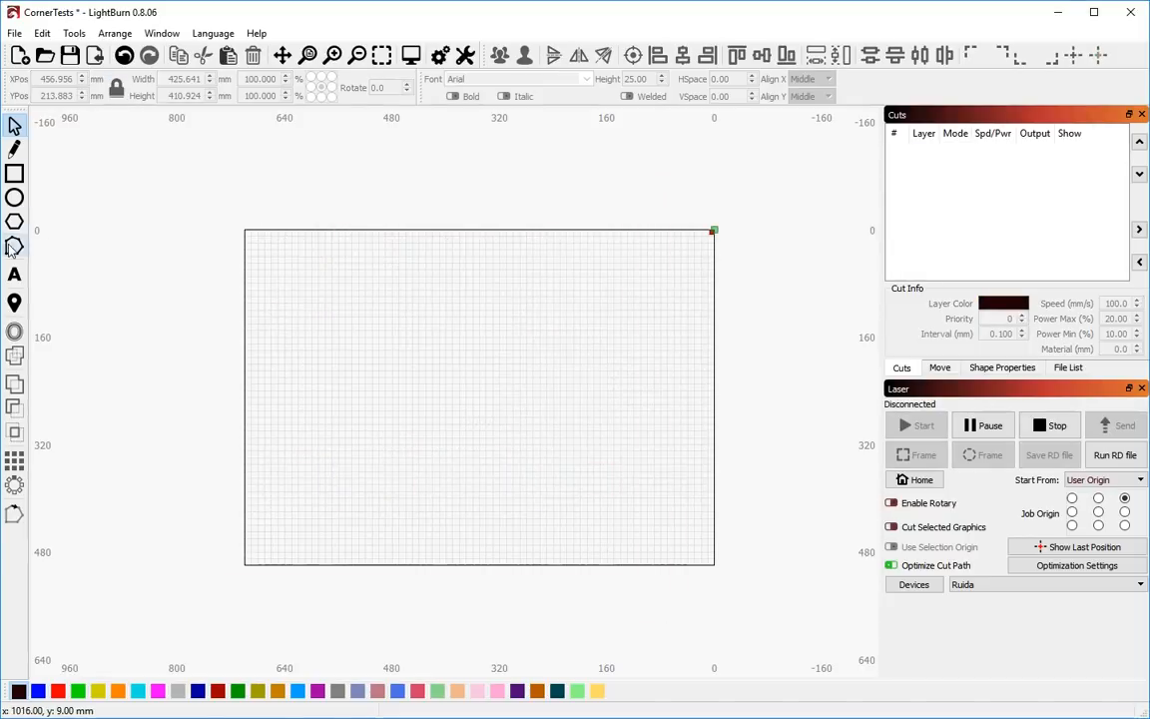
scroll(614, 460, up, 1)
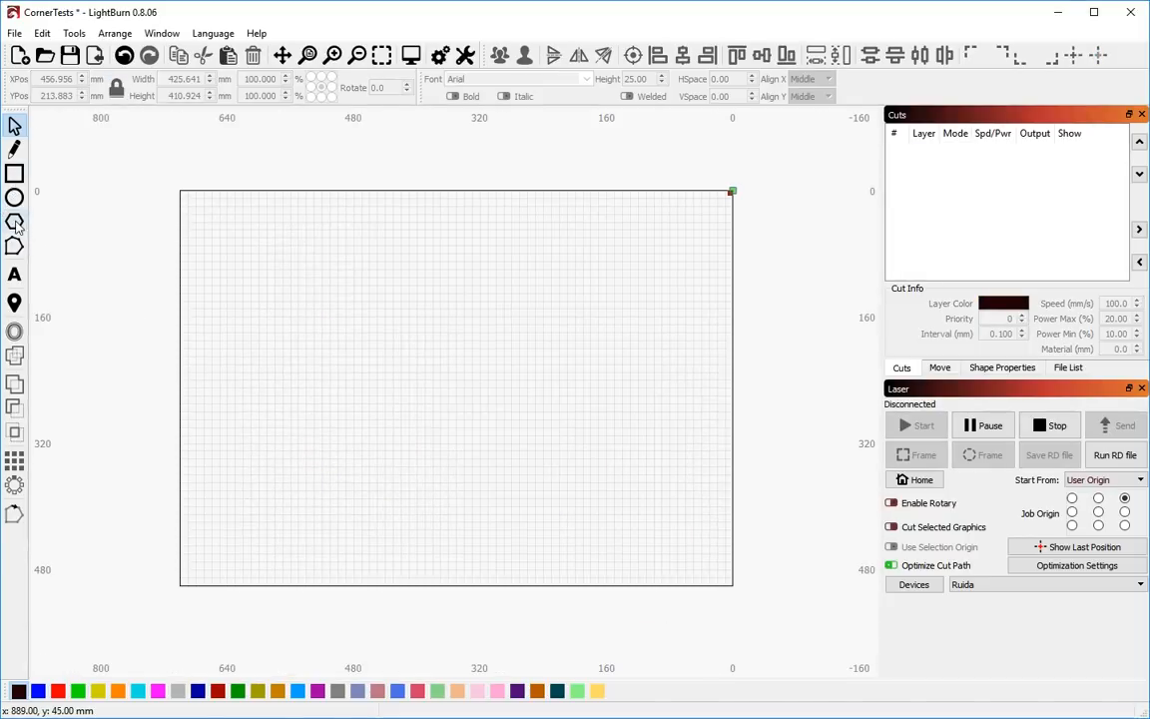
click(14, 148)
click(406, 351)
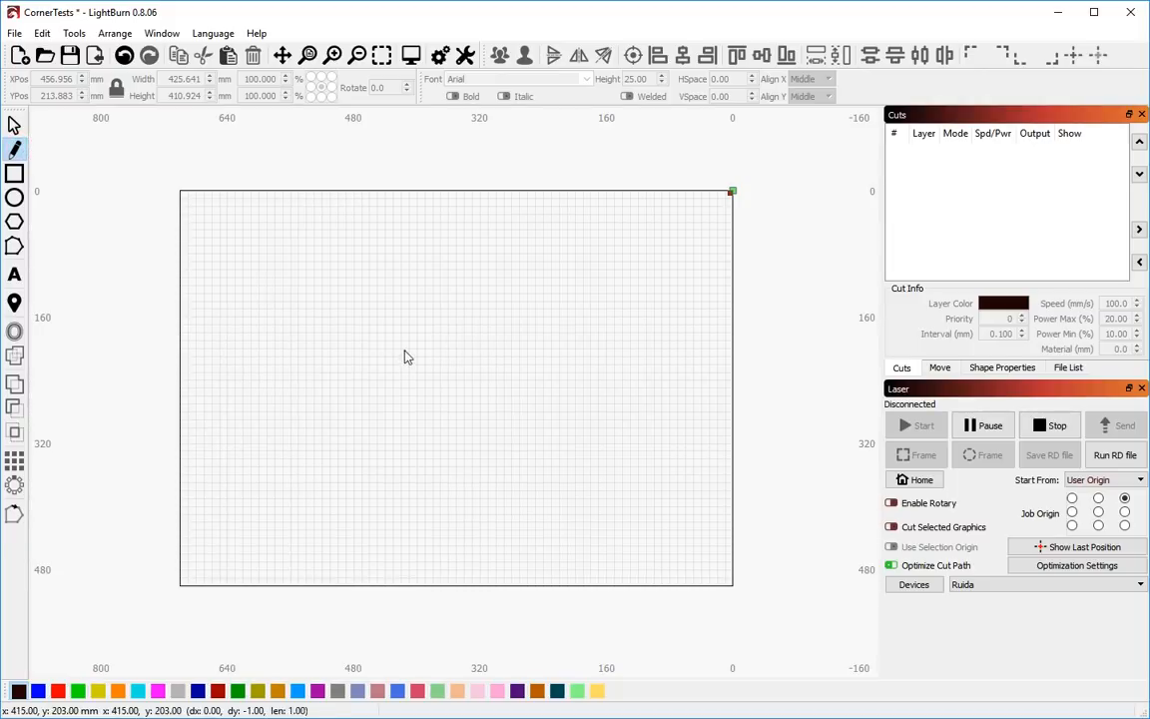
click(424, 226)
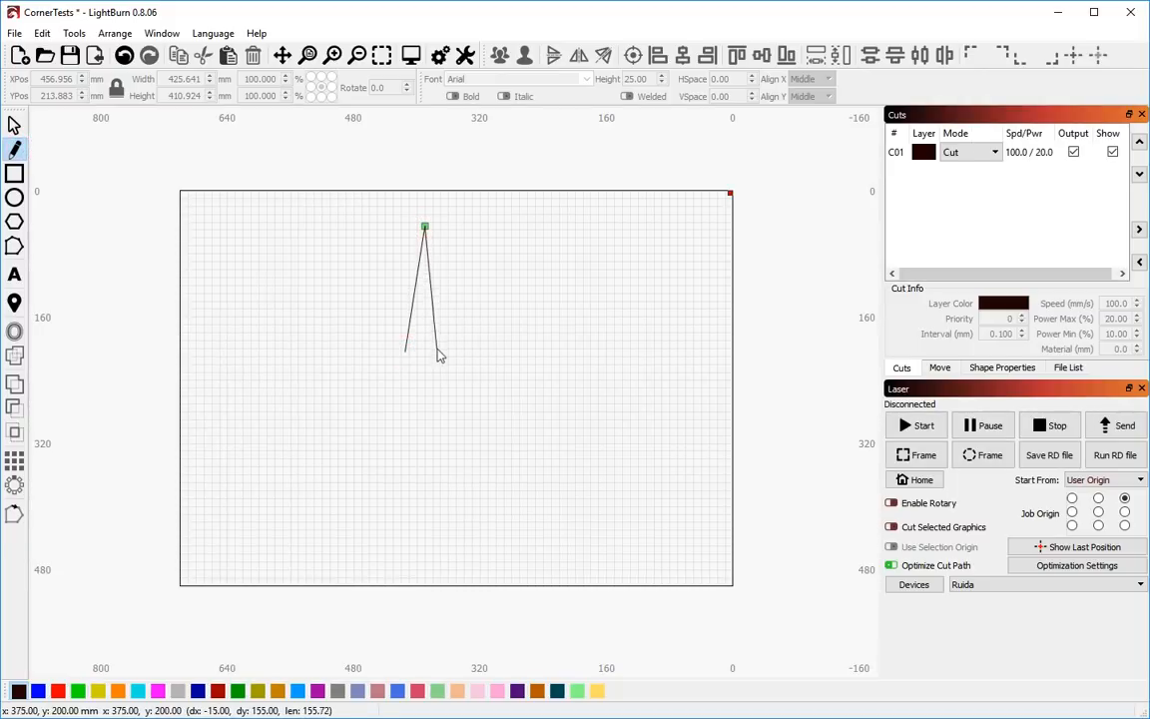
click(436, 348)
key(Escape)
- Smooth the V's apex node and reshape the curve into an open petal about 42 mm wide and 159 mm tall
click(429, 271)
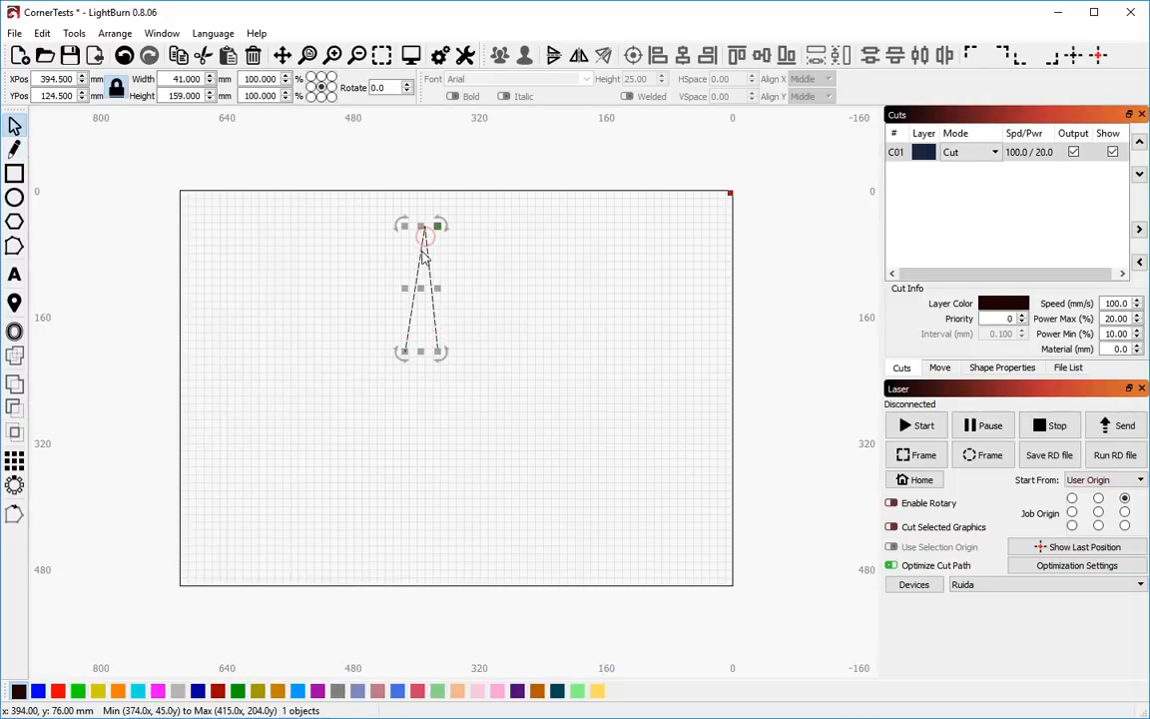
key(ctrl+grave)
key(s)
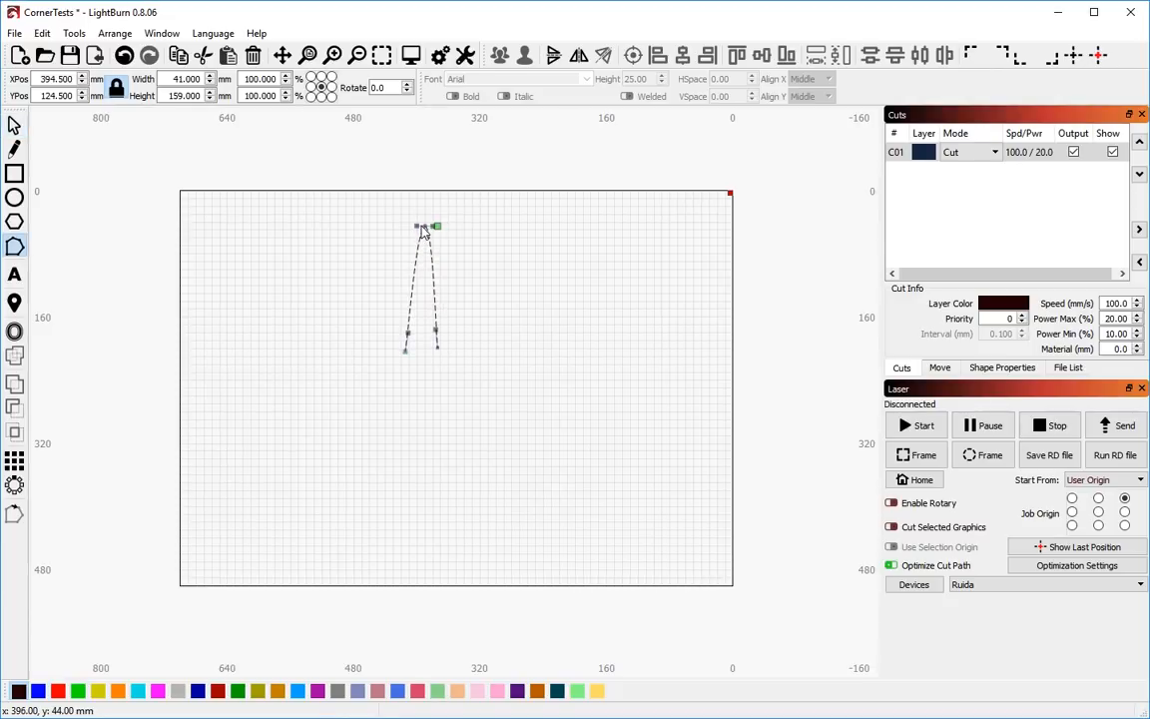
drag(416, 226, 457, 227)
drag(440, 354, 421, 351)
key(Escape)
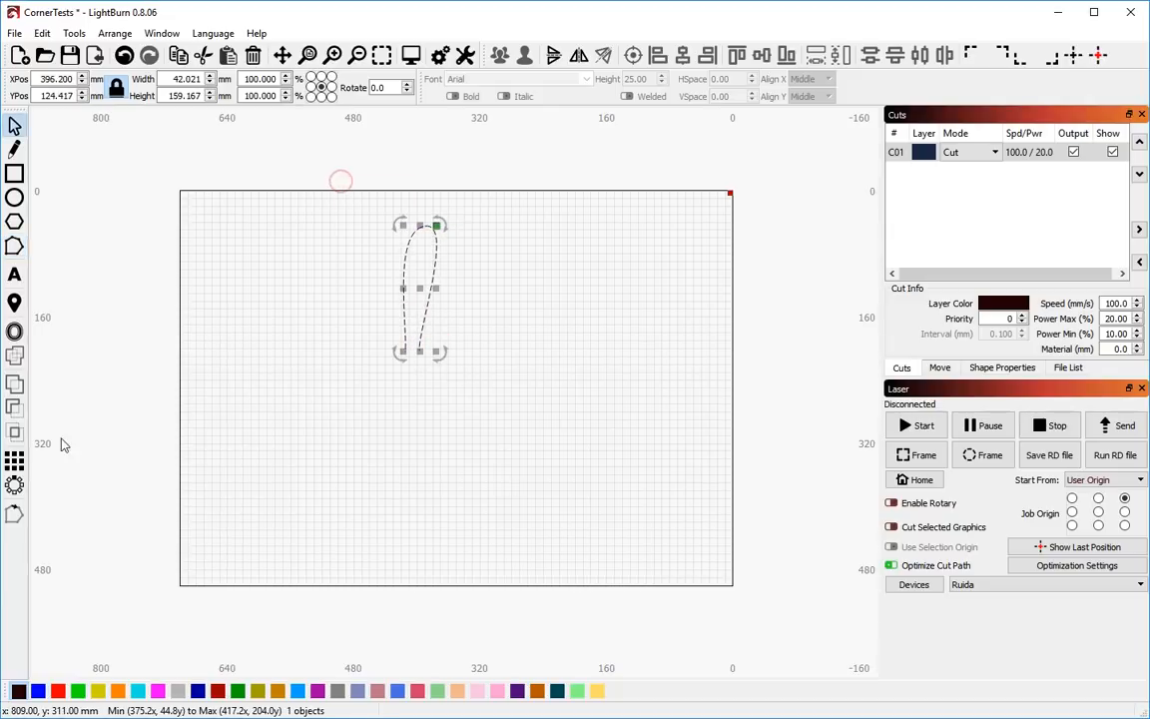
- Create a circular array of the petal with 10 copies, centred at X 389.47 and Y 212.00, with the copies rotated
click(15, 485)
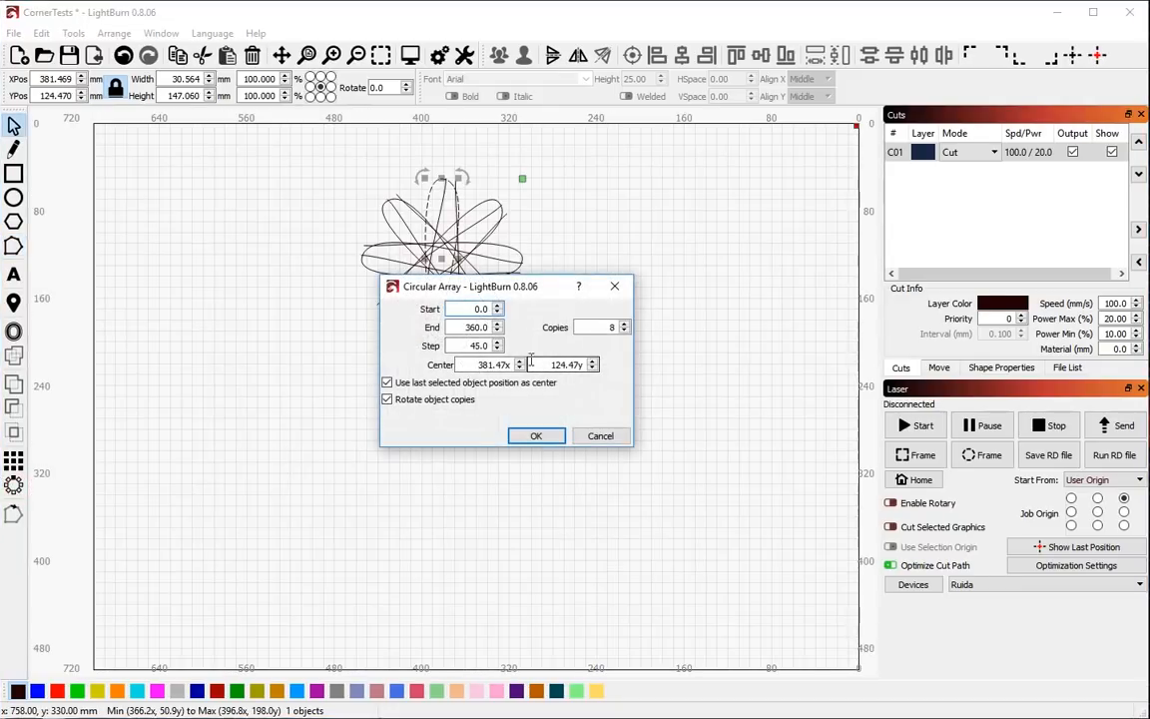
drag(539, 287, 590, 394)
double_click(596, 471)
text(200y)
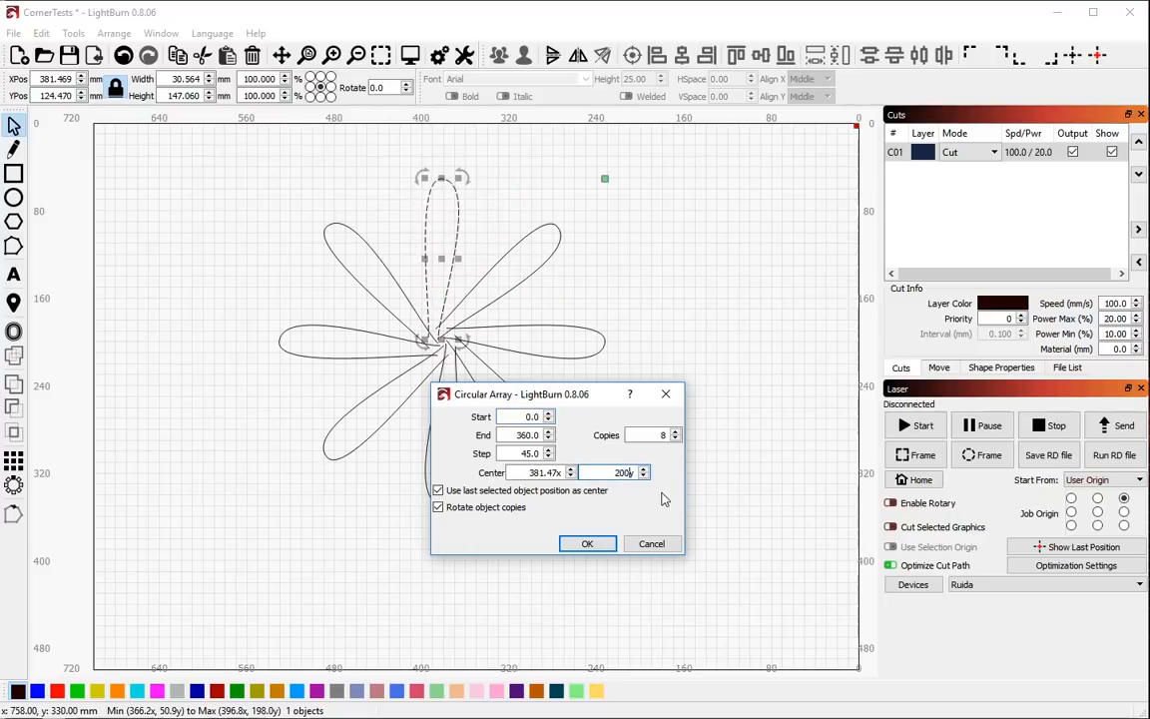
key(Tab)
scroll(516, 472, up, 5)
scroll(517, 473, down, 4)
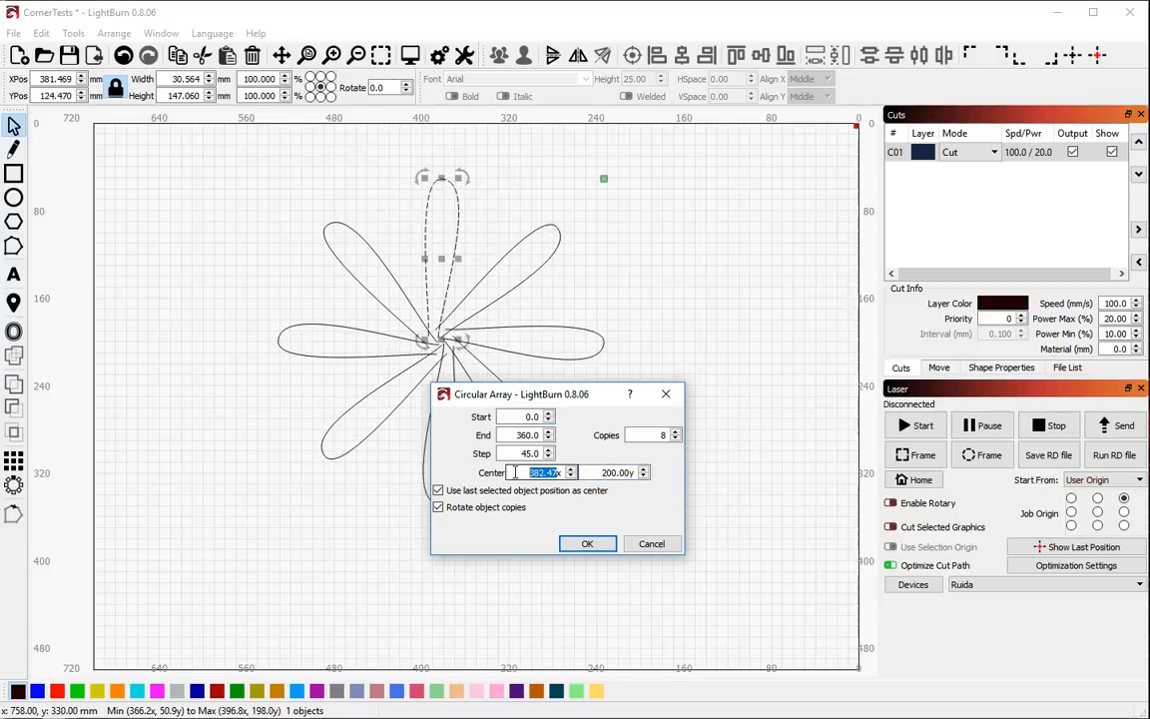
scroll(516, 472, up, 7)
scroll(603, 471, up, 12)
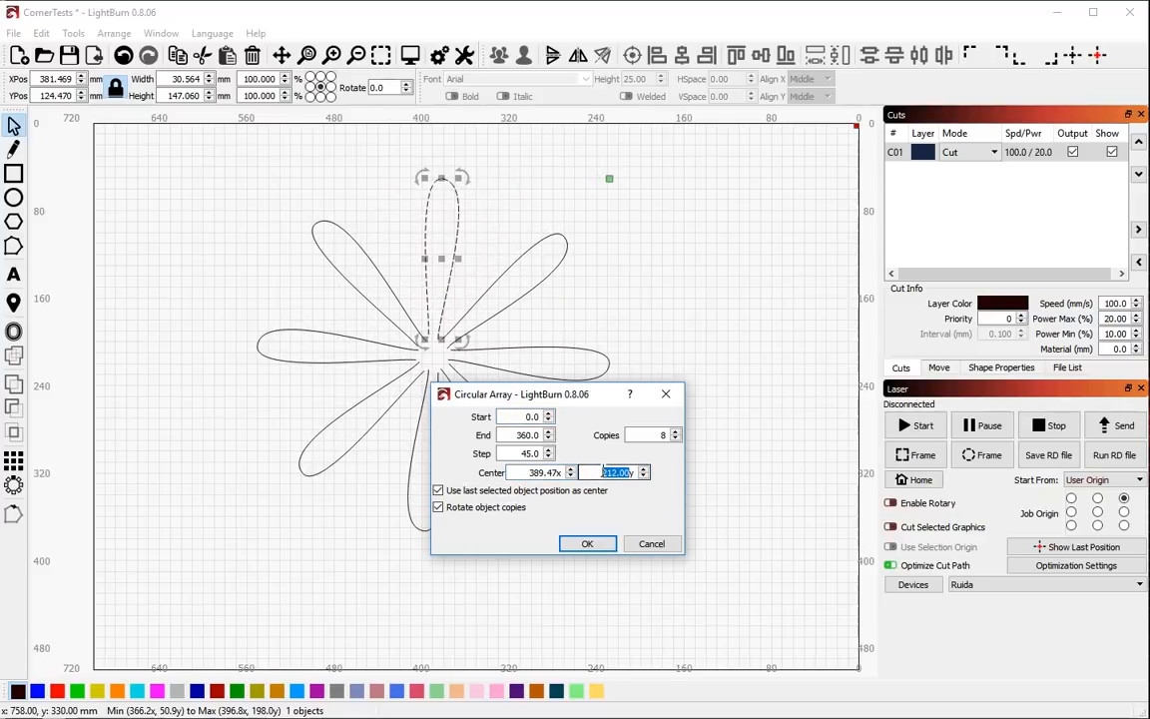
scroll(650, 435, up, 2)
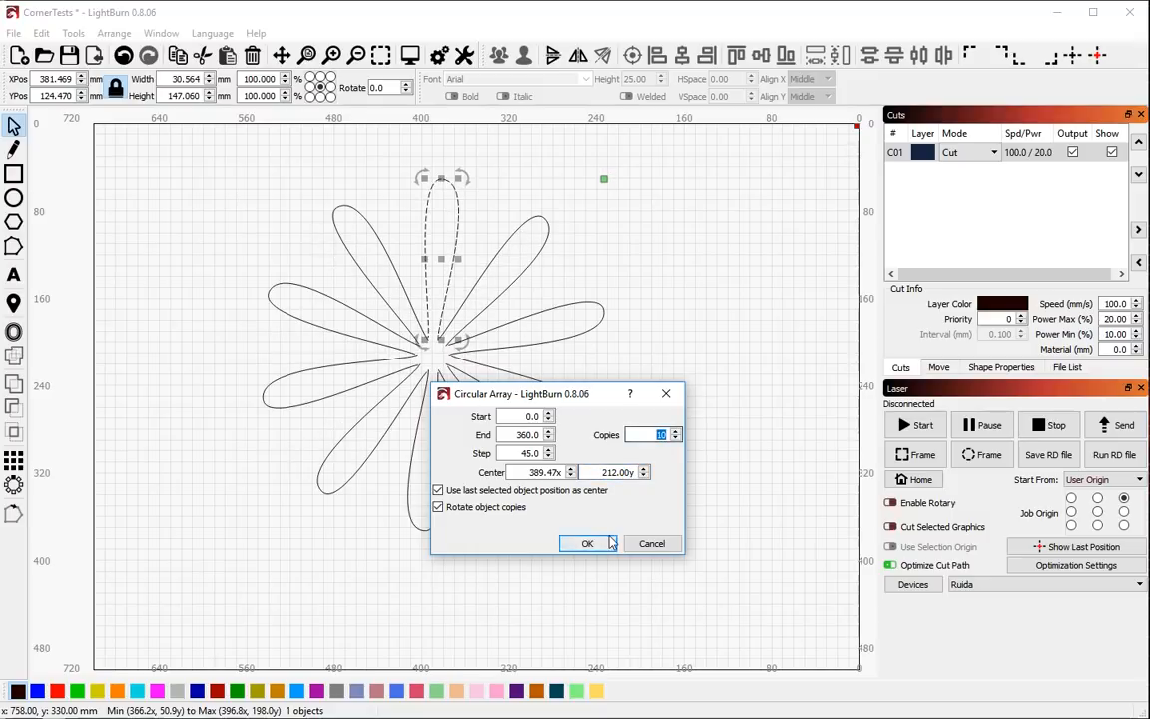
click(582, 541)
- Preview the petal array to examine its cuts and the travel moves around the centre
click(663, 381)
key(alt+p)
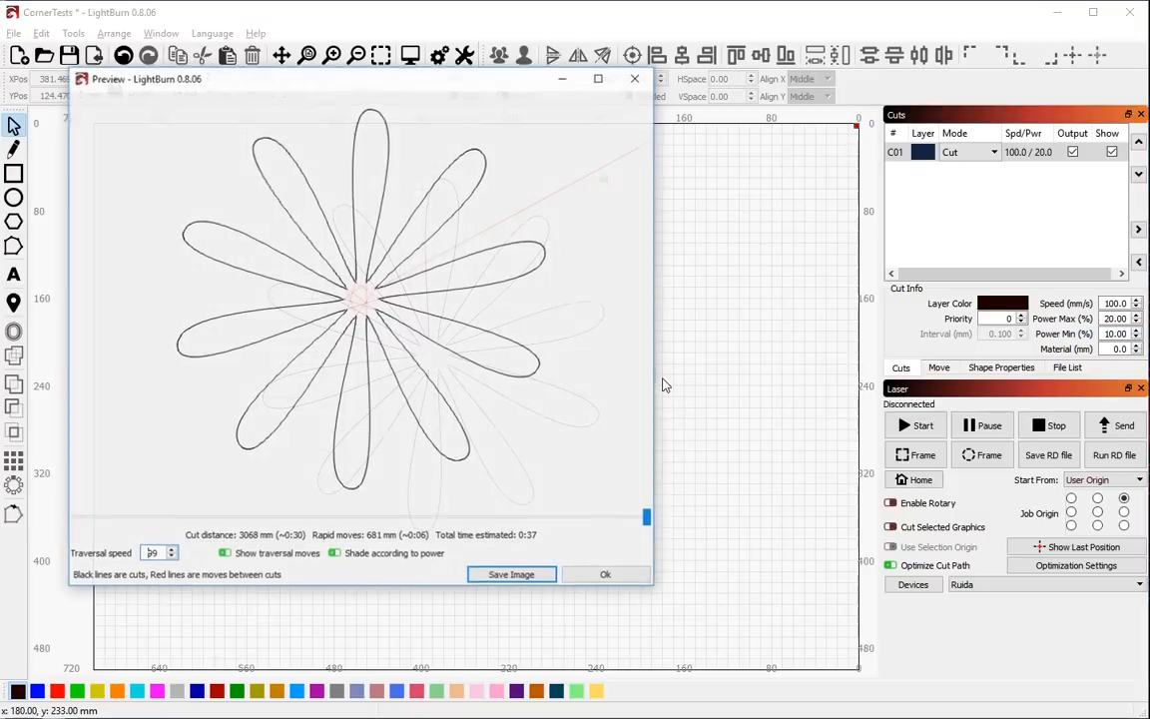
key(Escape)
- Turn off Reduce travel moves and Choose best starting point in the cut optimization settings
click(979, 585)
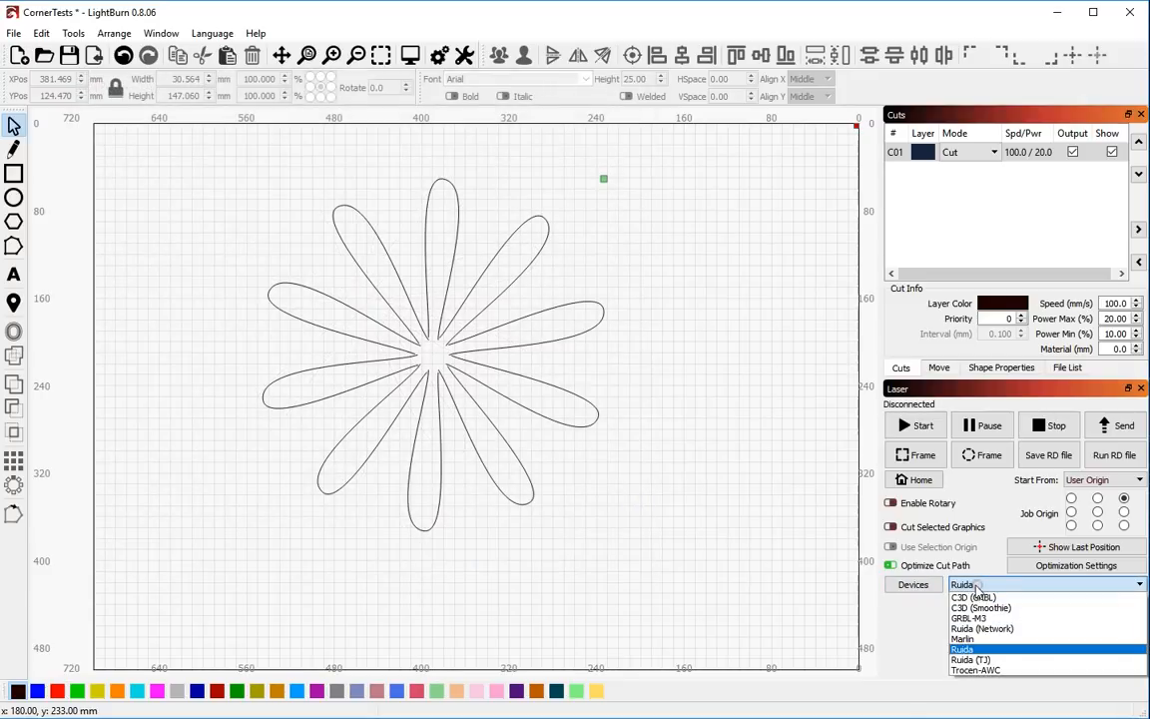
click(979, 585)
click(1044, 566)
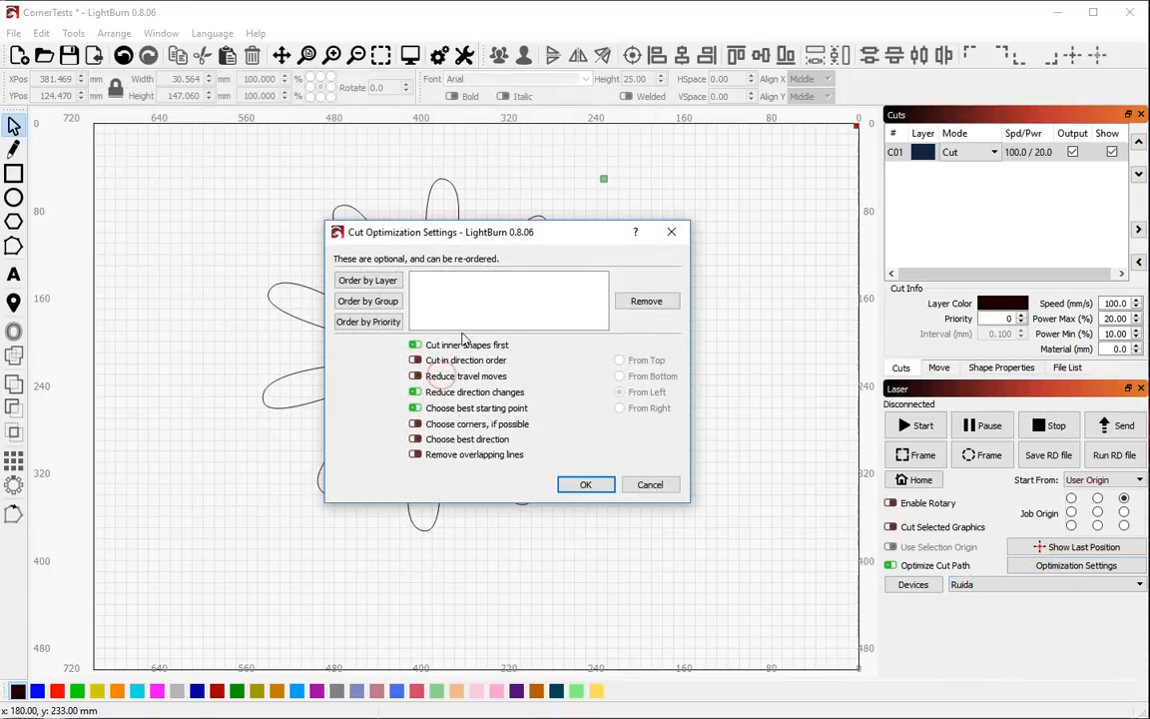
click(437, 412)
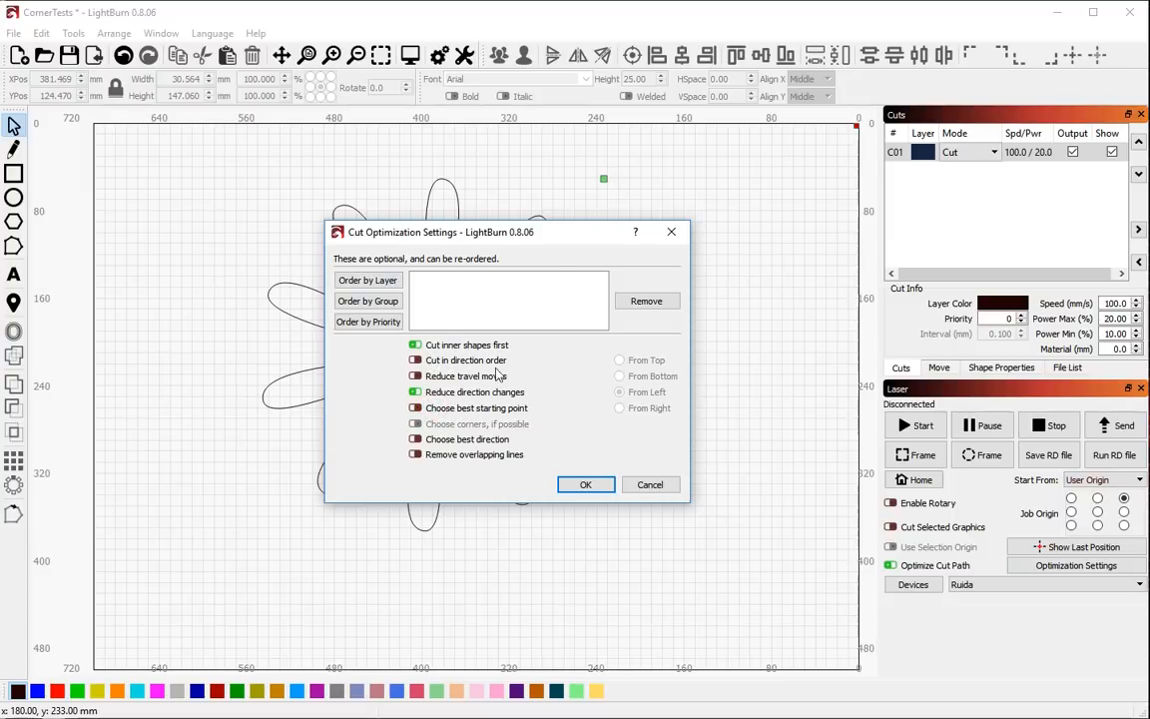
click(602, 488)
- Preview the petal array and scrub through the job to examine the order in which petals are cut
key(alt+p)
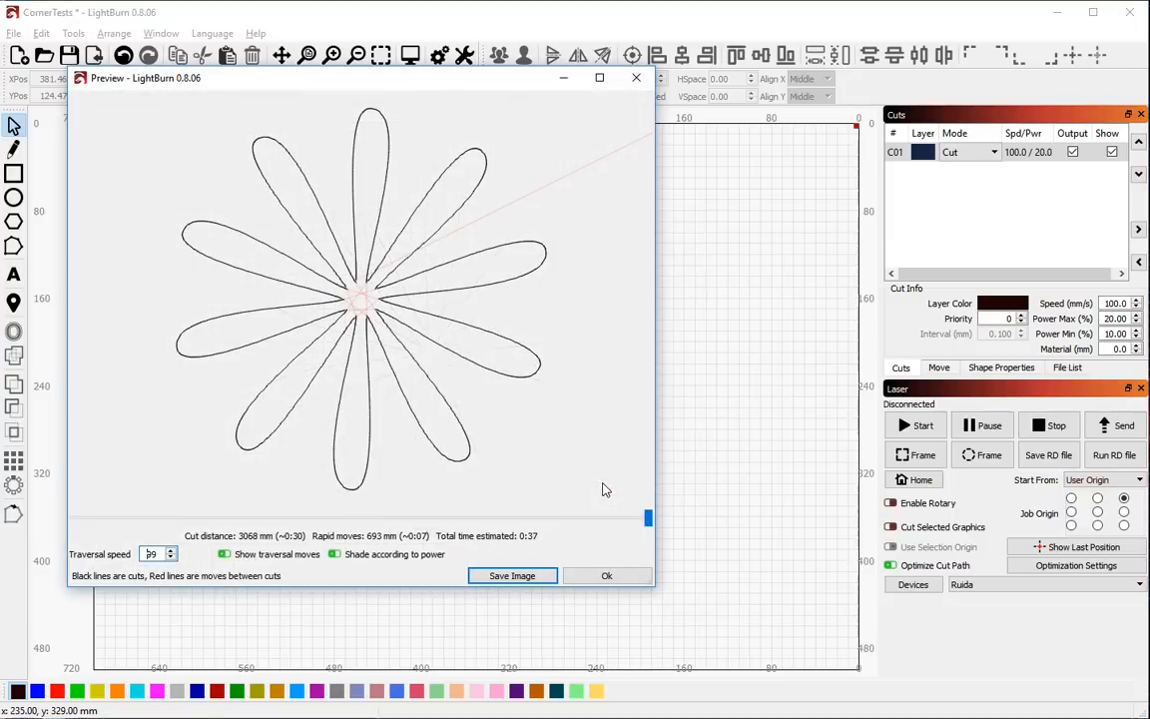
click(648, 518)
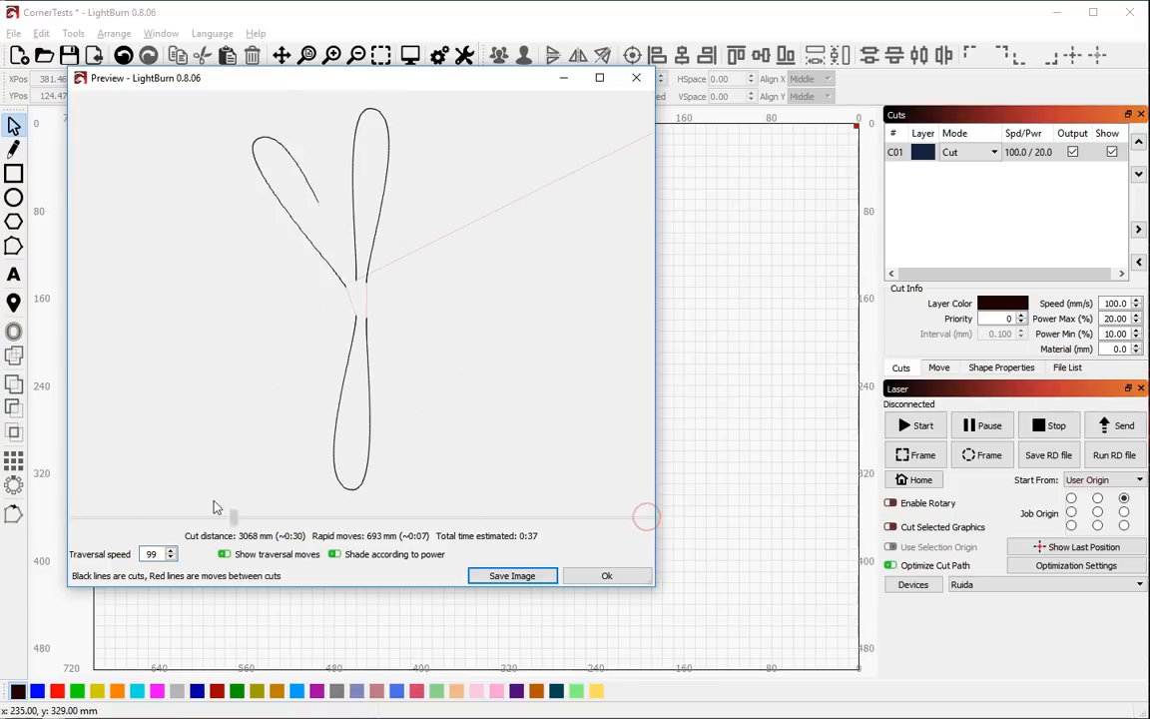
click(603, 577)
key(alt+p)
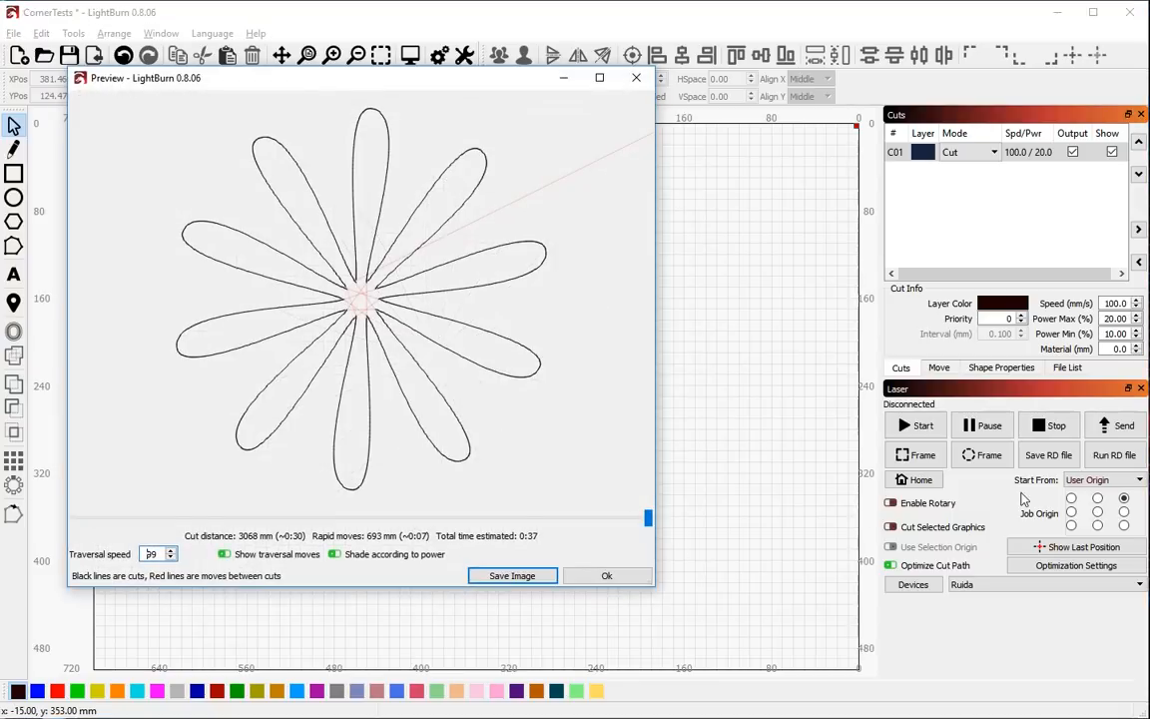
key(Escape)
- Turn on Reduce travel moves and turn off Reduce direction changes in the cut optimization settings
click(1076, 565)
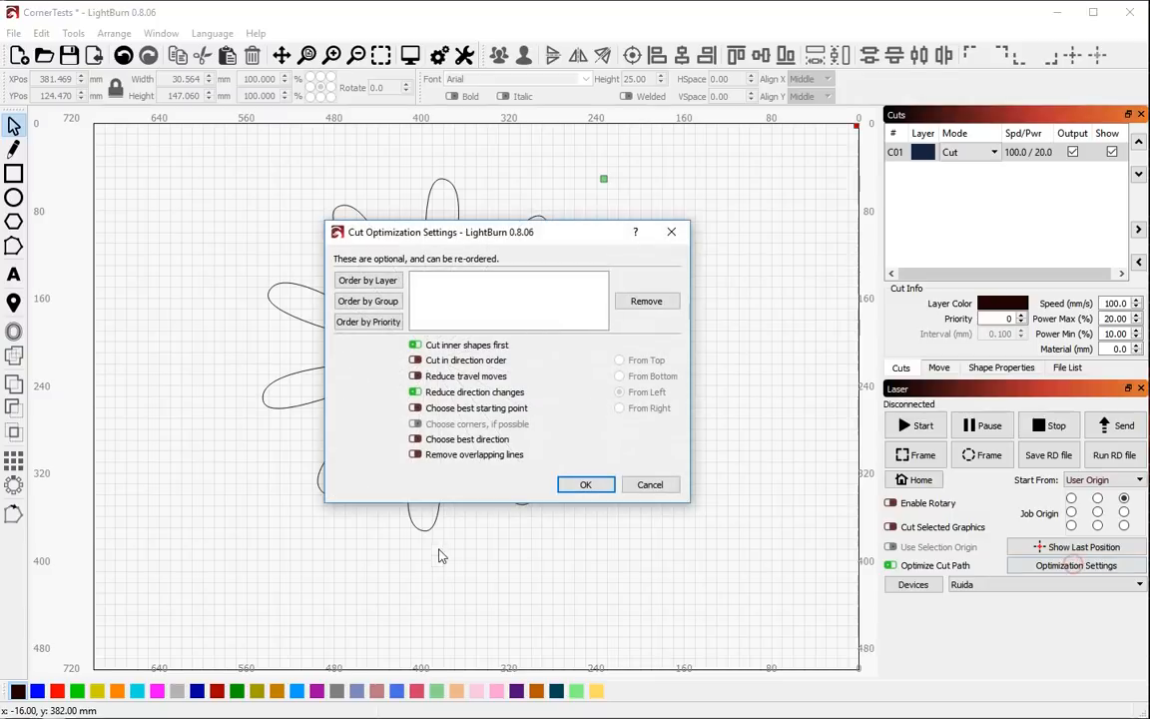
click(448, 383)
click(586, 484)
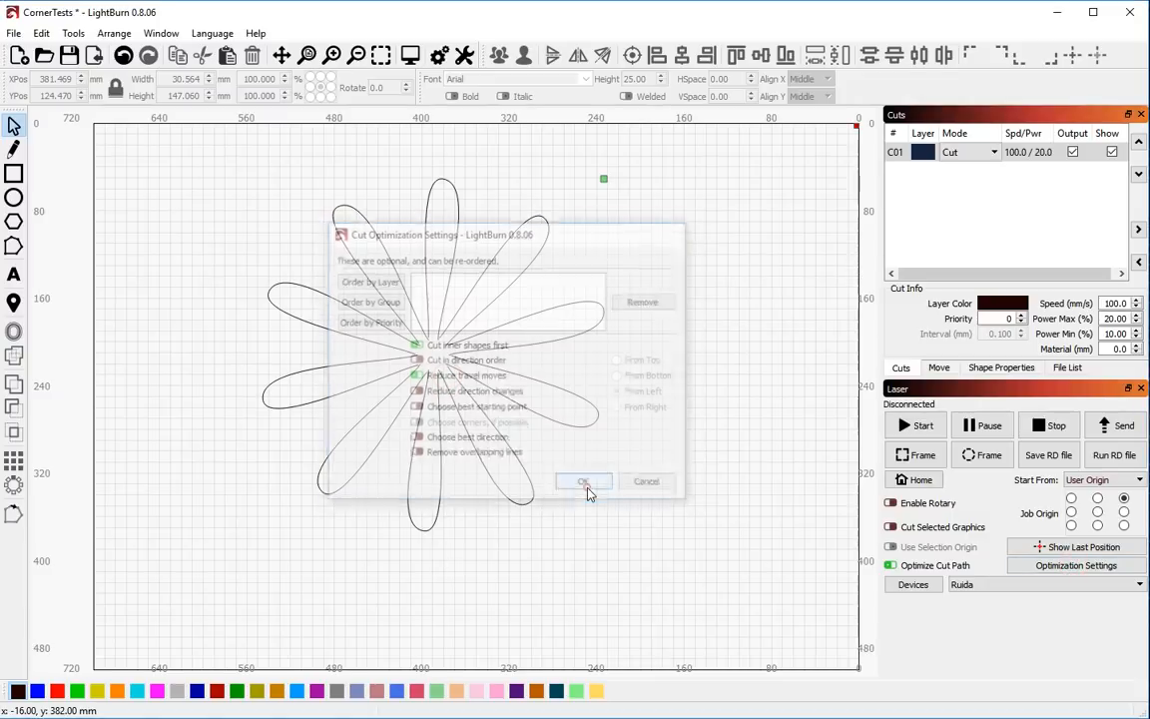
- Preview the petal array with reduced travel moves and examine the sequence and short travel moves close up around the centre
key(alt+p)
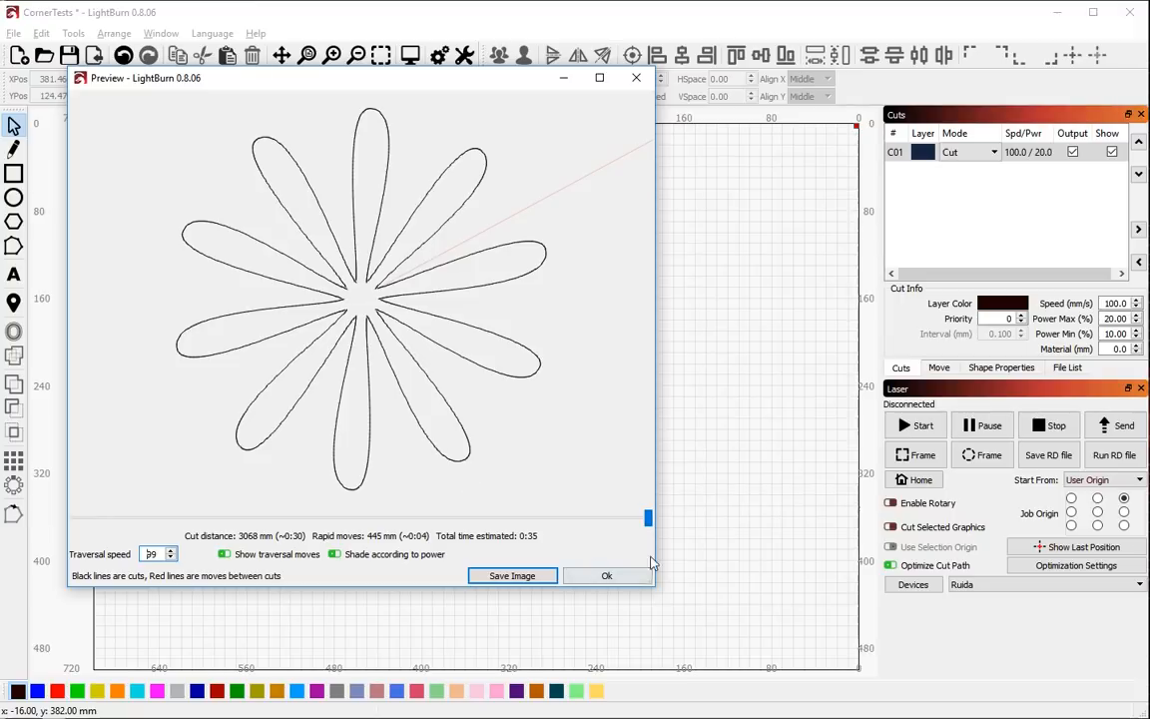
mouse_move(649, 520)
mouse_down()
mouse_move(77, 547)
mouse_move(418, 543)
mouse_up()
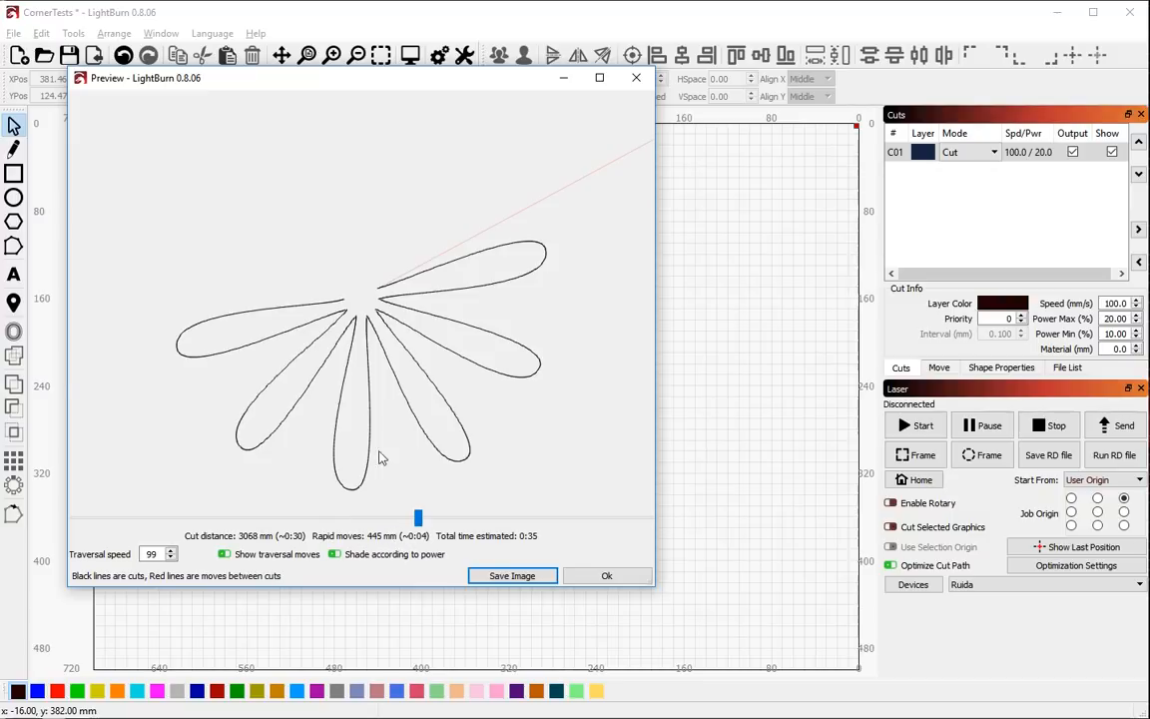
scroll(340, 296, up, 3)
scroll(346, 314, up, 3)
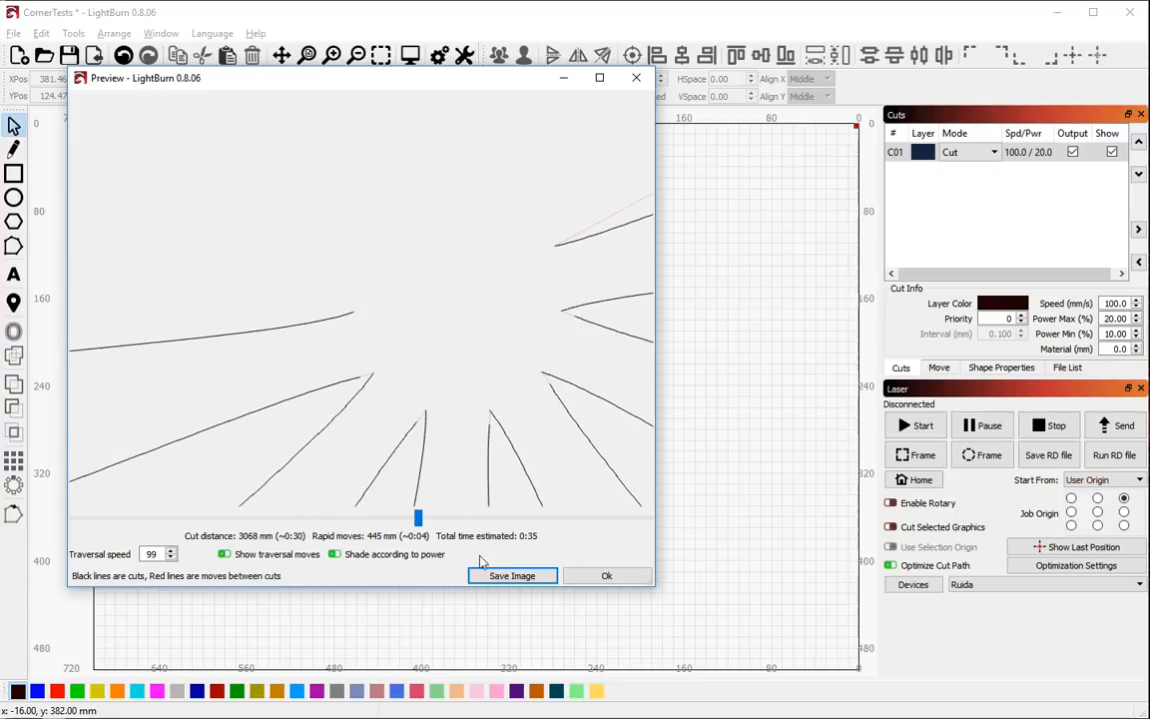
mouse_move(419, 522)
mouse_down()
mouse_move(481, 537)
mouse_move(458, 530)
mouse_up()
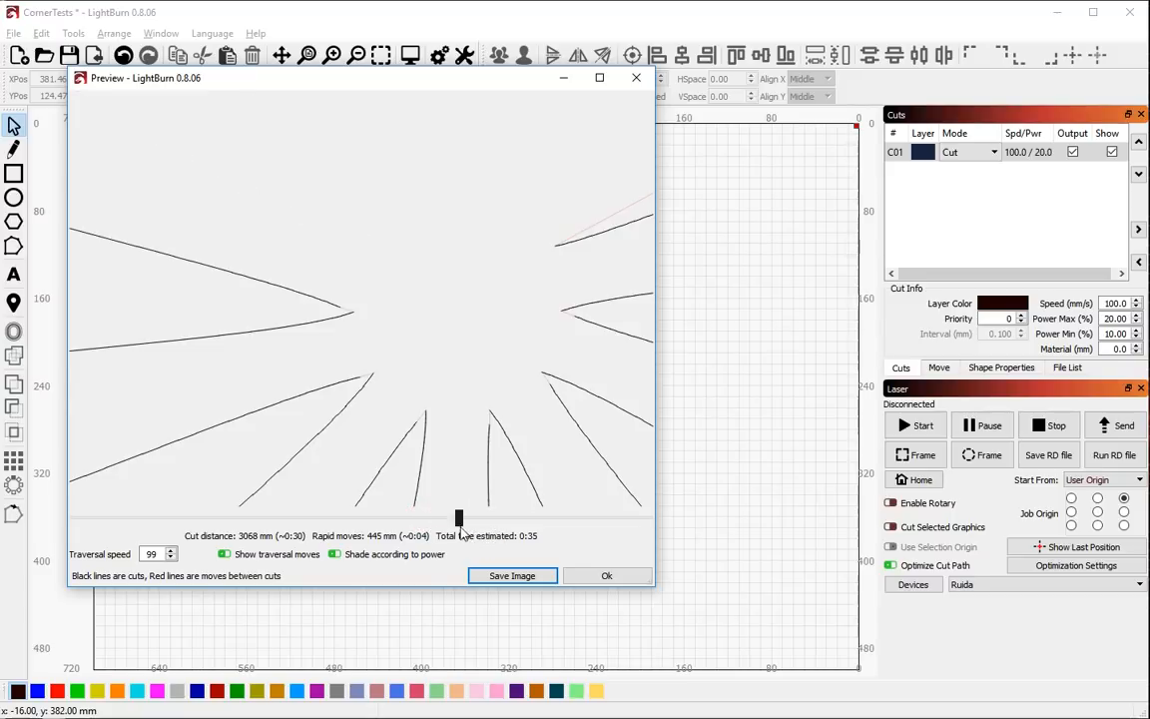
scroll(280, 398, down, 5)
scroll(341, 300, up, 4)
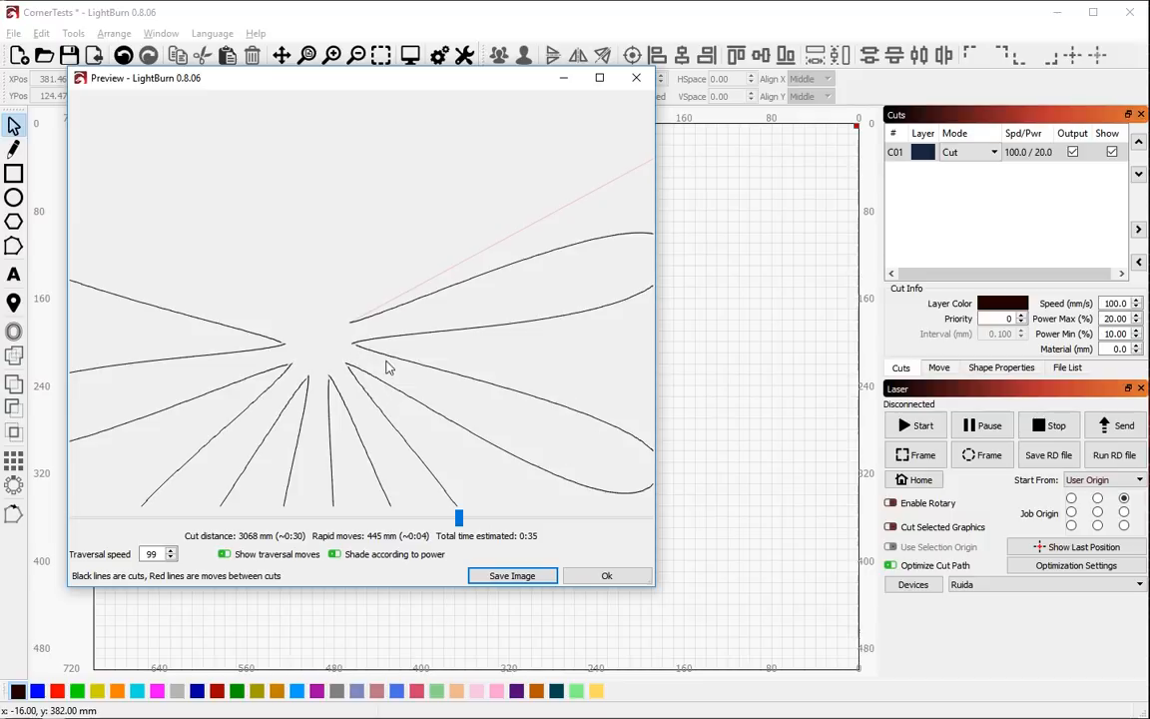
click(604, 576)
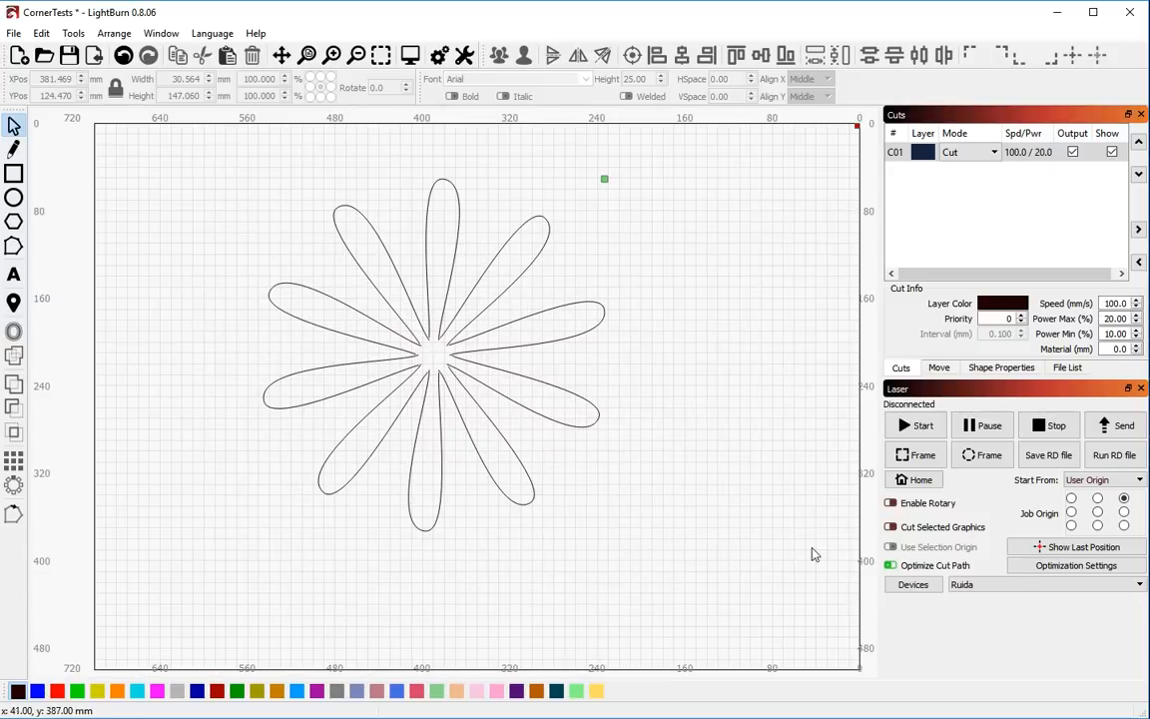
- Turn on Reduce direction changes and play through the petal array's preview to examine how cuts continue across the centre
click(1058, 565)
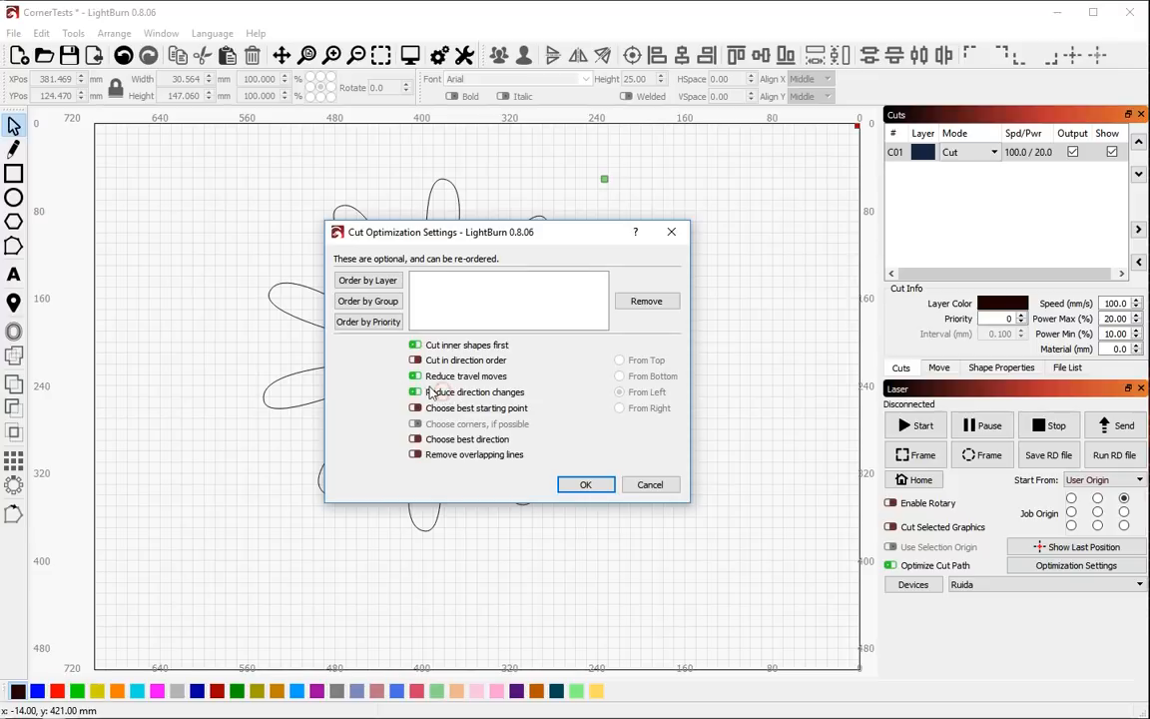
click(586, 484)
key(alt+p)
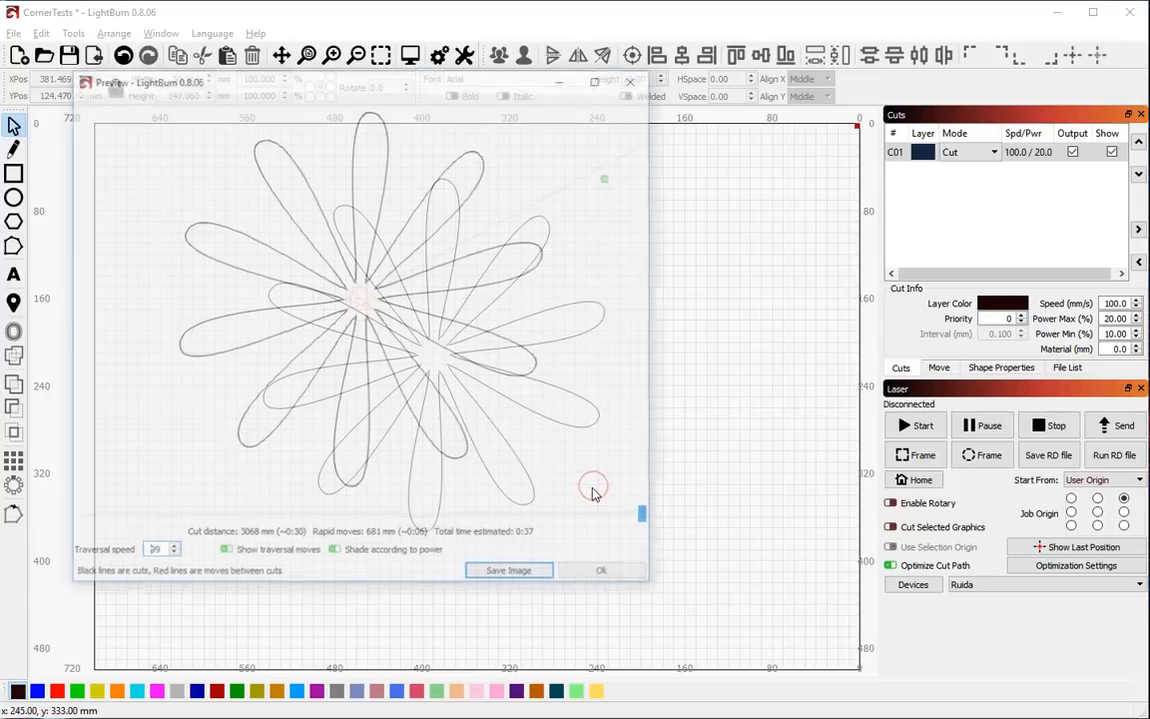
mouse_move(644, 514)
mouse_down()
mouse_move(472, 540)
mouse_move(122, 534)
mouse_move(64, 547)
mouse_move(135, 547)
mouse_up()
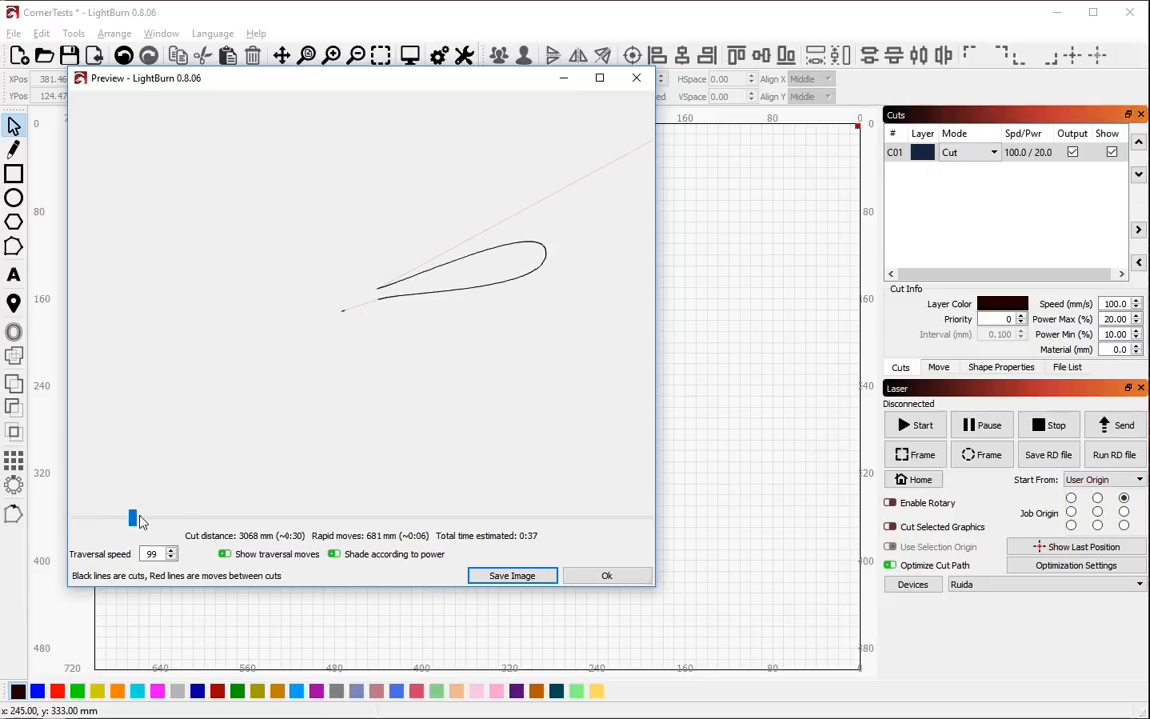
drag(133, 518, 194, 525)
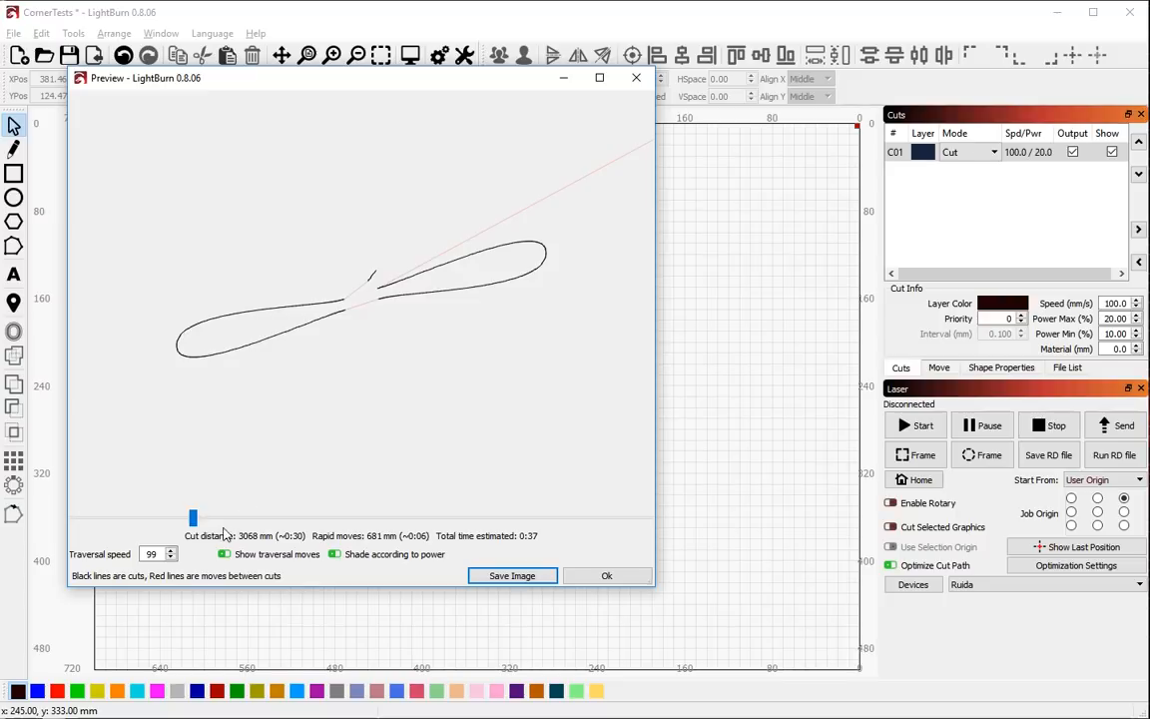
drag(193, 521, 289, 511)
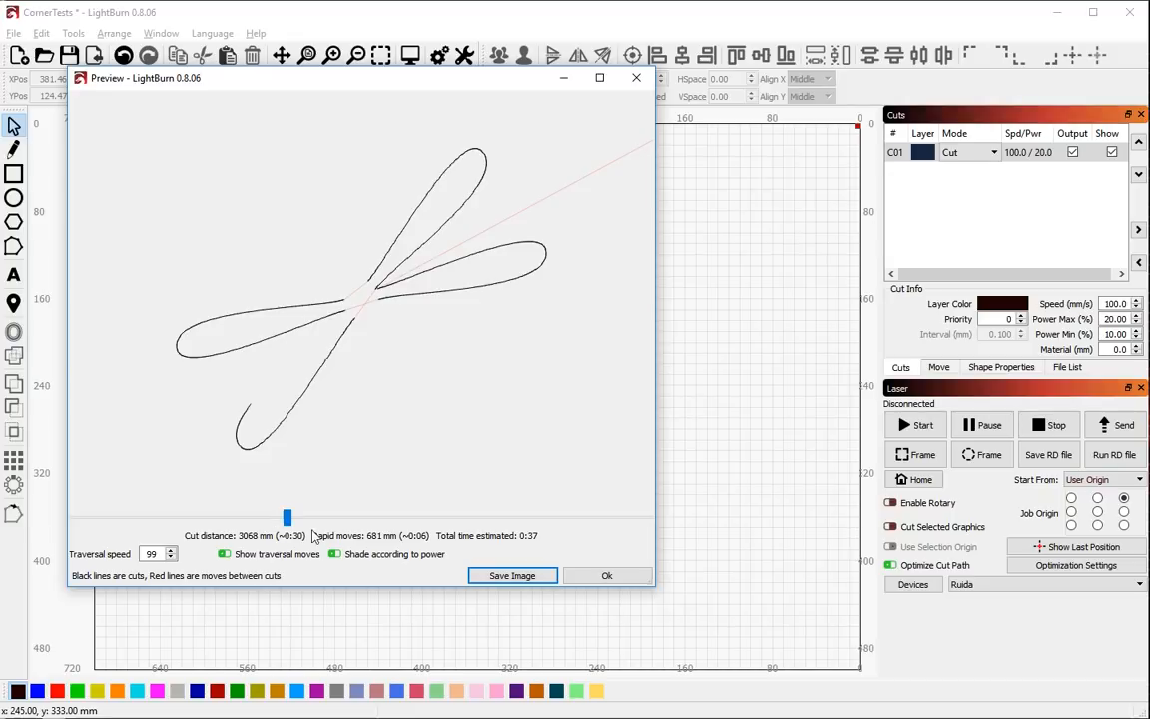
mouse_move(287, 520)
mouse_down()
mouse_move(352, 517)
mouse_move(388, 535)
mouse_move(495, 554)
mouse_move(597, 519)
mouse_move(676, 556)
mouse_move(398, 517)
mouse_move(123, 518)
mouse_move(220, 535)
mouse_move(268, 462)
mouse_move(413, 459)
mouse_move(547, 529)
mouse_move(644, 521)
mouse_move(246, 548)
mouse_move(312, 464)
mouse_move(363, 467)
mouse_move(435, 519)
mouse_move(428, 460)
mouse_move(454, 415)
mouse_up()
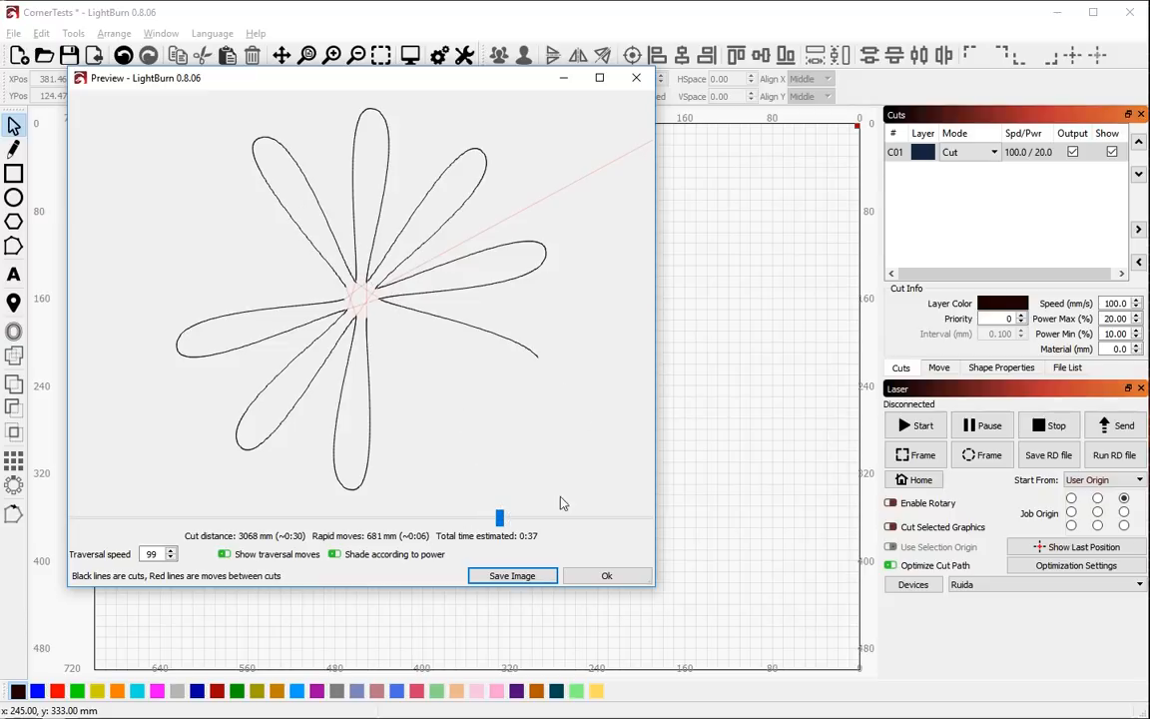
mouse_move(504, 526)
mouse_down()
mouse_move(634, 524)
mouse_move(680, 554)
mouse_move(113, 513)
mouse_move(220, 531)
mouse_move(588, 516)
mouse_move(72, 518)
mouse_up()
click(611, 577)
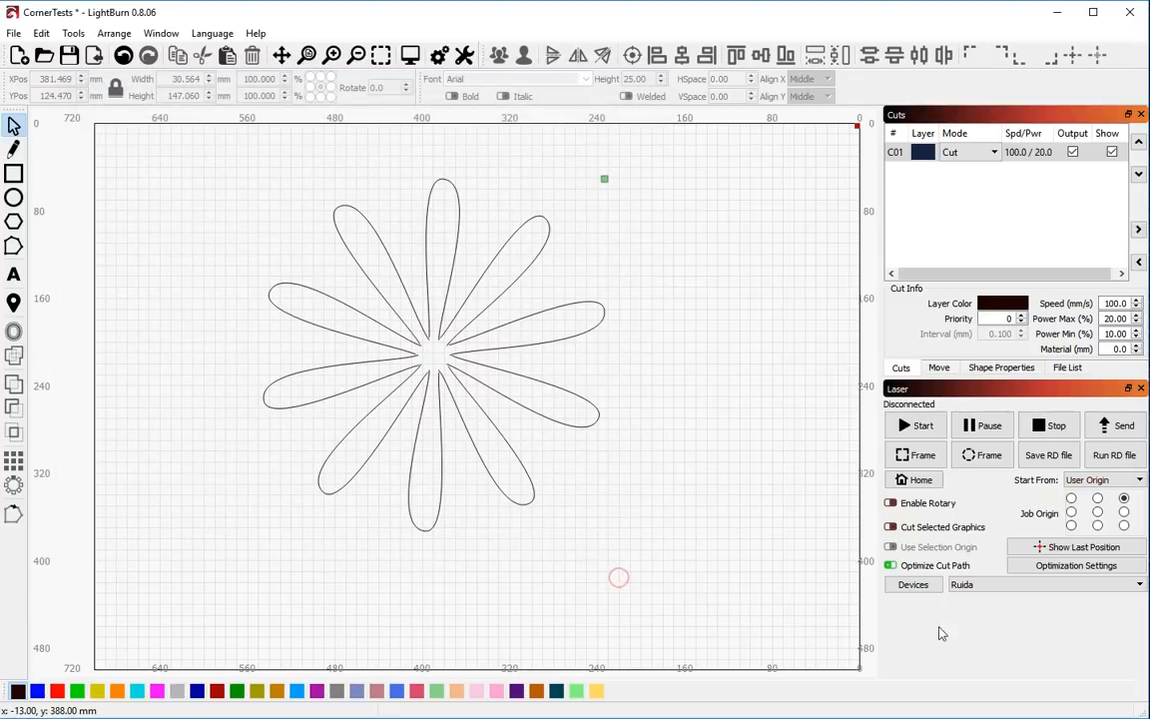
- Turn off Reduce direction changes in the cut optimization settings, keeping Reduce travel moves on
click(1103, 566)
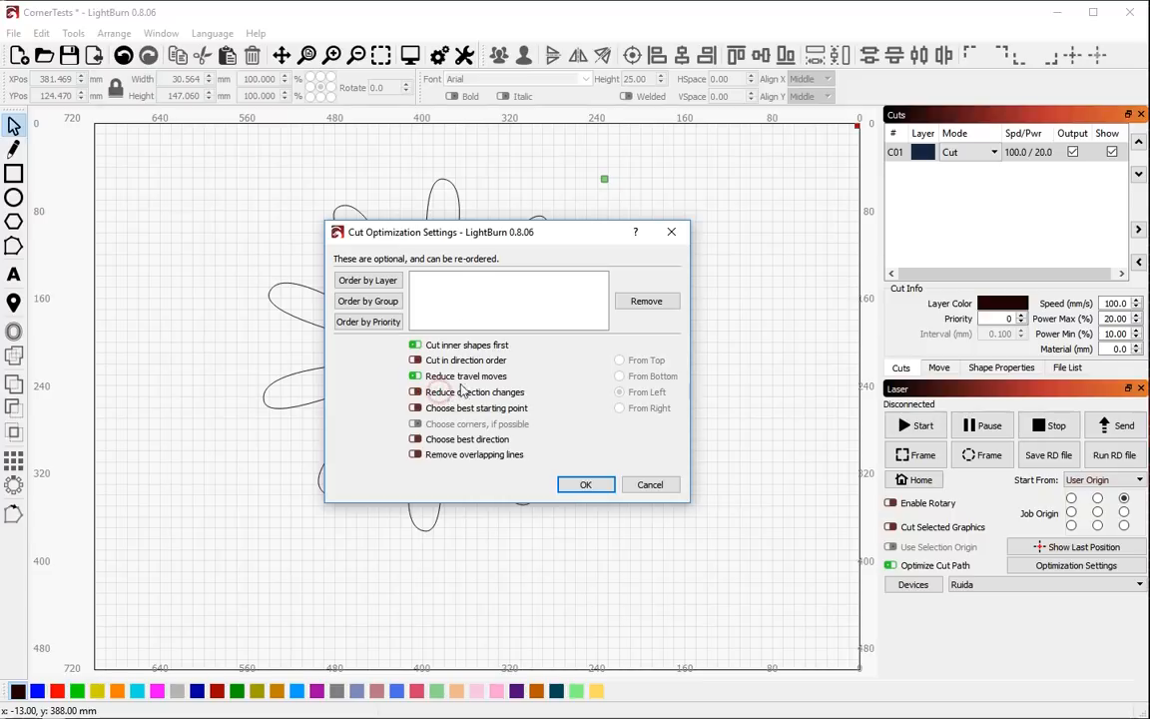
drag(493, 233, 730, 310)
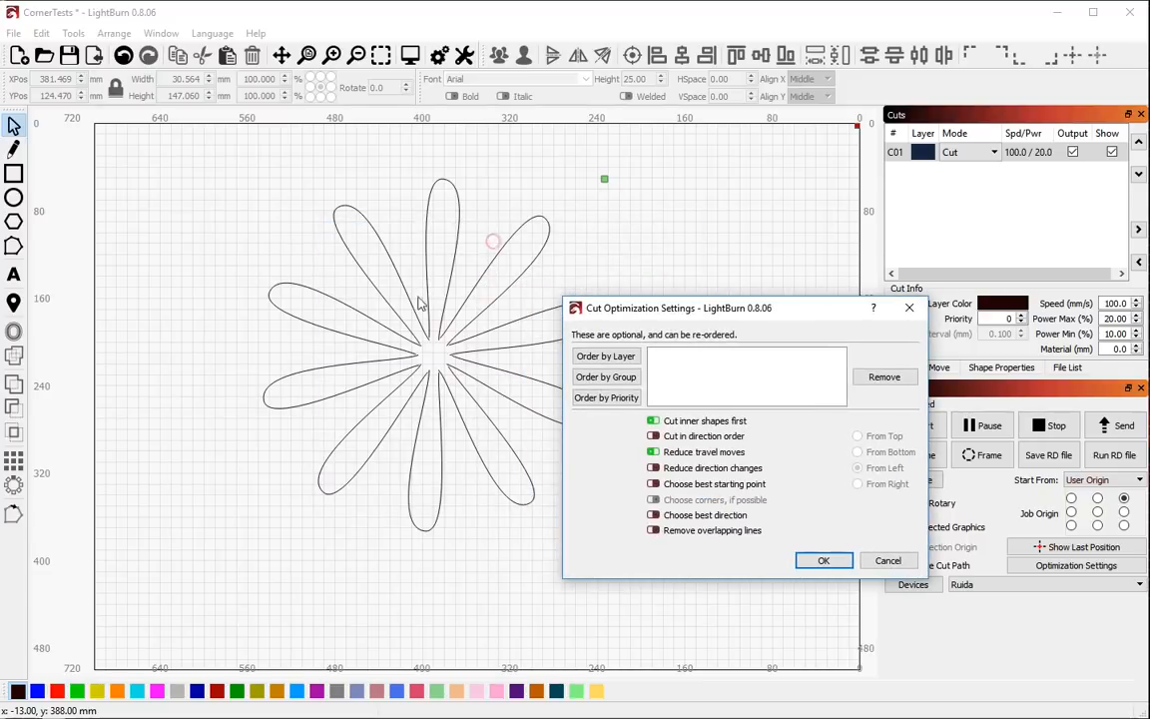
click(837, 560)
- Delete the whole petal array and draw a horizontal line about 334 mm long across the upper workspace
drag(619, 526, 229, 154)
key(Delete)
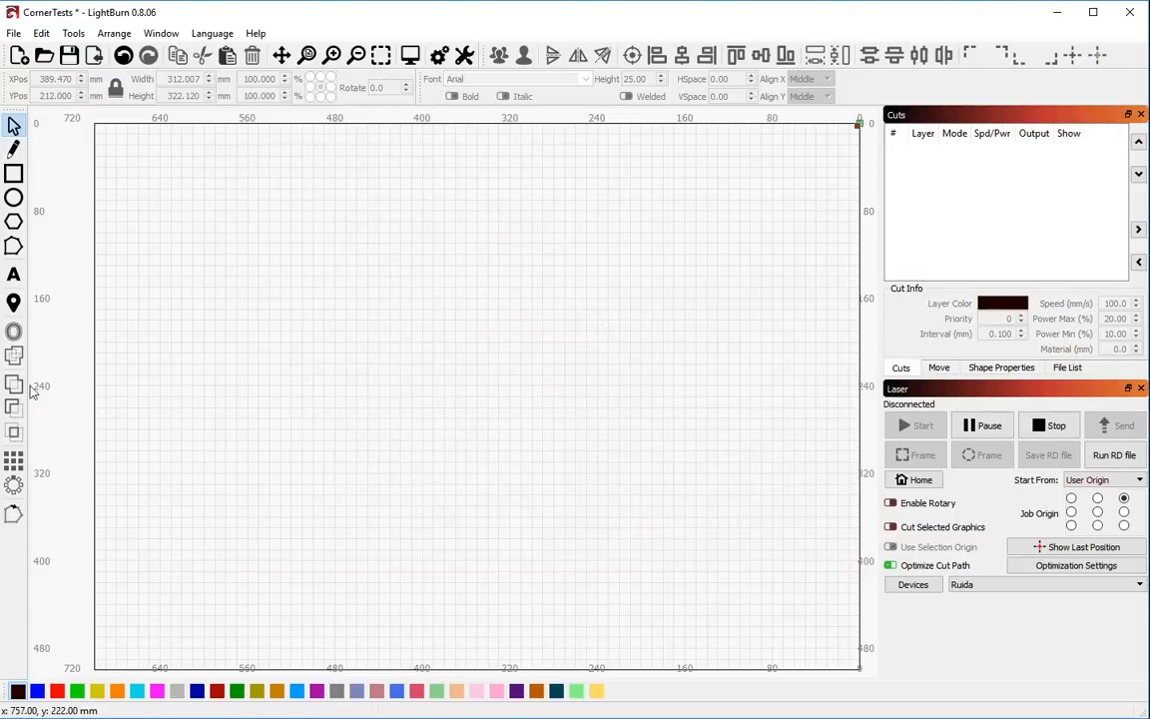
click(13, 147)
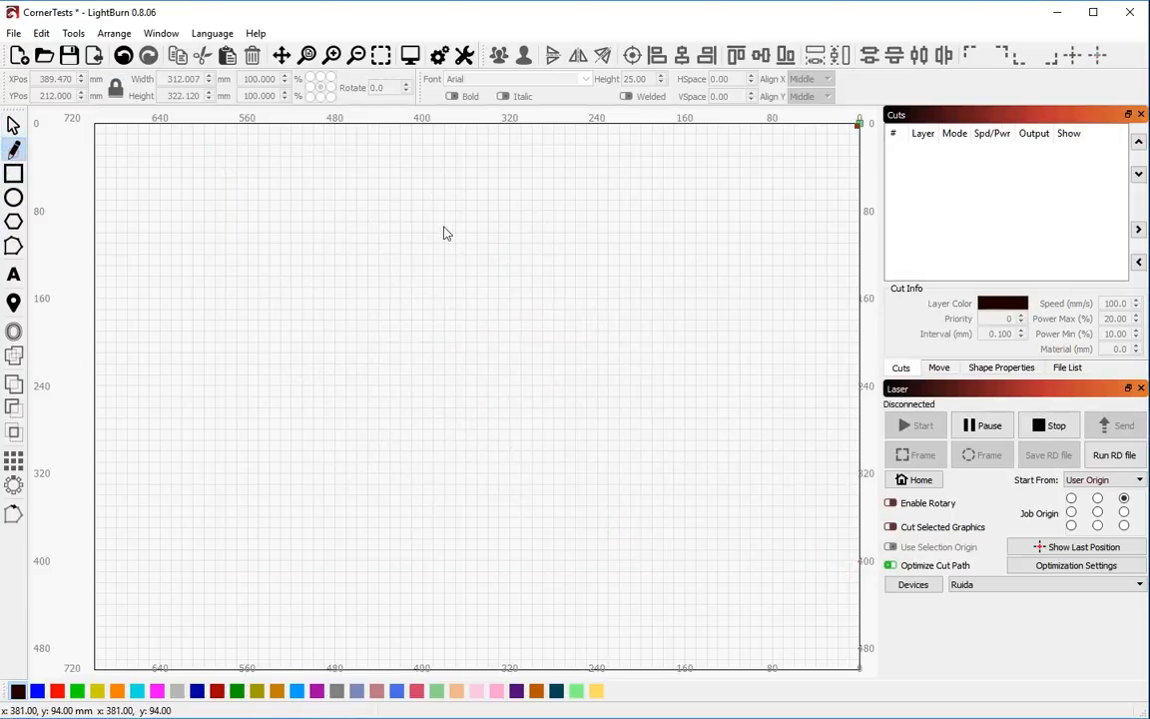
click(249, 204)
click(616, 205)
right_click(205, 164)
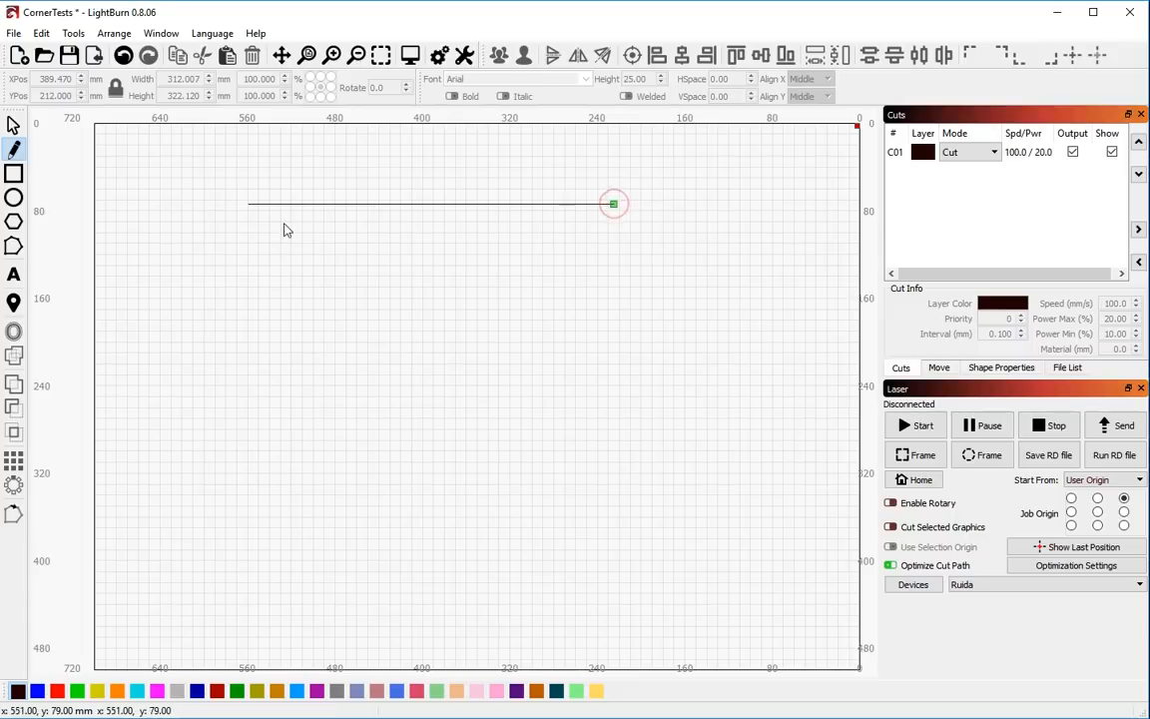
click(767, 285)
key(Escape)
- Create a grid array of the line with 26 rows, 5 mm vertical padding between edges and the vertical direction reversed
drag(182, 162, 649, 235)
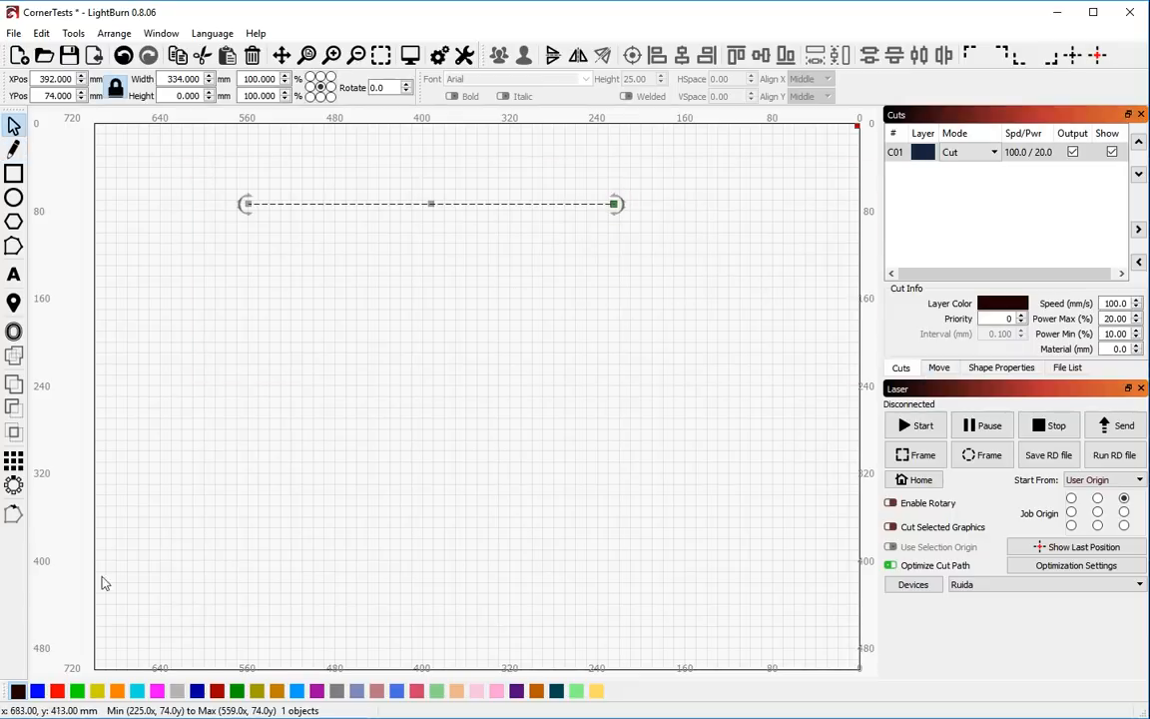
click(13, 461)
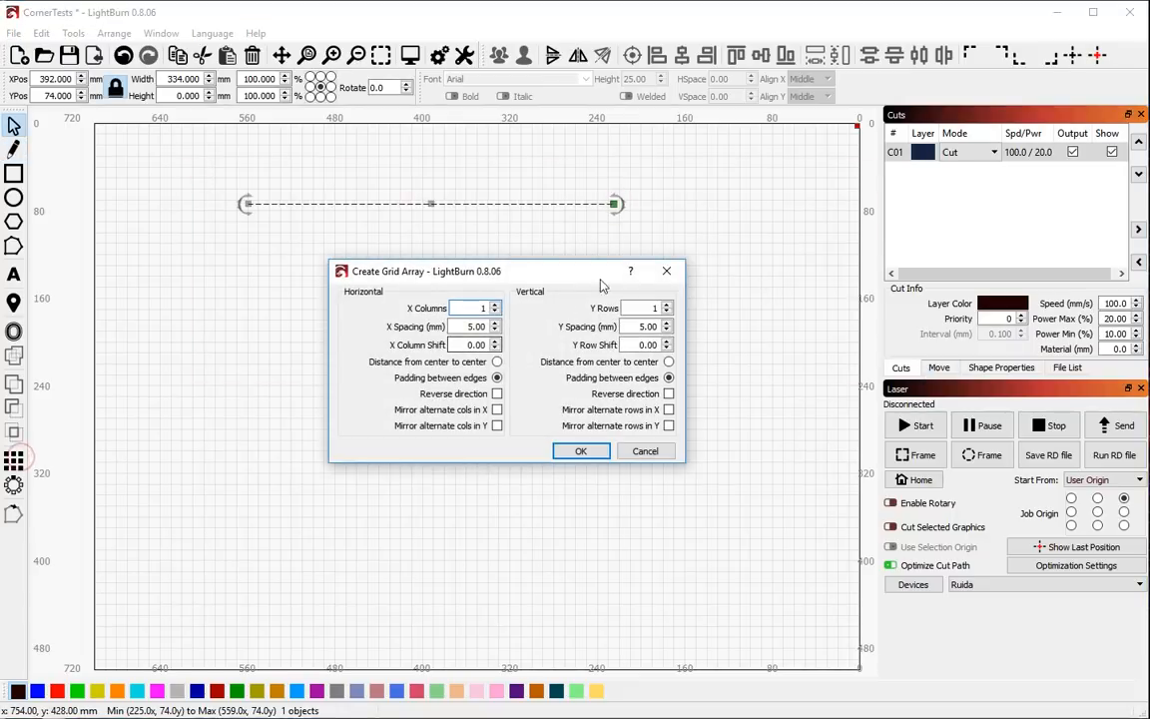
click(668, 394)
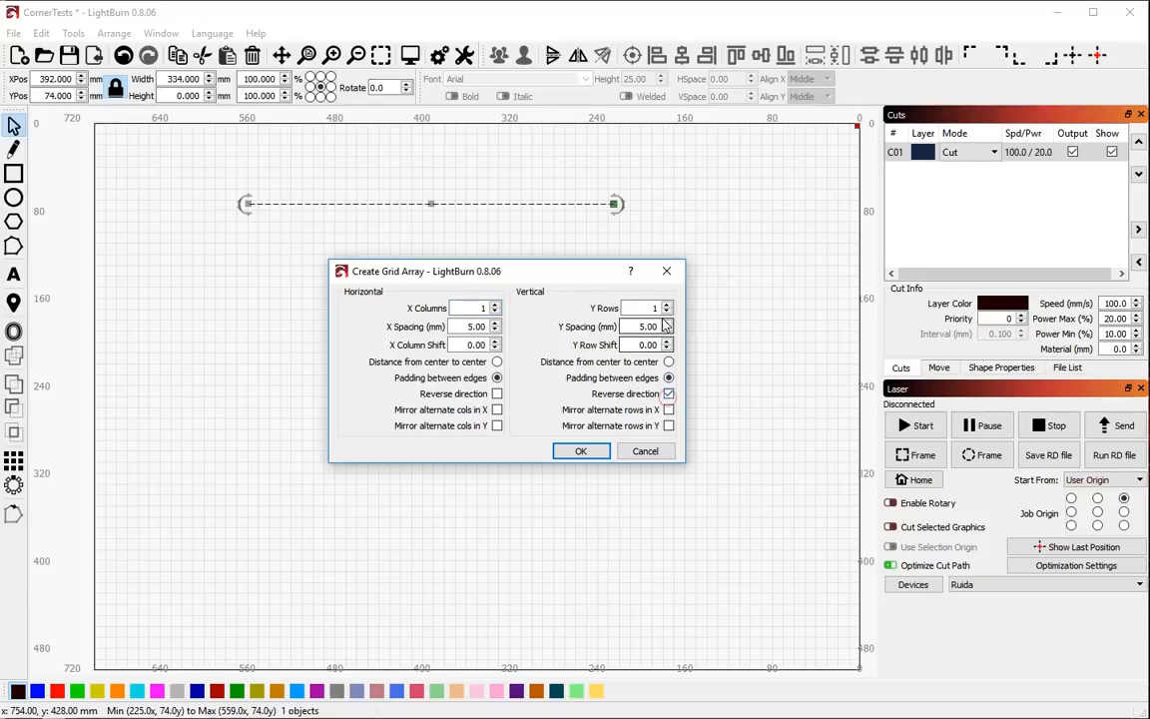
scroll(634, 308, up, 19)
click(580, 452)
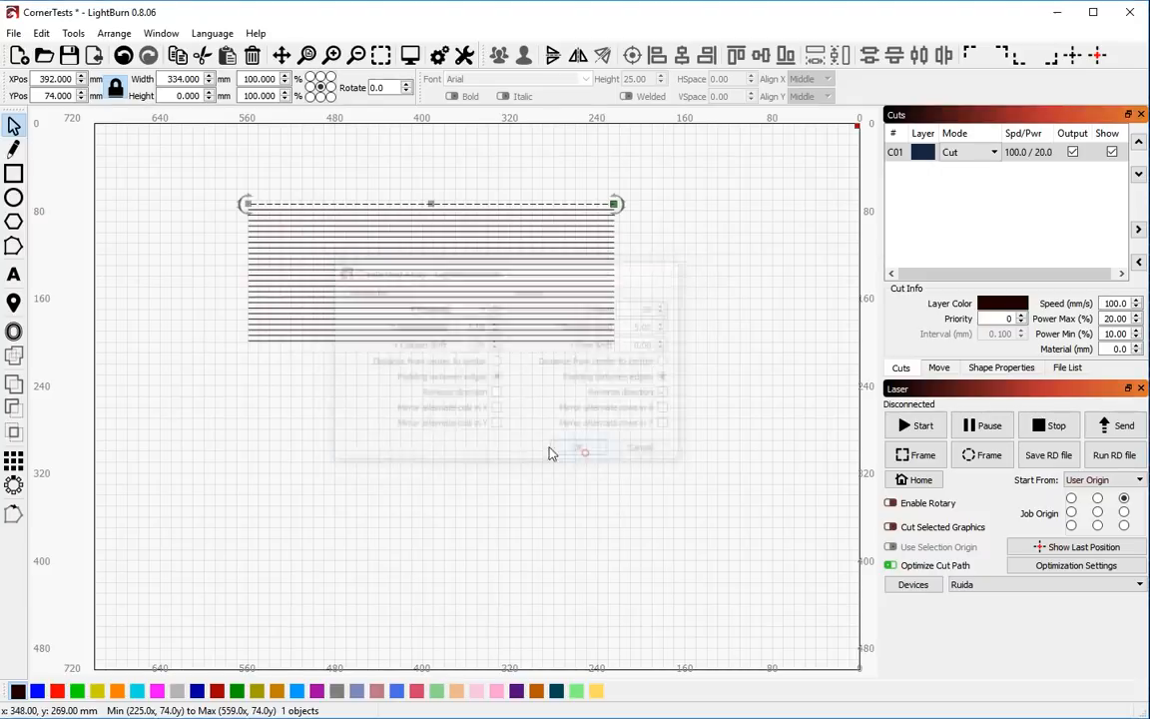
- Preview the stack of horizontal lines and scrub through it to examine the cut direction and return moves
key(alt+p)
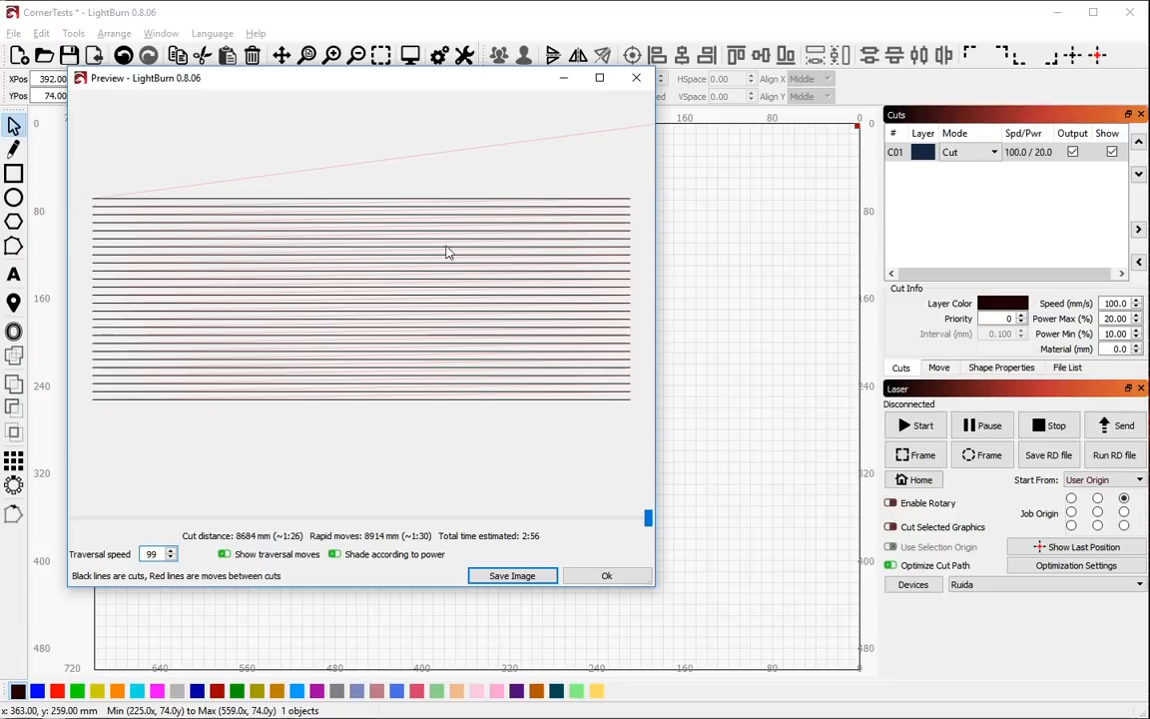
mouse_move(644, 519)
mouse_down()
mouse_move(95, 512)
mouse_move(287, 527)
mouse_up()
click(606, 577)
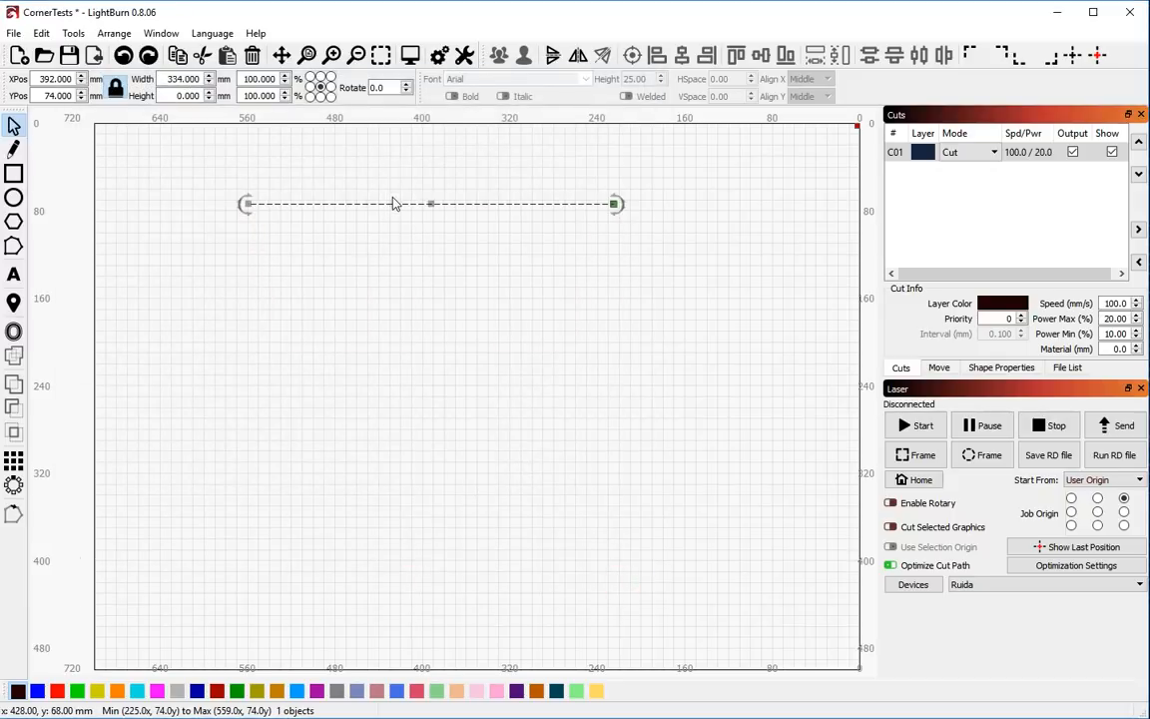
- Convert the horizontal line to a smooth curve and pull its two control handles in opposite directions for a shallow S bend about 3.3 mm high
key(ctrl+grave)
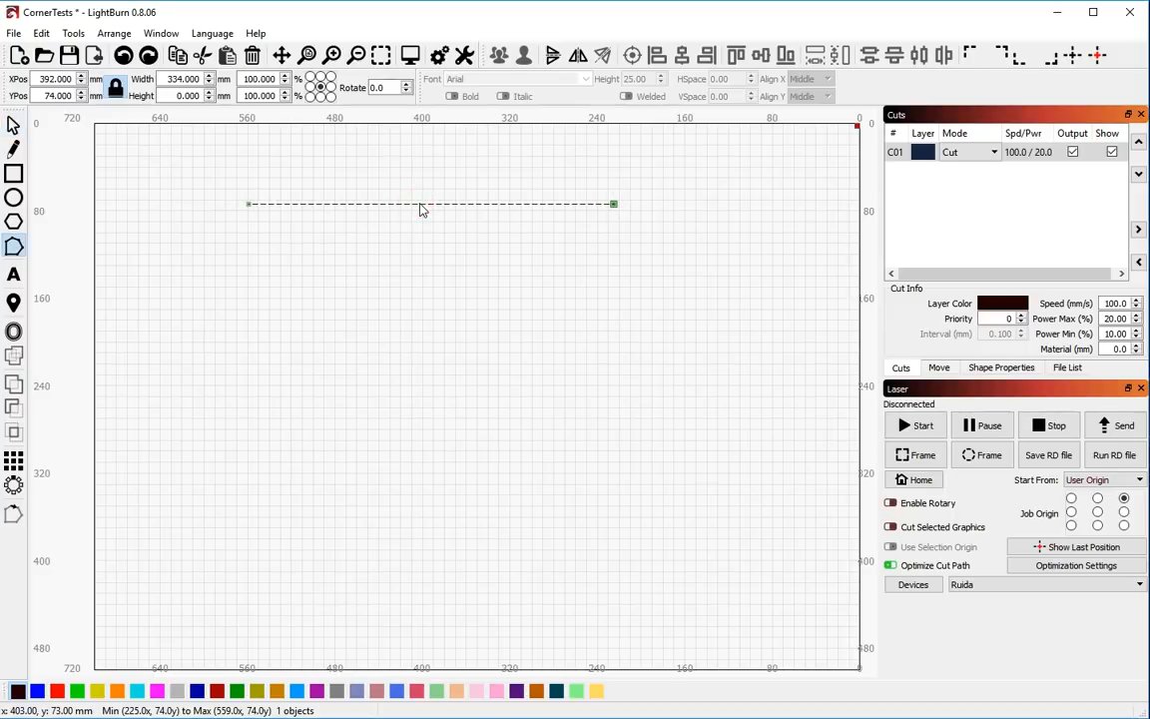
key(s)
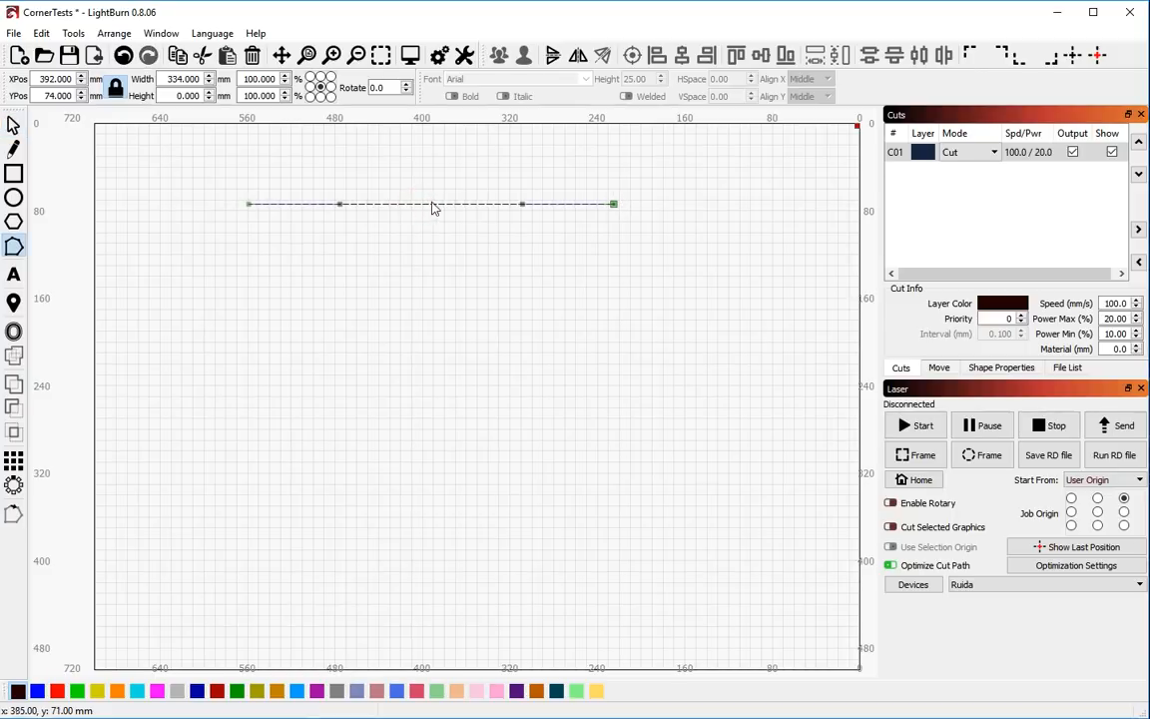
drag(342, 207, 343, 201)
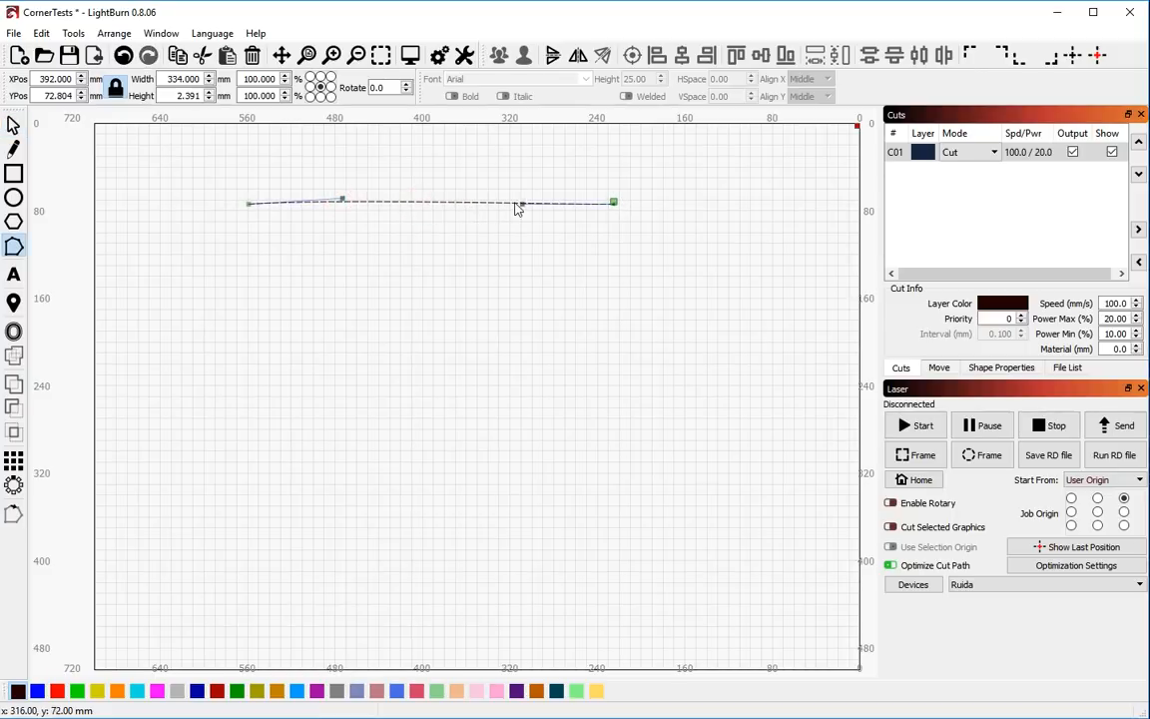
drag(523, 207, 526, 213)
key(ctrl+grave)
click(429, 180)
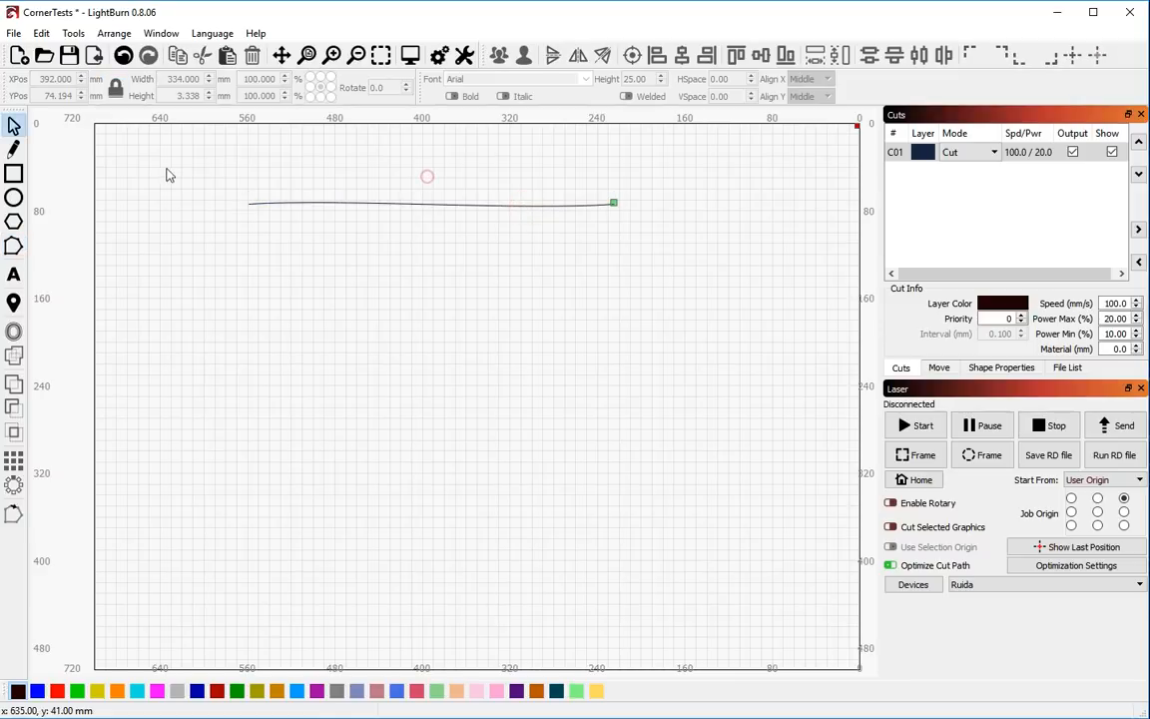
- Create a grid array of the curved line with 21 rows, 5 mm vertical padding between edges and the vertical direction reversed
click(368, 213)
click(13, 460)
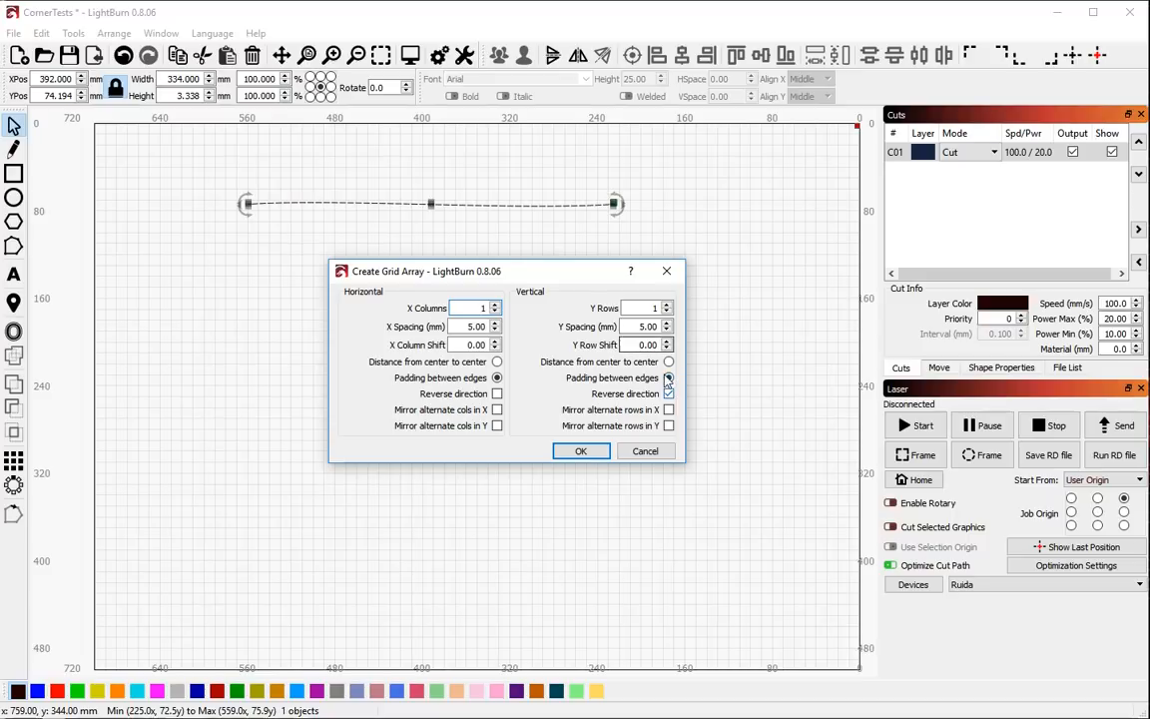
scroll(639, 316, up, 20)
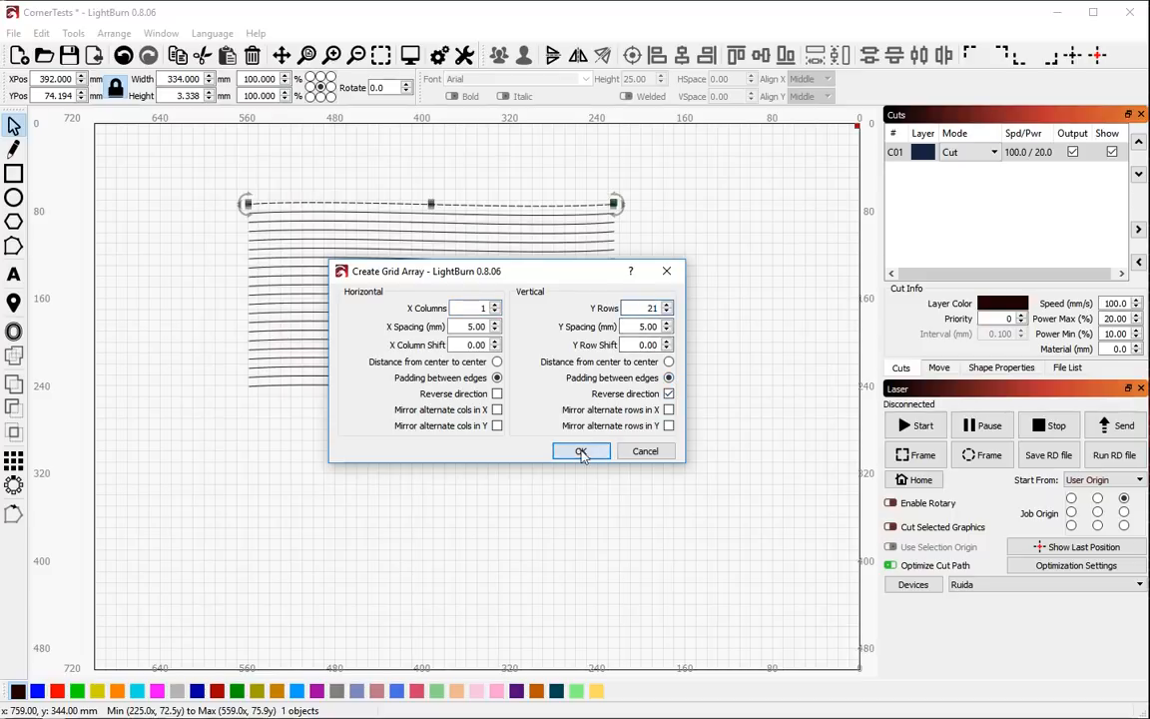
click(580, 451)
- Preview the stack of curved lines and scrub back to examine the cut direction and travel moves
key(alt+p)
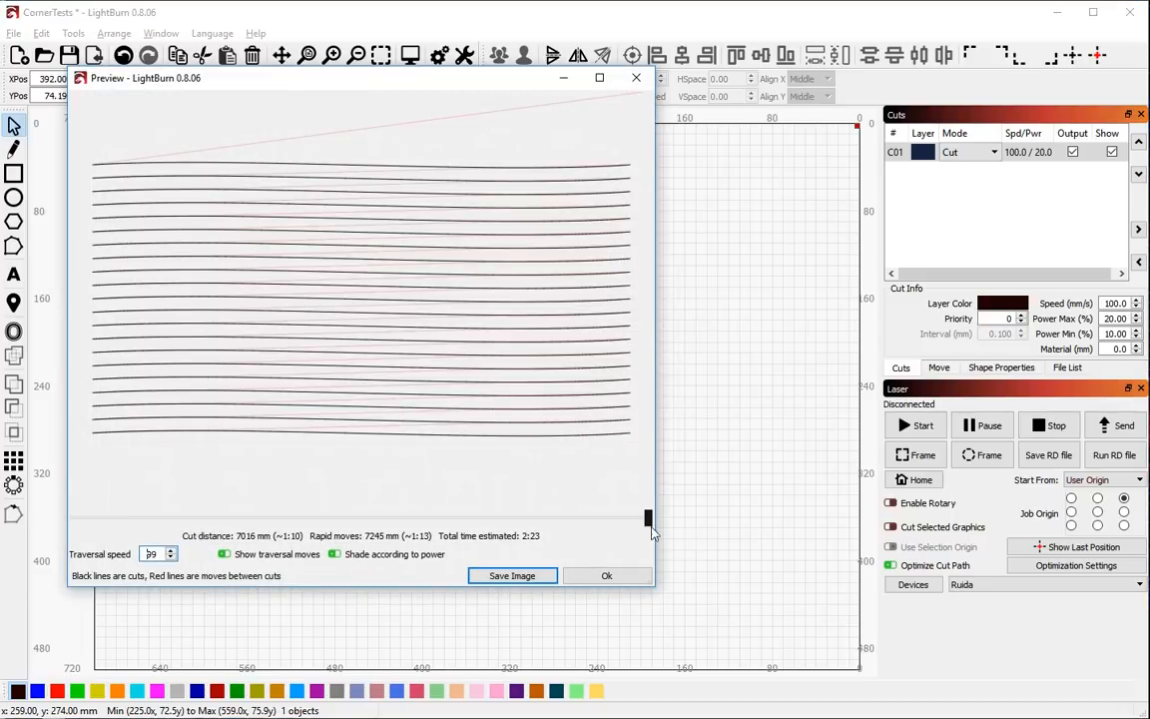
mouse_move(648, 518)
mouse_down()
mouse_move(250, 519)
mouse_move(80, 549)
mouse_move(224, 564)
mouse_move(318, 554)
mouse_move(434, 578)
mouse_up()
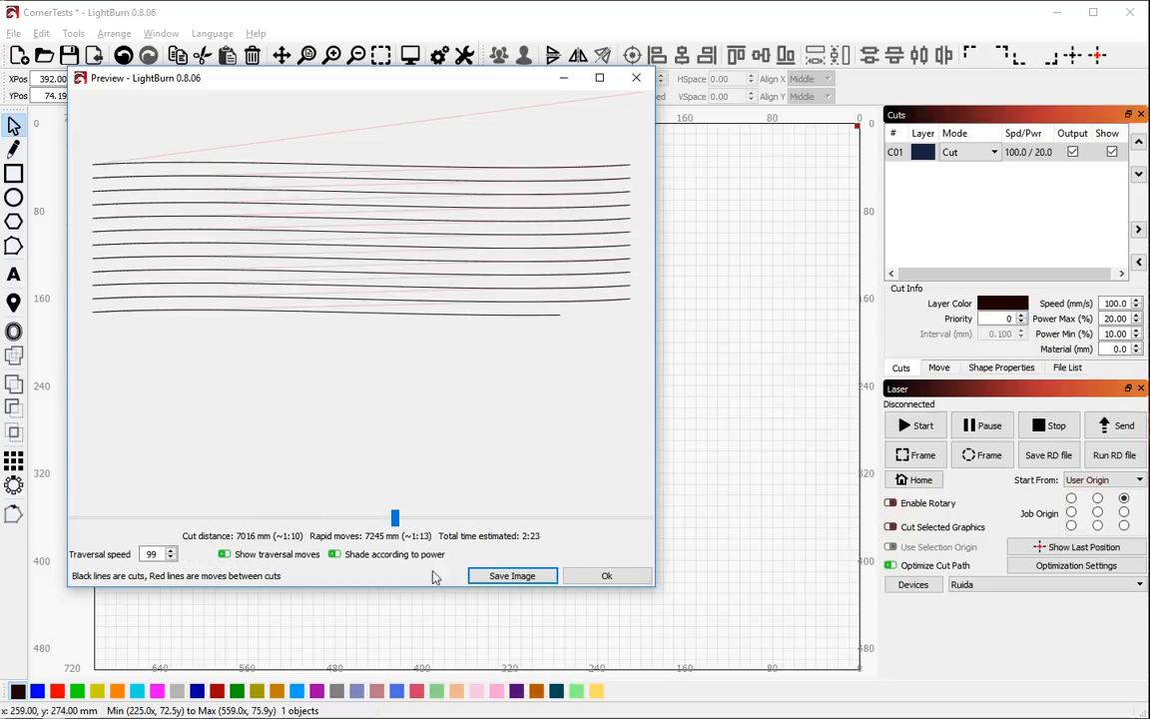
click(607, 577)
- Turn on Choose best starting point in the cut optimization settings and check the preview of the curved lines
click(1048, 566)
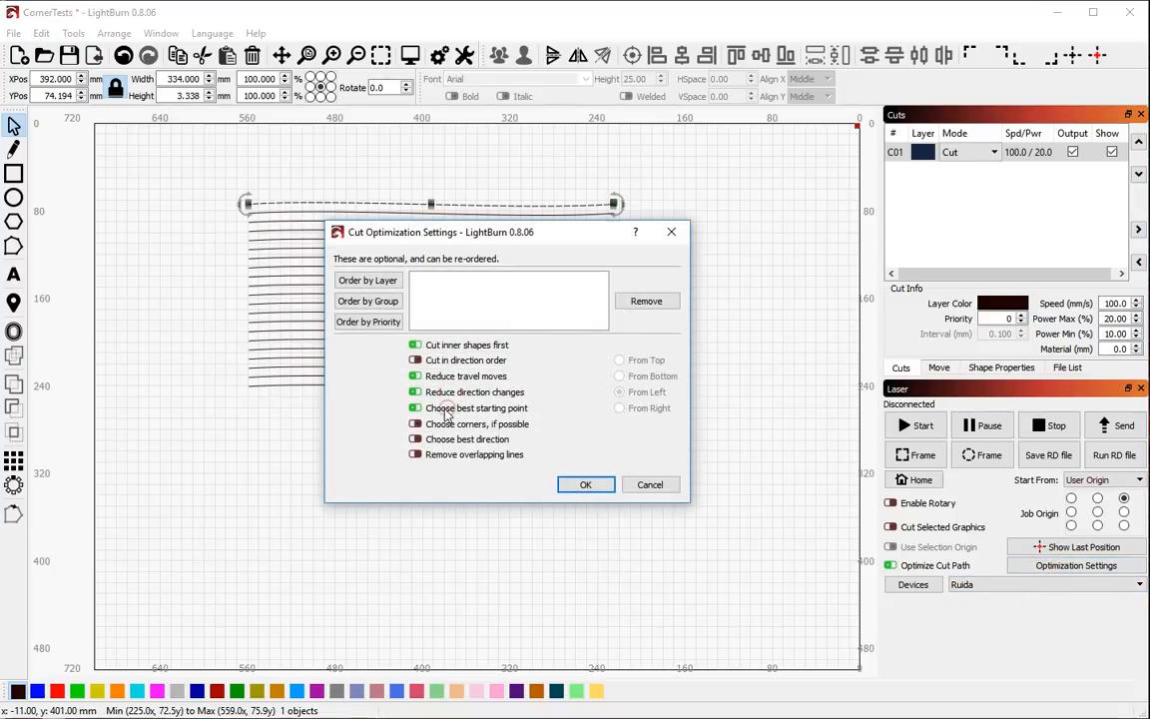
click(586, 484)
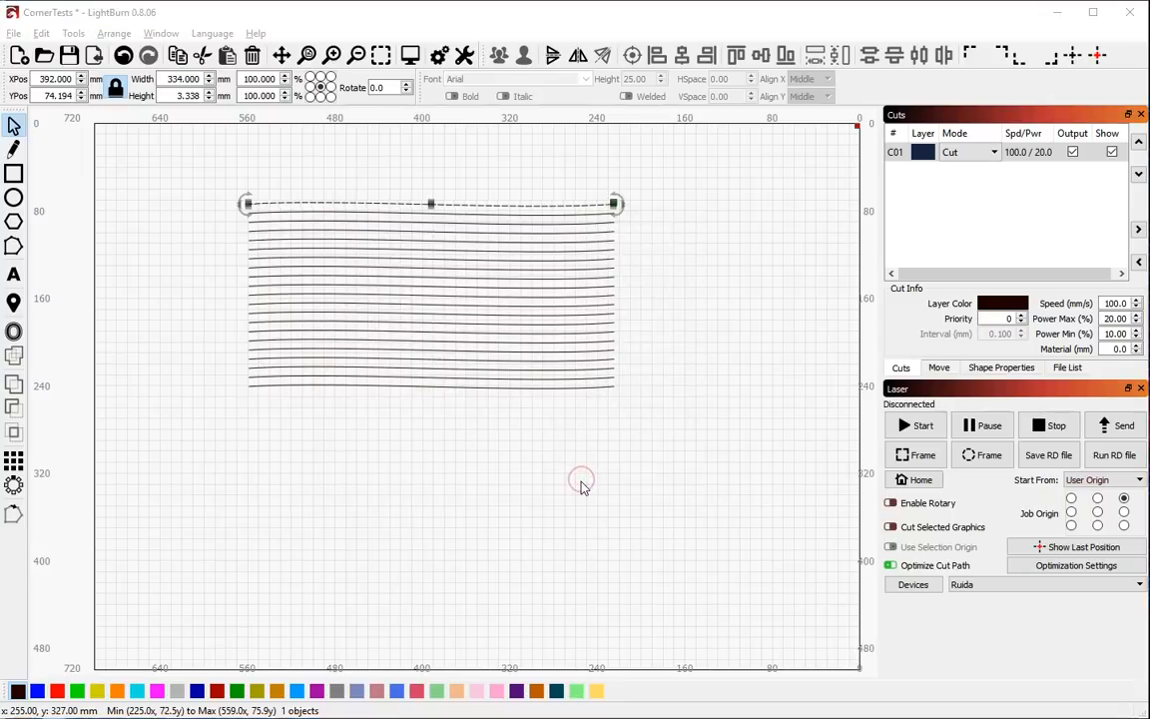
key(alt+p)
key(Escape)
- Turn on Choose best direction in the cut optimization settings and scrub through the preview to examine the cutting path and rapid moves
click(1052, 563)
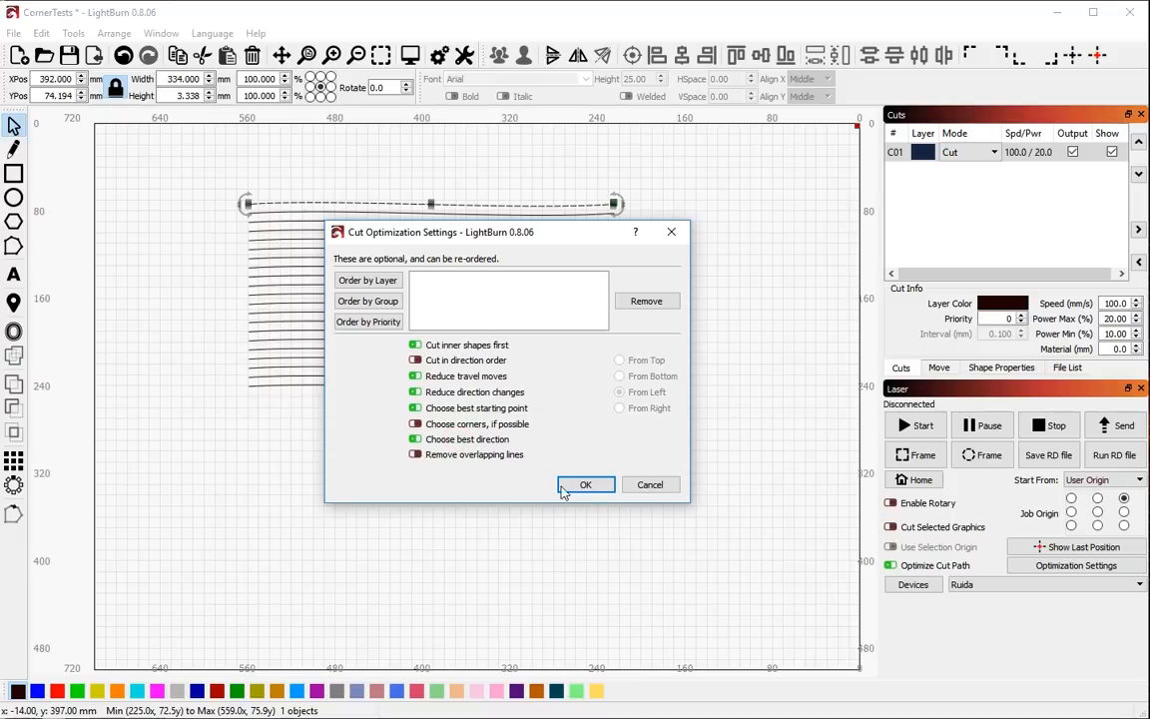
click(587, 486)
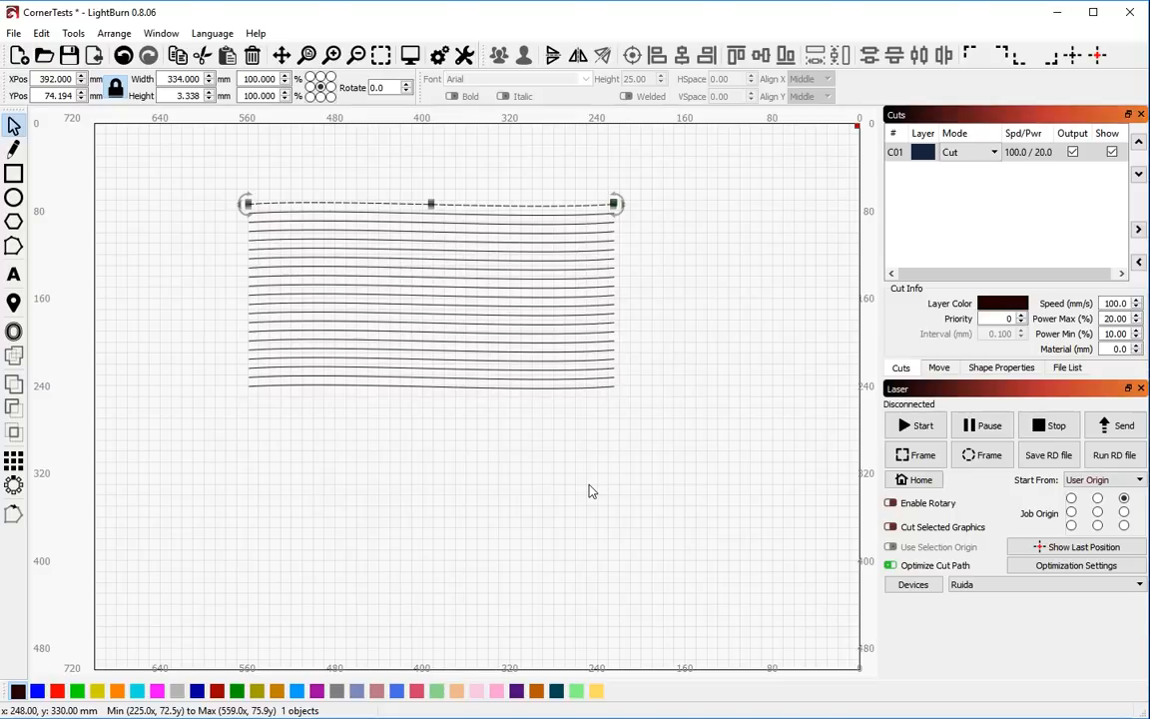
key(alt+p)
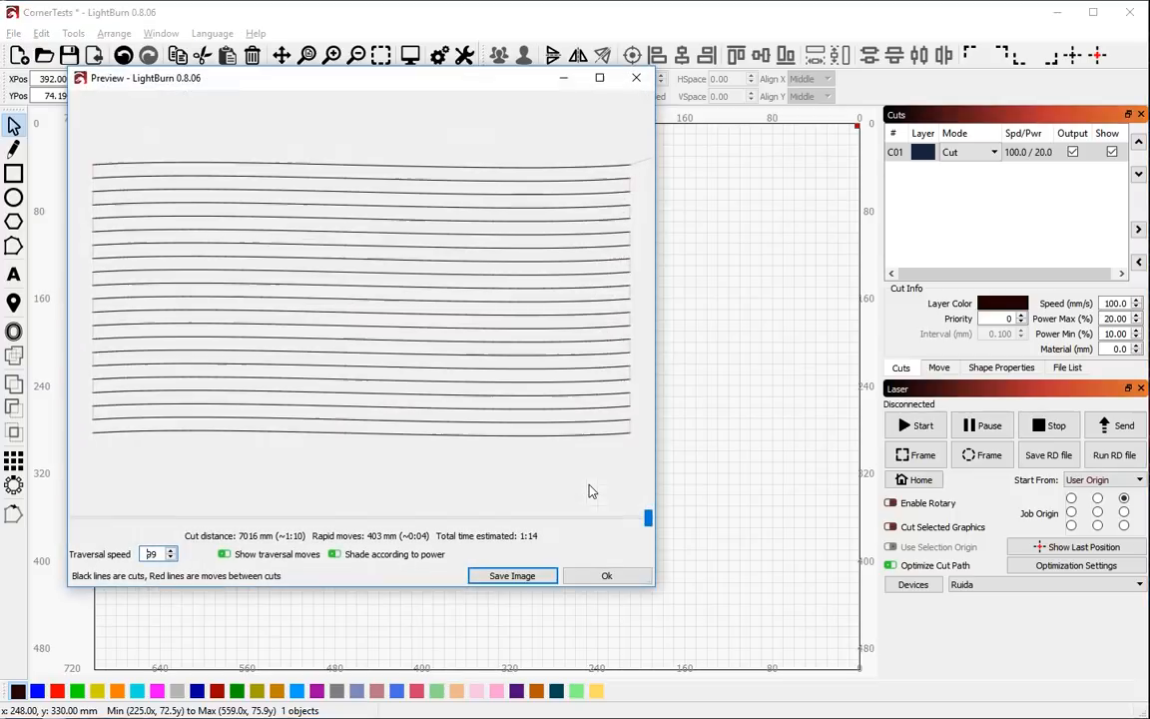
drag(648, 518, 108, 579)
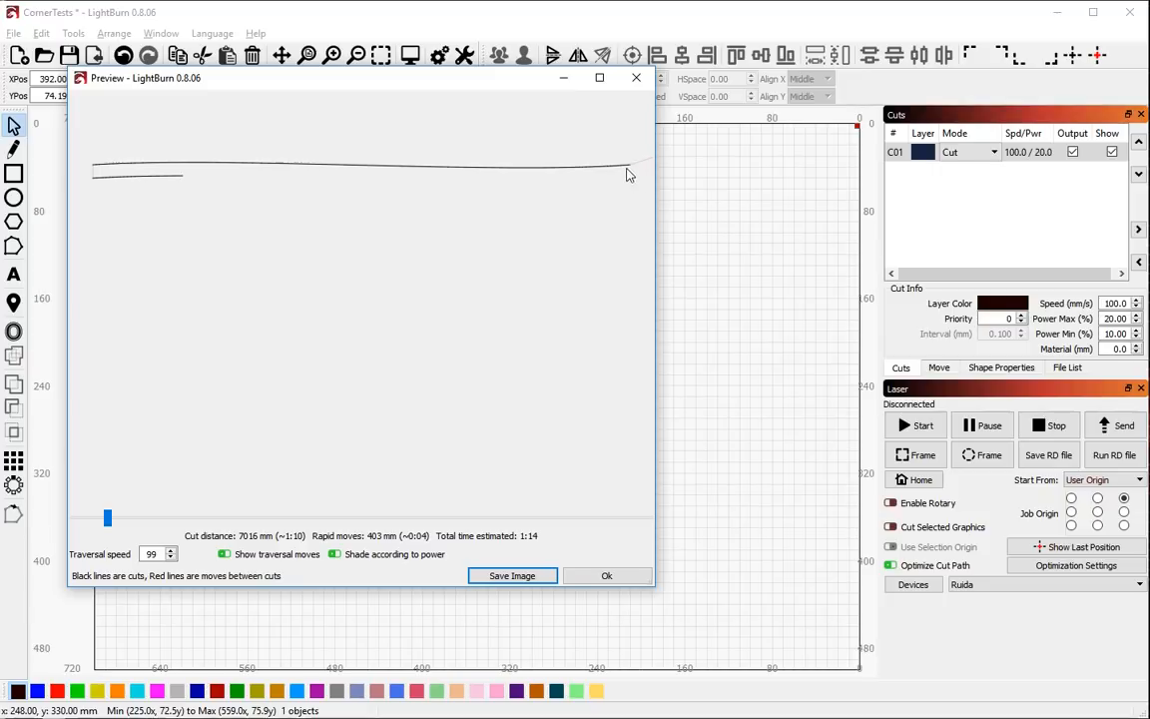
drag(108, 519, 625, 518)
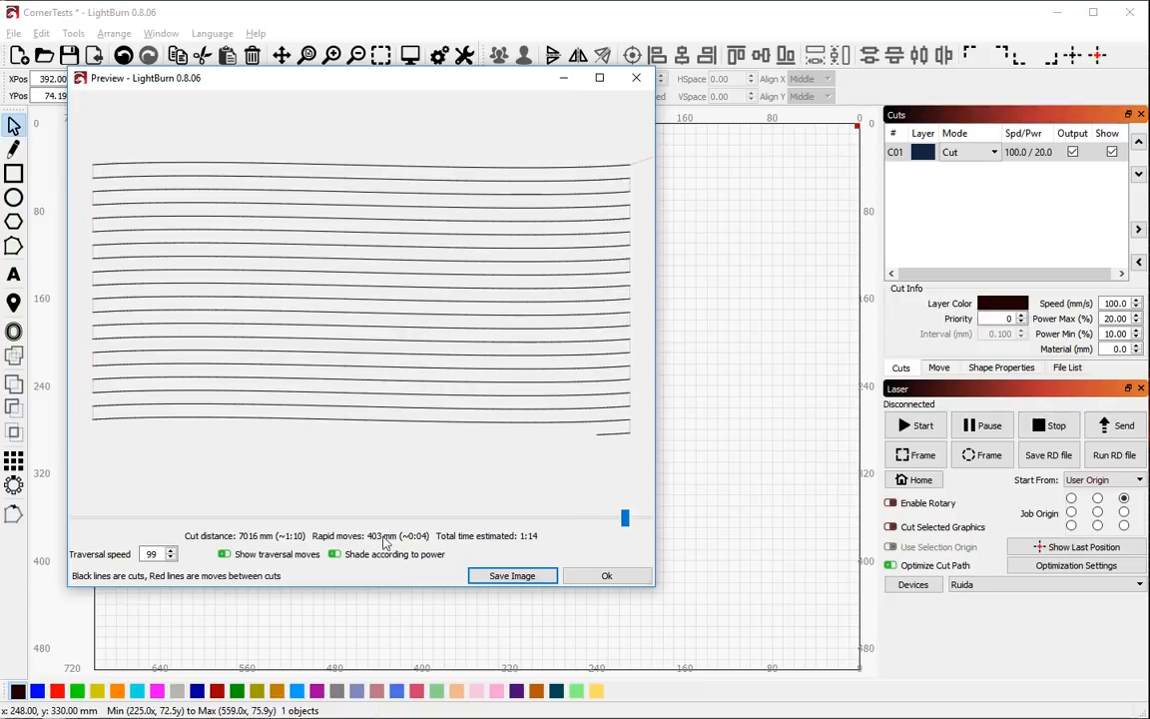
click(606, 575)
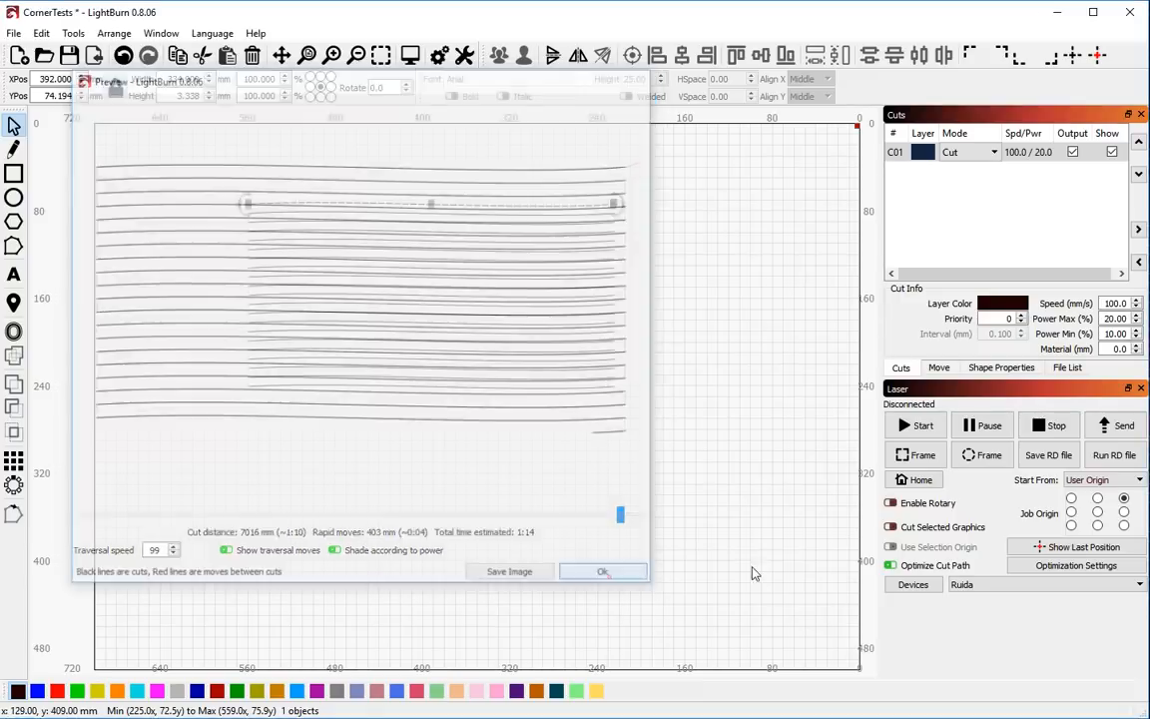
- Turn off Choose best direction and Choose best starting point in the cut optimization settings, keeping Reduce travel moves on
click(1064, 565)
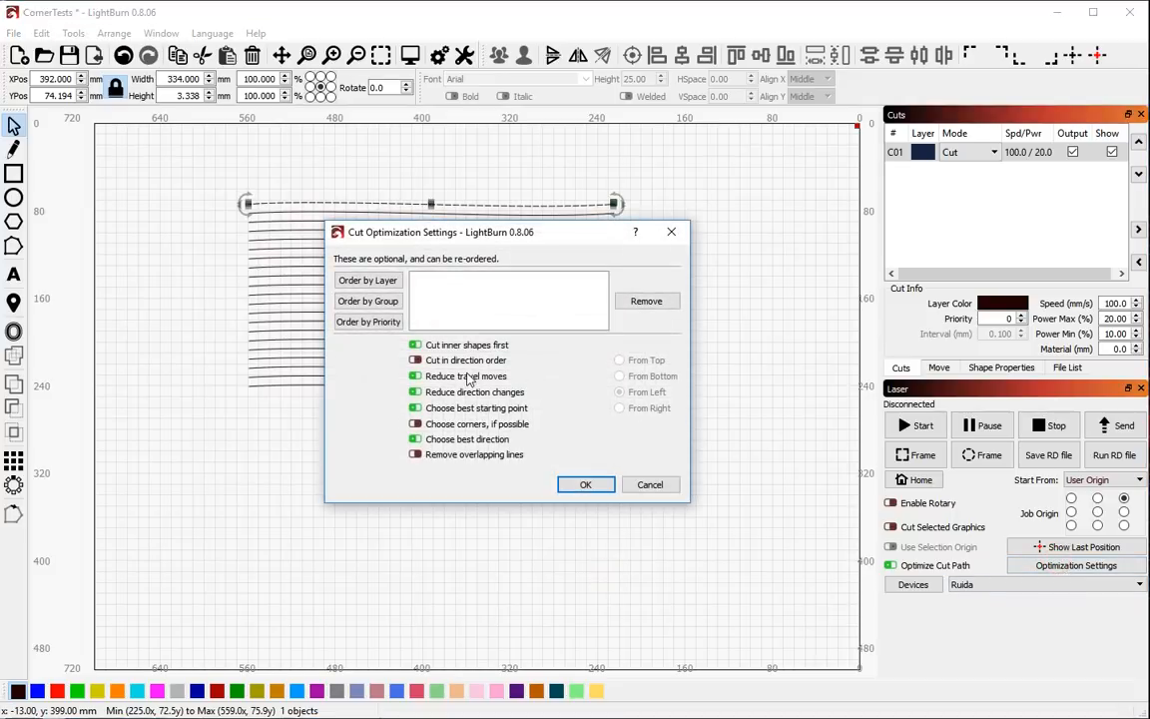
click(461, 377)
click(456, 374)
click(460, 439)
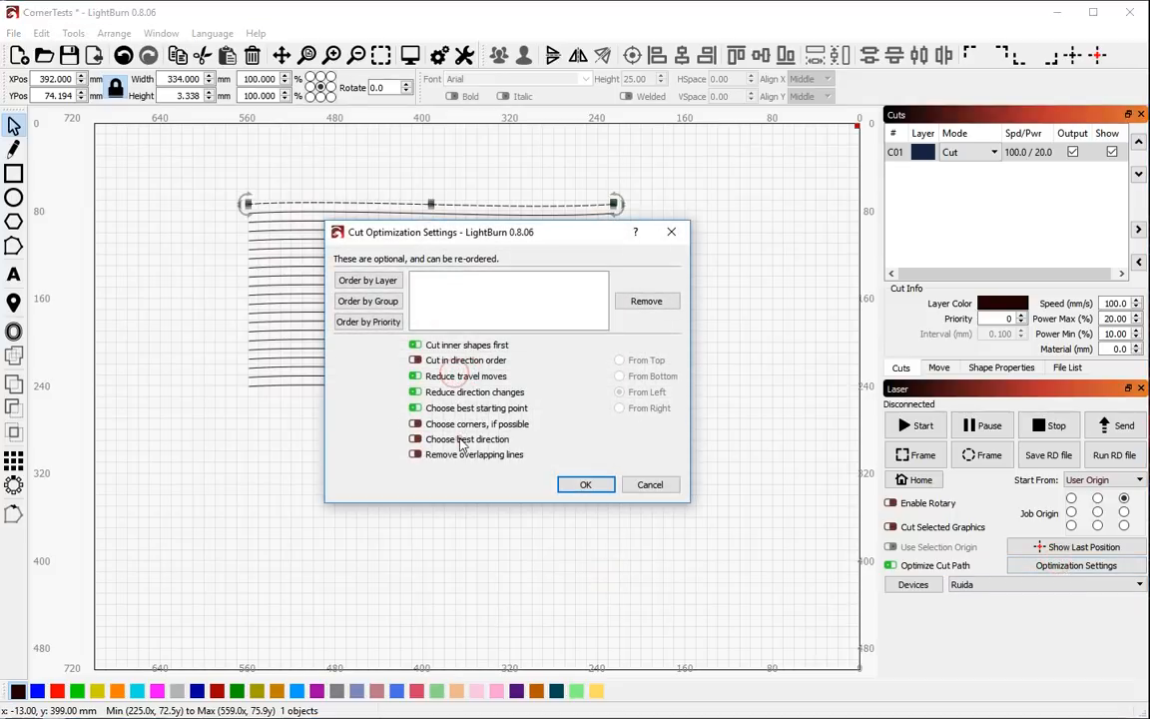
click(457, 408)
click(583, 485)
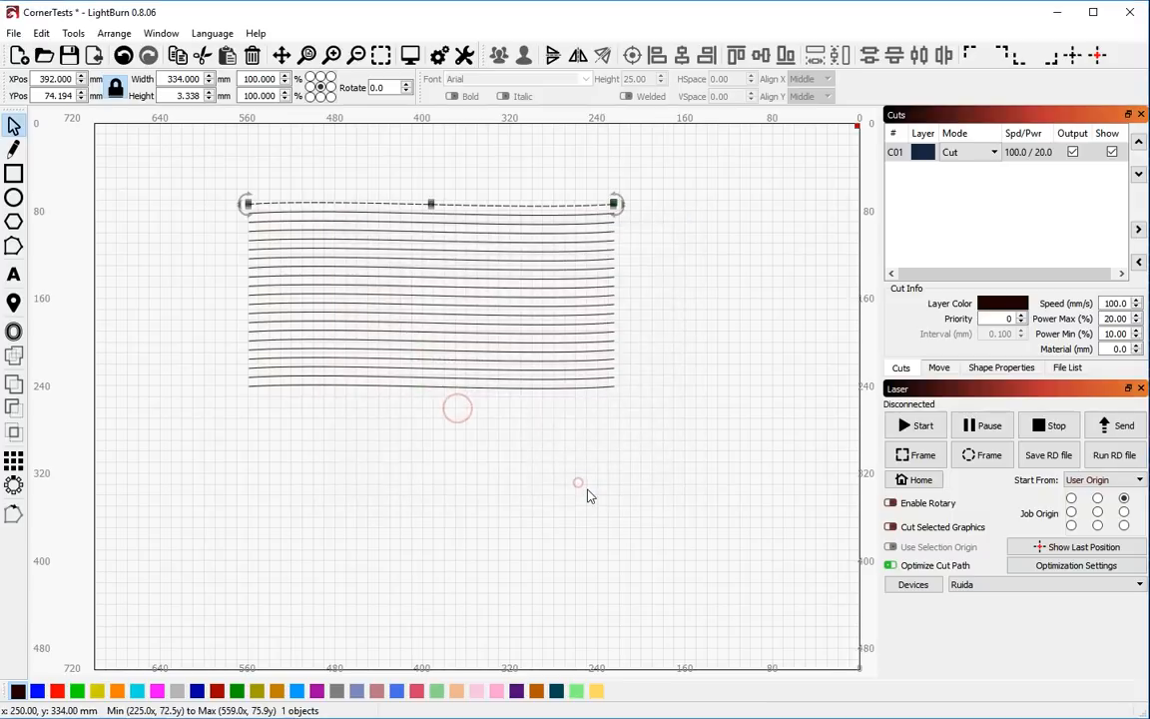
- Preview the curved lines without best direction or starting point and examine the rapid moves and estimated time
key(alt+p)
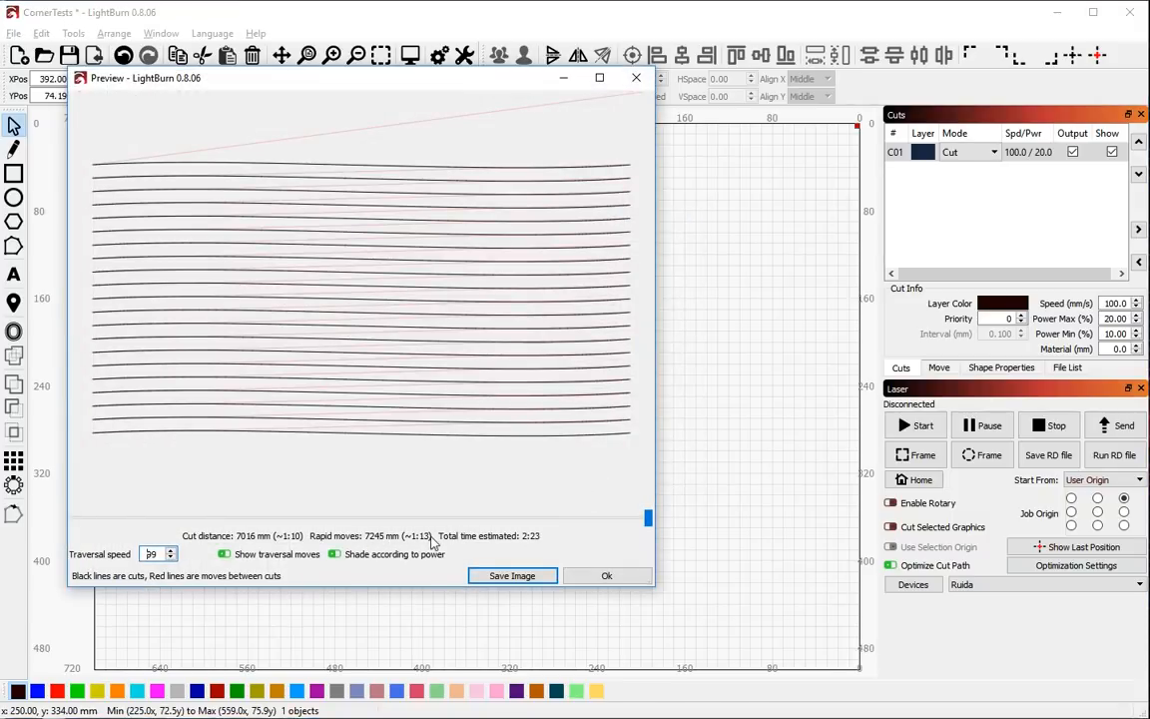
drag(646, 516, 527, 517)
click(606, 575)
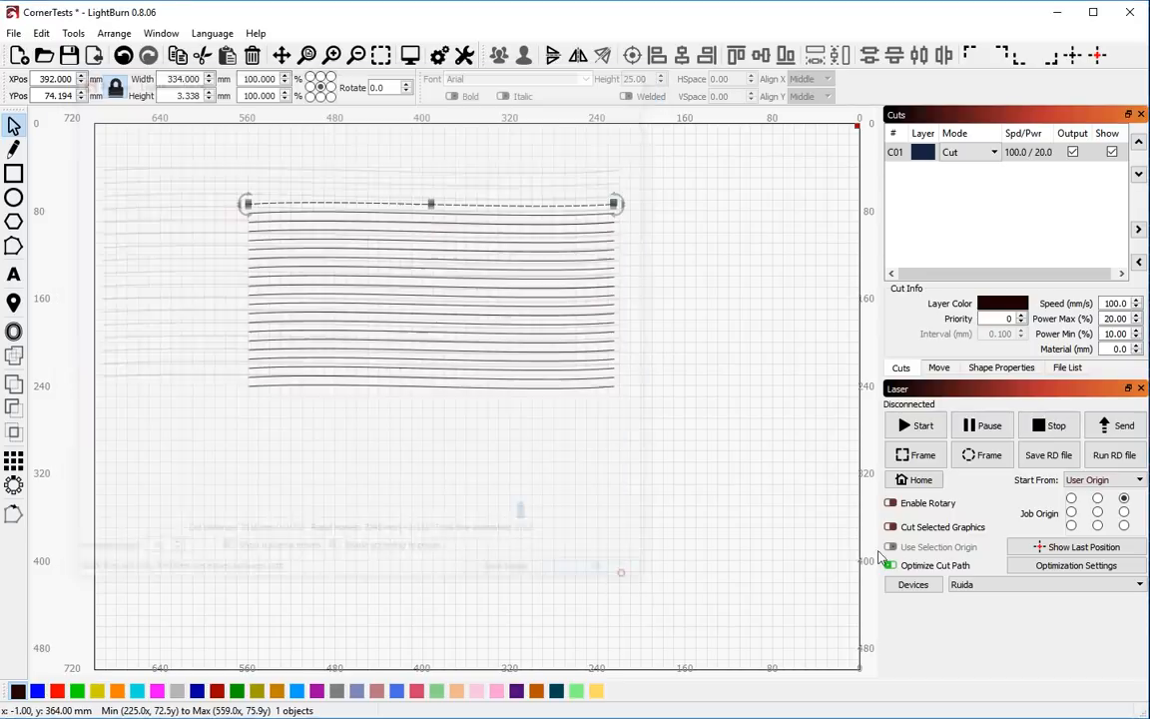
- Turn Choose best direction and Choose best starting point back on in the cut optimization settings
click(1076, 566)
click(466, 442)
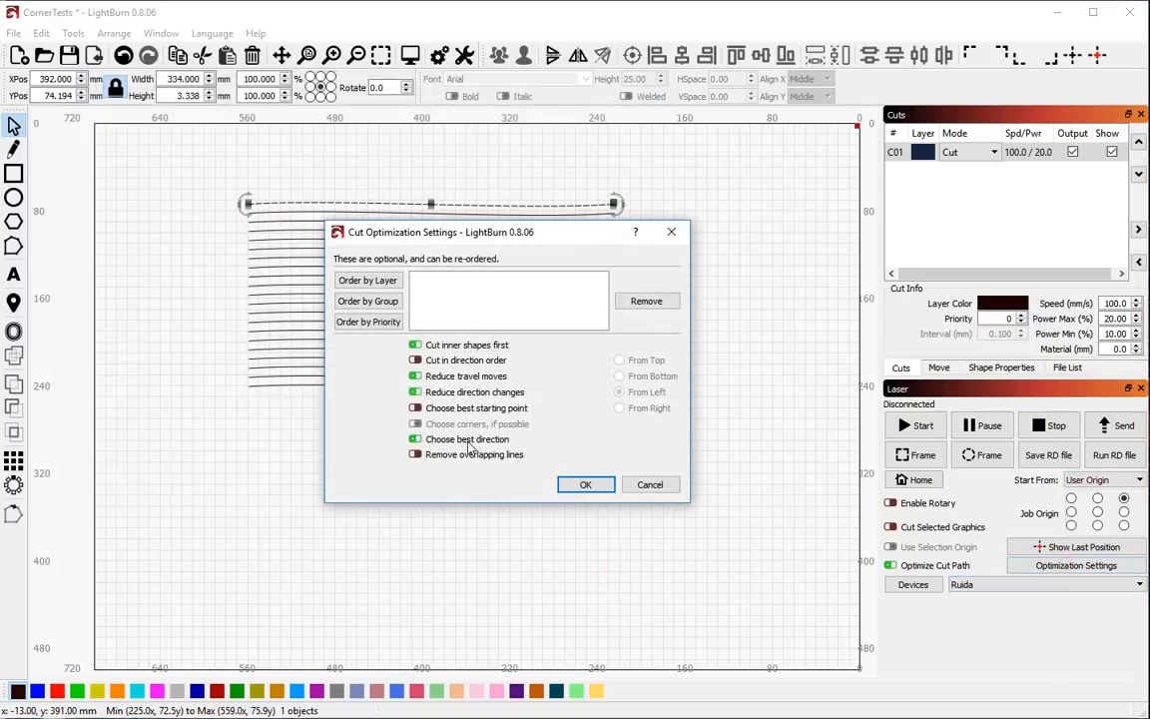
click(445, 406)
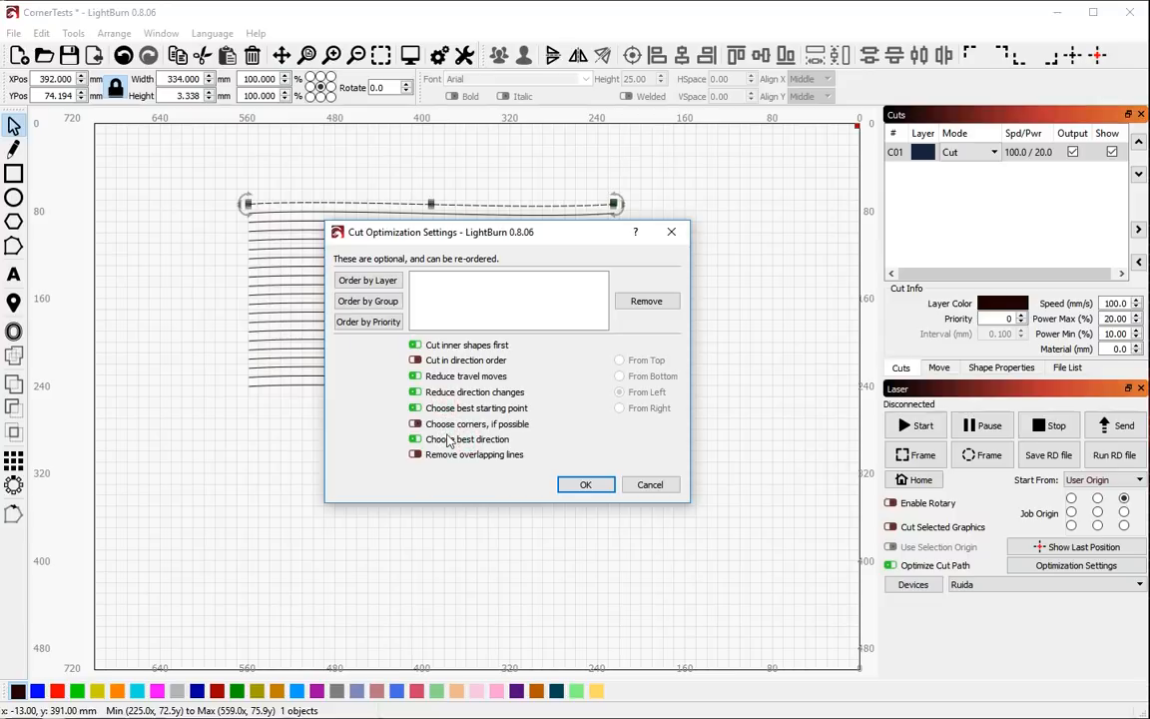
click(590, 485)
- Preview the curved lines with both options on and scrub through the alternating cut path
key(alt+p)
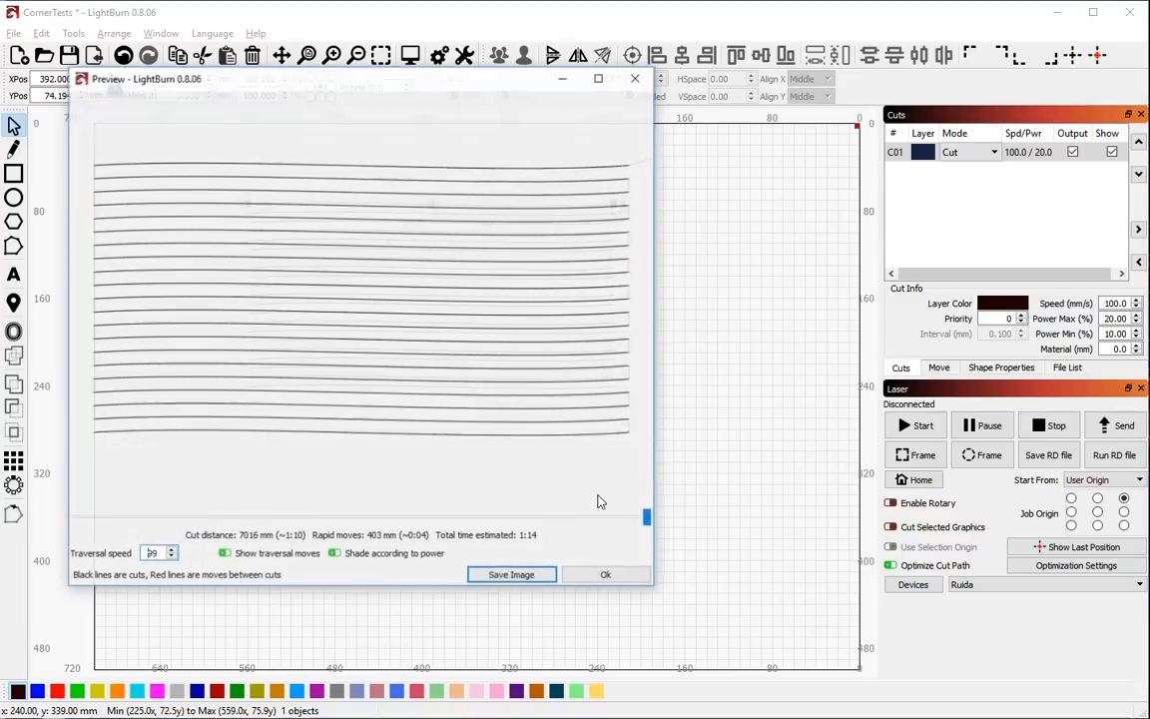
mouse_move(500, 526)
mouse_down()
mouse_move(77, 507)
mouse_move(610, 518)
mouse_up()
click(616, 573)
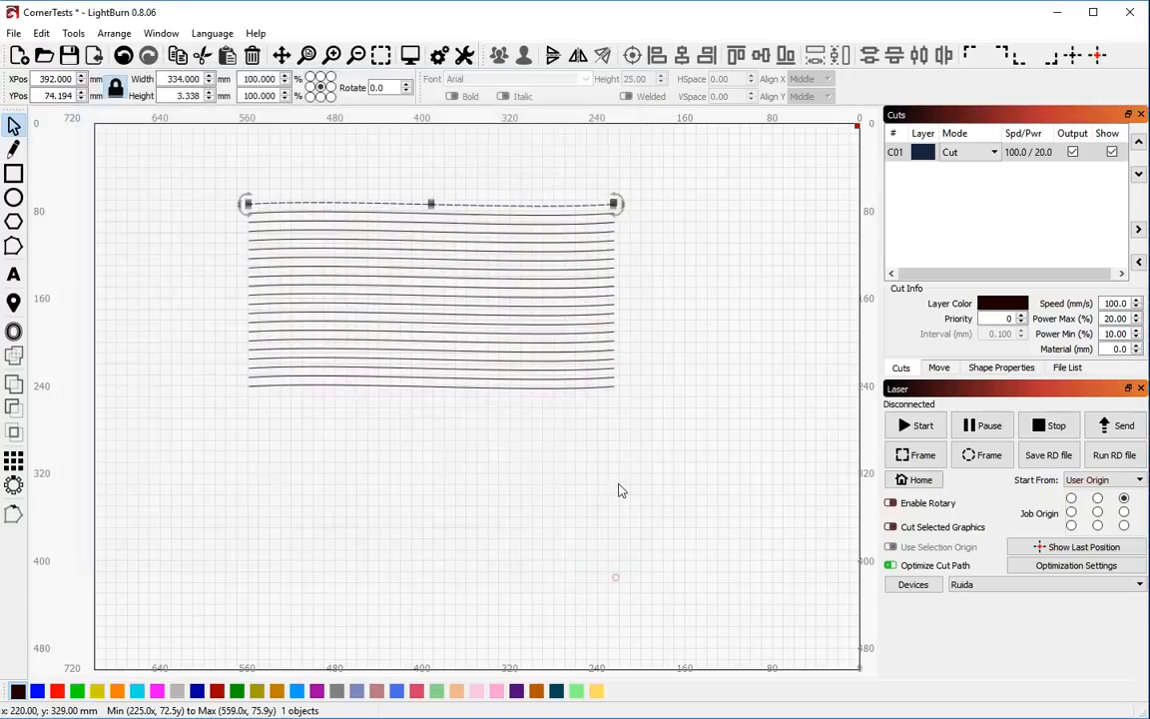
- Delete the entire stack of curved lines from the workspace
click(579, 490)
mouse_move(196, 156)
mouse_down()
mouse_move(732, 461)
mouse_move(747, 487)
mouse_up()
key(Delete)
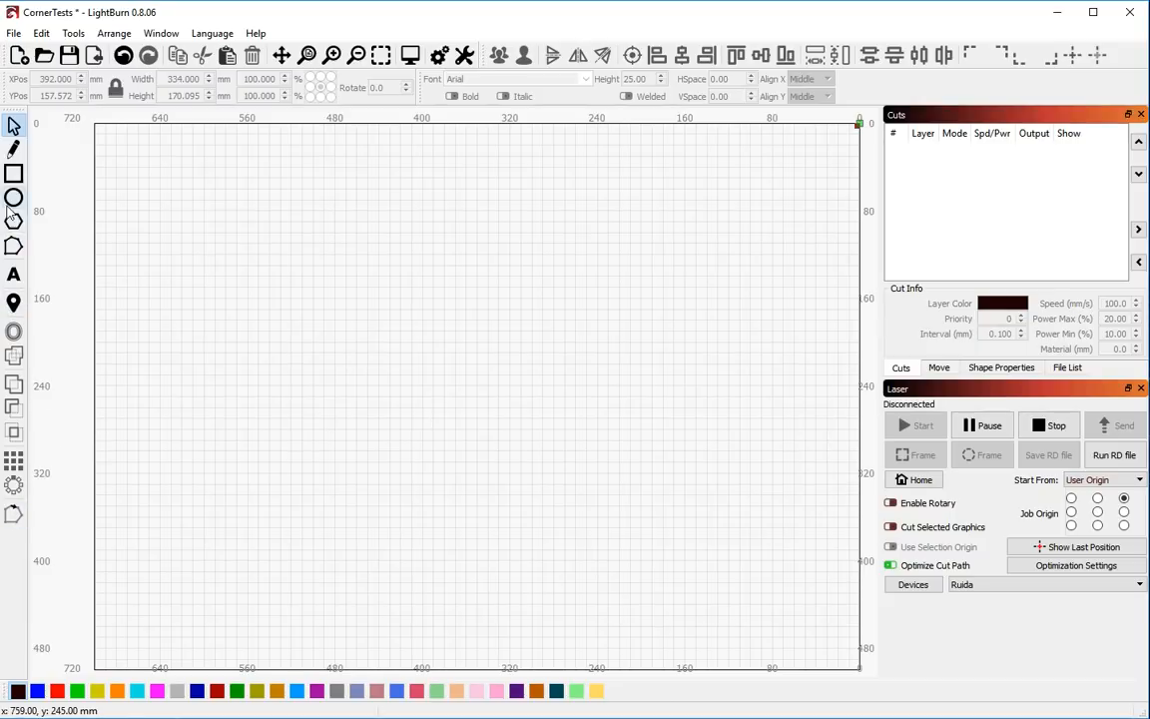
- Draw a rectangle about 51 mm wide and 44 mm high in the lower-left area of the workspace
click(13, 174)
drag(235, 242, 245, 570)
key(Escape)
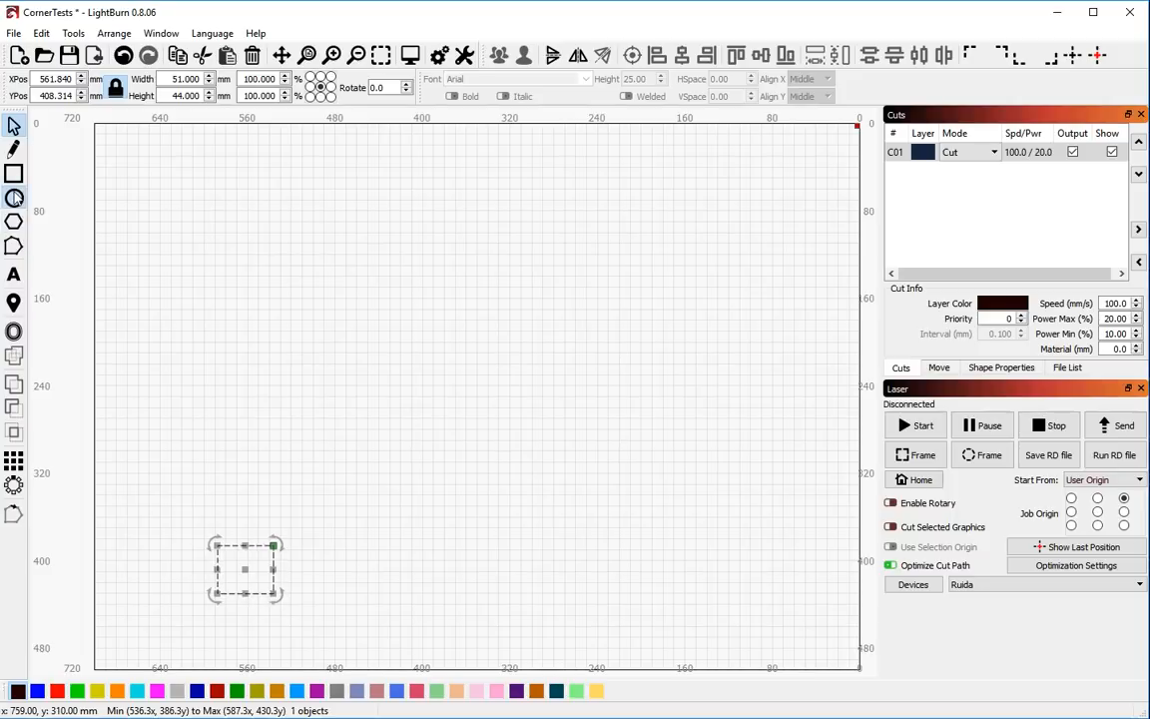
- Draw a small hexagon centred inside the rectangle
click(14, 200)
click(15, 224)
scroll(189, 549, down, 1)
scroll(237, 566, up, 2)
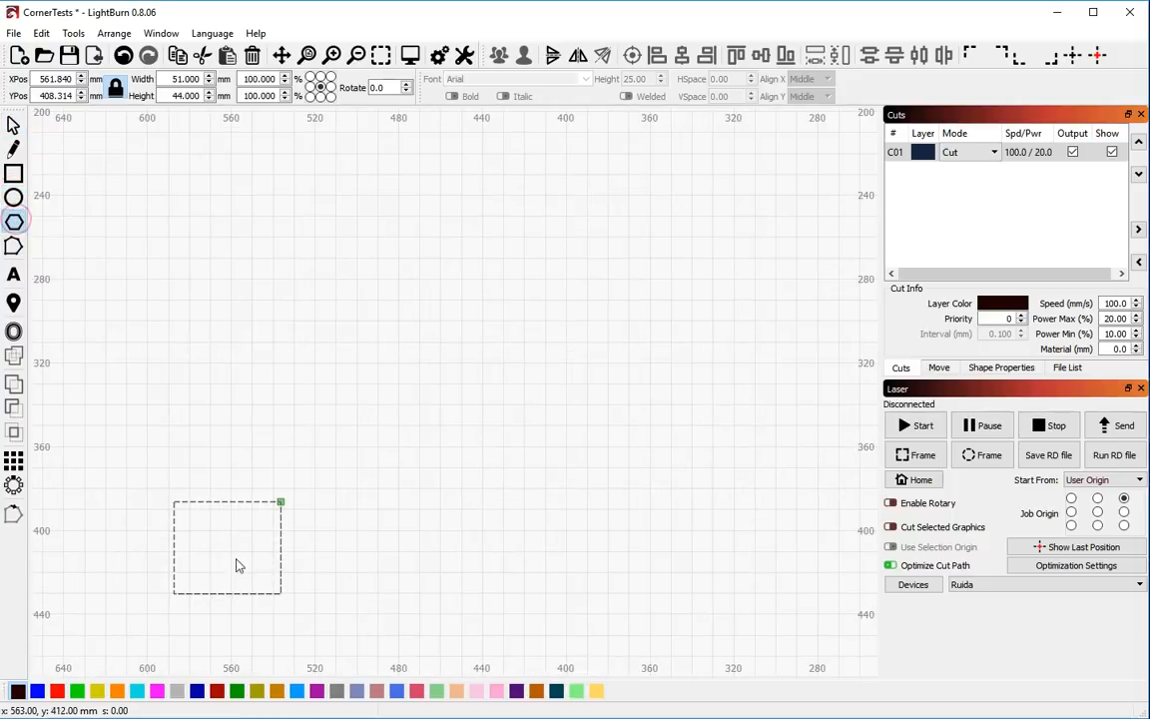
drag(206, 526, 250, 565)
key(Escape)
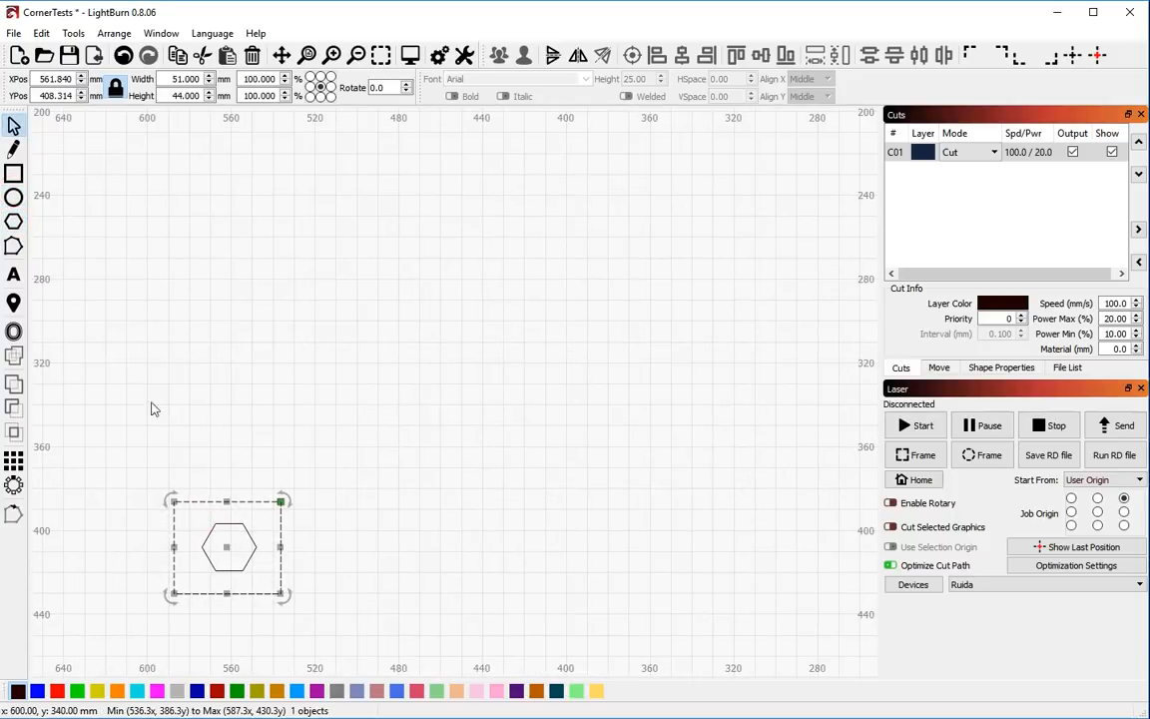
- Set up a grid array of the rectangle and hexagon with 5 columns and 5 rows, with the vertical reverse direction turned off
key(ctrl+a)
click(12, 463)
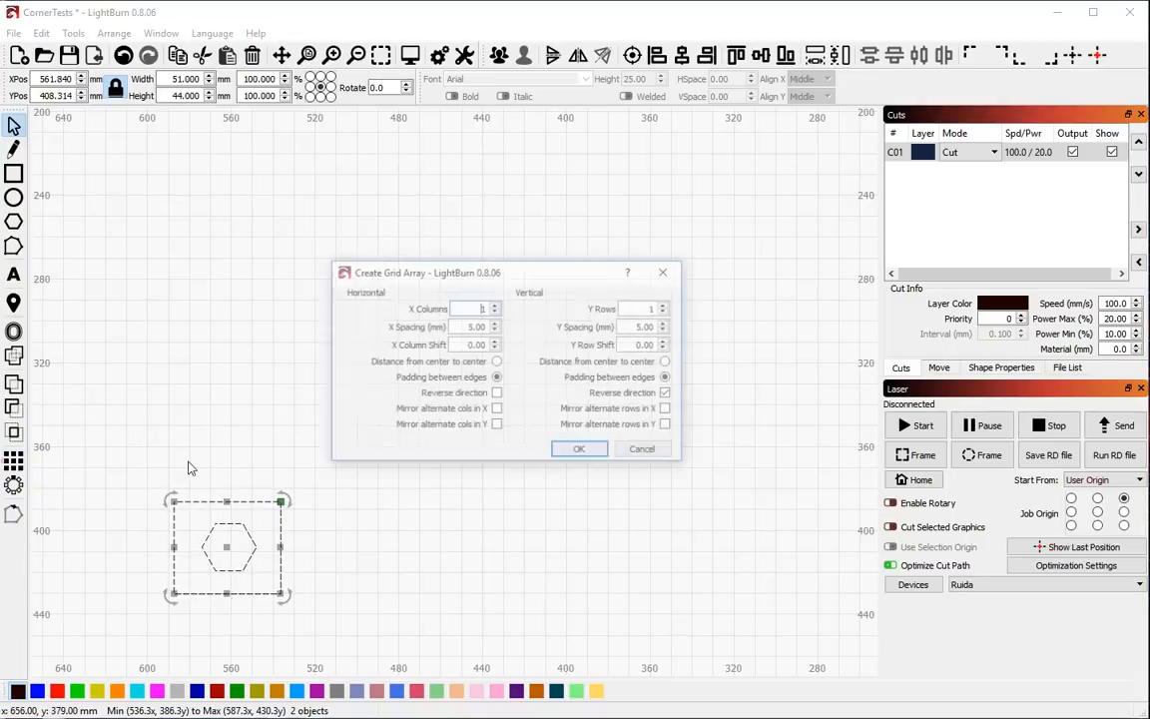
scroll(464, 309, up, 5)
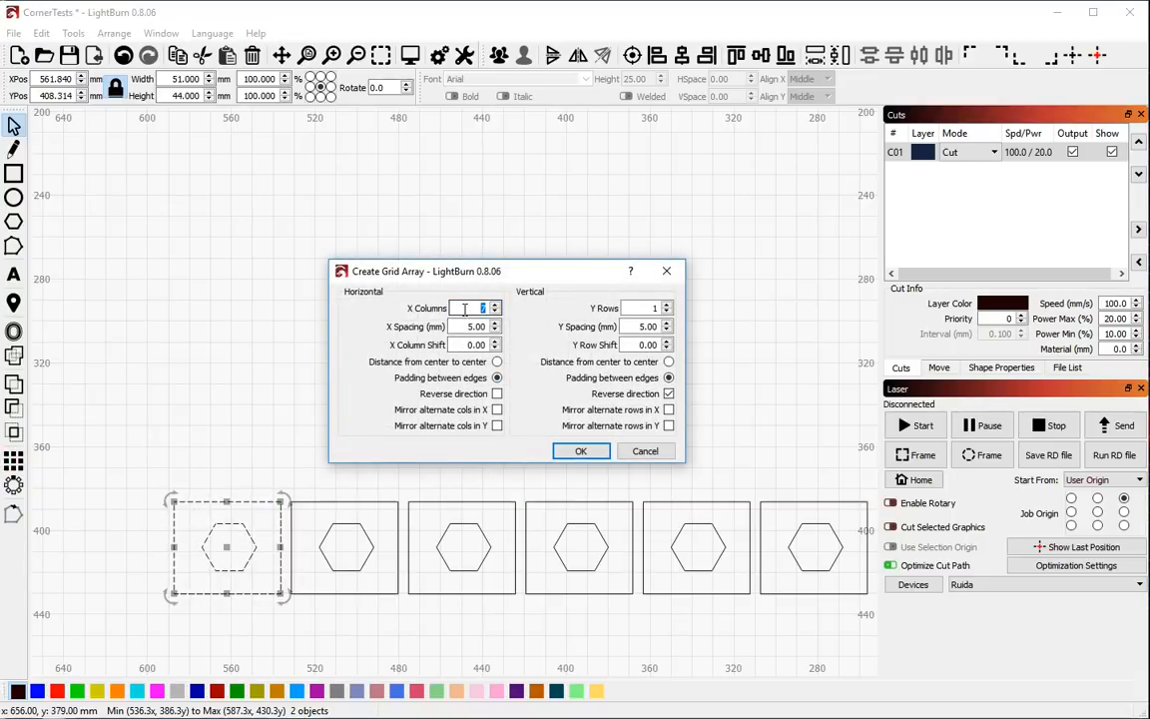
scroll(464, 310, down, 1)
scroll(648, 308, up, 1)
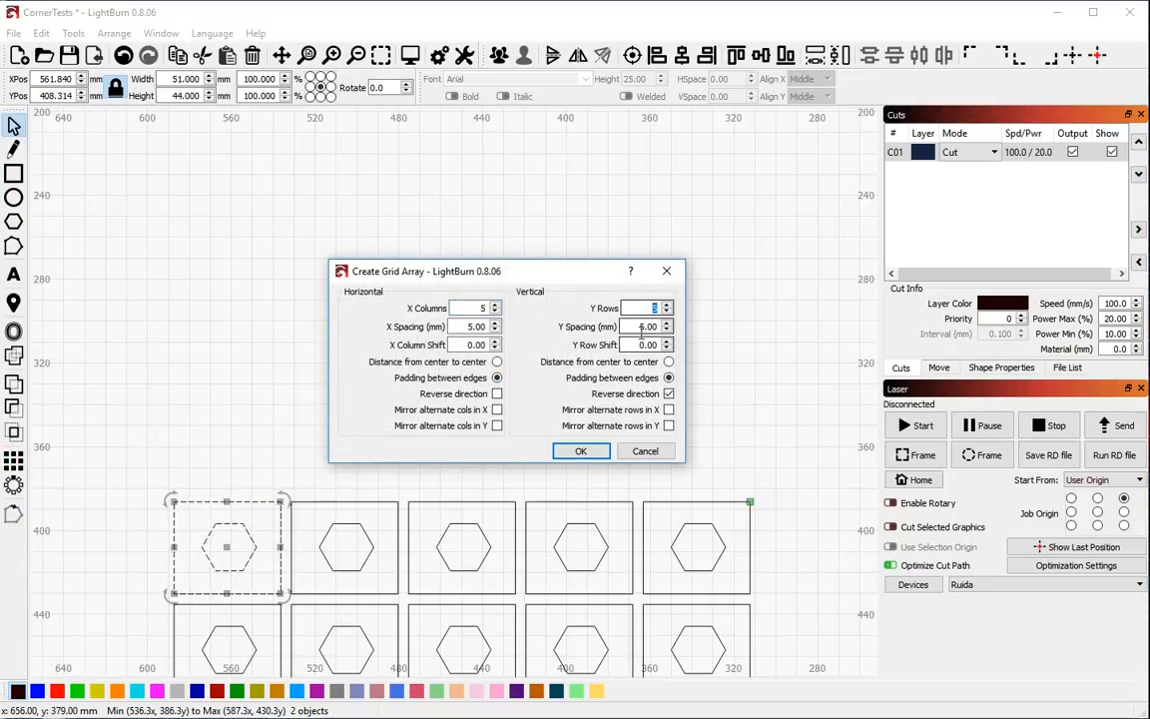
click(669, 395)
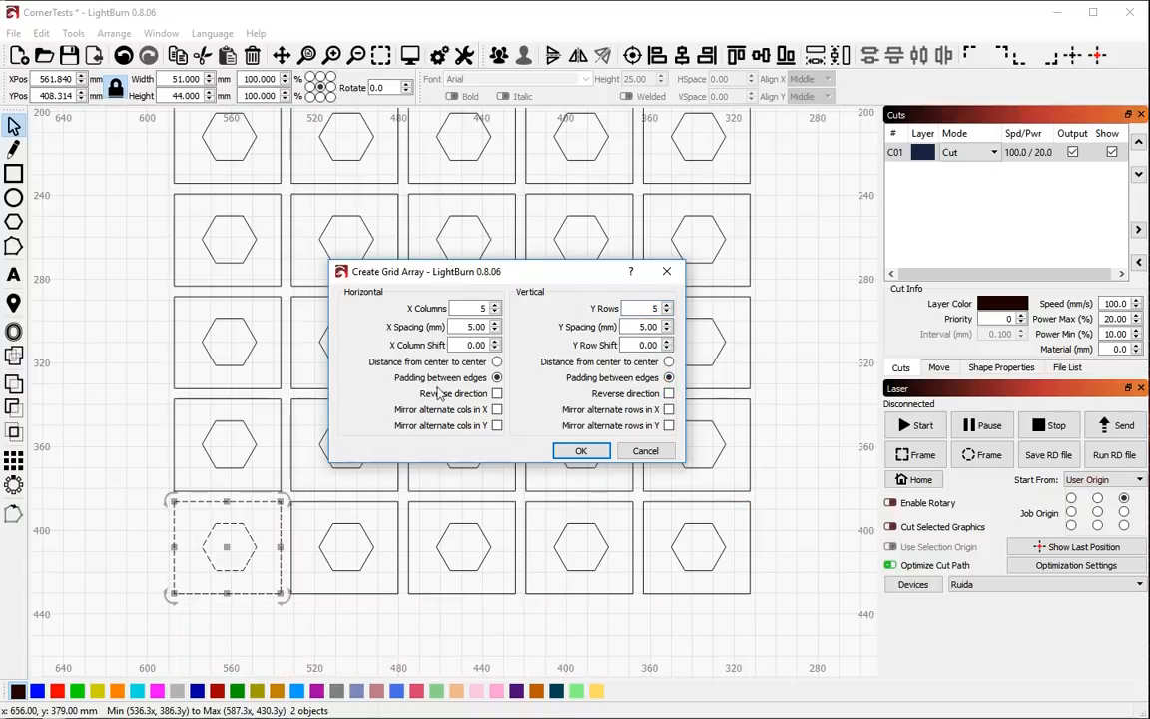
- Set the grid array's X spacing and Y spacing to 0 mm so neighbouring rectangles share edges
drag(465, 326, 566, 332)
text(0)
key(Tab)
key(Tab)
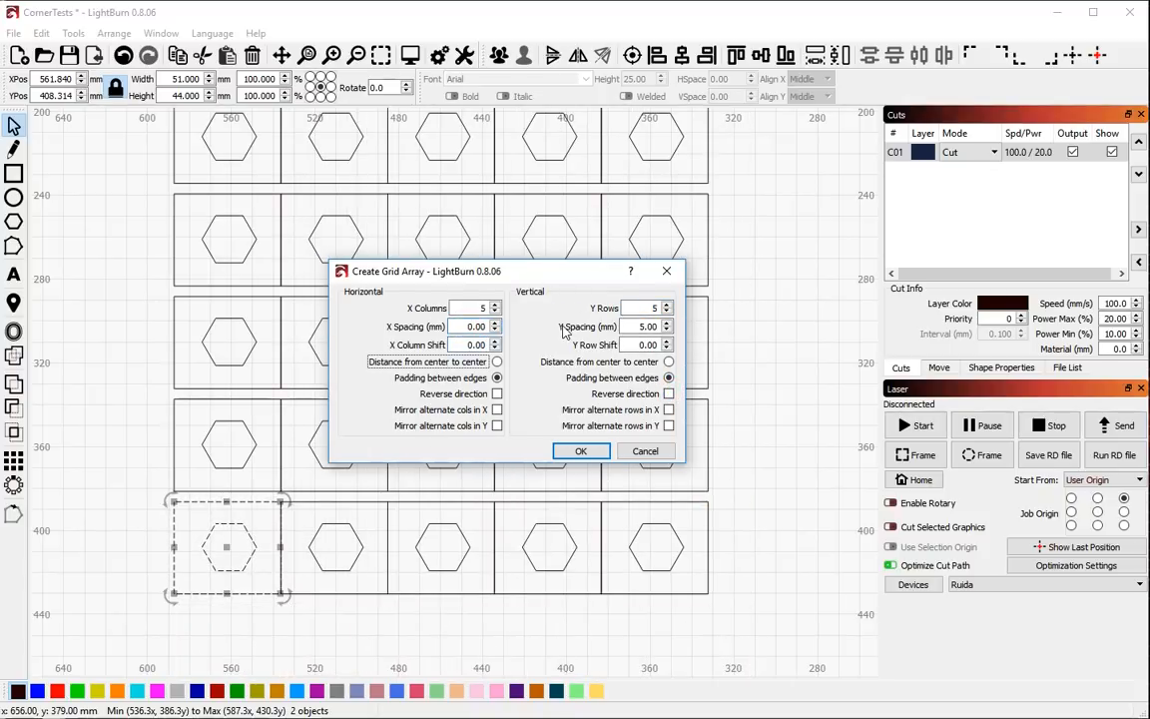
key(Tab)
key(Tab)
key(Tab)
key(Tab)
key(Tab)
text(0)
key(Tab)
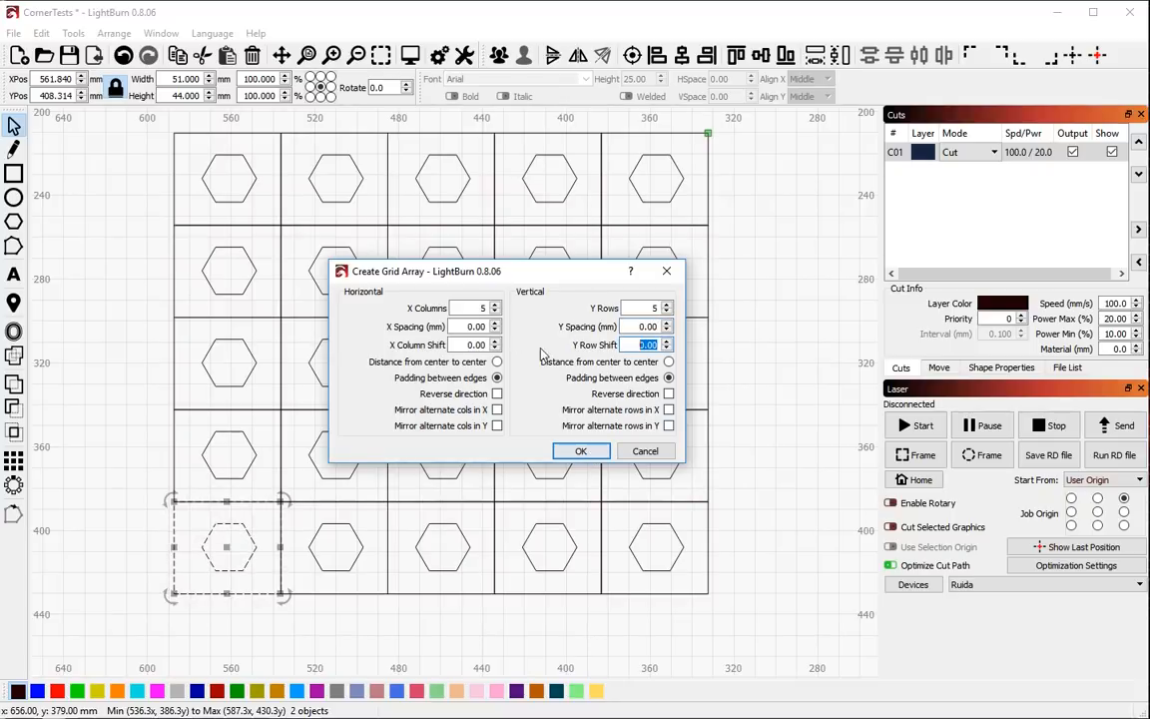
- Try 1 mm X and Y spacing in the grid array, return both to 0 mm, and create the array
click(495, 322)
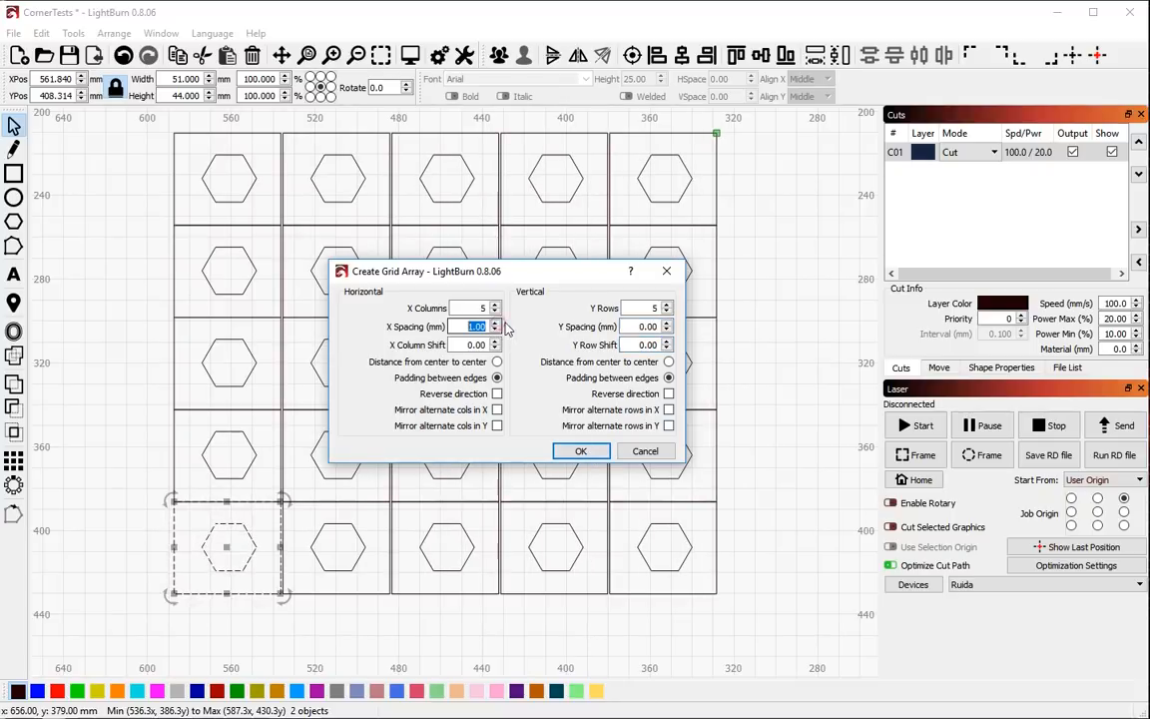
click(667, 323)
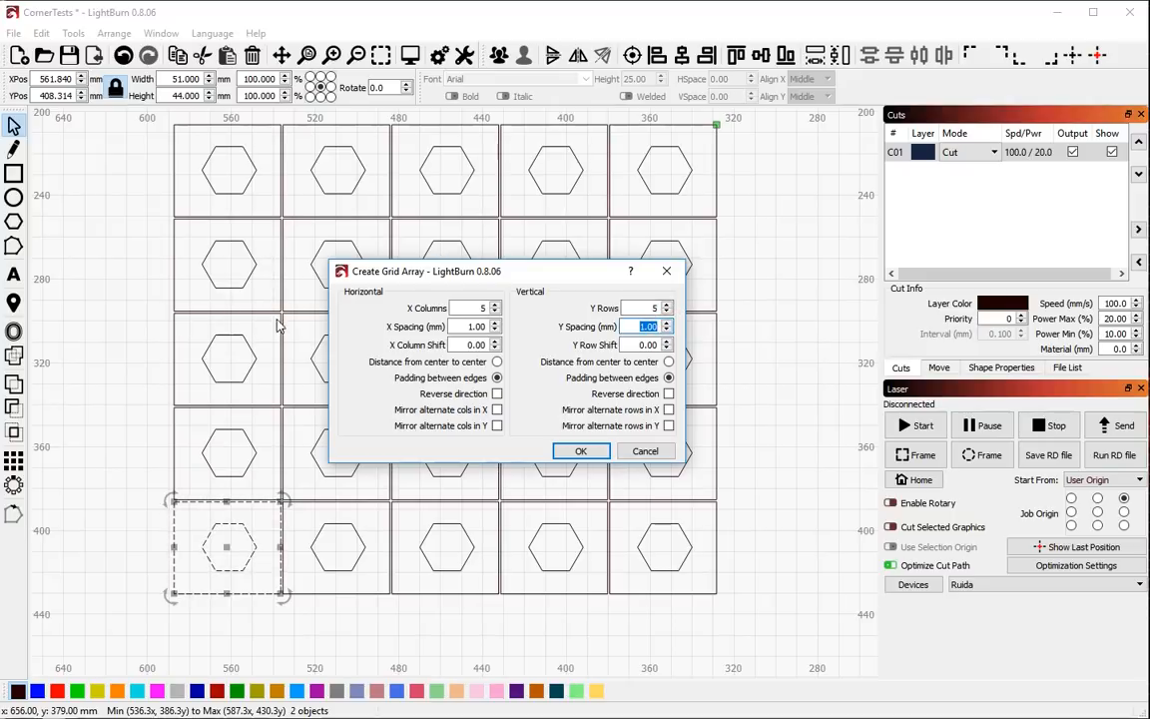
click(460, 328)
scroll(461, 327, down, 1)
click(633, 326)
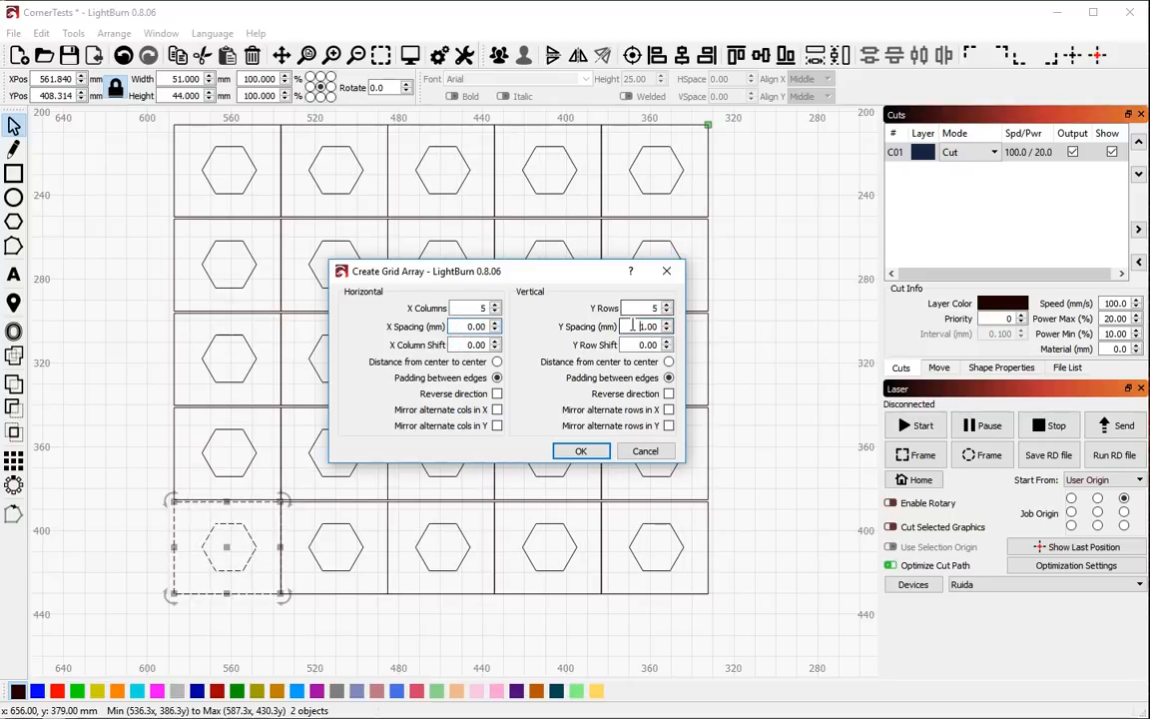
scroll(631, 324, down, 1)
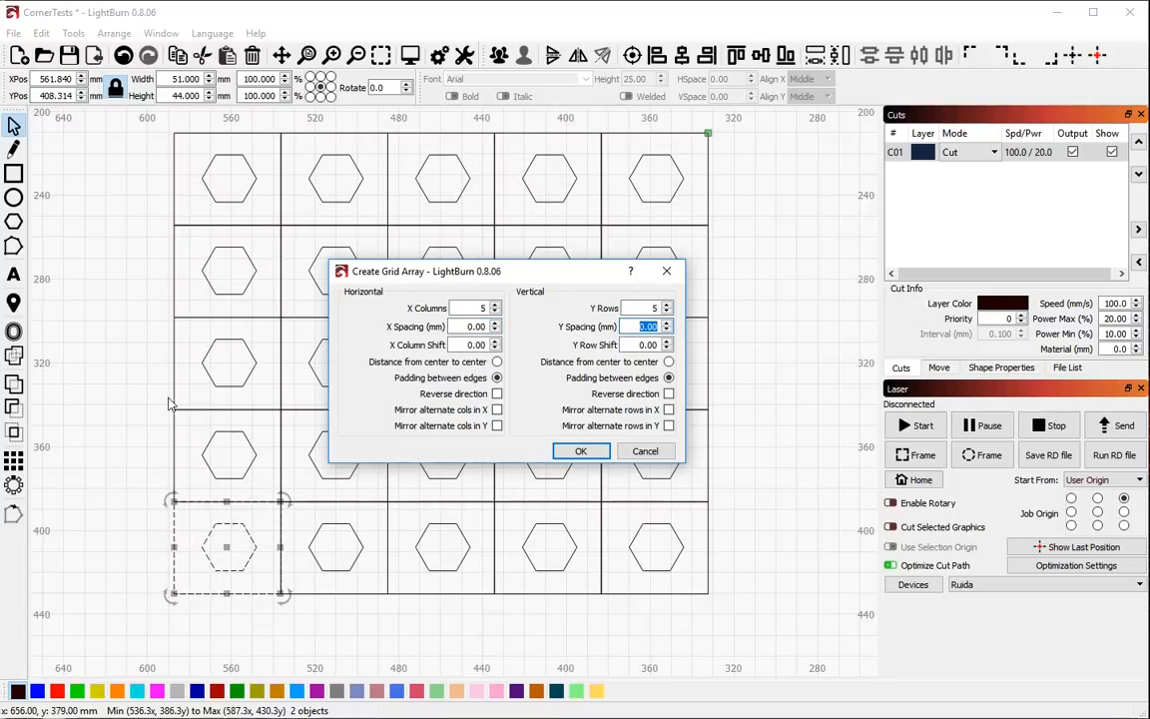
click(581, 450)
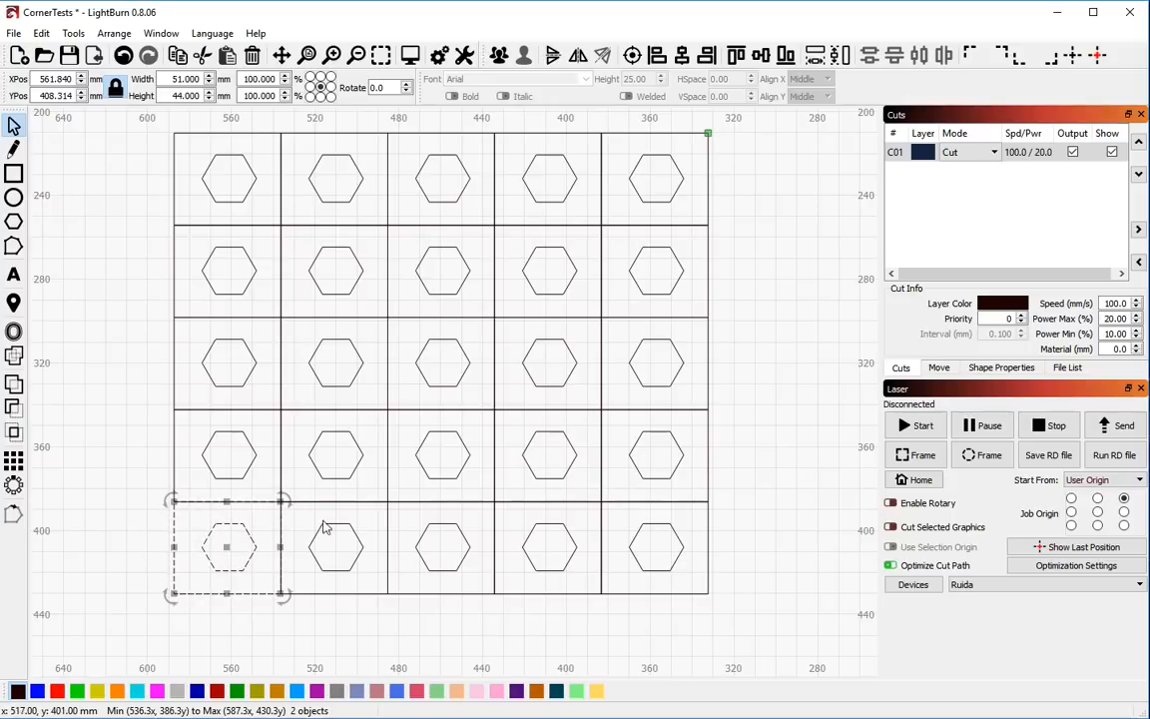
- Preview the grid's cut path and scrub back through the last part of the cutting sequence
scroll(398, 497, down, 1)
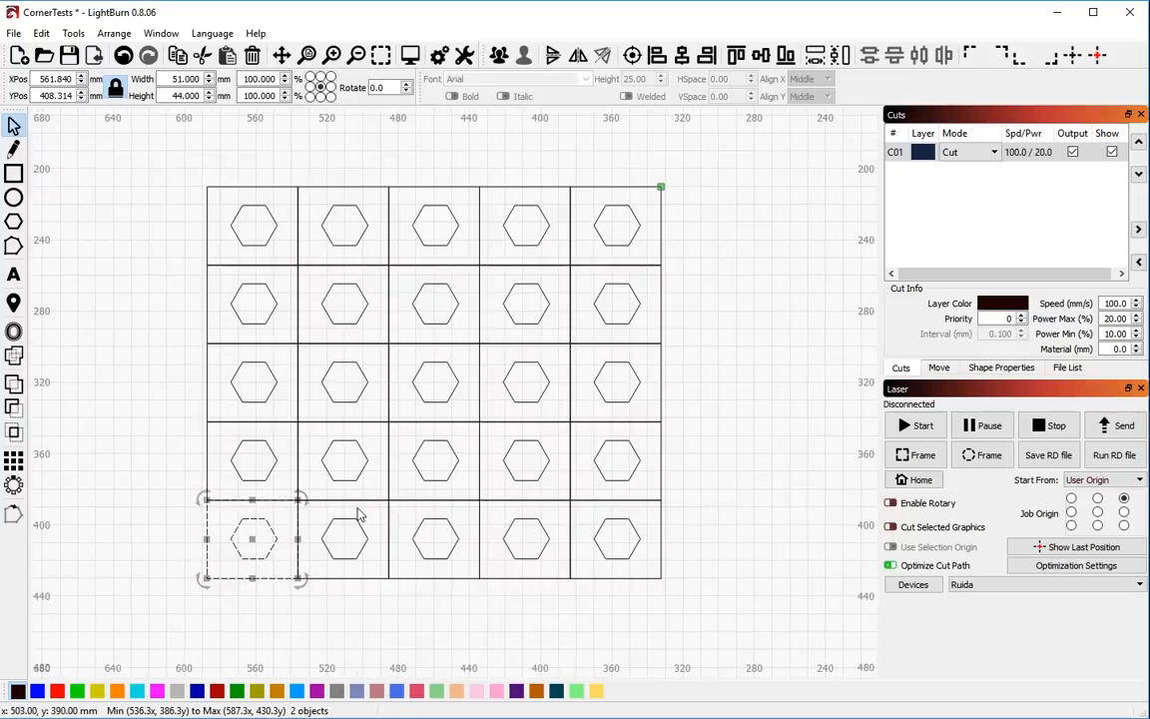
key(alt+p)
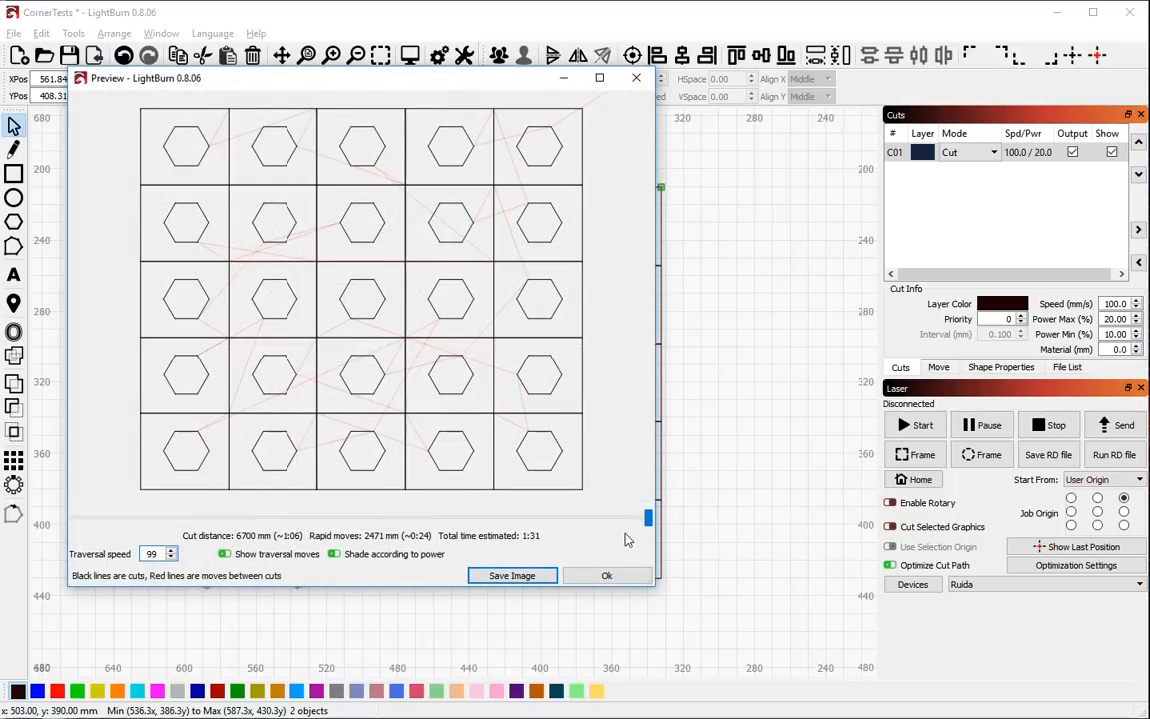
mouse_move(645, 518)
mouse_down()
mouse_move(100, 566)
mouse_move(70, 547)
mouse_move(604, 539)
mouse_move(299, 516)
mouse_move(526, 518)
mouse_up()
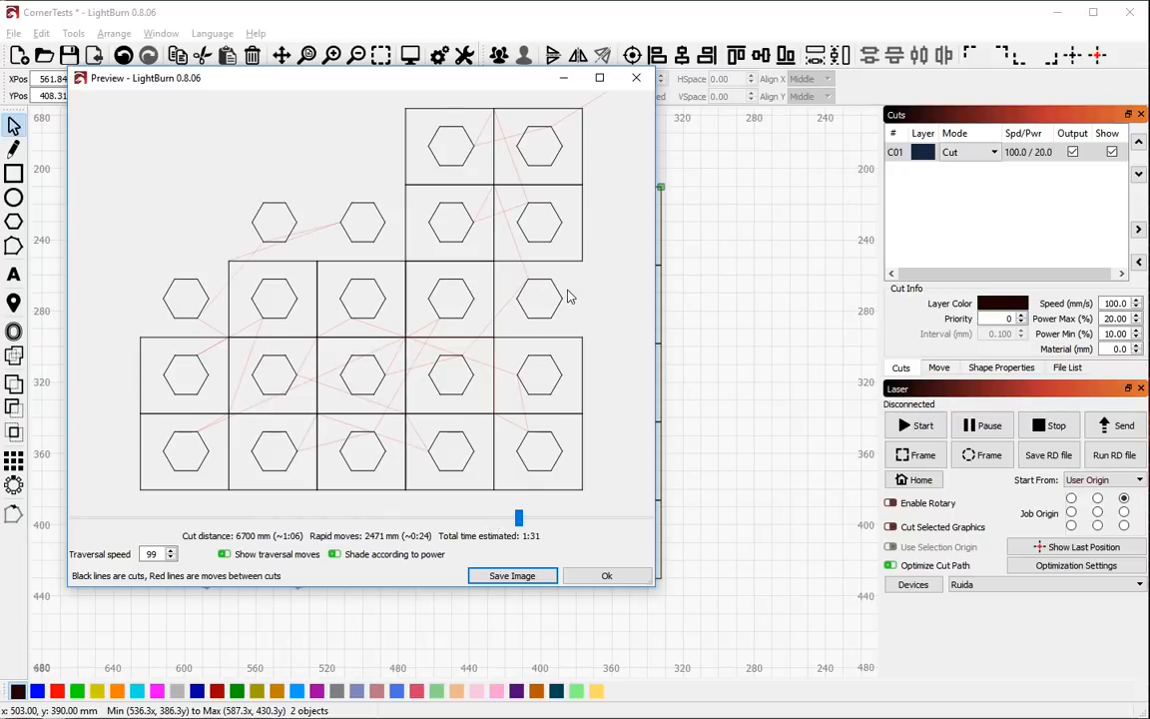
key(Escape)
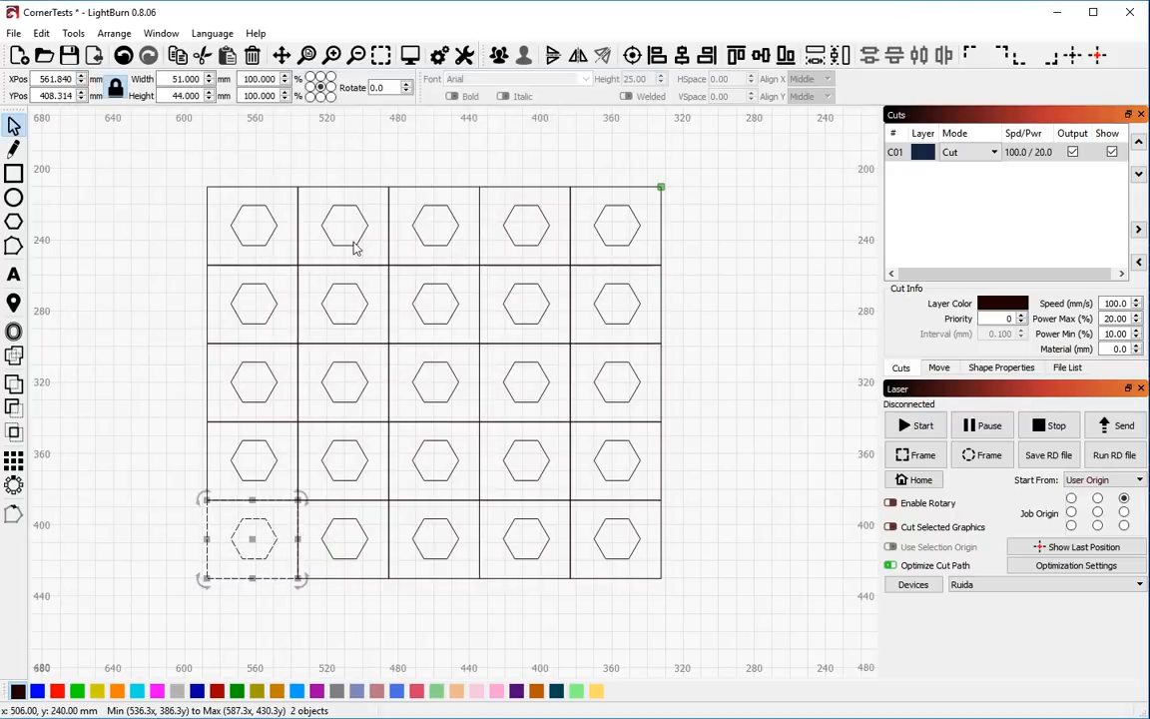
- Nudge the upper-right rectangle of the grid and its hexagon about 5 mm up and 5 mm to the right
scroll(374, 274, up, 4)
scroll(370, 283, down, 4)
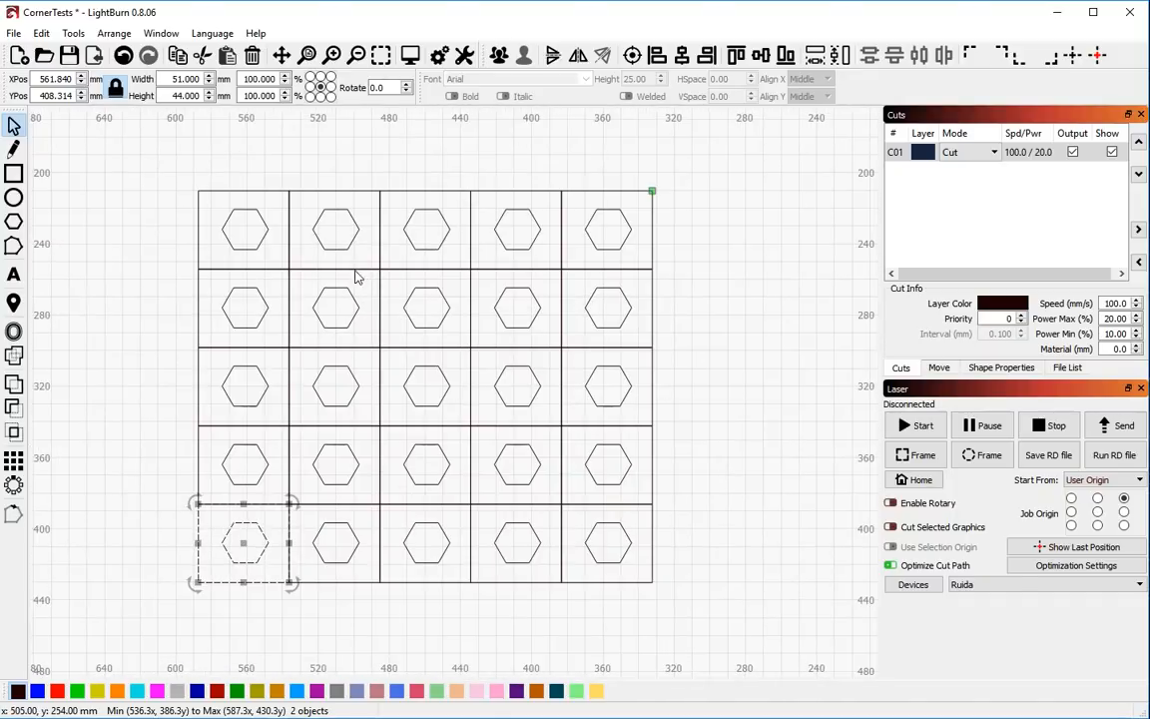
click(599, 193)
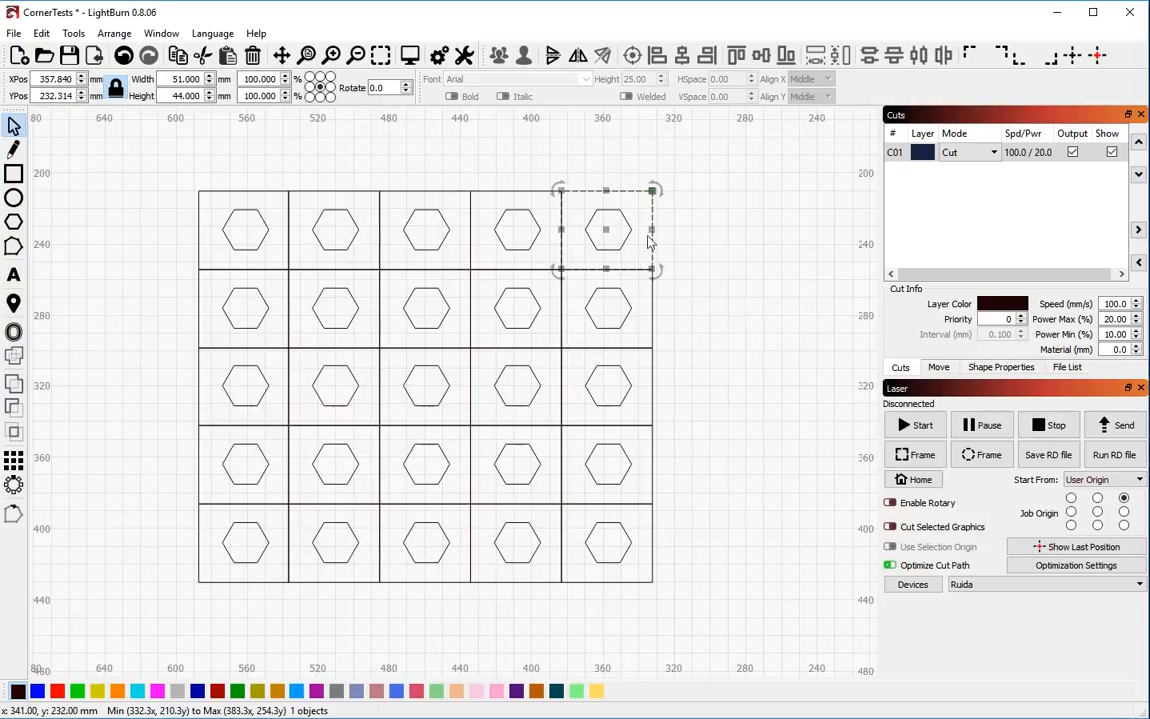
shift+click(629, 228)
key(Right)
key(Up)
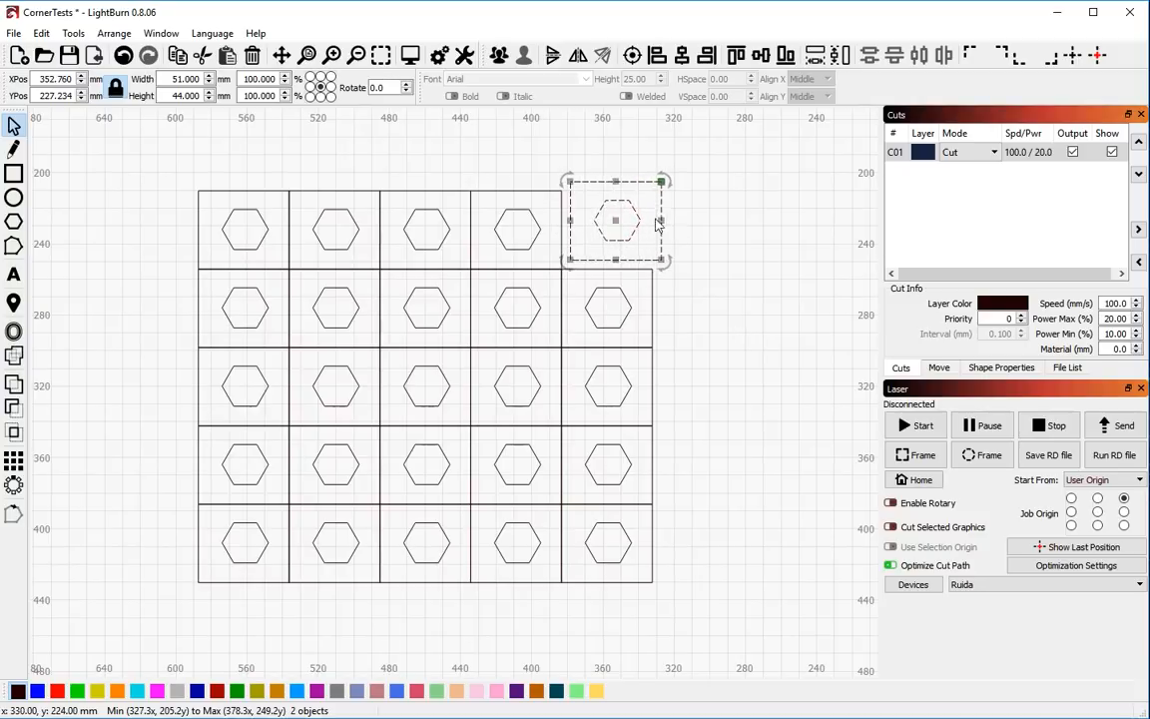
- Delete the left and bottom edges of the offset upper-right rectangle with node editing
click(704, 214)
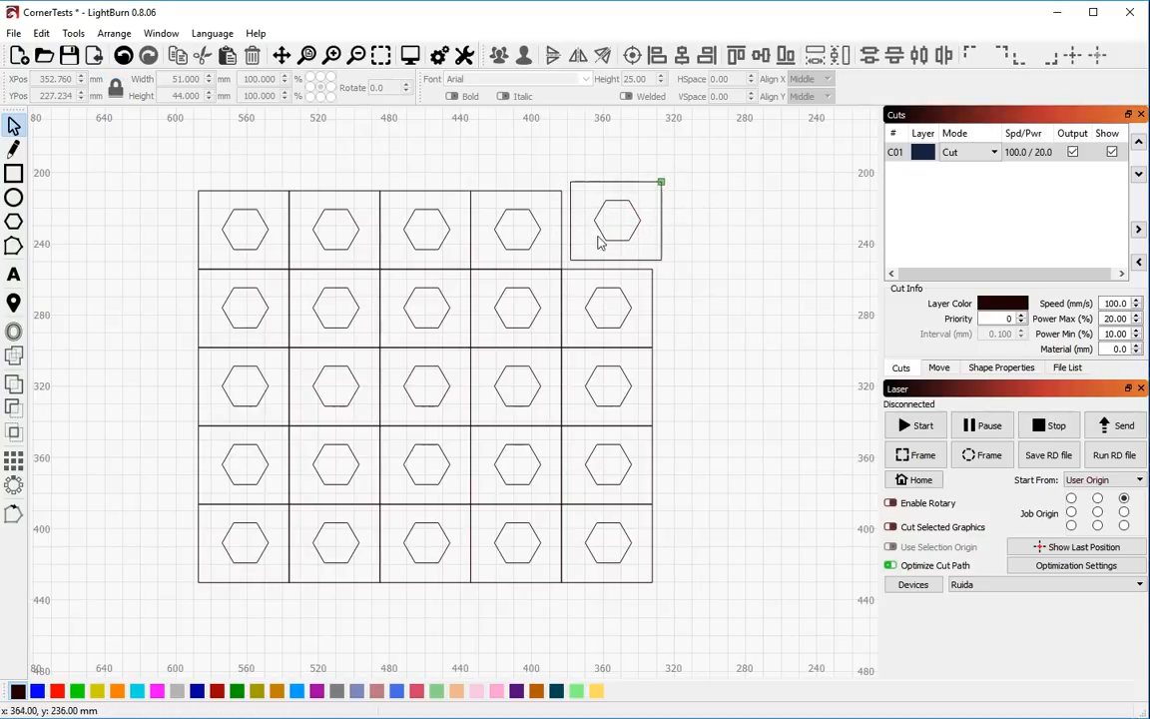
click(572, 219)
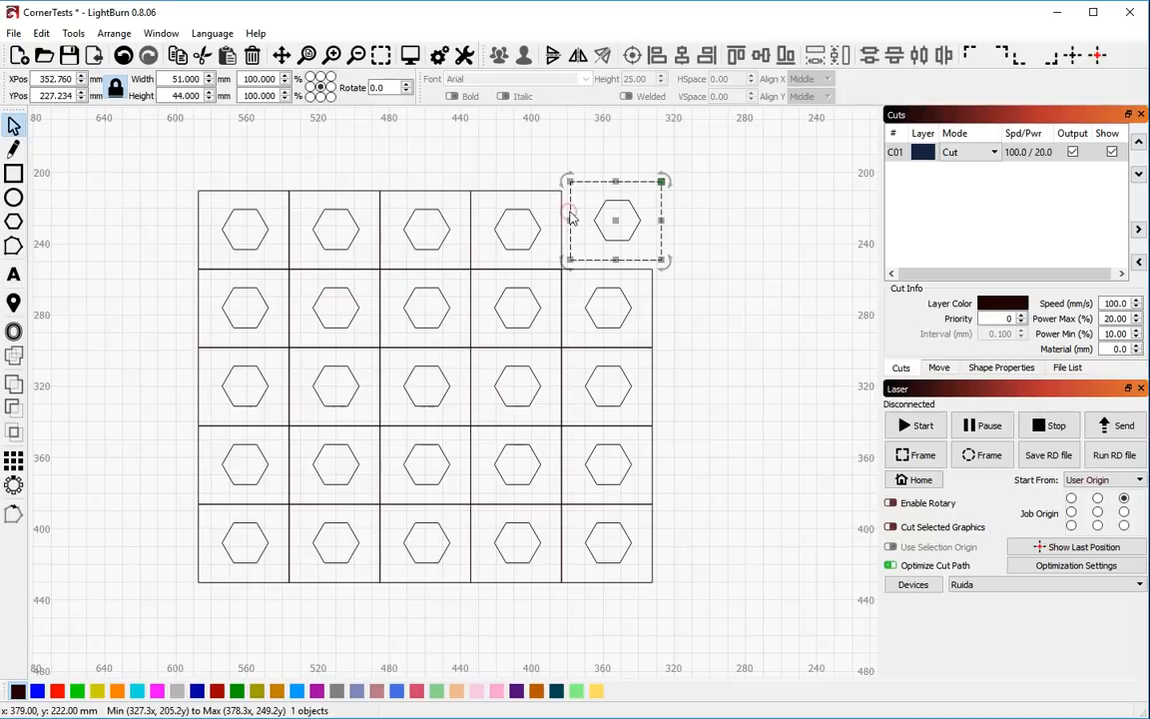
click(43, 33)
mouse_move(68, 40)
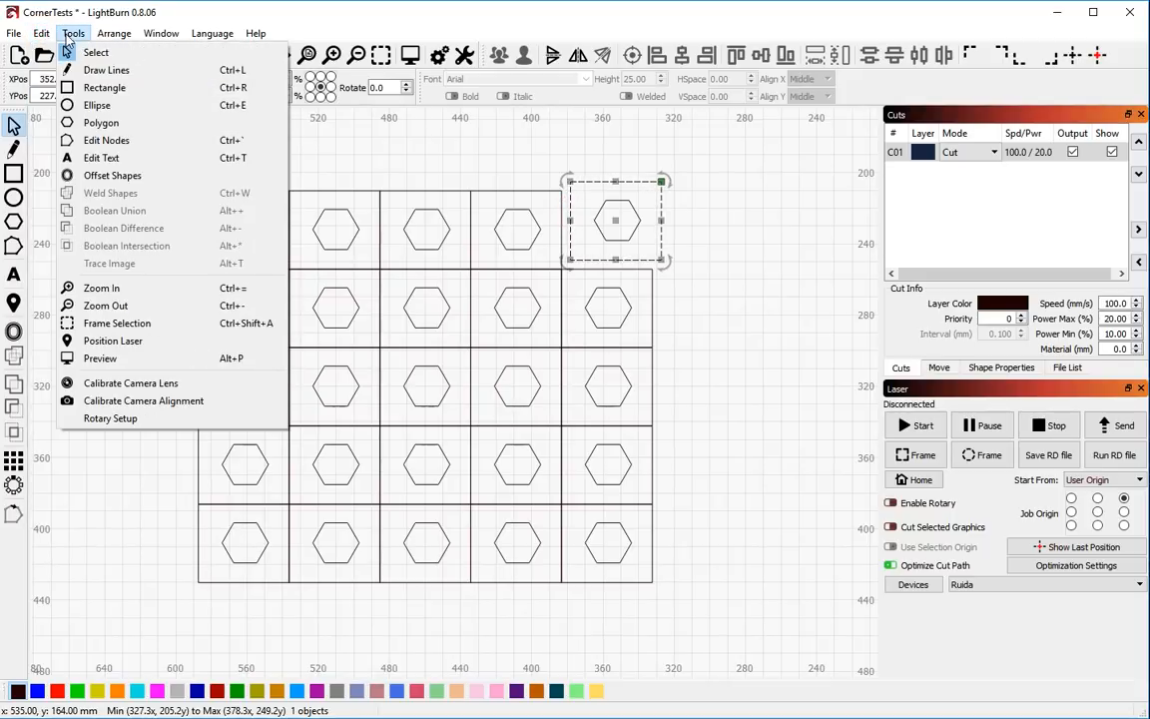
click(93, 219)
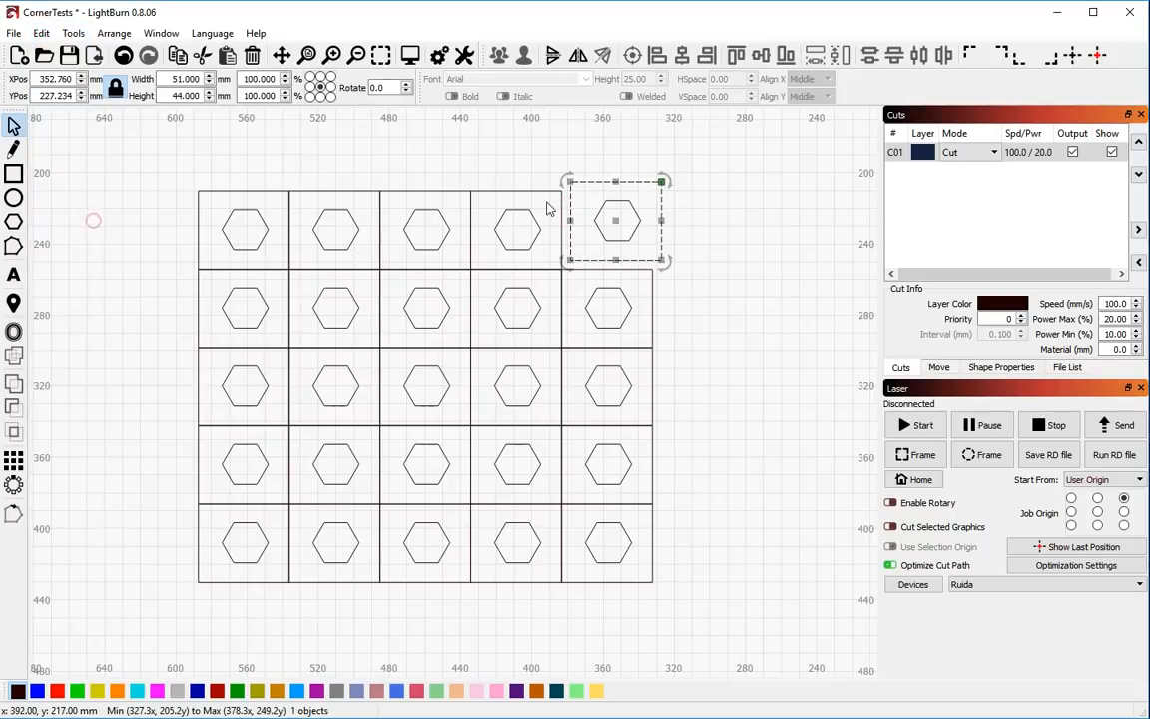
key(ctrl+grave)
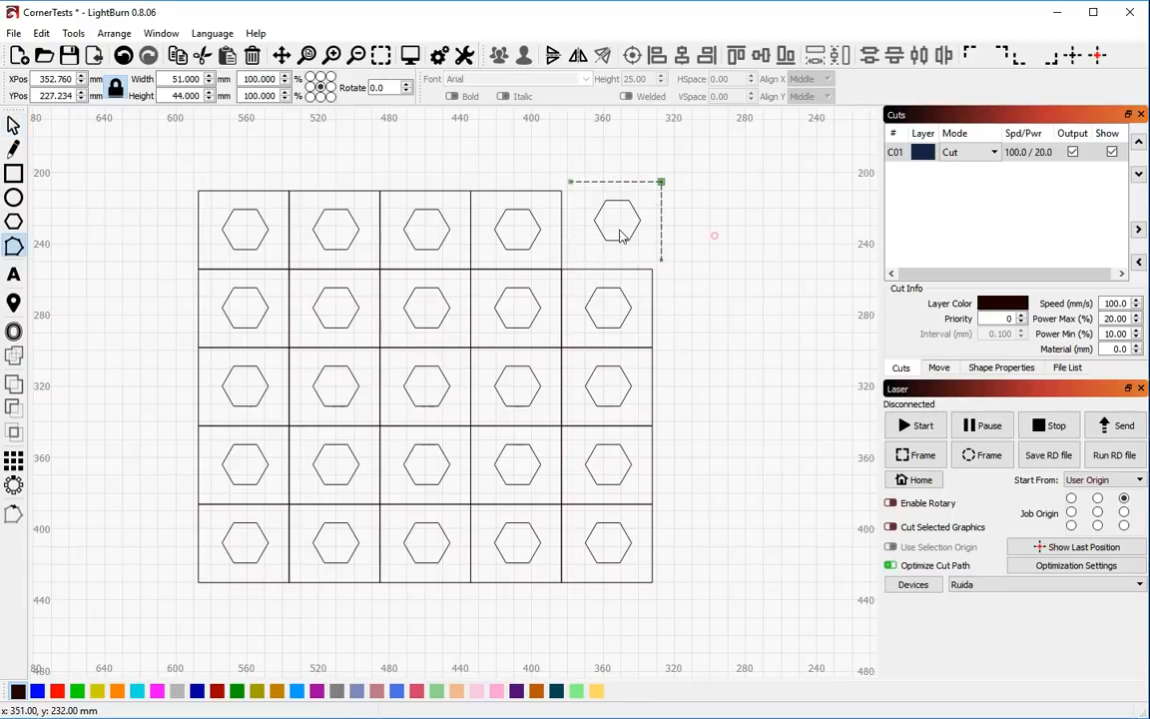
click(581, 143)
key(Escape)
click(596, 140)
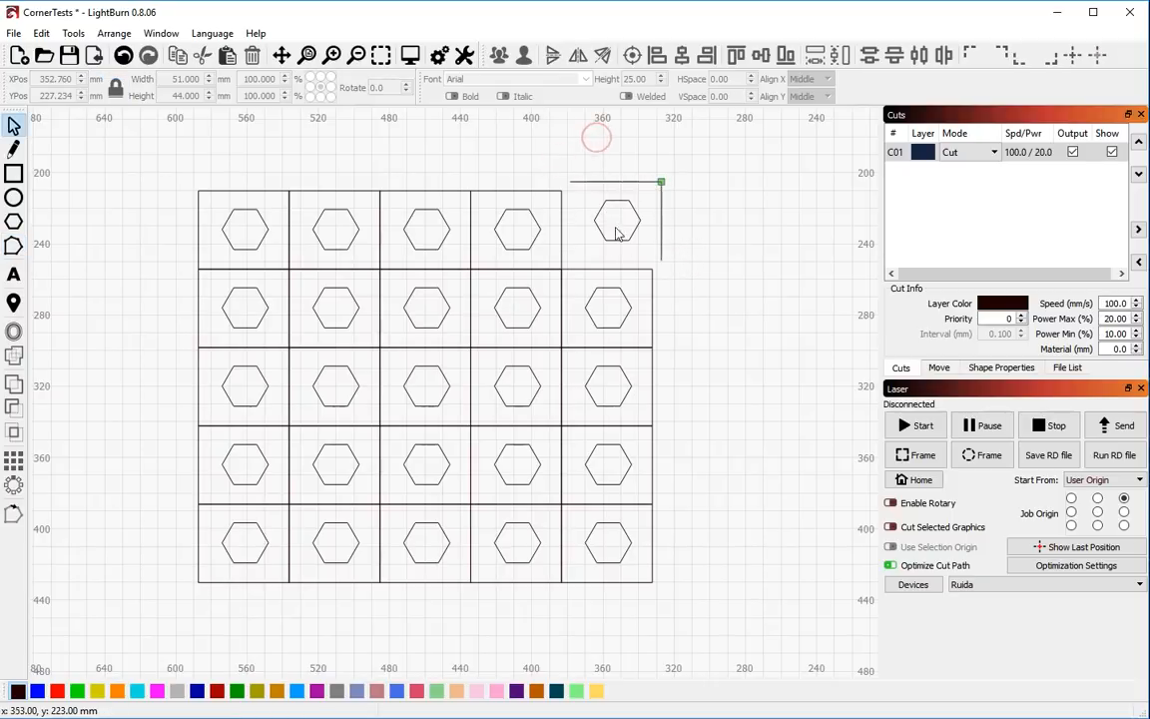
- Move the remaining two-sided outline and its hexagon back about 5 mm left and down against the grid
drag(561, 161, 704, 268)
key(Left)
key(Down)
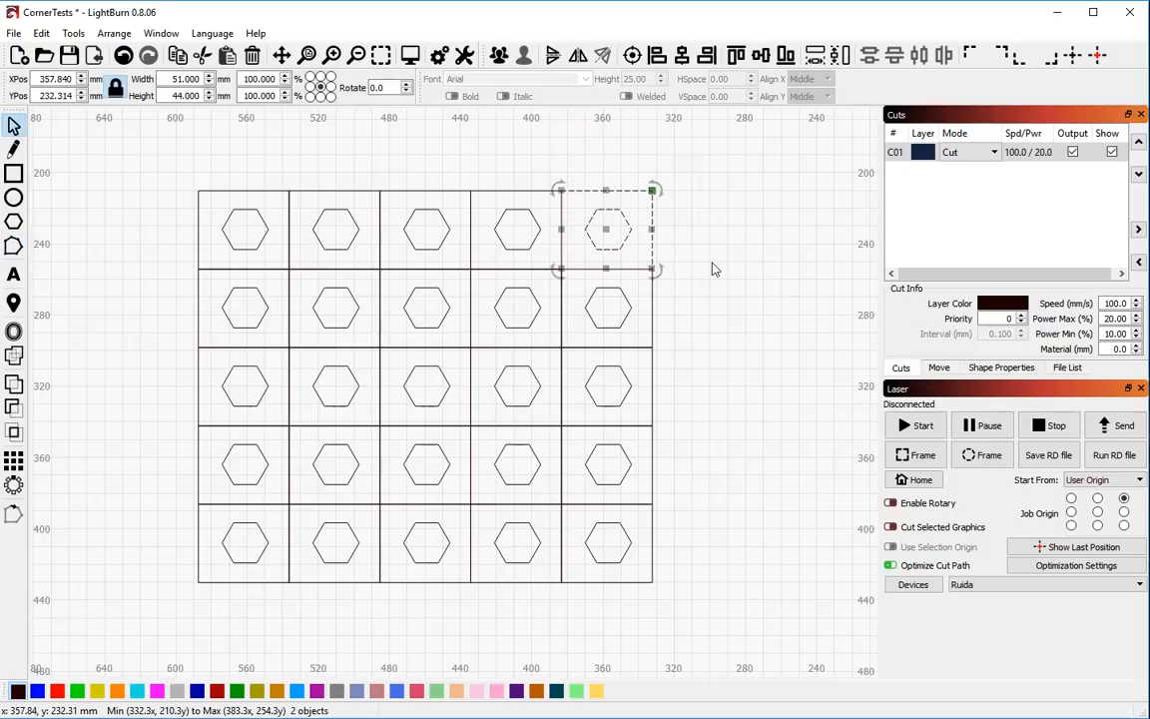
- Offset the two-sided outline and hexagon about 5 mm up and right again, and inspect the open outline by itself
key(Right)
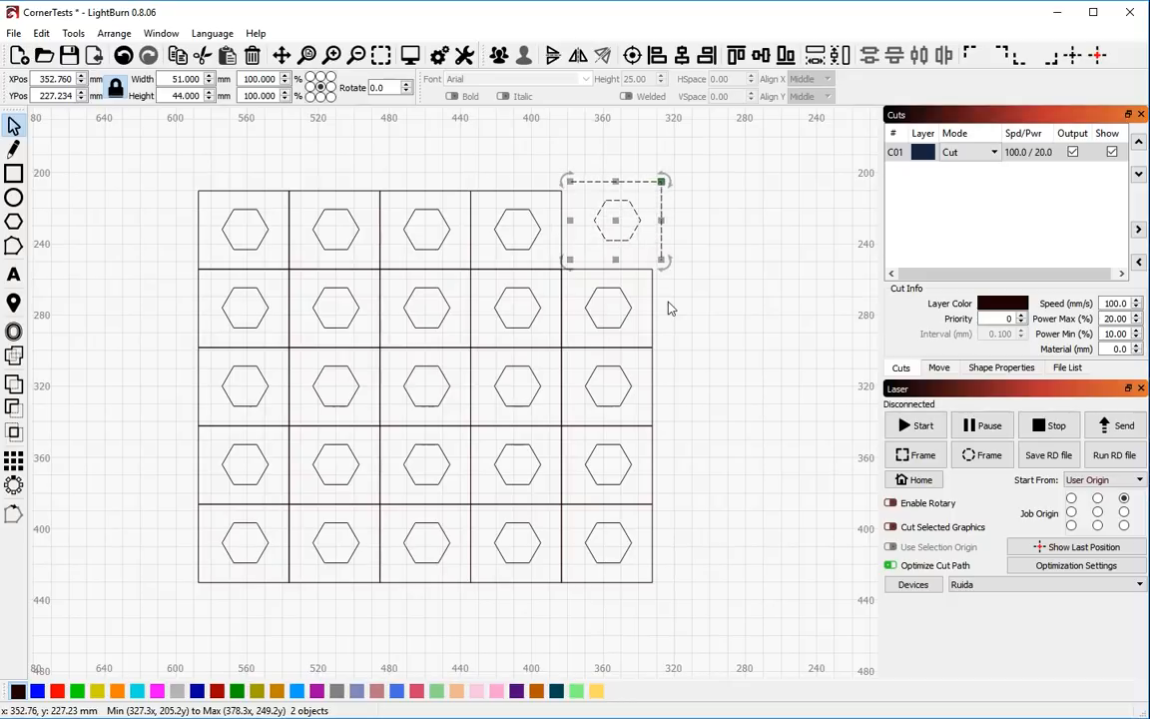
key(Up)
click(651, 256)
click(658, 194)
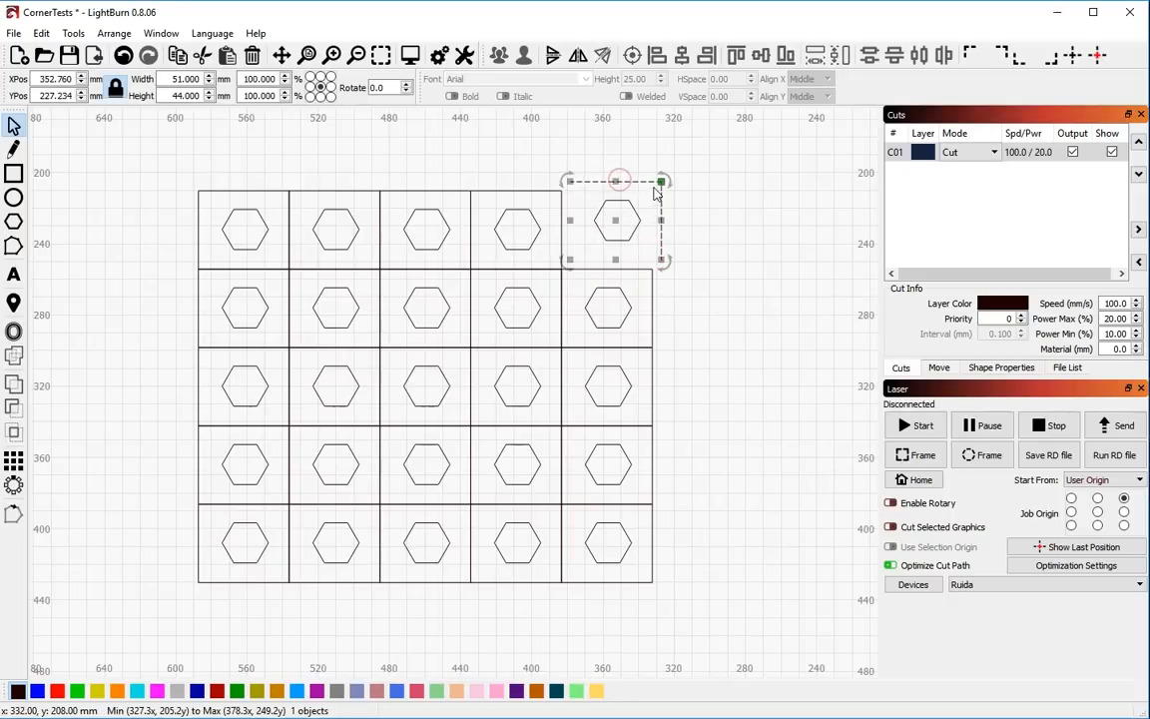
click(735, 214)
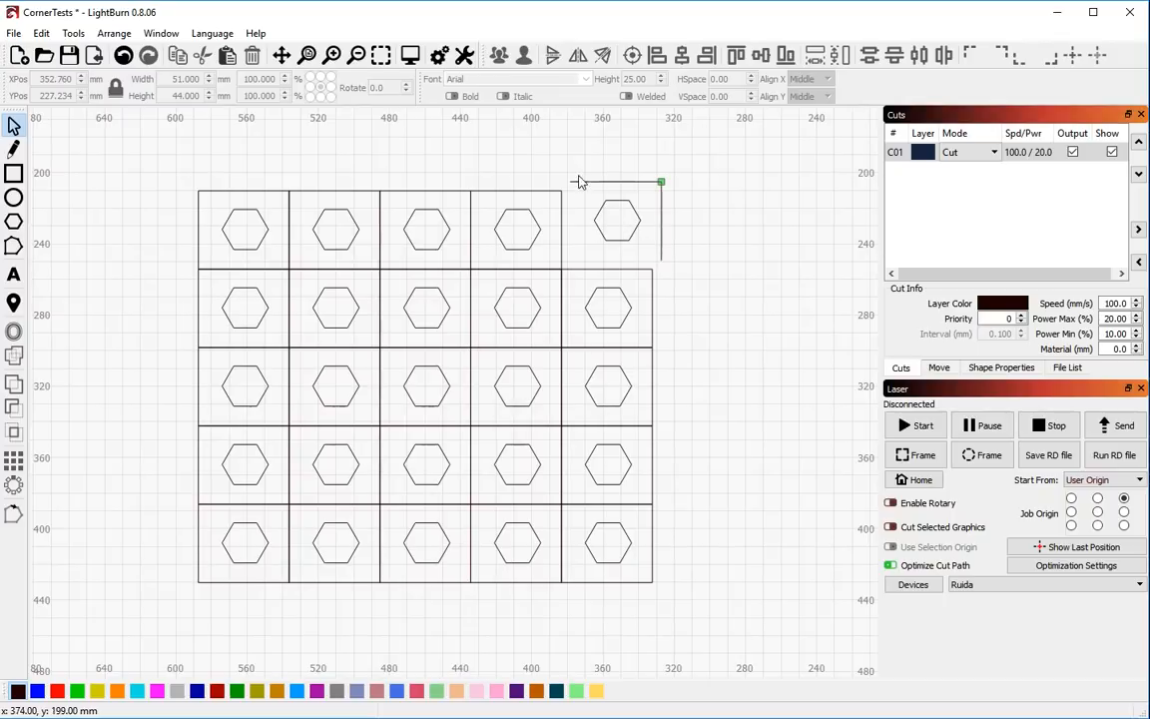
- Undo the moves and edge deletions on the upper-right rectangle and hexagon to restore the original grid
key(ctrl+z)
key(ctrl+z)
key(ctrl+z)
key(ctrl+z)
key(ctrl+z)
key(ctrl+z)
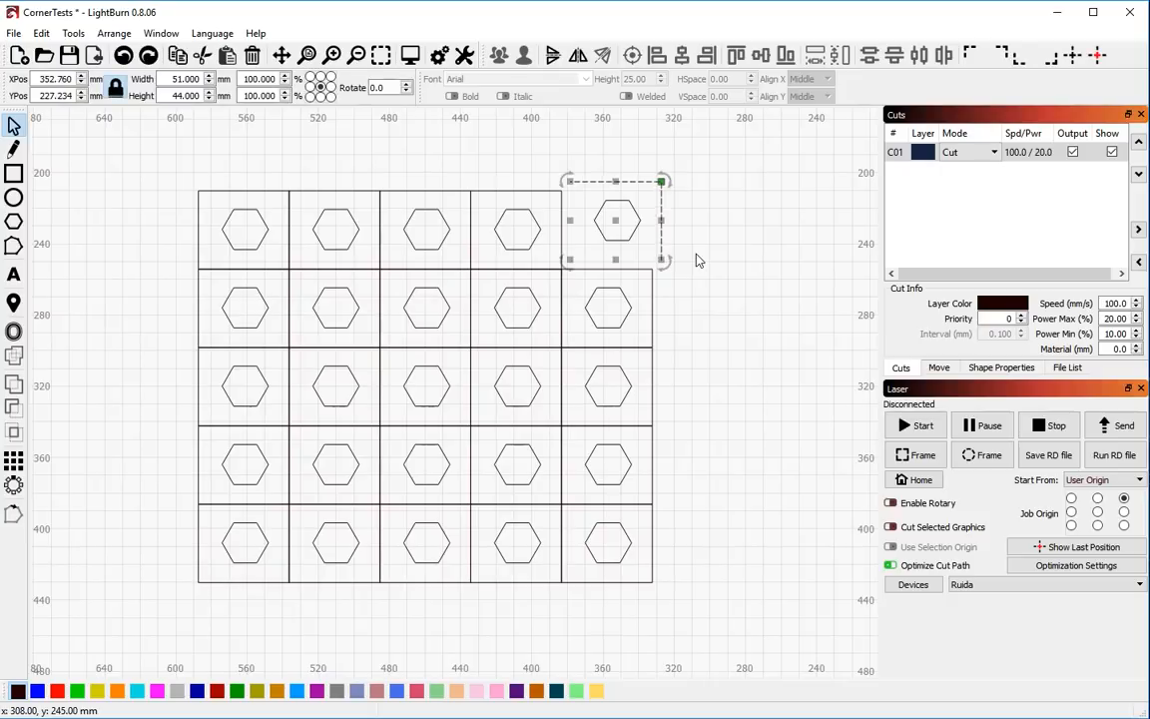
key(ctrl+z)
key(ctrl+z)
key(ctrl+z)
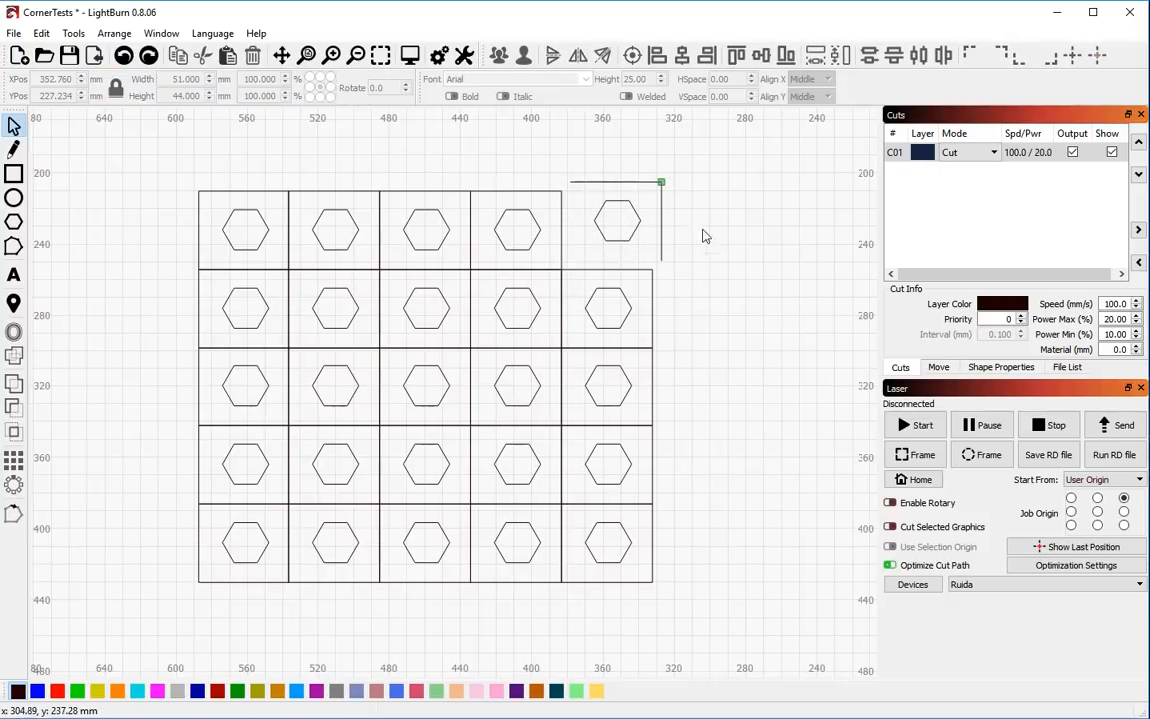
key(ctrl+z)
key(ctrl+z)
key(ctrl+z)
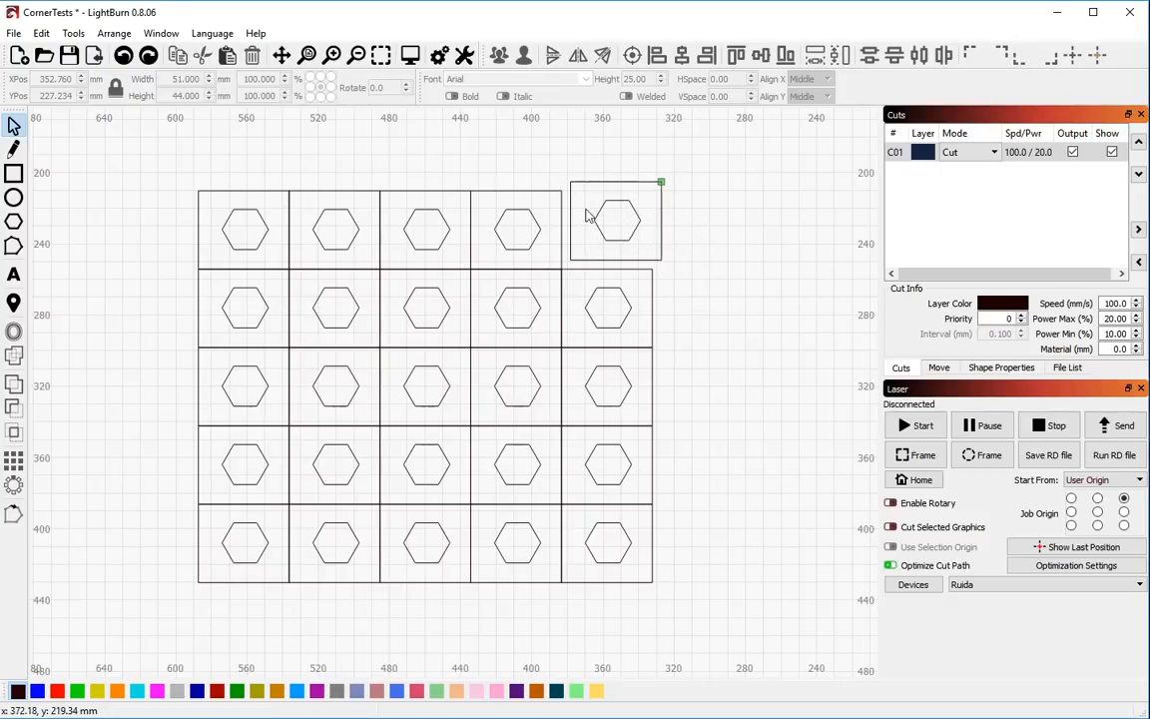
key(ctrl+z)
key(ctrl+z)
key(ctrl+z)
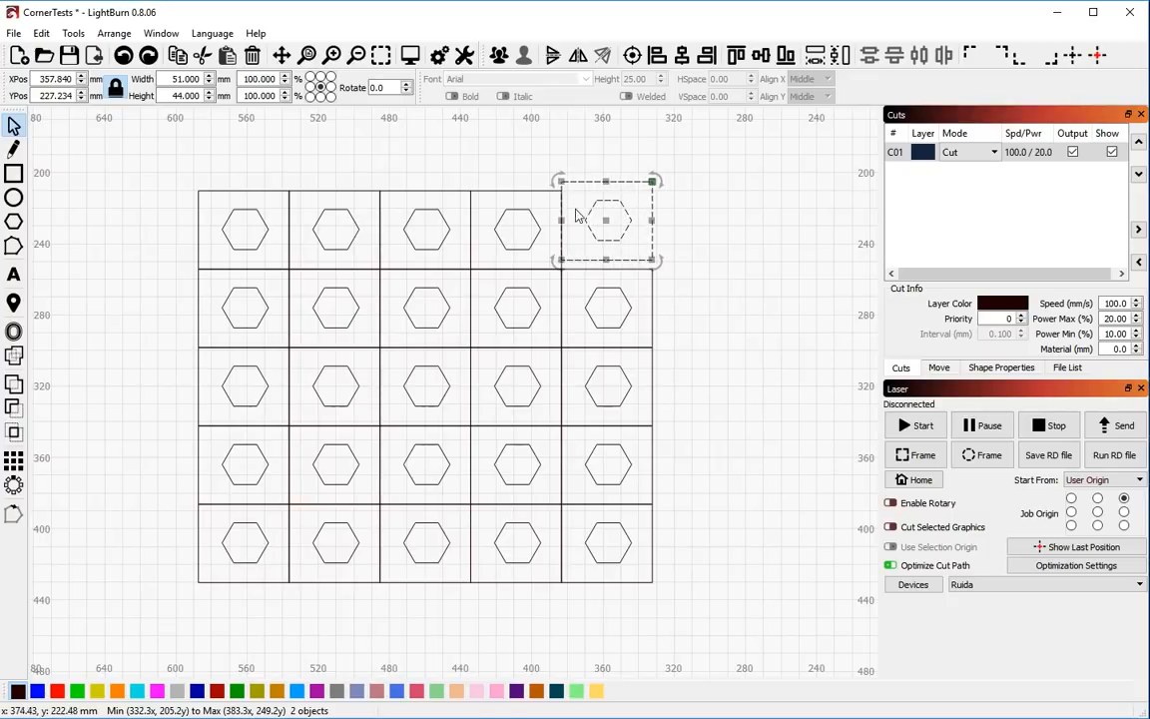
click(699, 226)
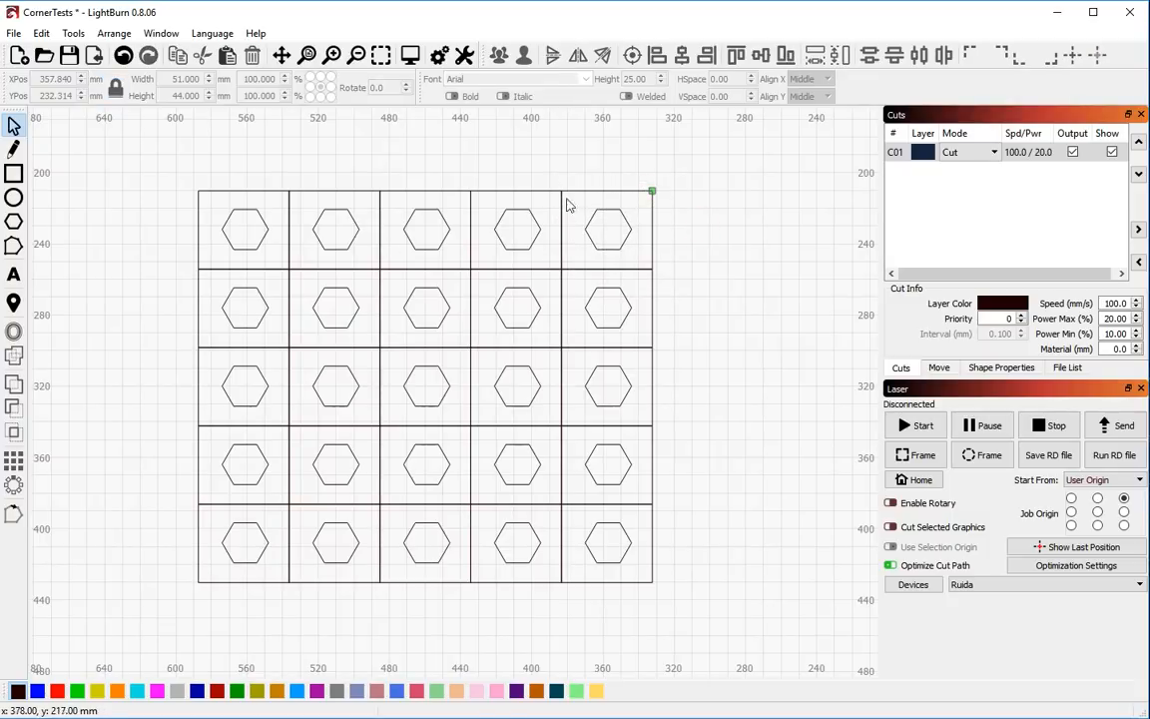
- Turn on Remove overlapping lines in the cut optimization settings and scrub through the grid's cut path preview
click(1076, 565)
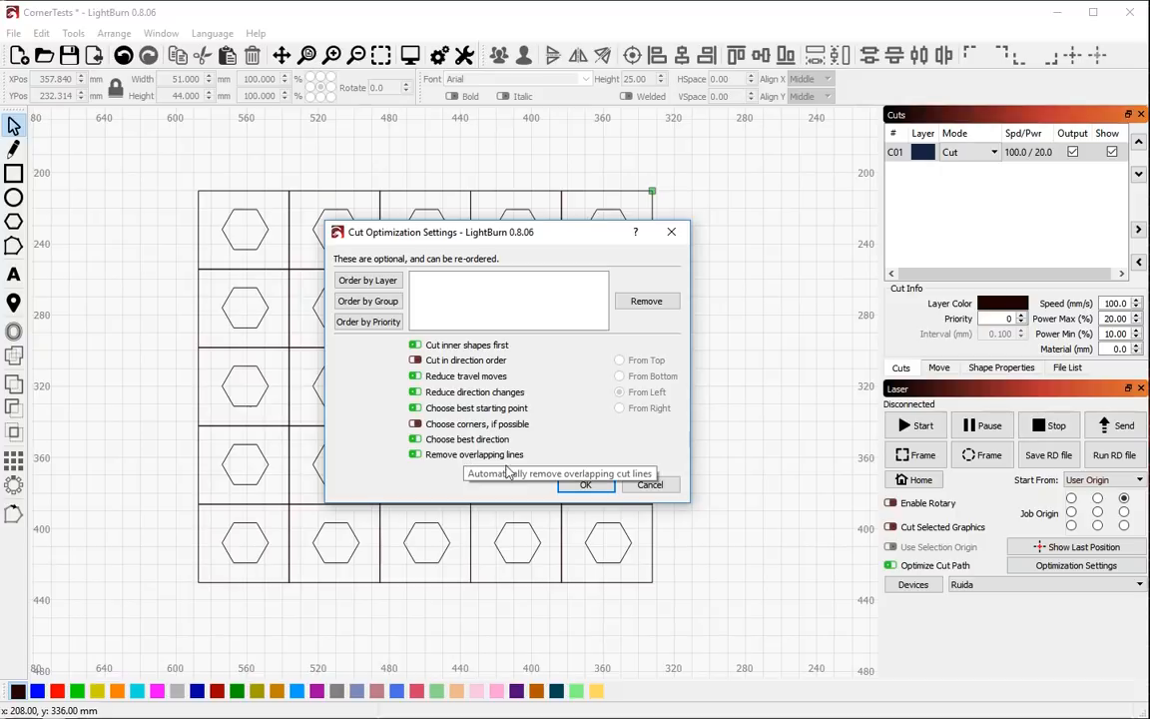
click(587, 486)
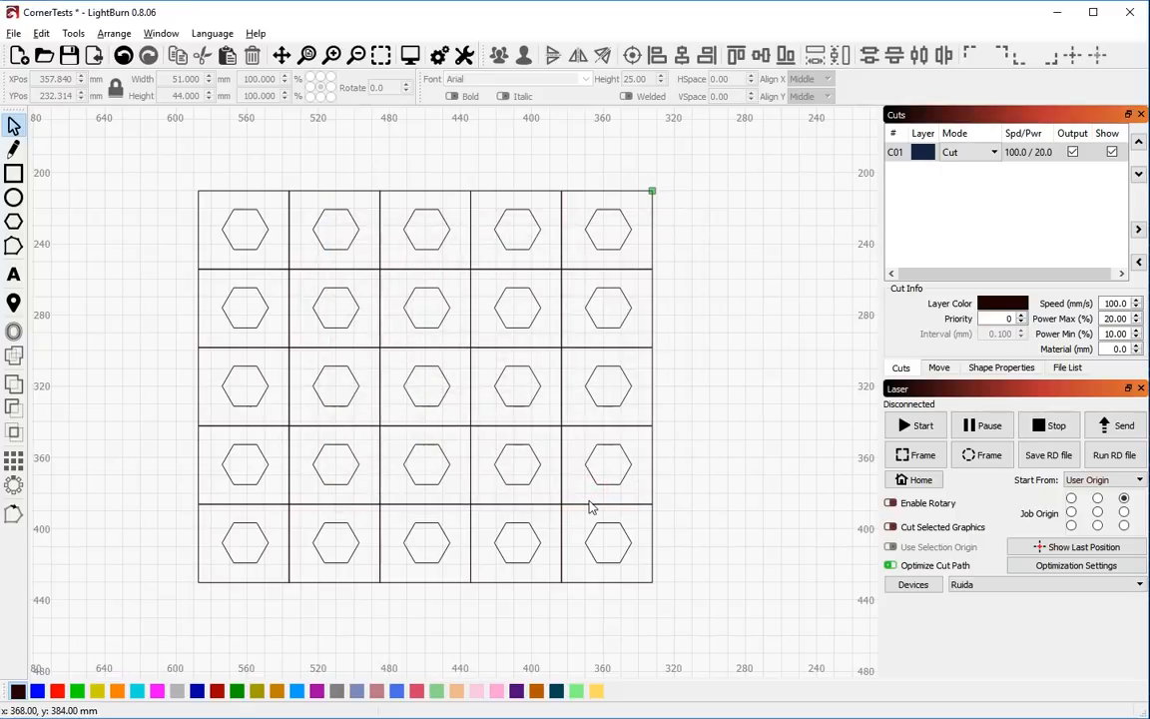
key(alt+p)
mouse_move(639, 511)
mouse_down()
mouse_move(77, 516)
mouse_move(211, 552)
mouse_move(281, 519)
mouse_up()
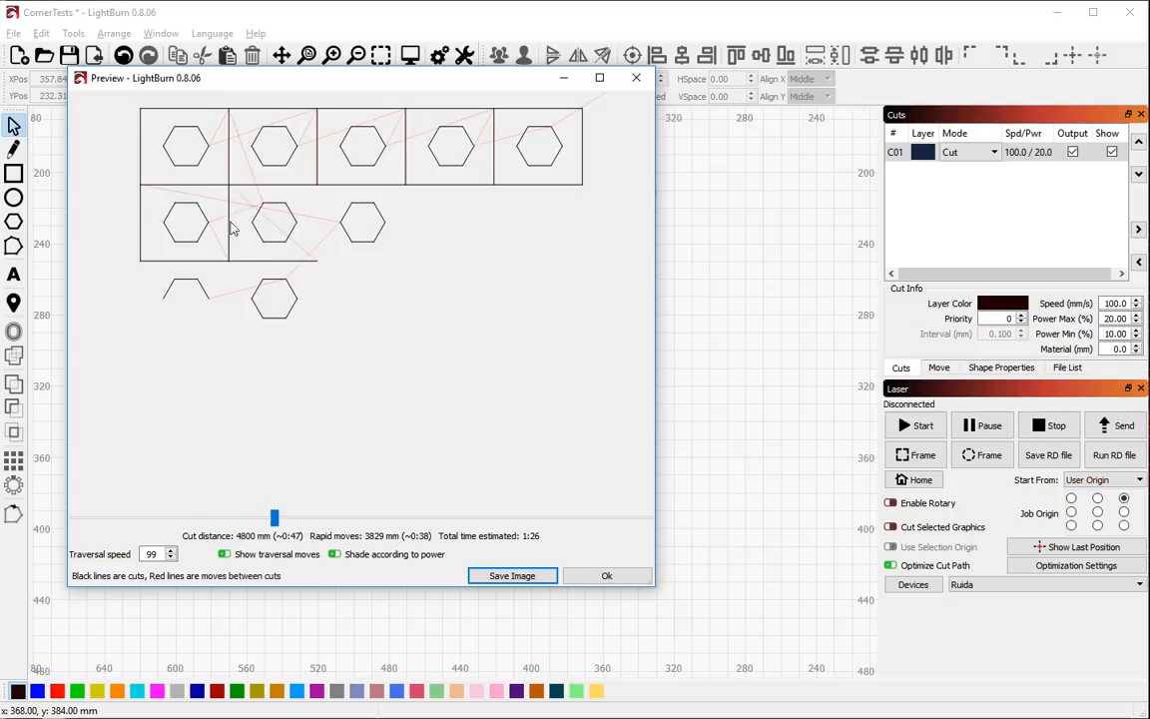
mouse_move(284, 521)
mouse_down()
mouse_move(508, 495)
mouse_move(660, 498)
mouse_up()
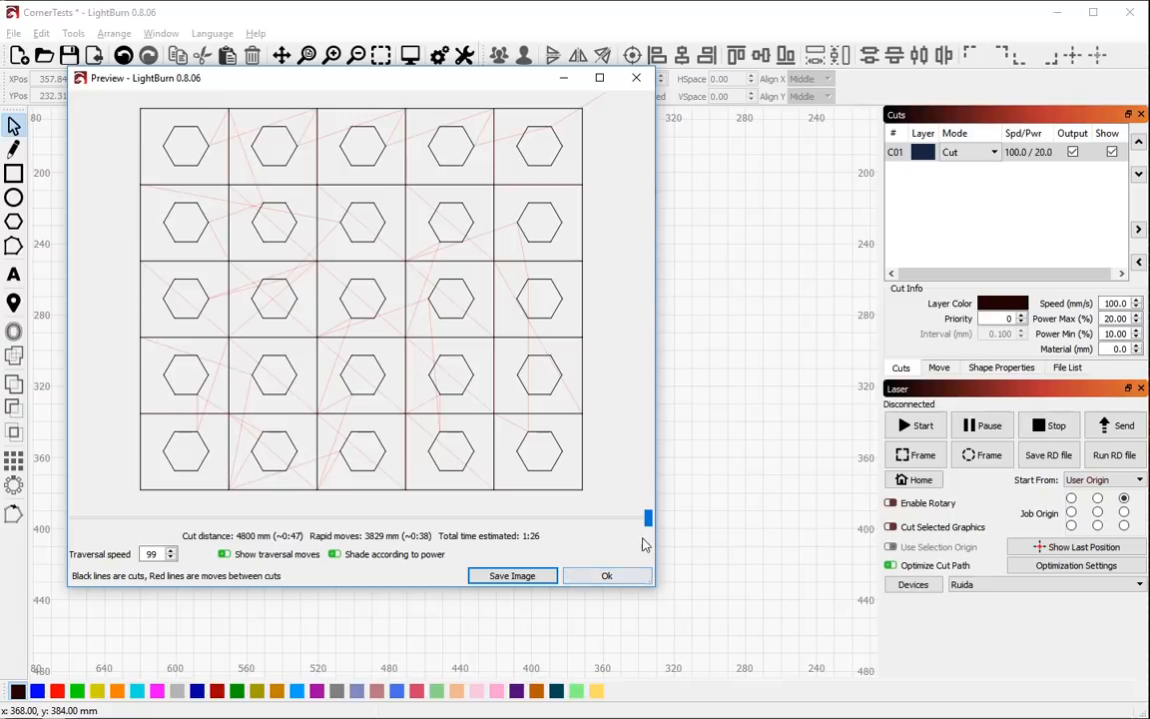
mouse_move(649, 526)
mouse_down()
mouse_move(469, 544)
mouse_move(323, 593)
mouse_move(567, 579)
mouse_move(667, 541)
mouse_up()
click(611, 576)
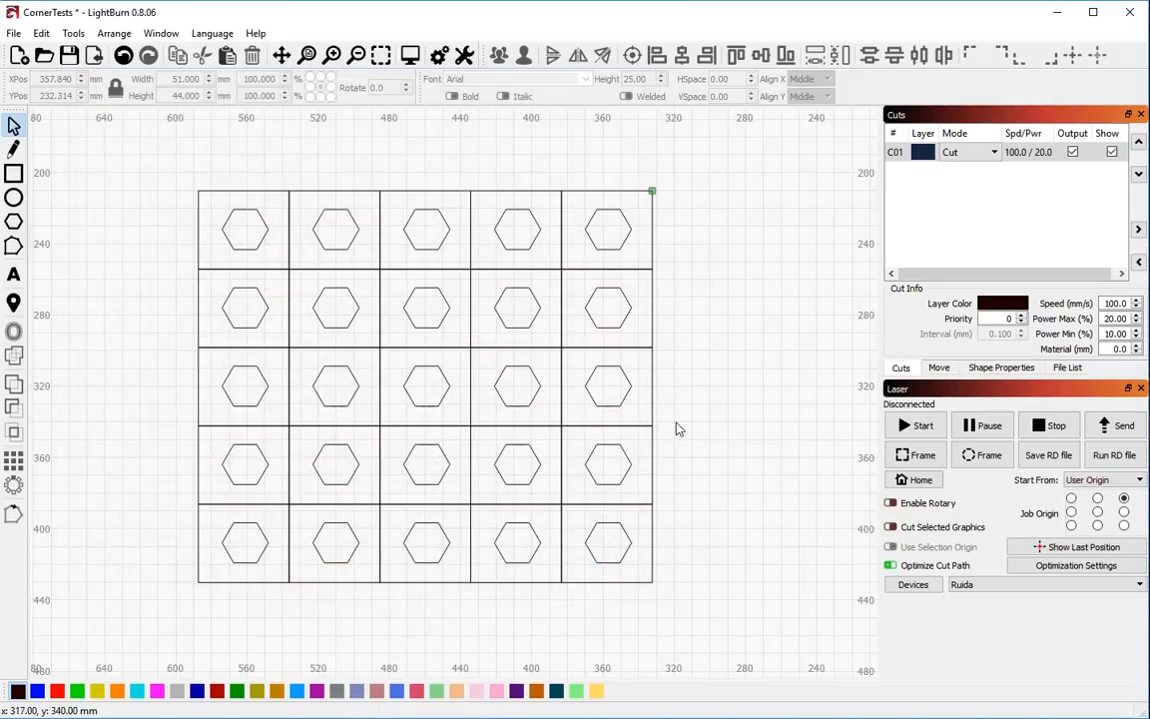
scroll(600, 389, down, 1)
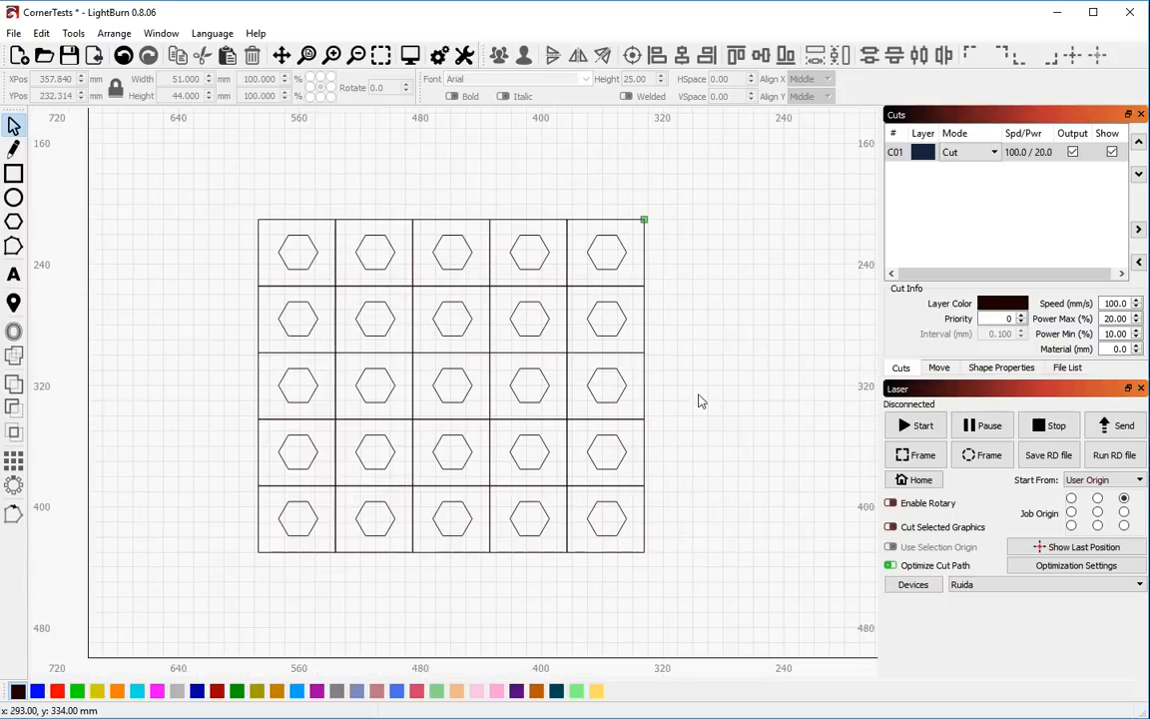
scroll(420, 643, up, 1)
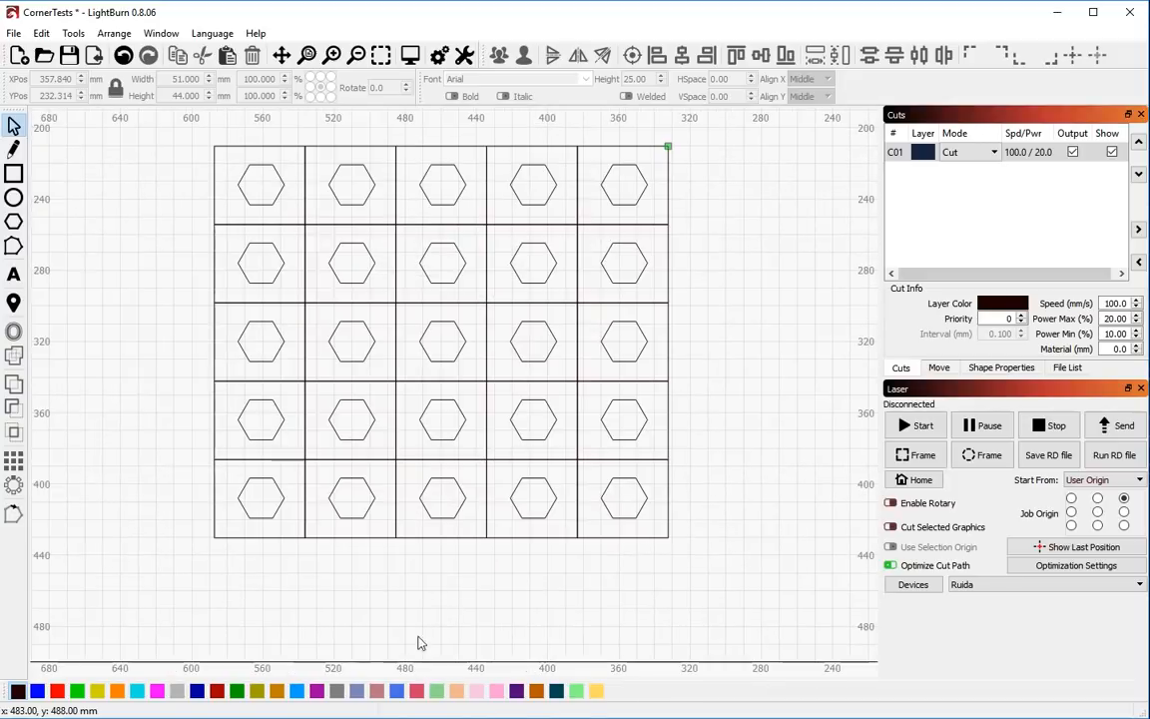
scroll(399, 609, down, 1)
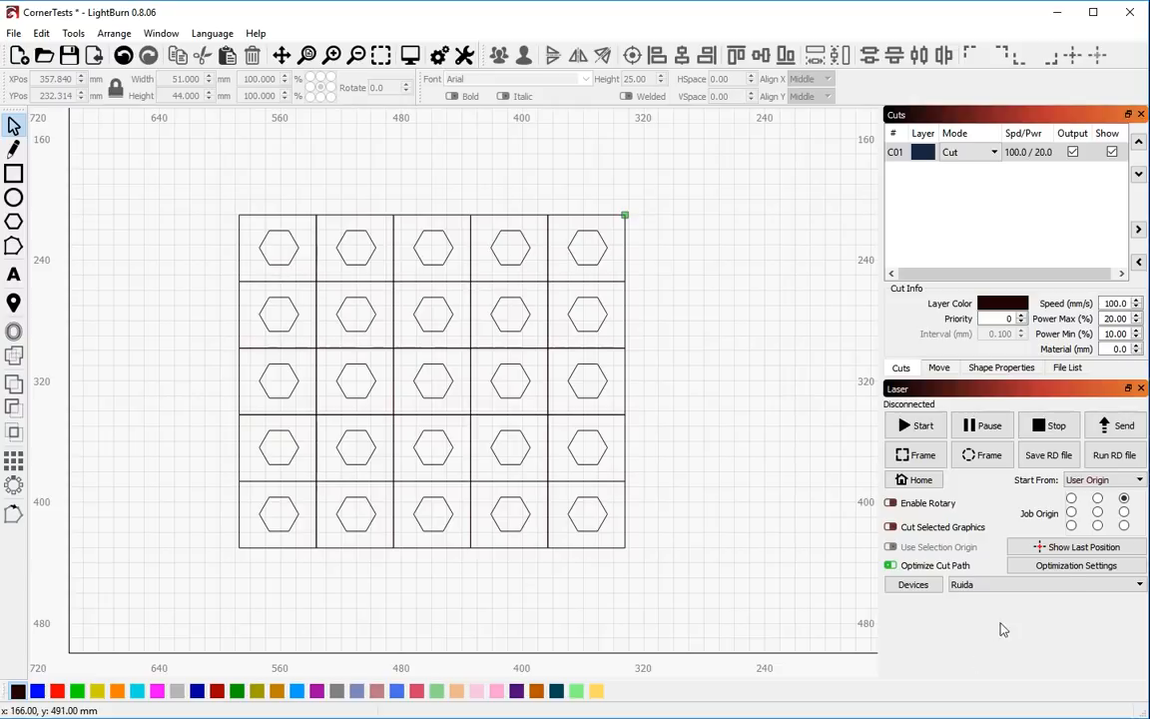
- Review the cut optimization settings, and delete the entire grid of rectangles and hexagons
click(983, 566)
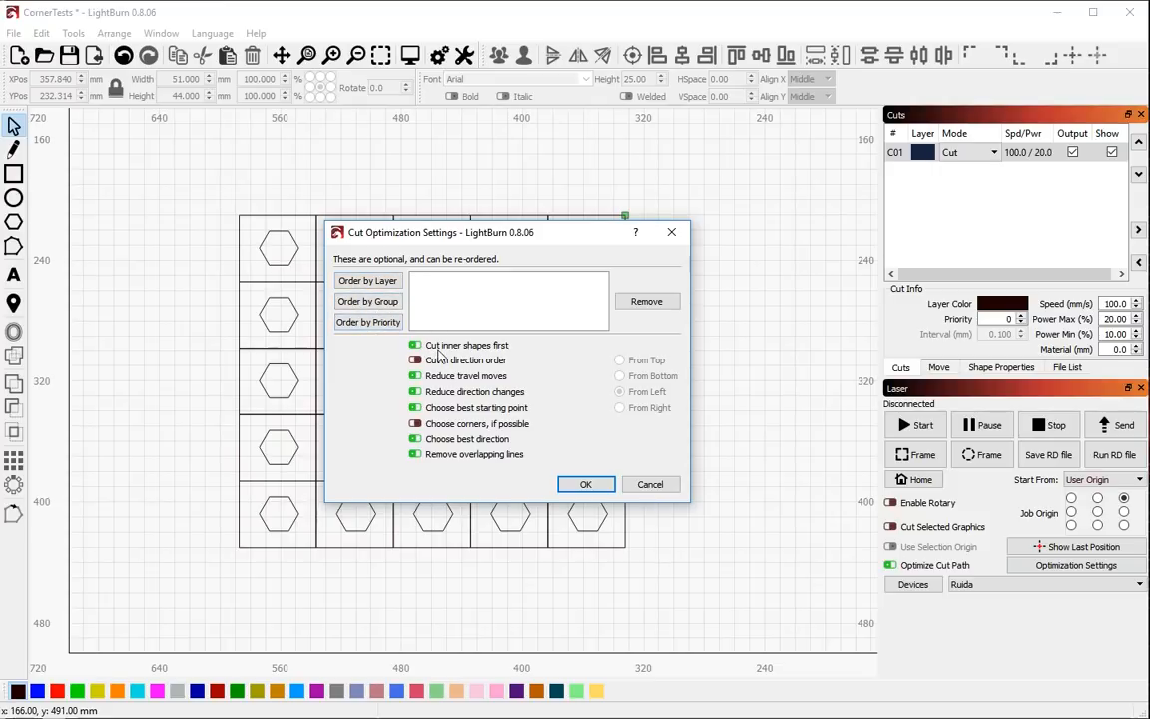
click(614, 484)
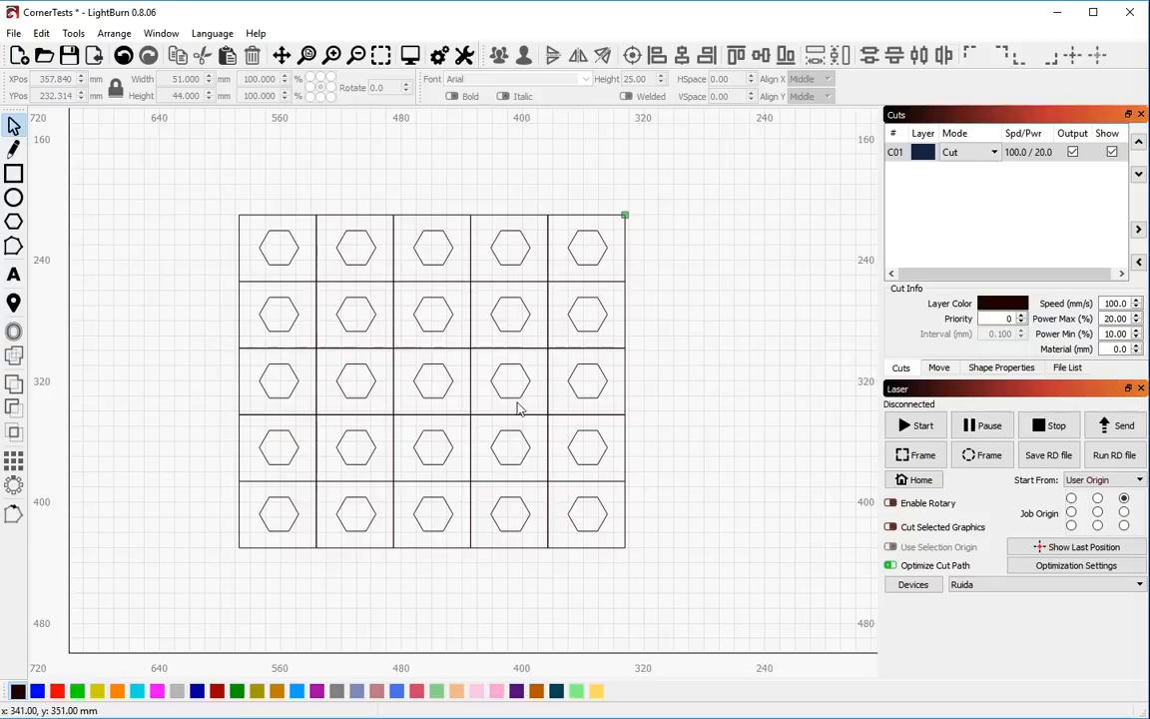
drag(167, 165, 741, 612)
key(Delete)
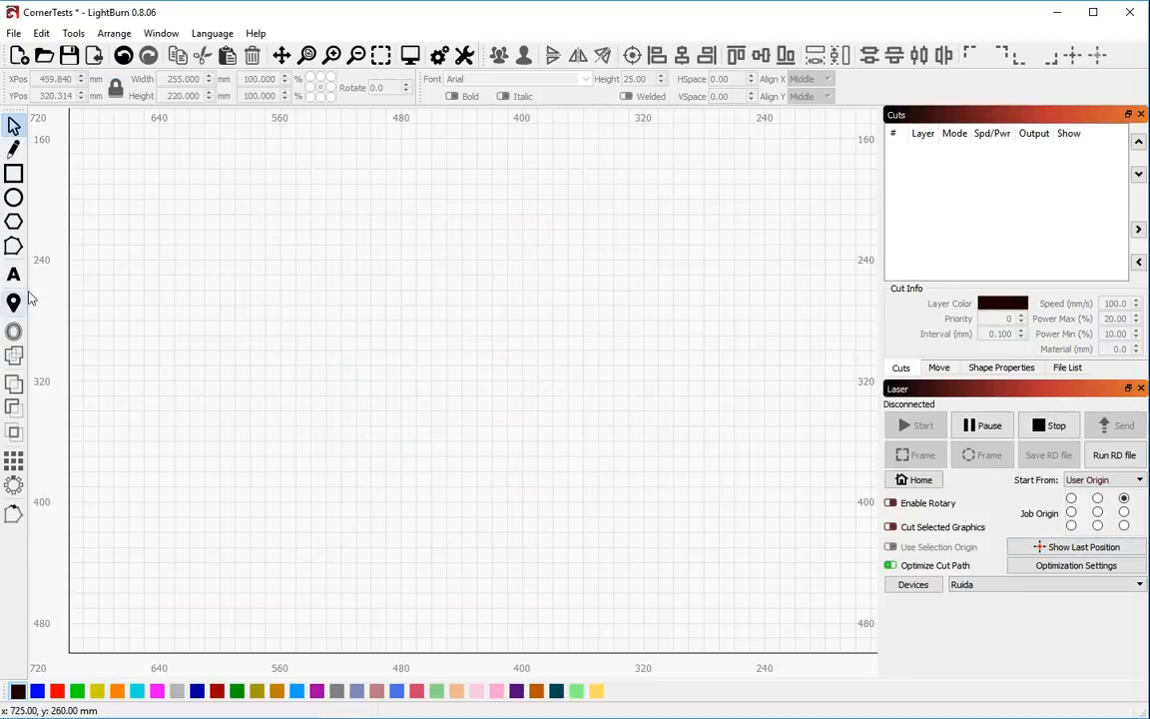
click(13, 198)
drag(266, 218, 314, 264)
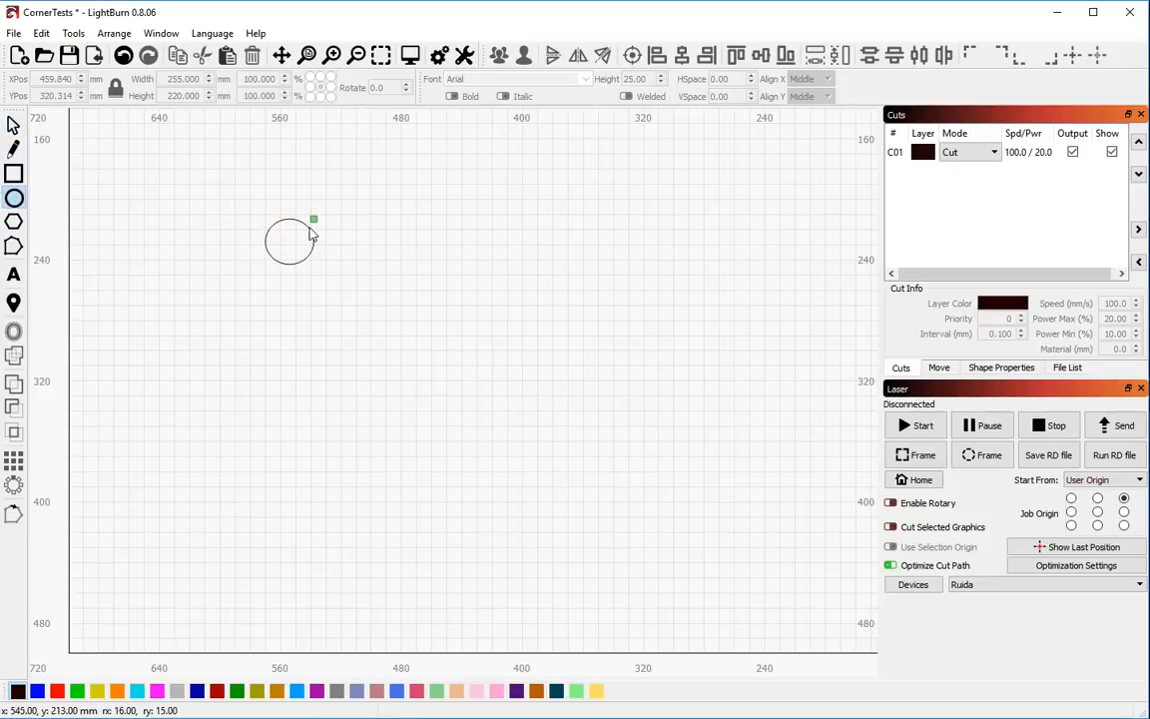
drag(237, 184, 451, 392)
key(ctrl+z)
key(ctrl+z)
- Draw an ellipse about 29 by 26 mm and array it into 5 columns and 5 rows with 1 mm edge spacing both ways
drag(285, 574, 284, 585)
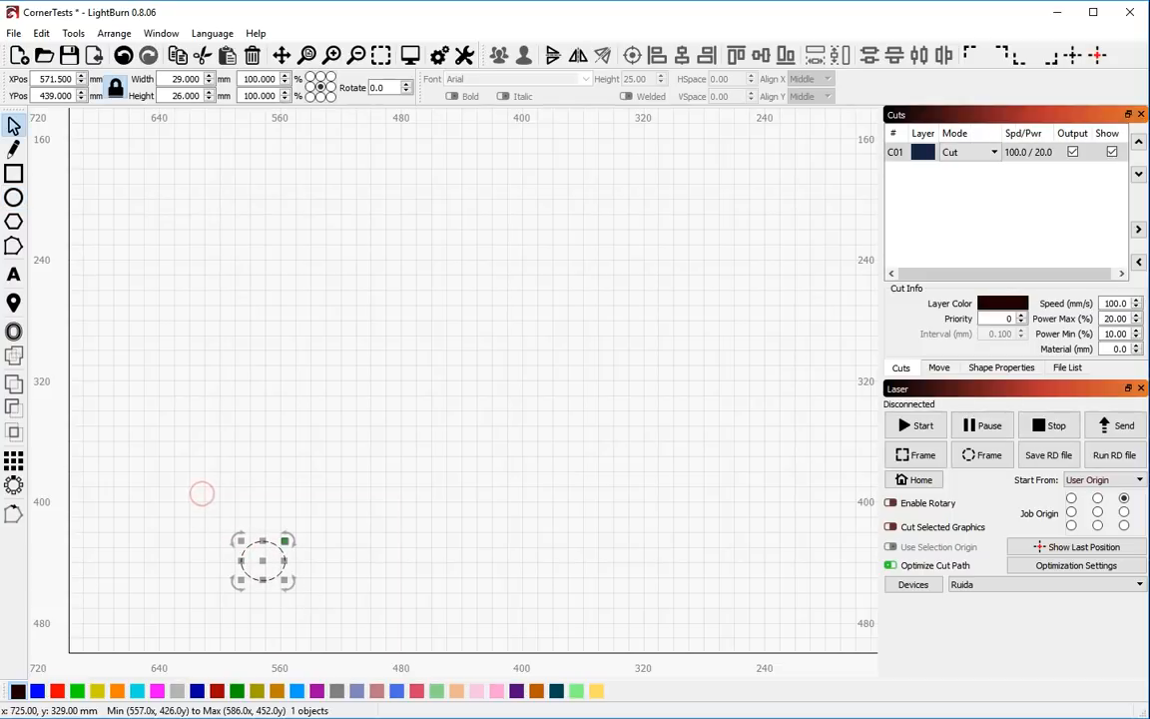
click(13, 460)
scroll(467, 307, up, 4)
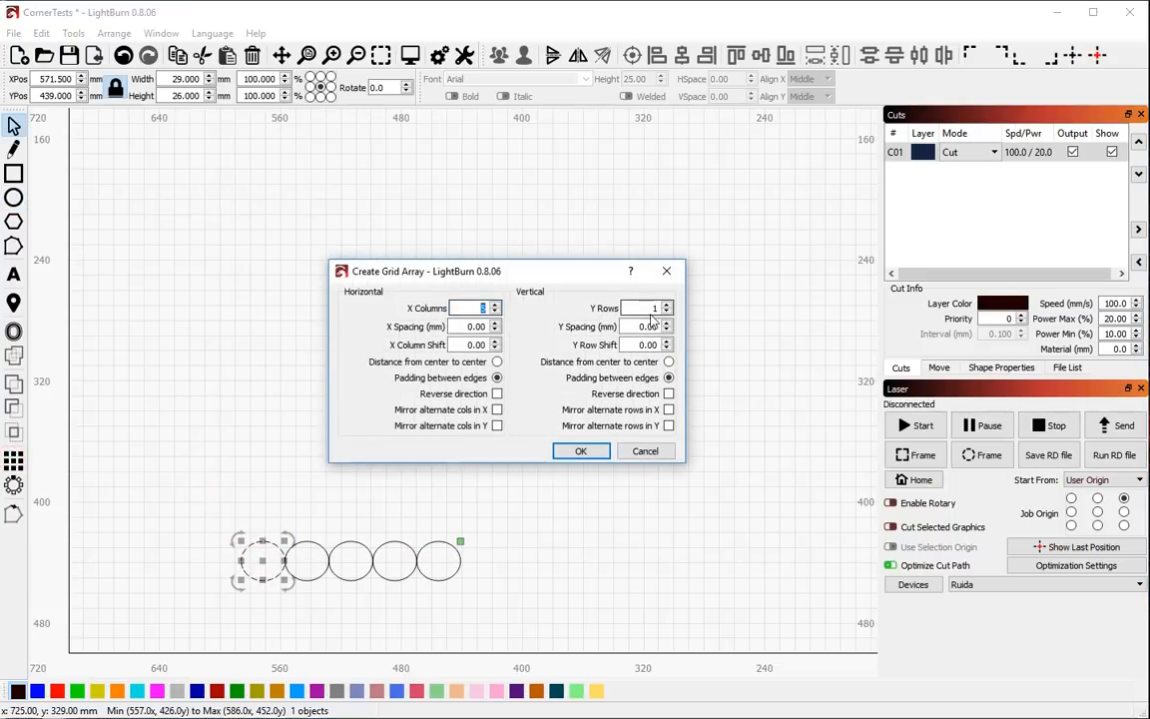
scroll(652, 317, up, 4)
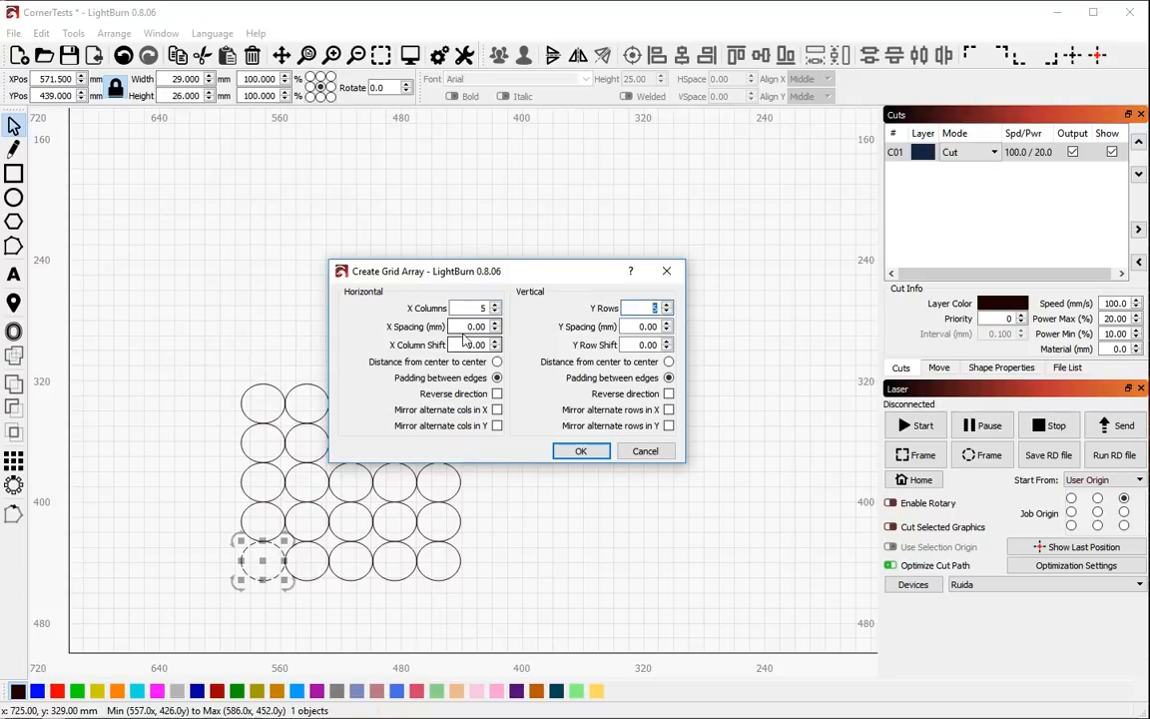
scroll(466, 328, up, 1)
scroll(649, 327, up, 1)
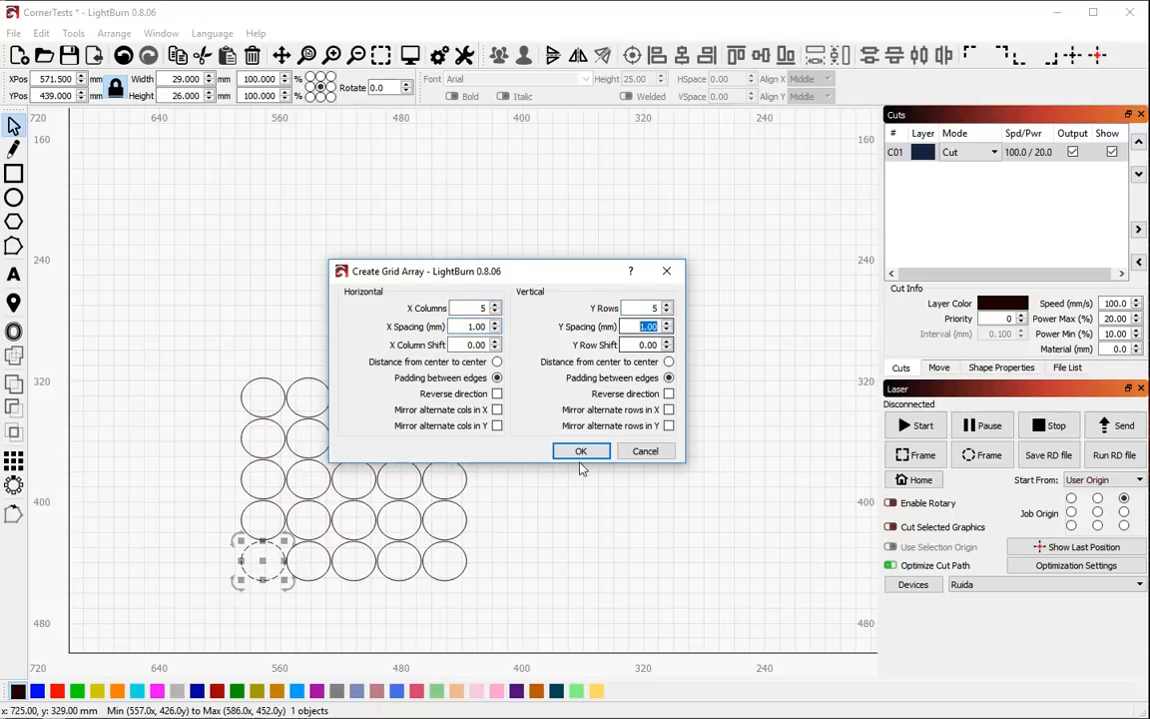
click(580, 450)
scroll(485, 327, down, 1)
scroll(482, 503, up, 2)
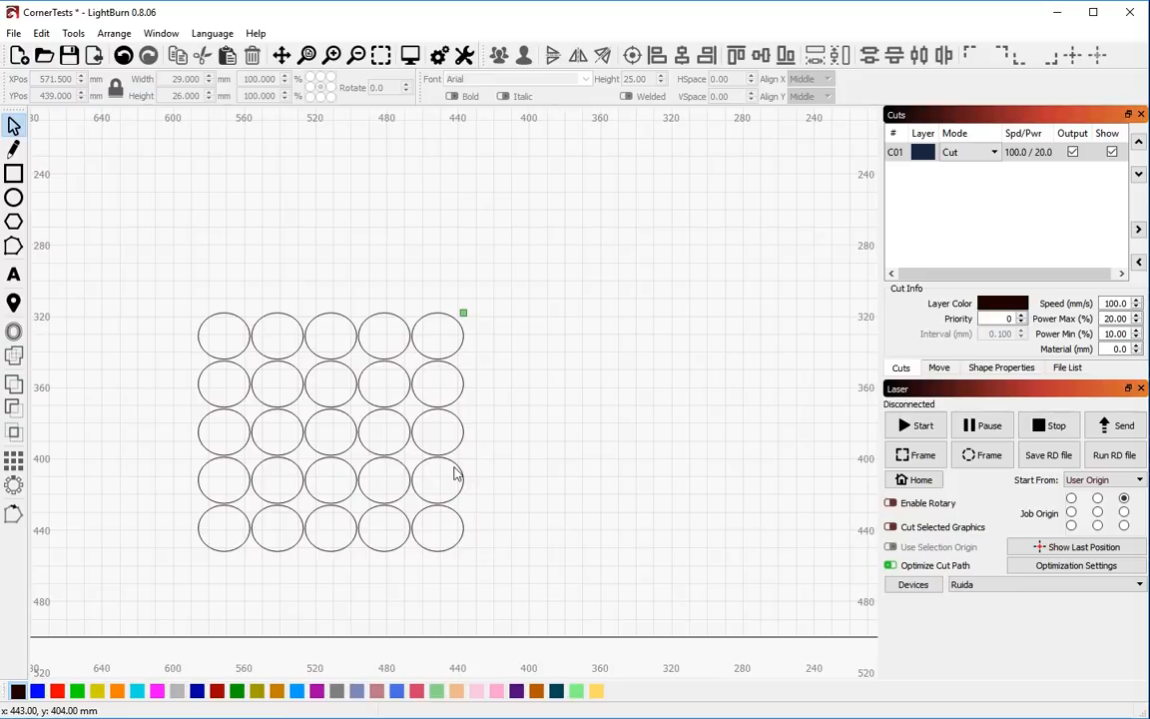
- Turn off Remove overlapping lines, Choose best direction, Choose best starting point and Reduce direction changes in the cut optimization settings
click(1076, 567)
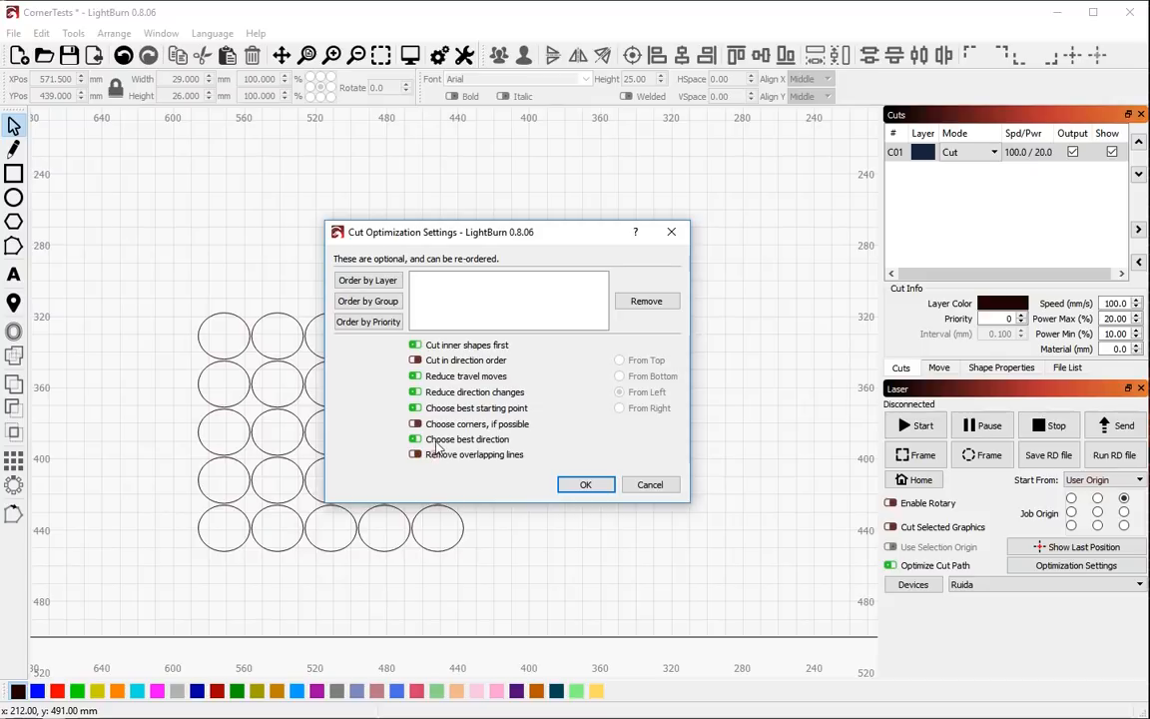
click(436, 409)
click(437, 391)
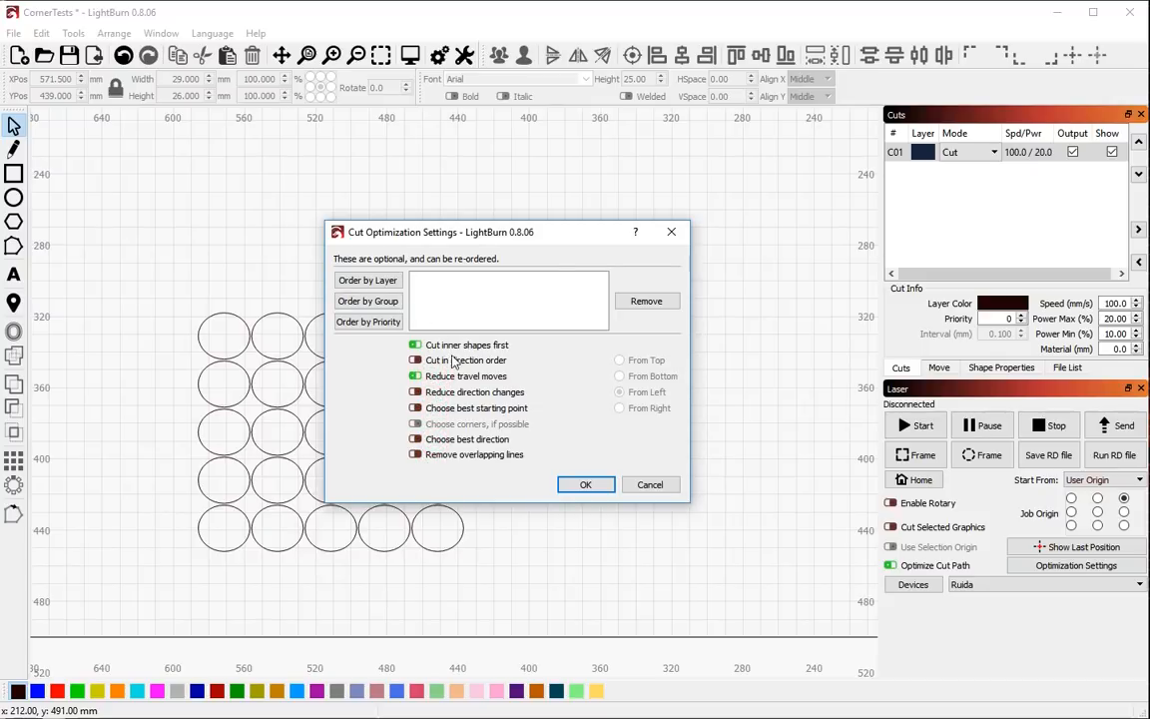
click(587, 482)
- Preview the circle array's cut path and scrub through the order in which the circles are cut
key(alt+p)
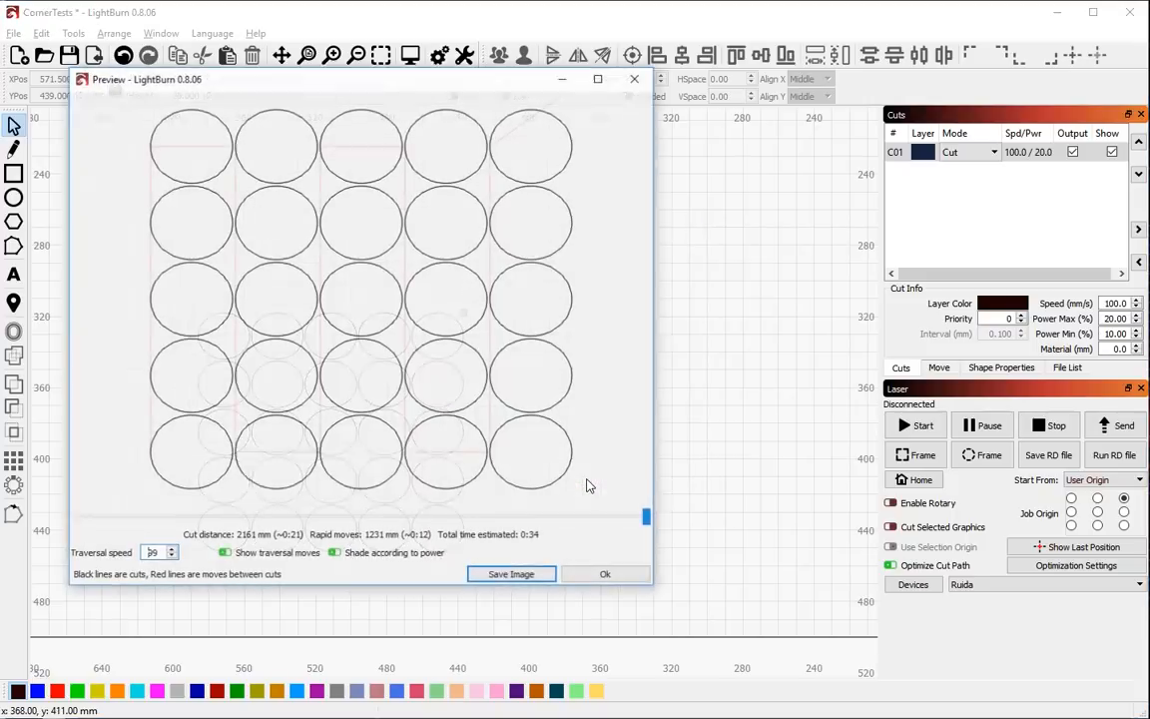
drag(652, 523, 606, 568)
click(603, 576)
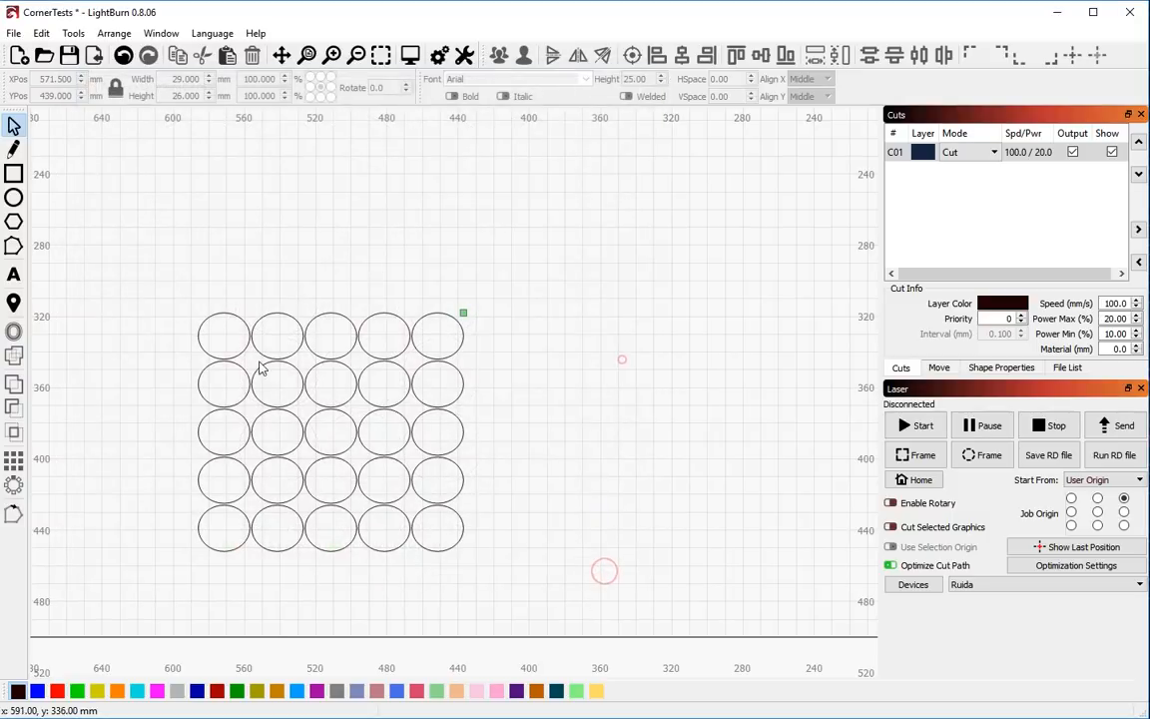
- Set the Cut Order of the ten circles in the two lowest rows to 1, and check the three upper rows' order
drag(172, 286, 526, 464)
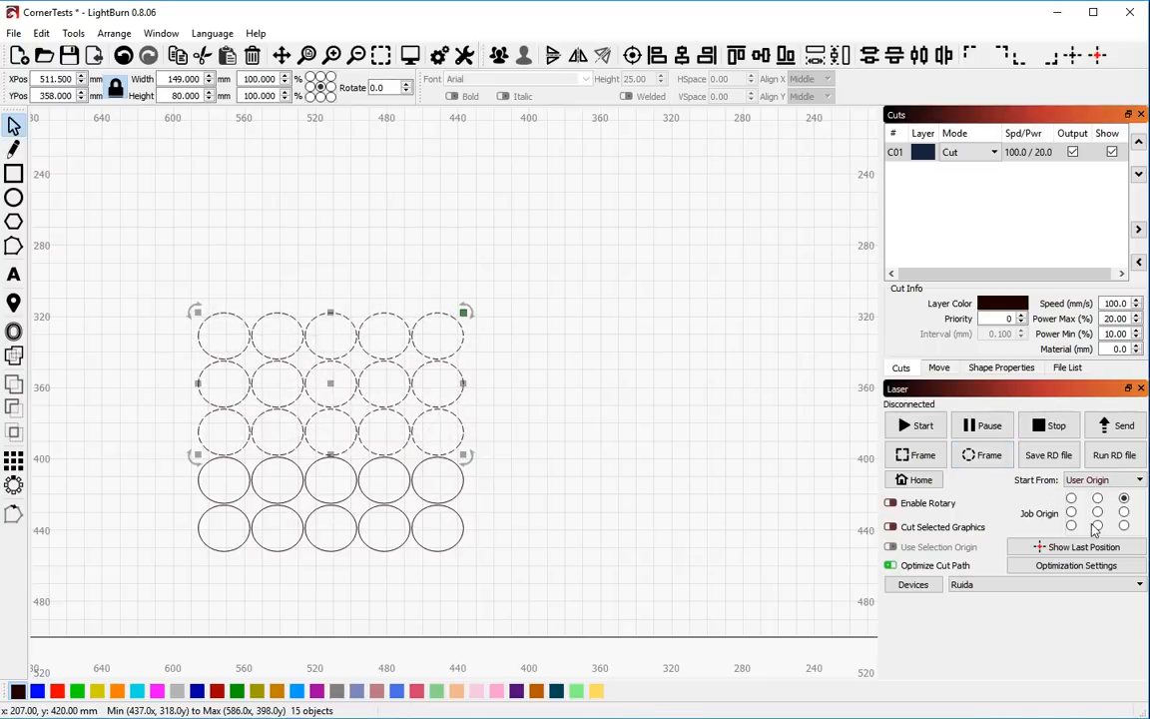
click(1007, 369)
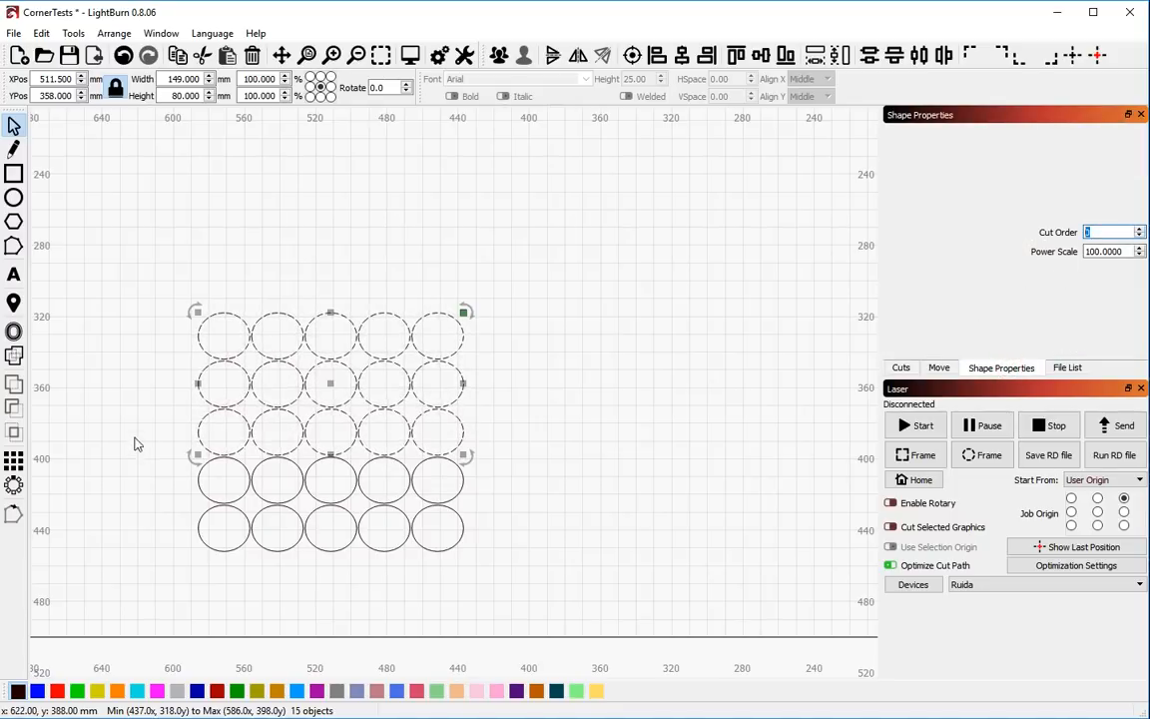
drag(136, 445, 517, 580)
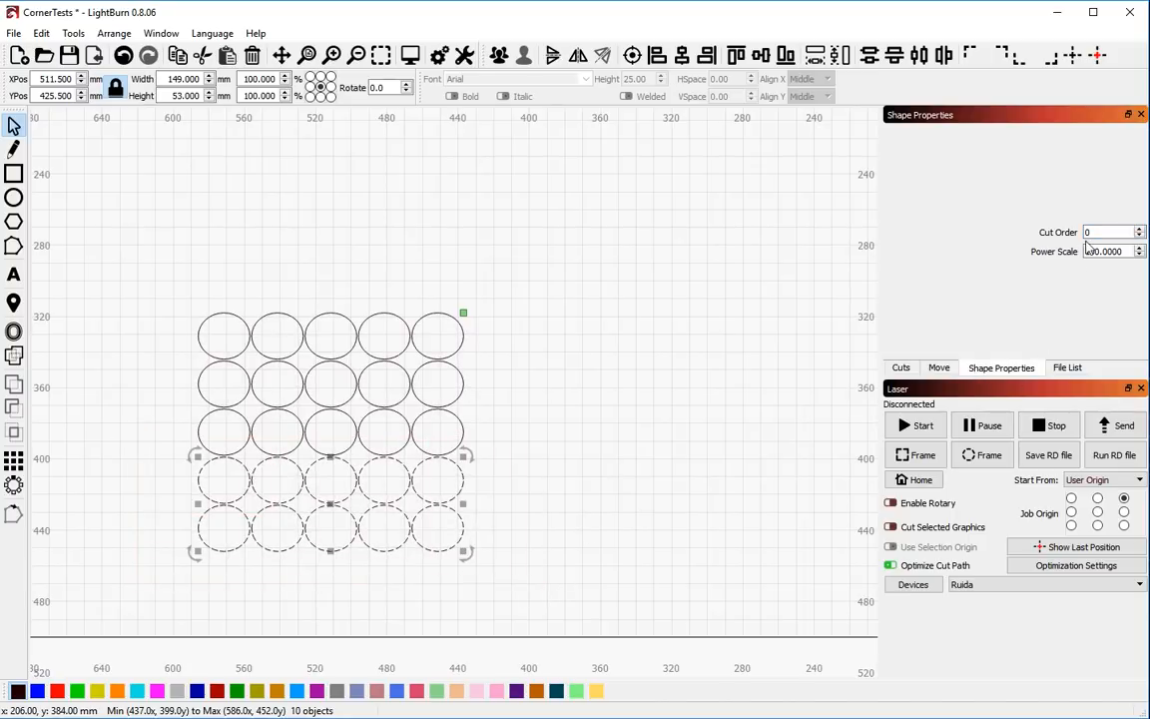
drag(1110, 231, 1050, 246)
text(1)
drag(139, 279, 513, 466)
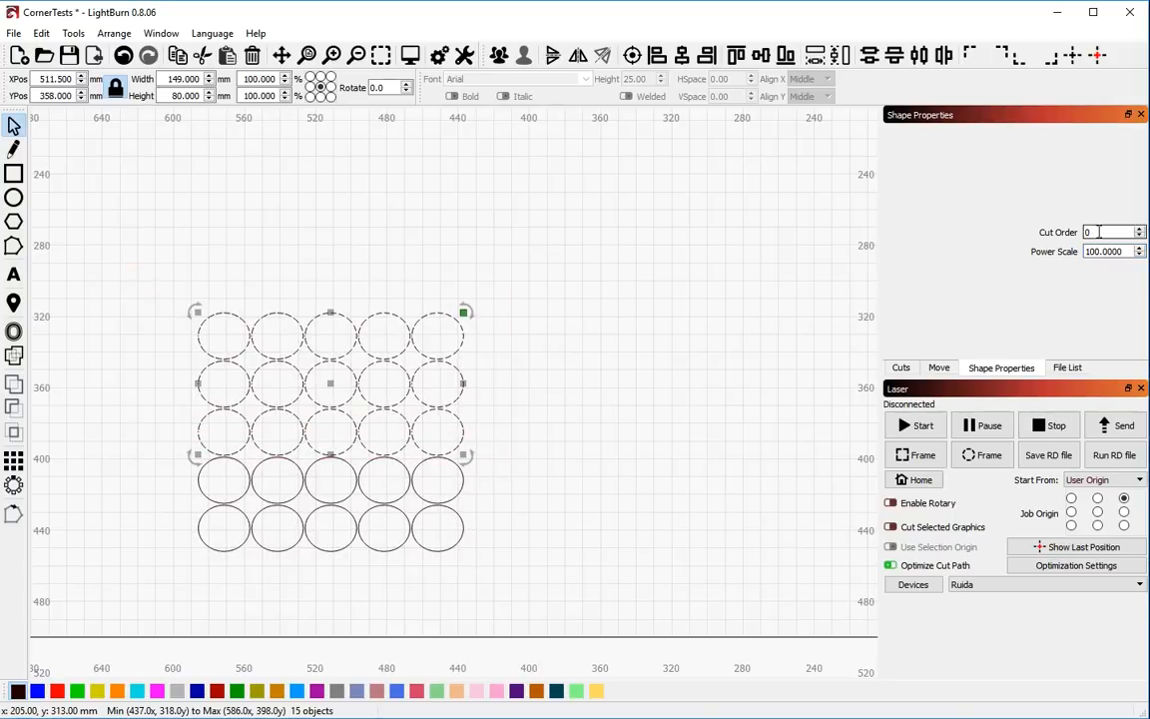
- Add Order by Priority to the cut optimization settings
click(901, 368)
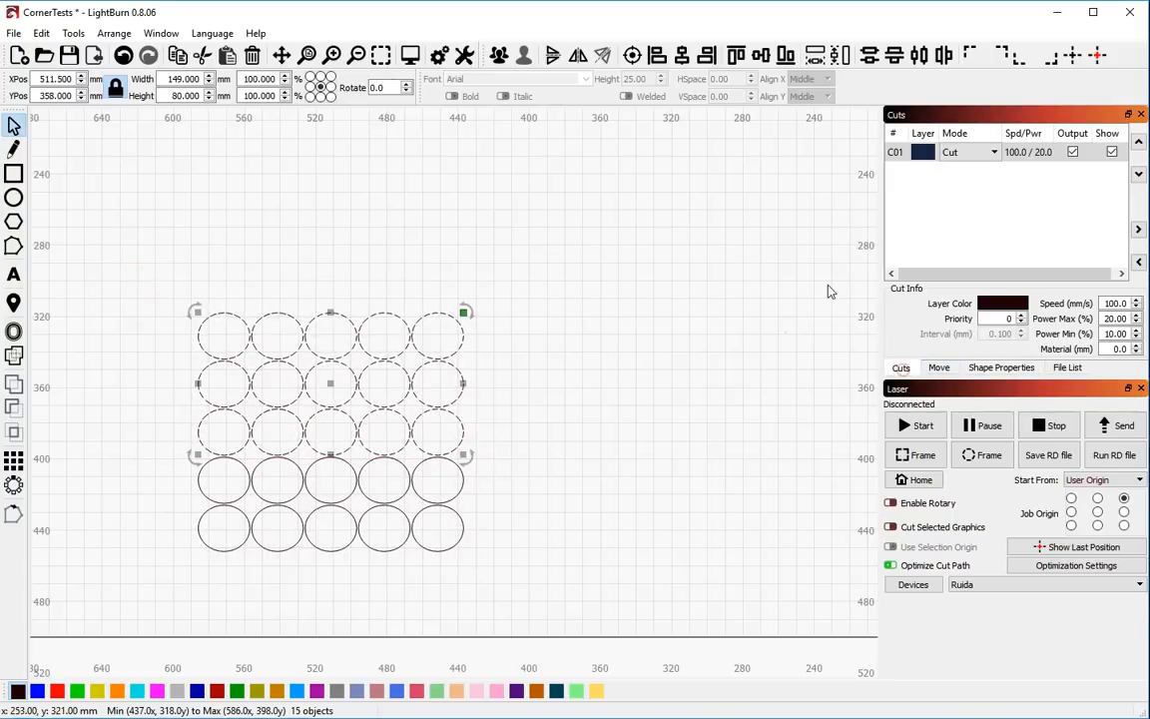
click(1077, 565)
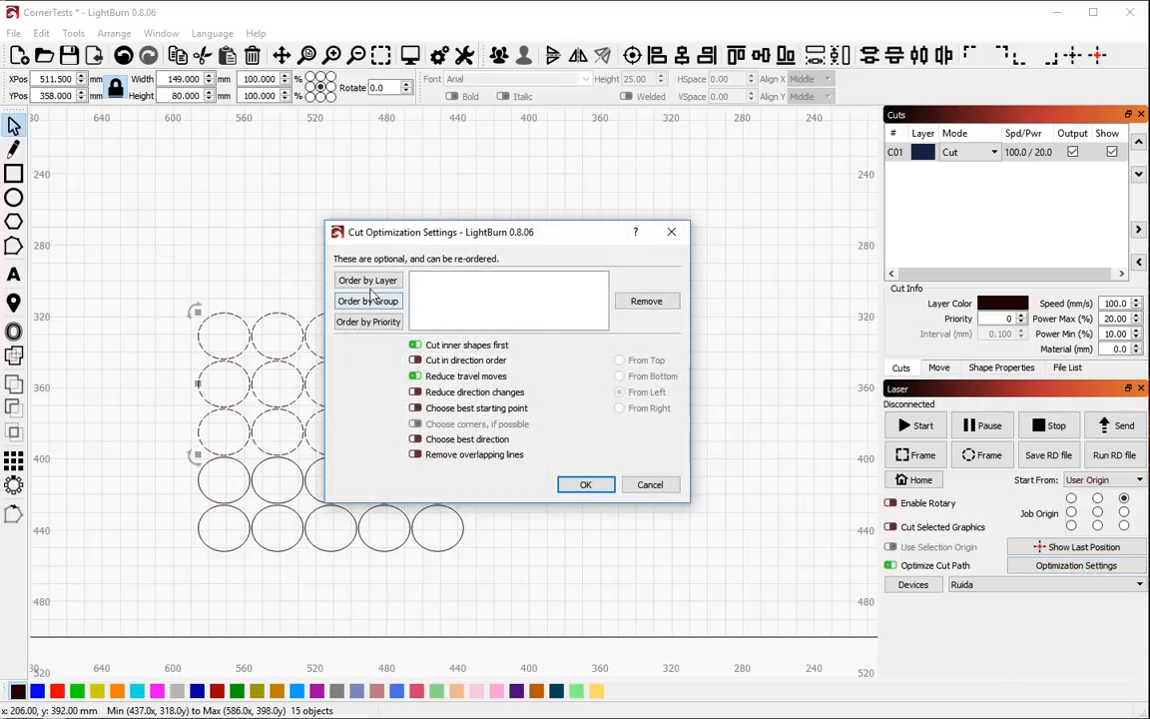
click(341, 320)
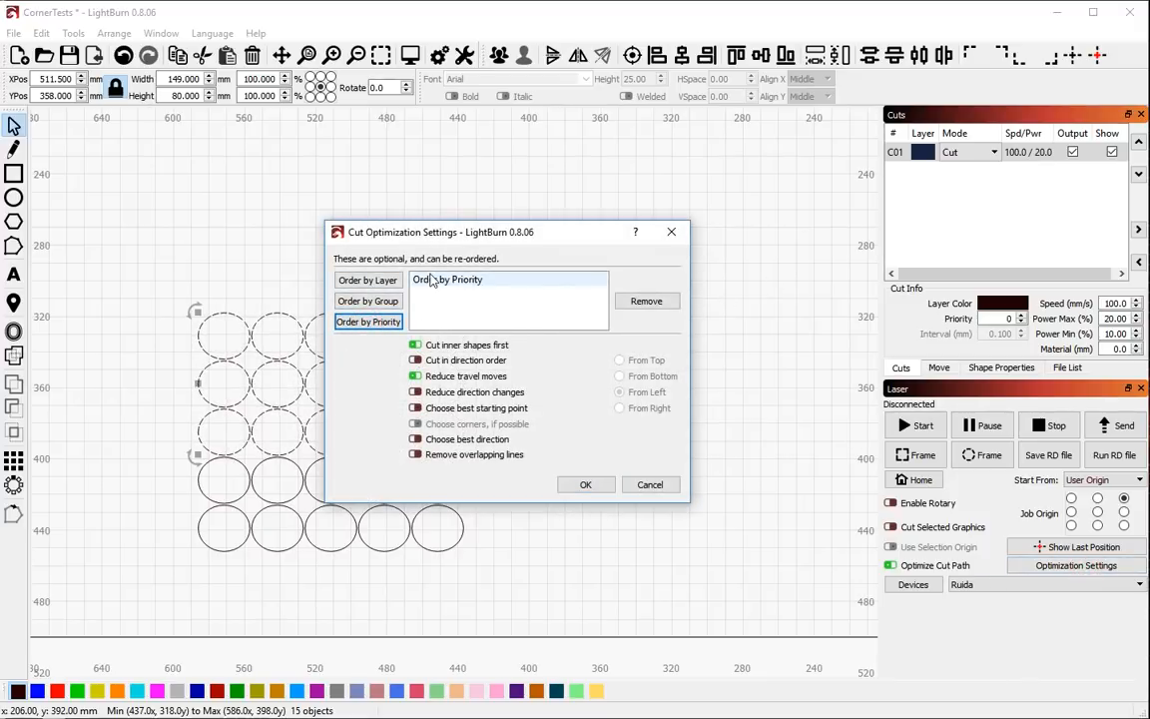
click(586, 484)
- Scrub through the cut preview to compare when the upper three rows and lower two rows are cut
key(alt+p)
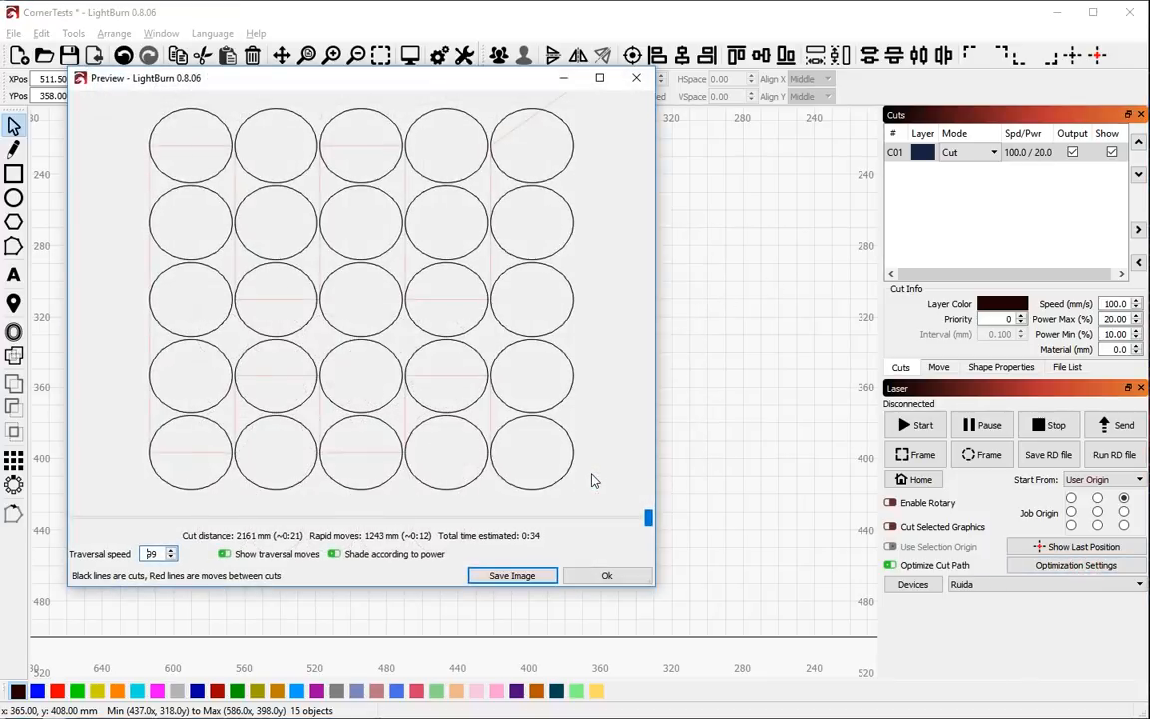
mouse_move(647, 518)
mouse_down()
mouse_move(277, 519)
mouse_move(93, 475)
mouse_move(157, 485)
mouse_move(398, 436)
mouse_move(635, 426)
mouse_move(666, 438)
mouse_up()
mouse_move(648, 522)
mouse_down()
mouse_move(185, 511)
mouse_move(99, 490)
mouse_move(654, 546)
mouse_up()
click(607, 574)
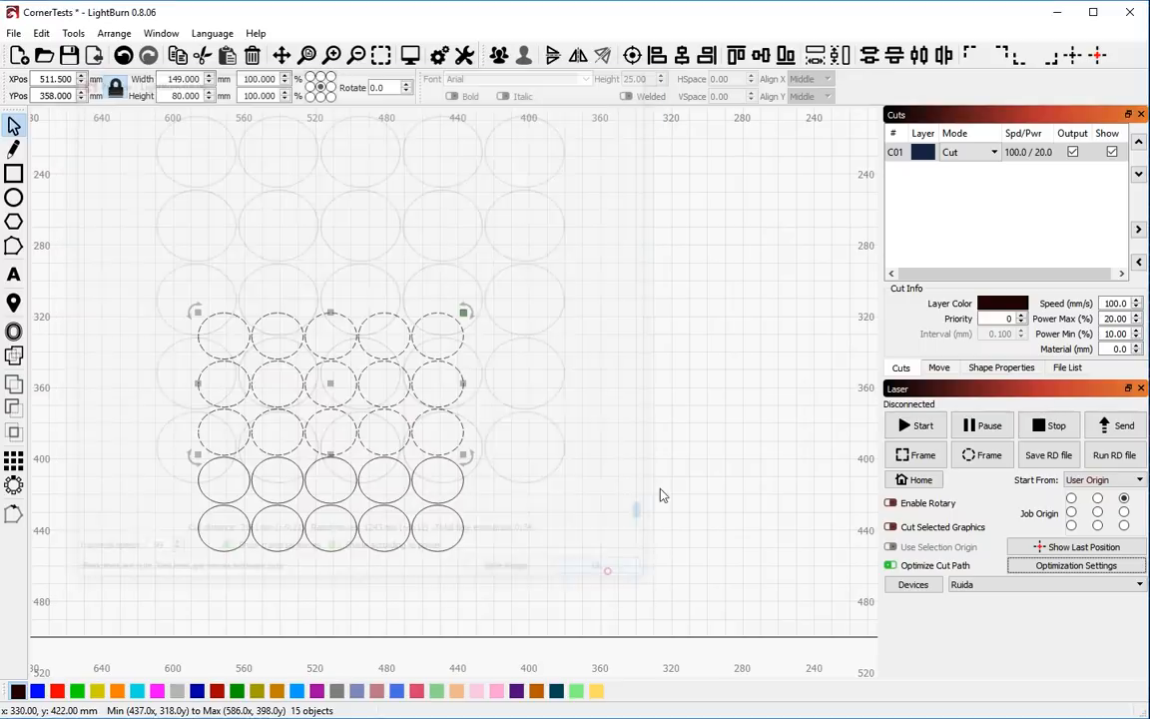
- Set the Cut Order of the four circles in the array's upper-right corner to -1
click(588, 395)
drag(306, 267, 521, 477)
click(297, 295)
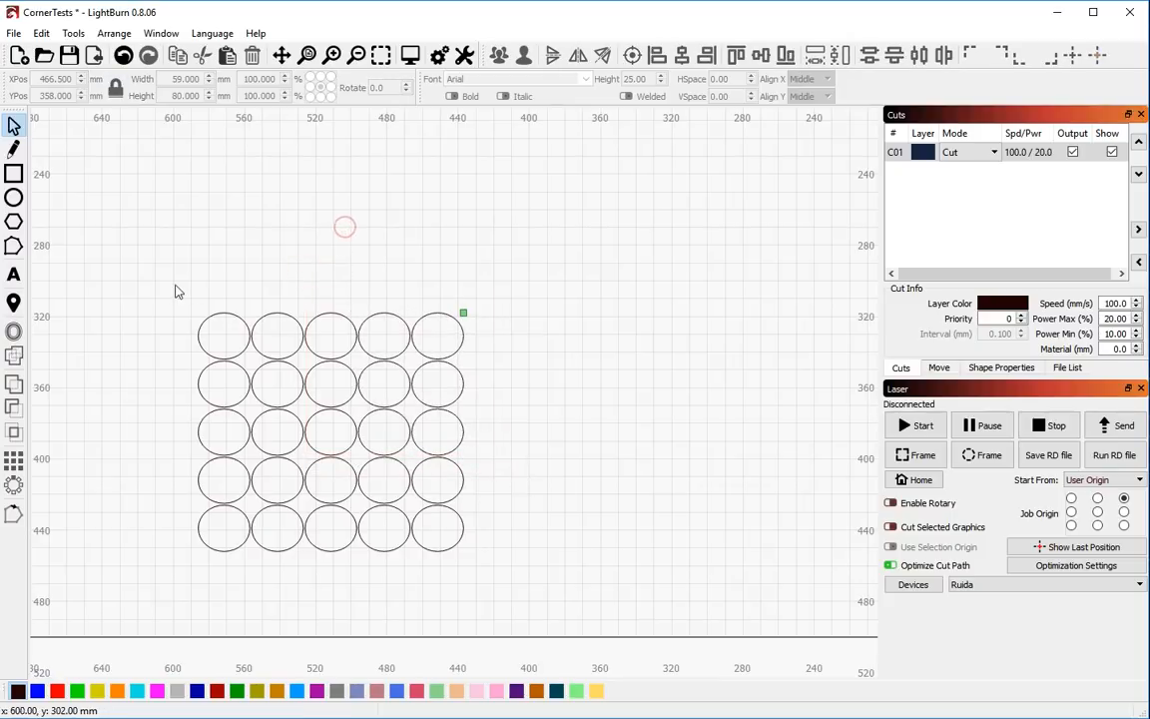
drag(169, 285, 365, 469)
drag(338, 295, 511, 432)
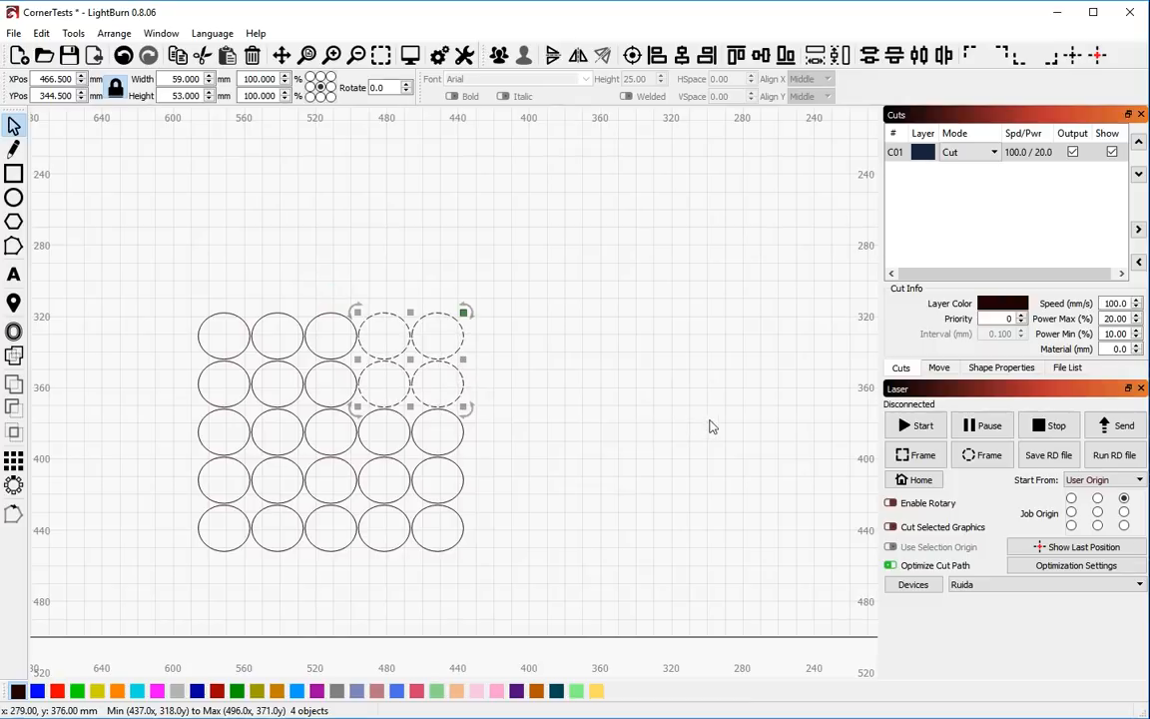
click(1008, 367)
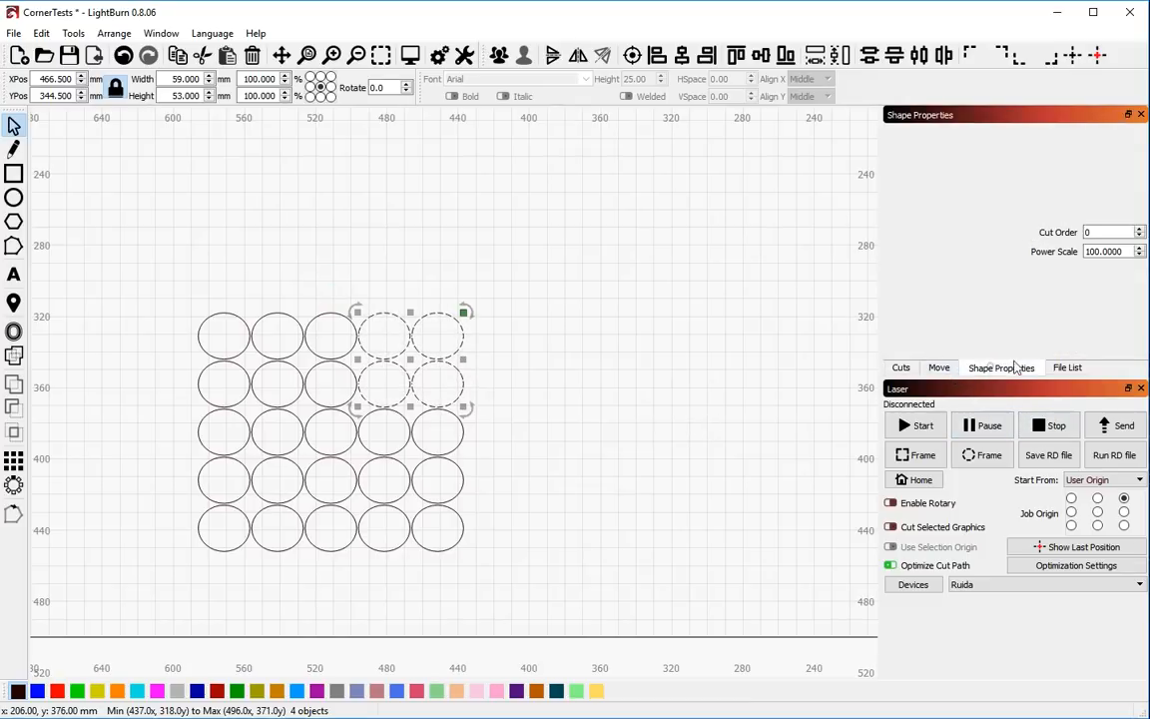
click(1108, 232)
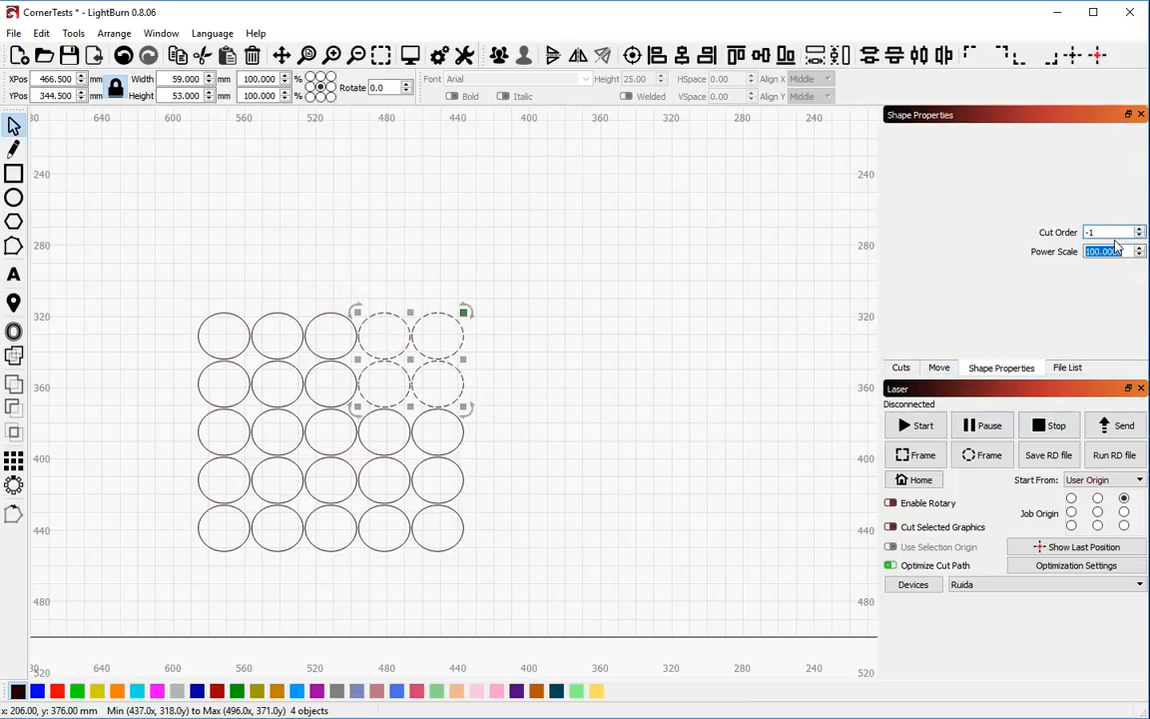
click(494, 330)
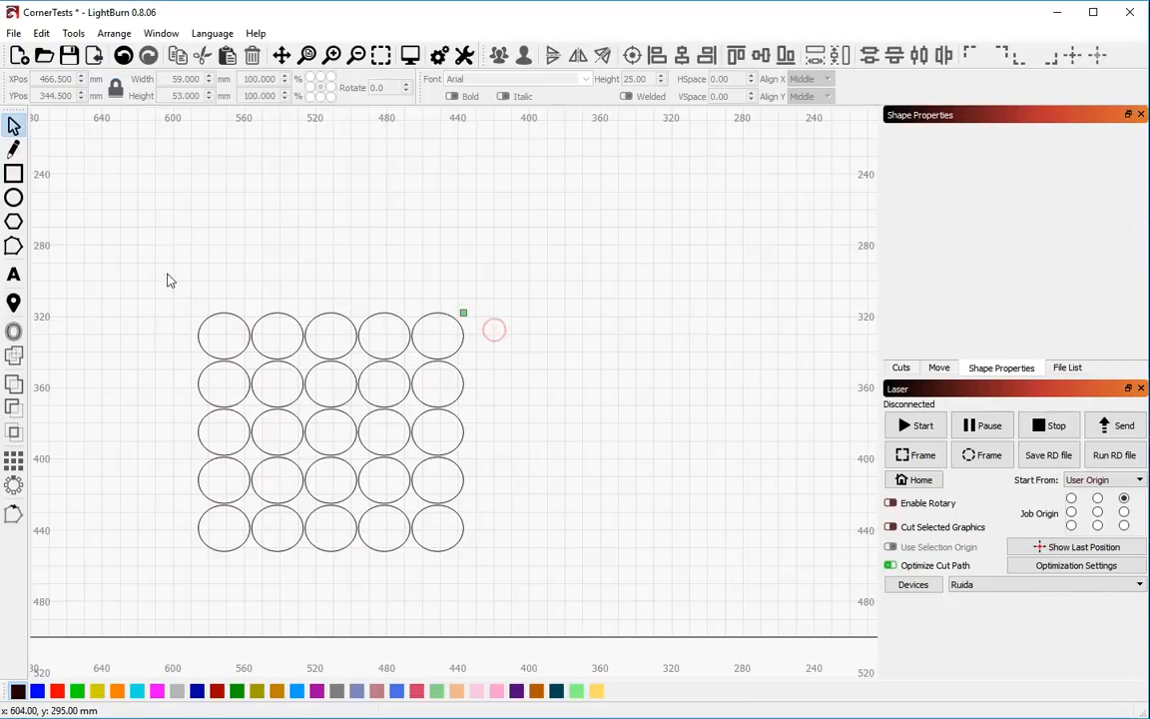
- Check the cut order of the other circle blocks, and set the four lower-right circles' Cut Order to 2
drag(167, 280, 379, 471)
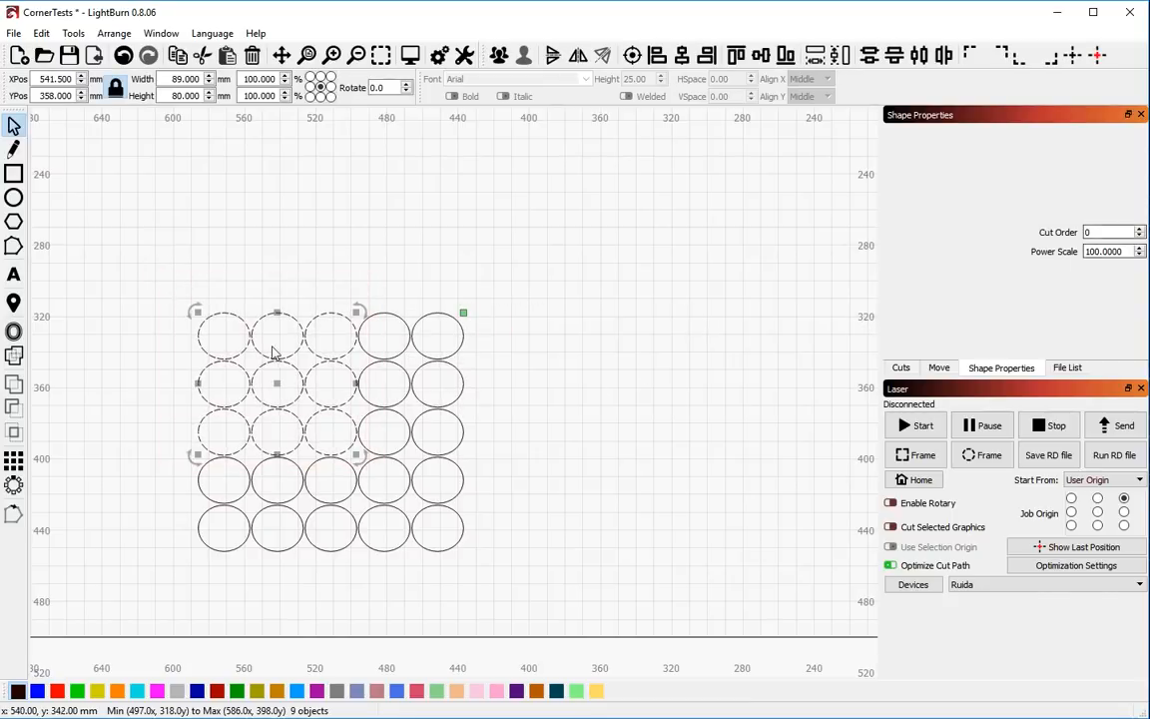
drag(156, 447, 380, 580)
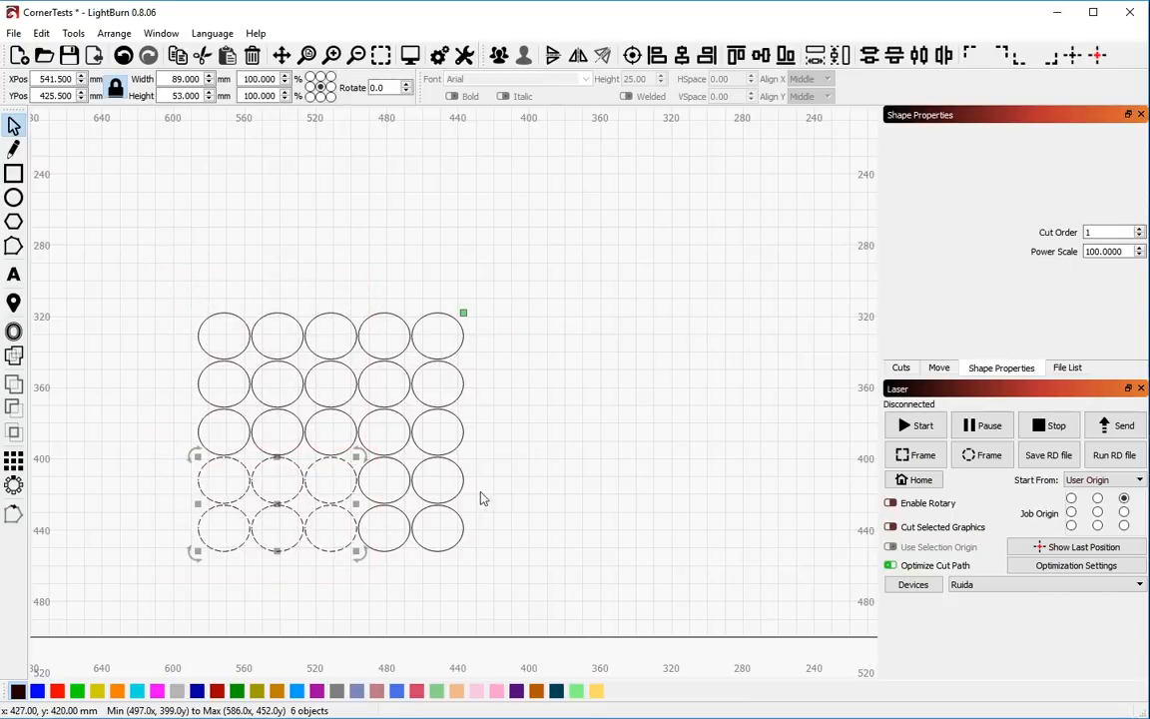
drag(502, 575, 312, 394)
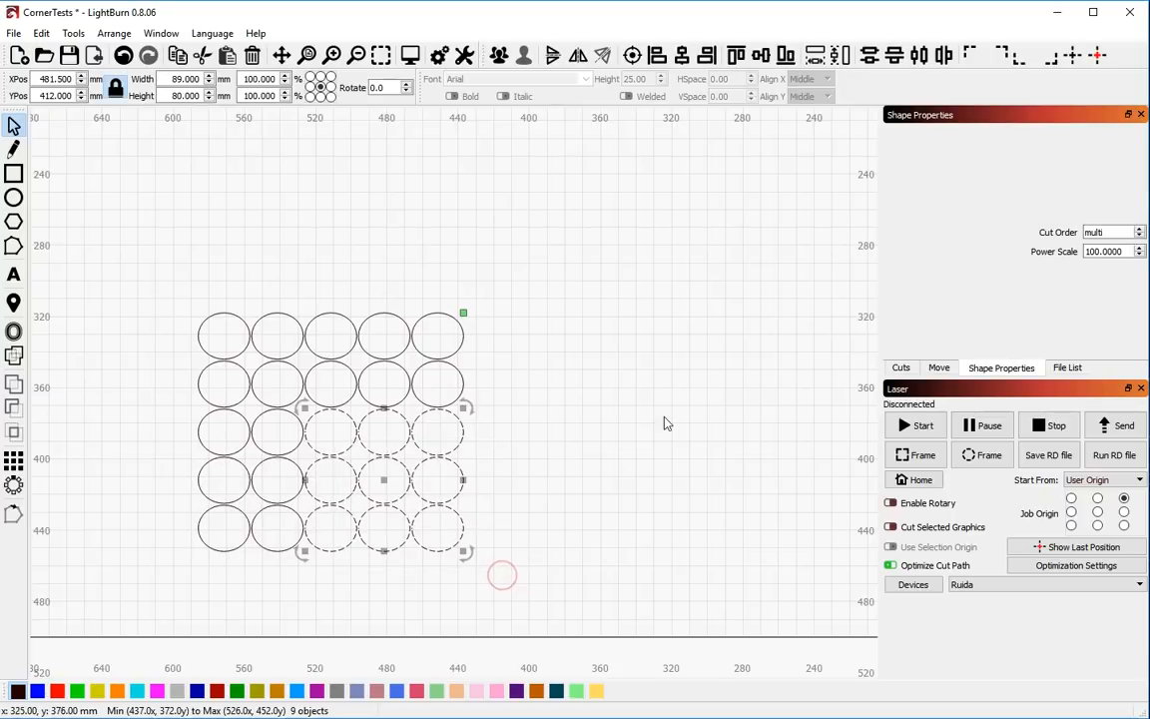
click(540, 520)
drag(359, 456, 484, 564)
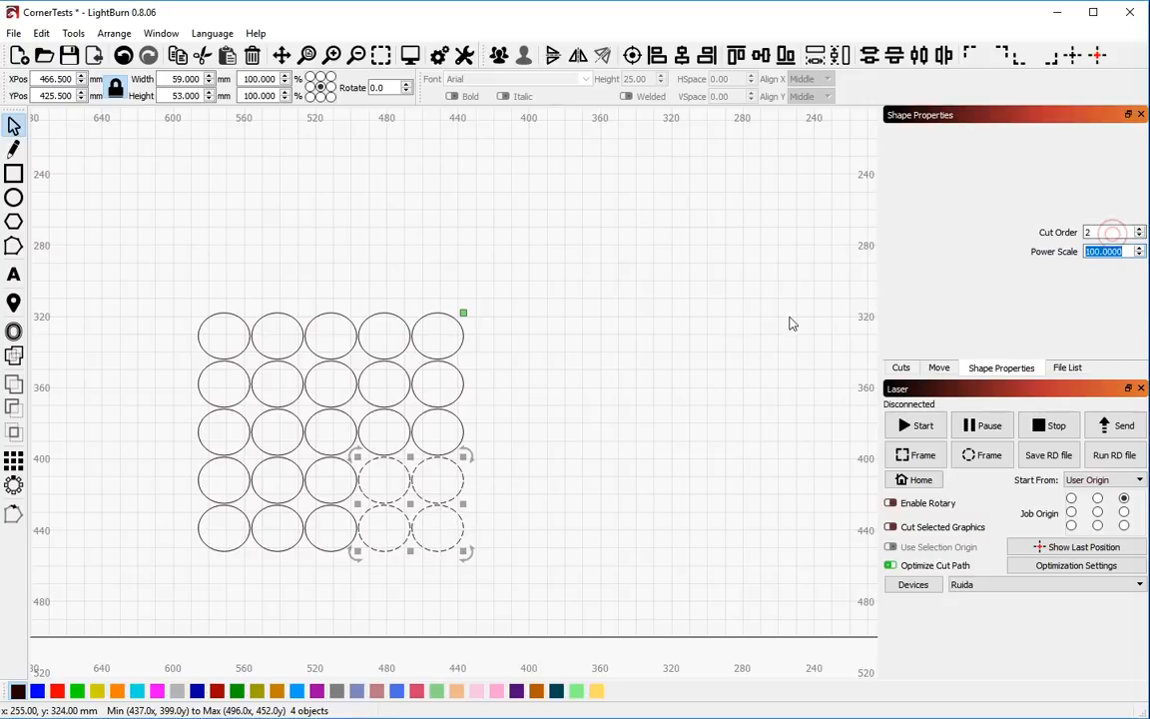
click(1097, 228)
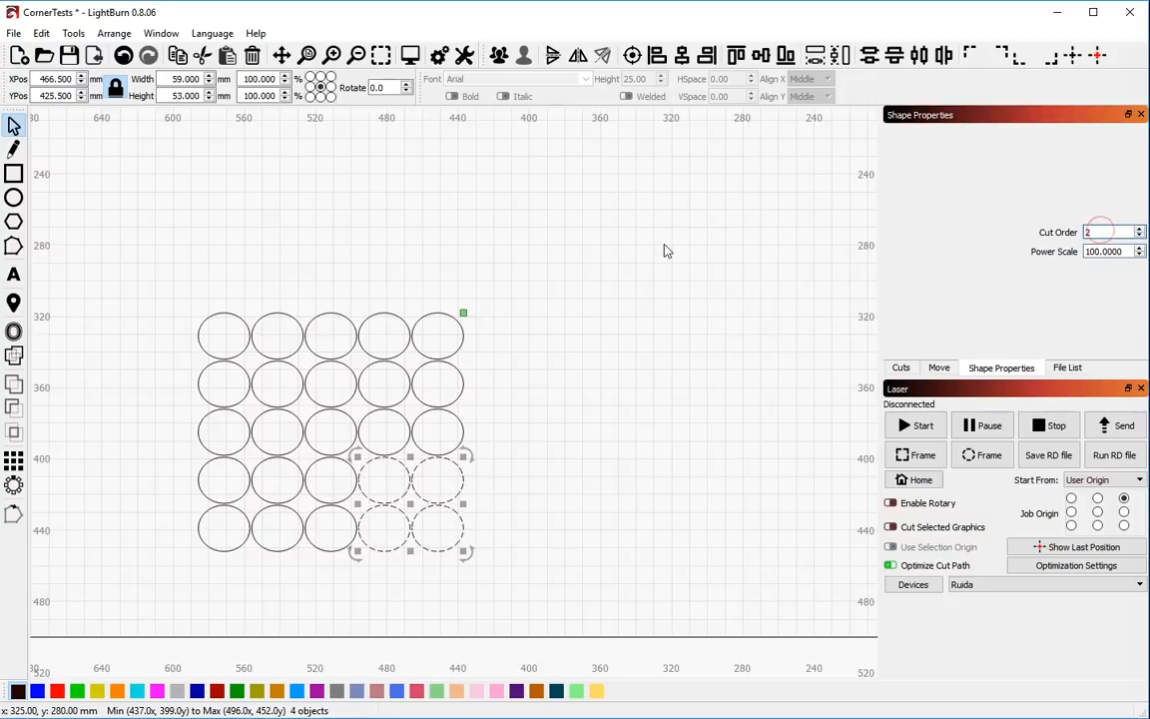
click(662, 244)
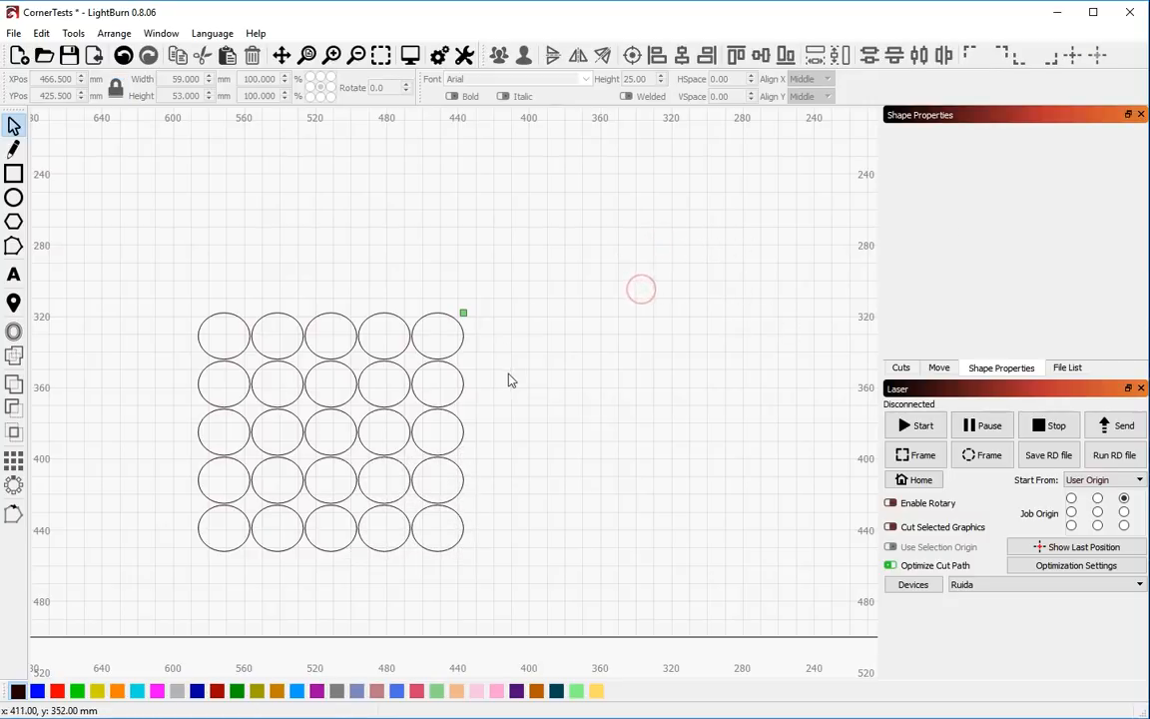
- Preview the array with its four cut-order blocks and scrub through the complete cutting sequence
click(899, 369)
key(alt+p)
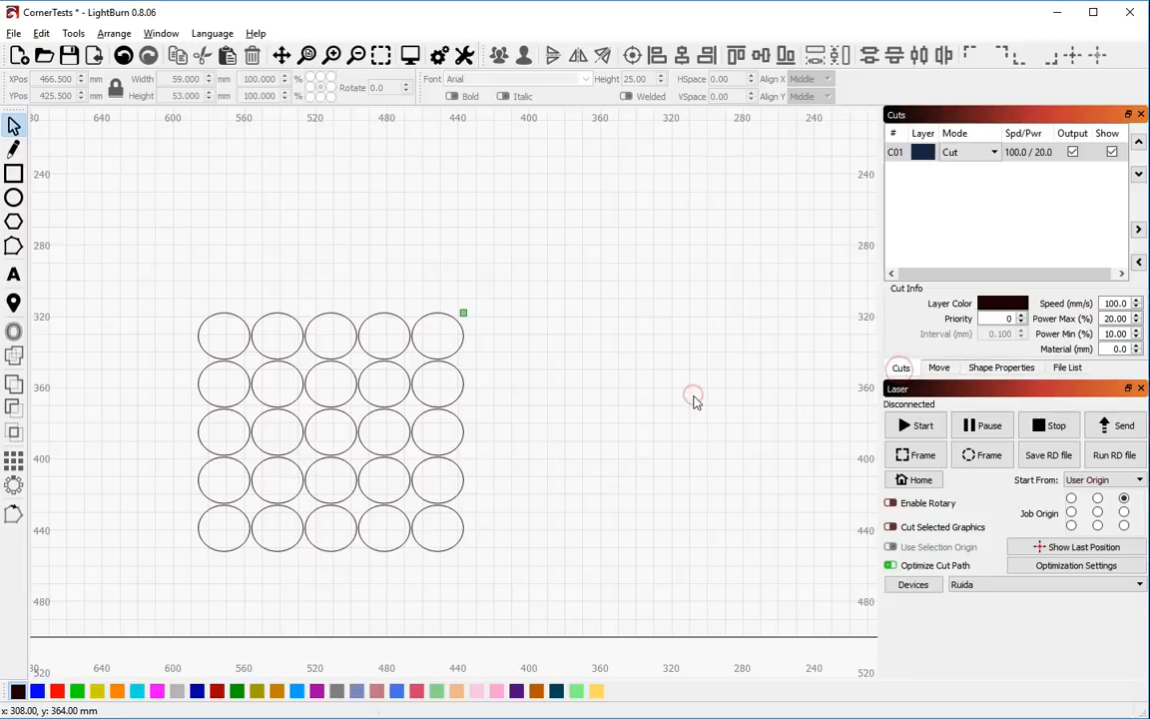
mouse_move(648, 520)
mouse_down()
mouse_move(69, 524)
mouse_move(587, 538)
mouse_up()
drag(624, 537, 669, 542)
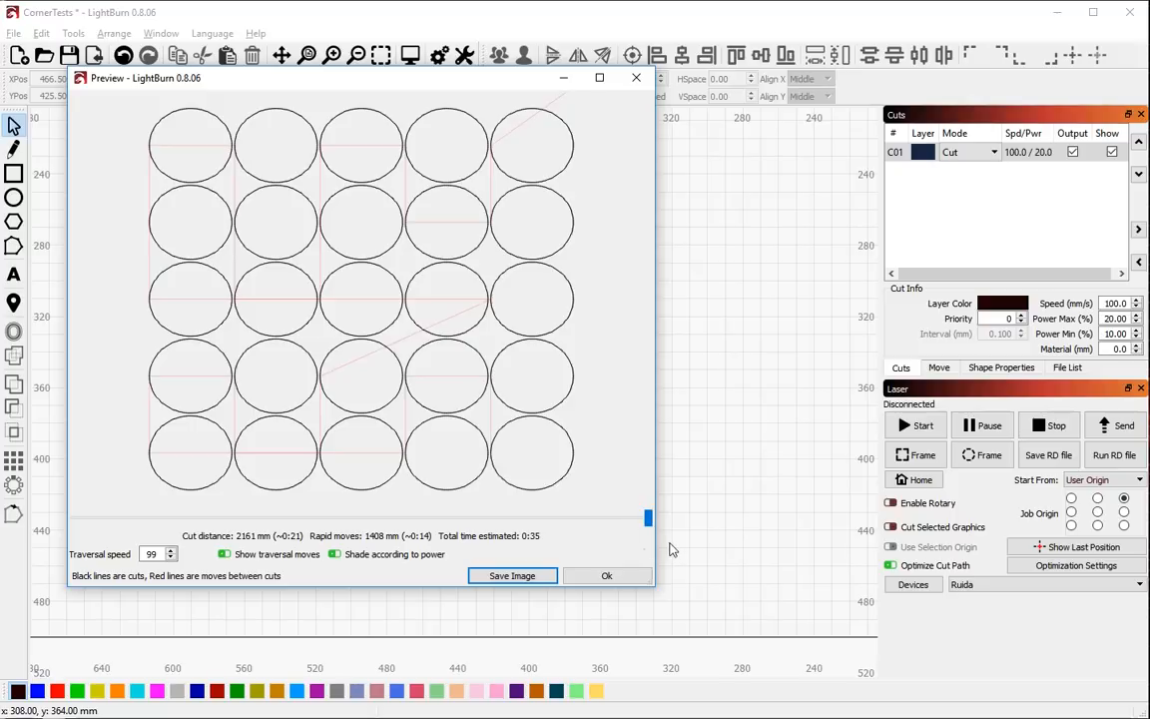
- Close the preview and delete the lower four rows of circles, keeping the top row of five
click(609, 580)
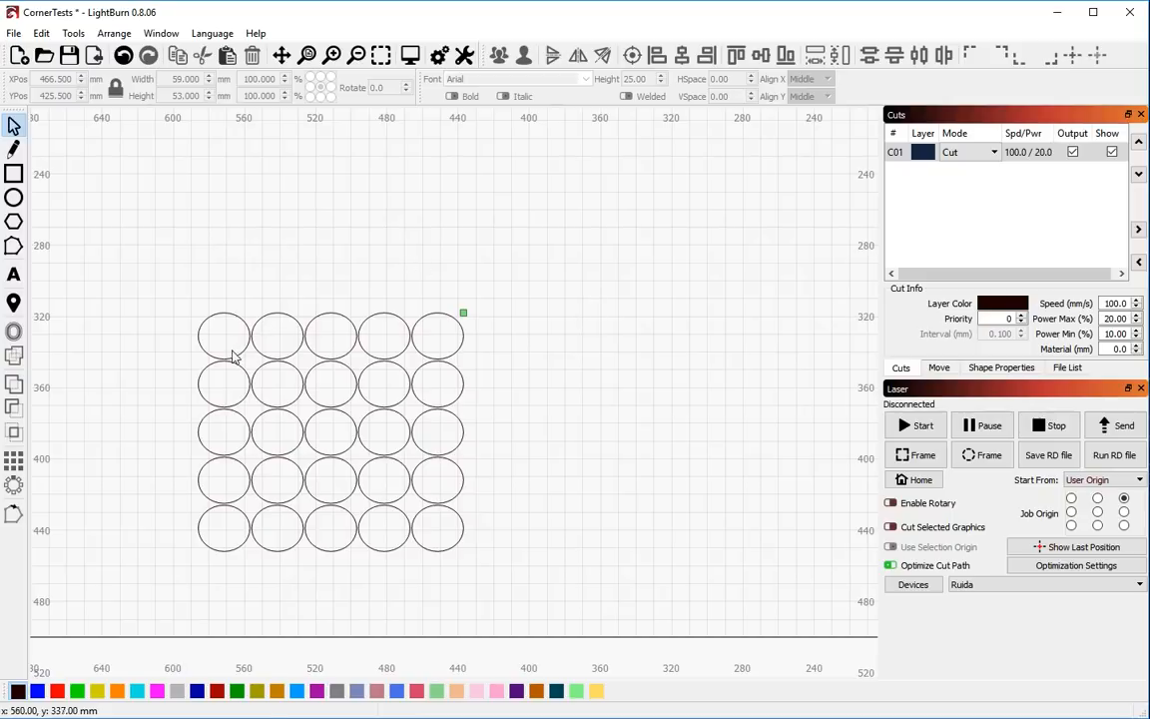
drag(128, 270, 481, 557)
click(556, 537)
drag(129, 352, 514, 618)
key(Delete)
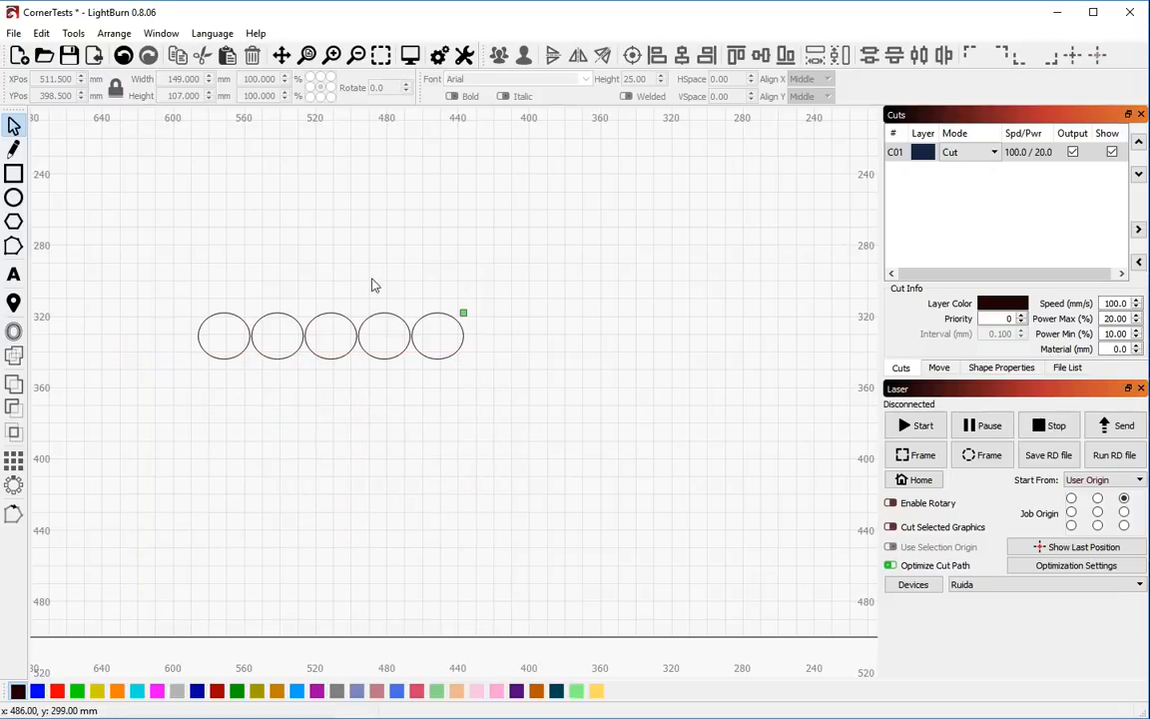
- Set the Cut Order of the rightmost circle in the remaining row to 0
drag(385, 272, 564, 470)
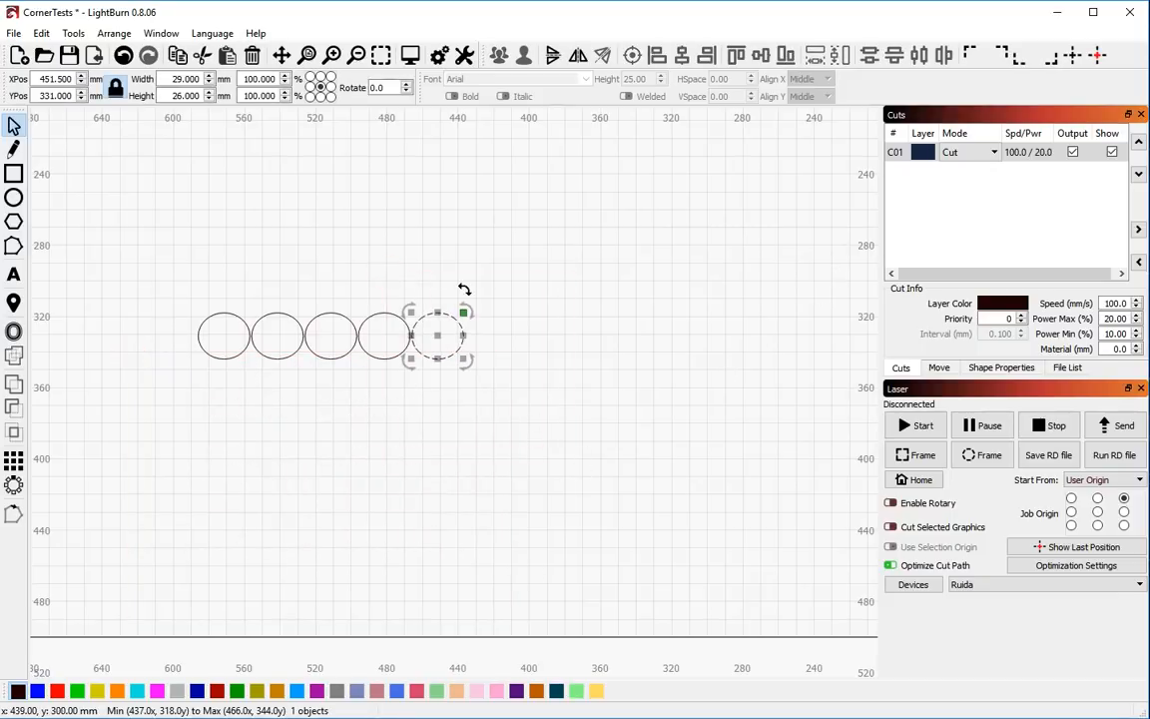
click(446, 261)
drag(388, 287, 525, 422)
click(1067, 368)
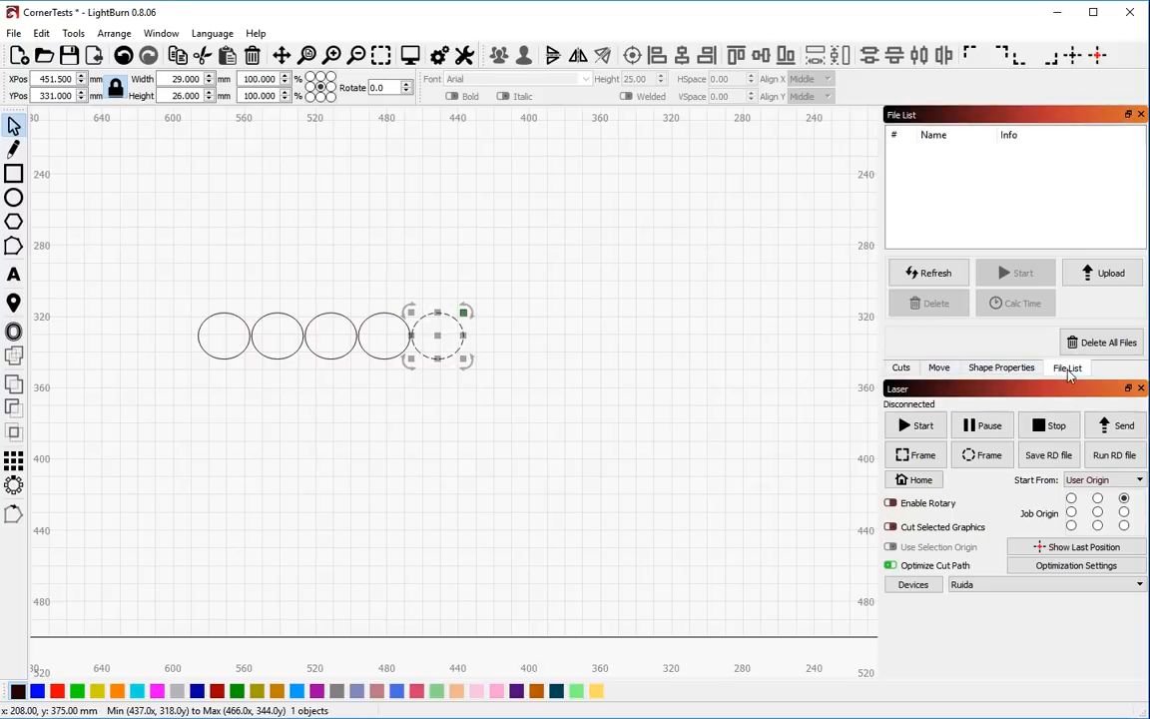
click(988, 368)
drag(1111, 215, 1016, 227)
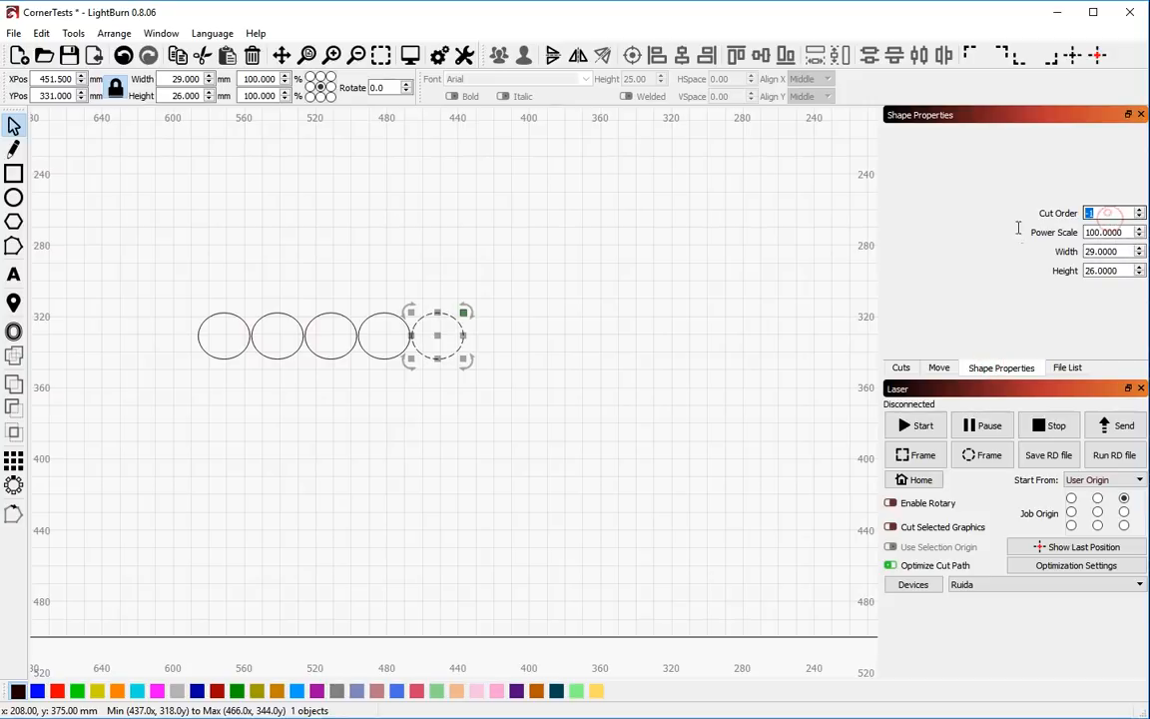
text(0)
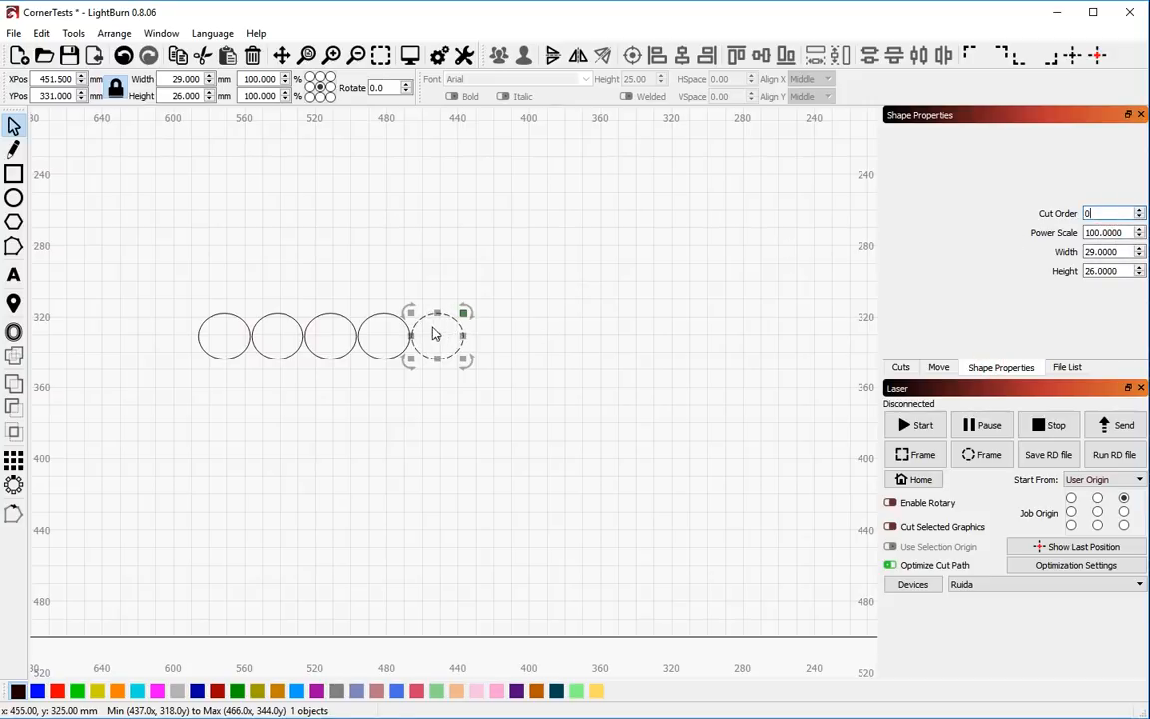
- Set the Cut Order of the leftmost circle to 1 and of the fourth circle from the left to 2
drag(158, 288, 282, 393)
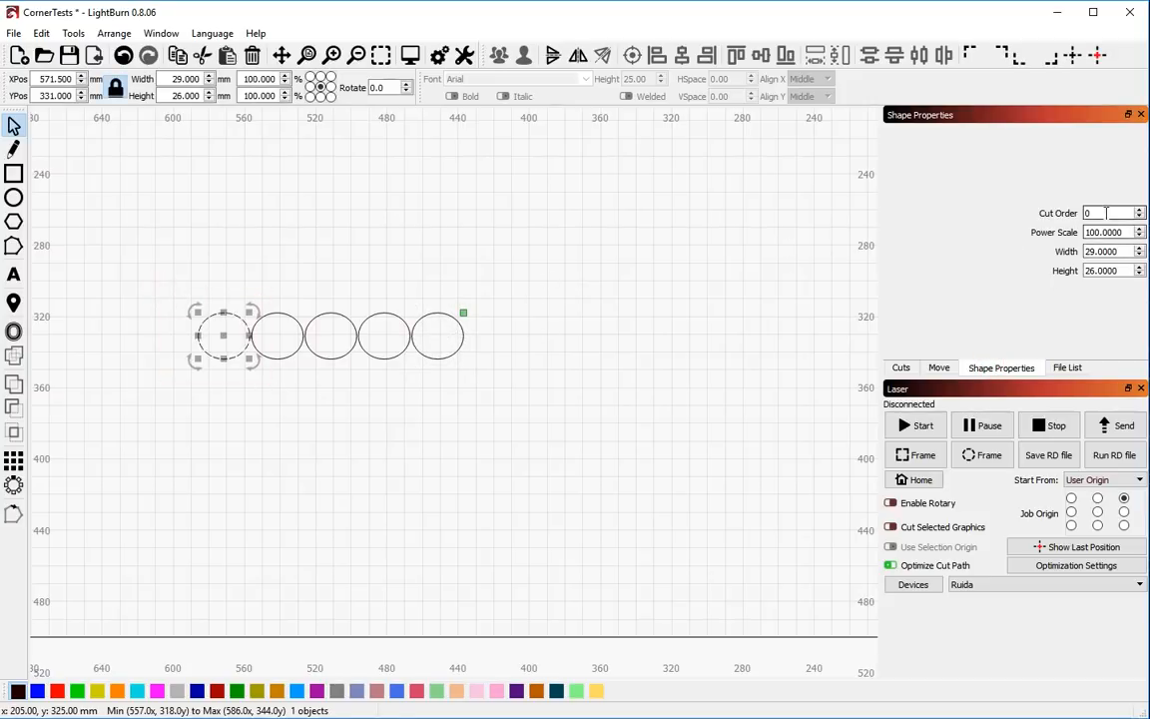
drag(1104, 212, 1009, 224)
text(1)
key(Tab)
click(385, 329)
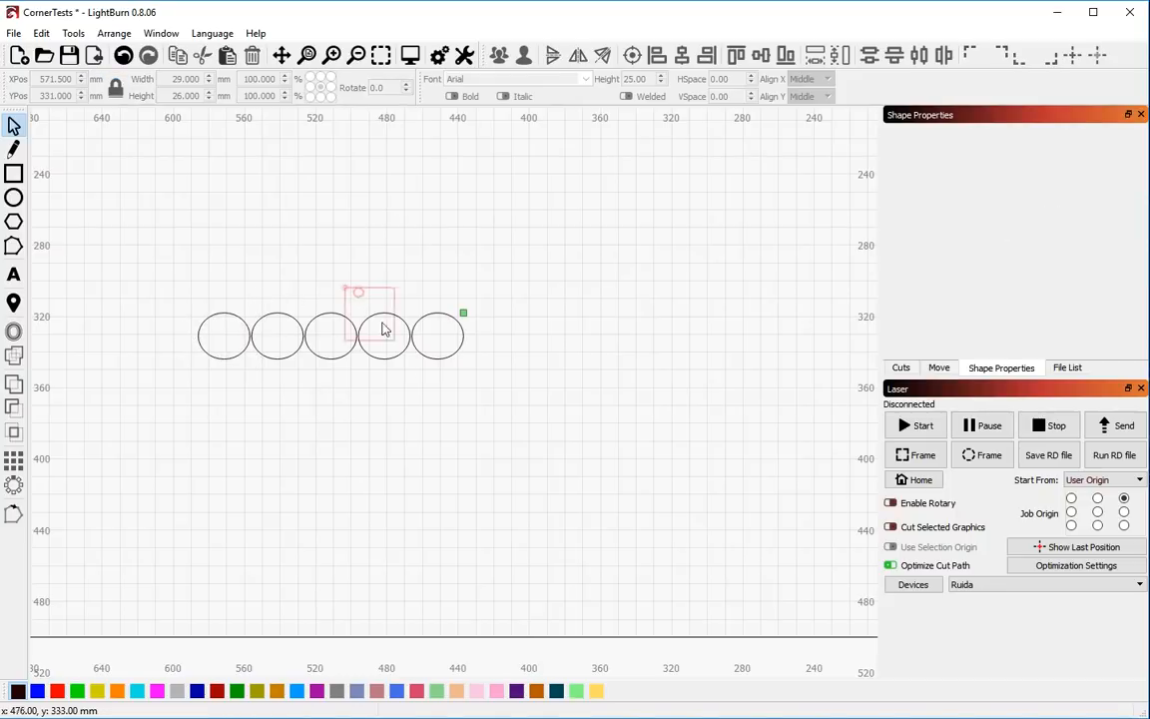
drag(1107, 213, 1023, 223)
text(2)
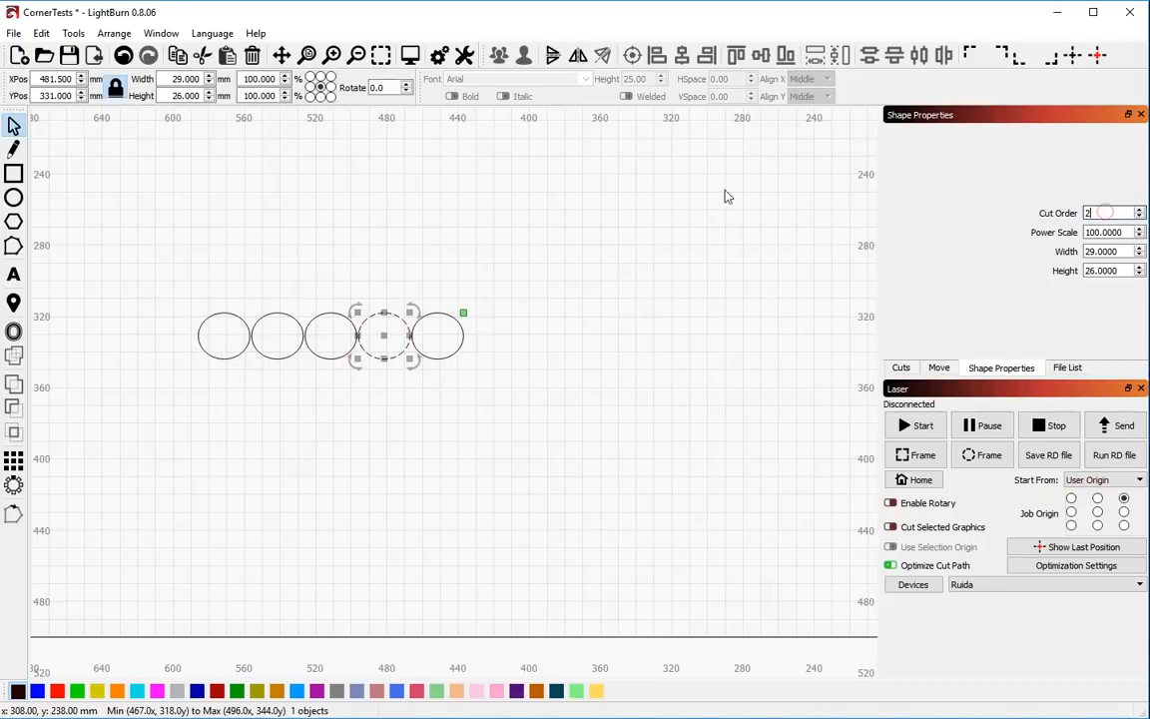
key(Tab)
- Set the second circle's Cut Order to 3 and edit the middle circle's Cut Order
drag(237, 292, 328, 403)
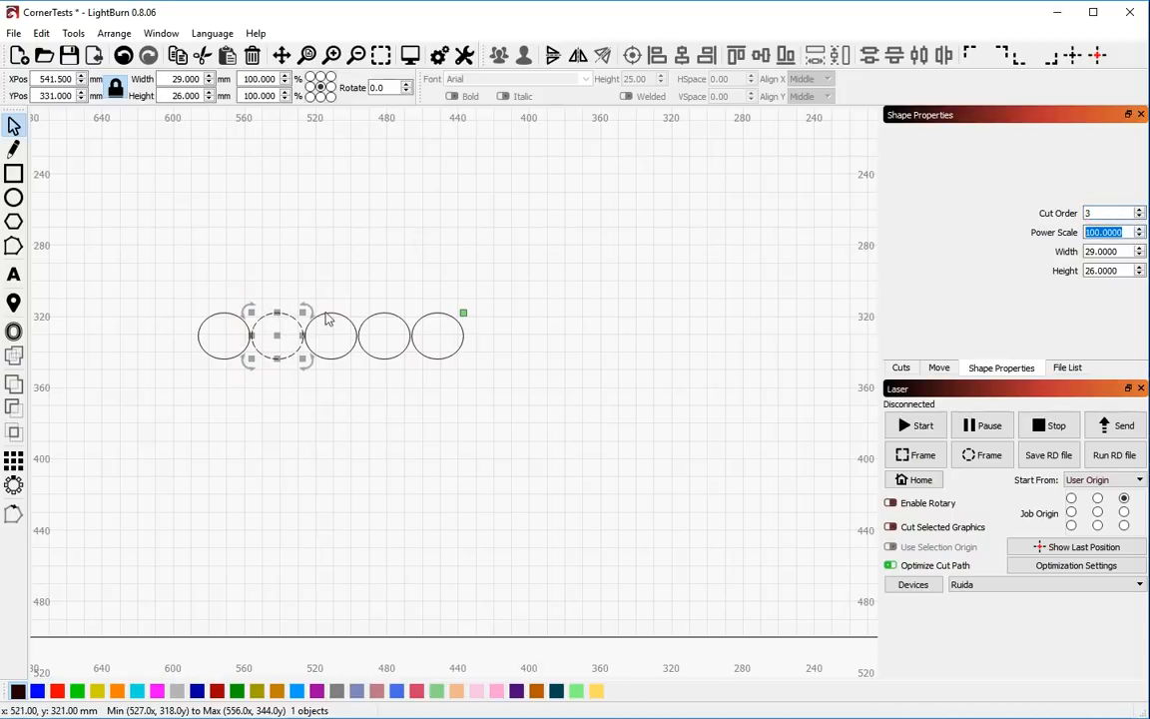
click(292, 288)
mouse_move(369, 390)
mouse_down()
mouse_move(292, 283)
mouse_move(364, 382)
mouse_up()
click(290, 281)
click(310, 267)
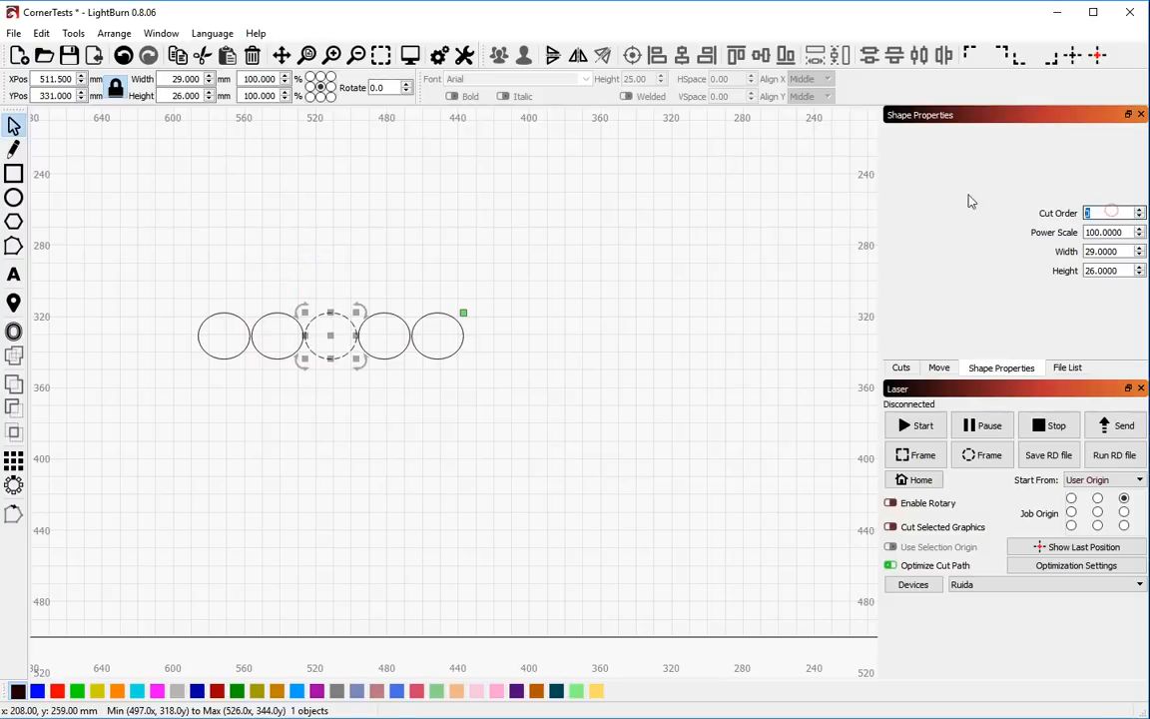
click(588, 262)
- Preview the row of five circles and scrub through its cutting sequence
key(alt+p)
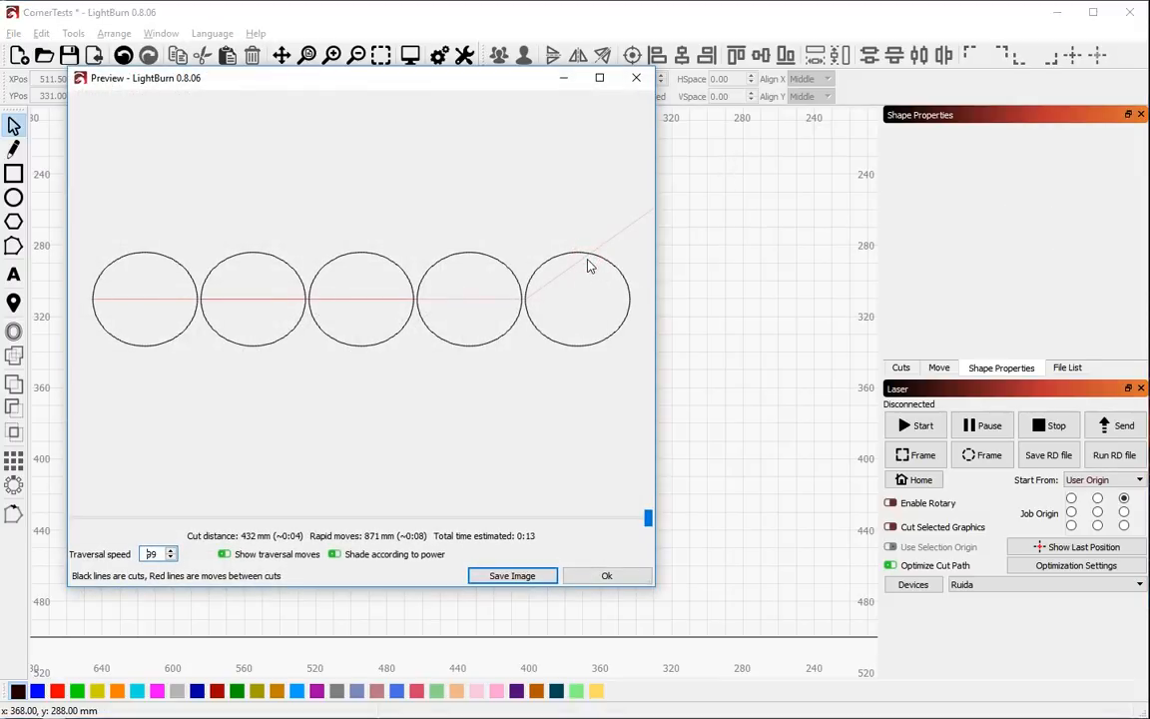
mouse_move(650, 520)
mouse_down()
mouse_move(103, 519)
mouse_move(537, 487)
mouse_move(657, 518)
mouse_move(203, 551)
mouse_move(680, 576)
mouse_up()
click(616, 580)
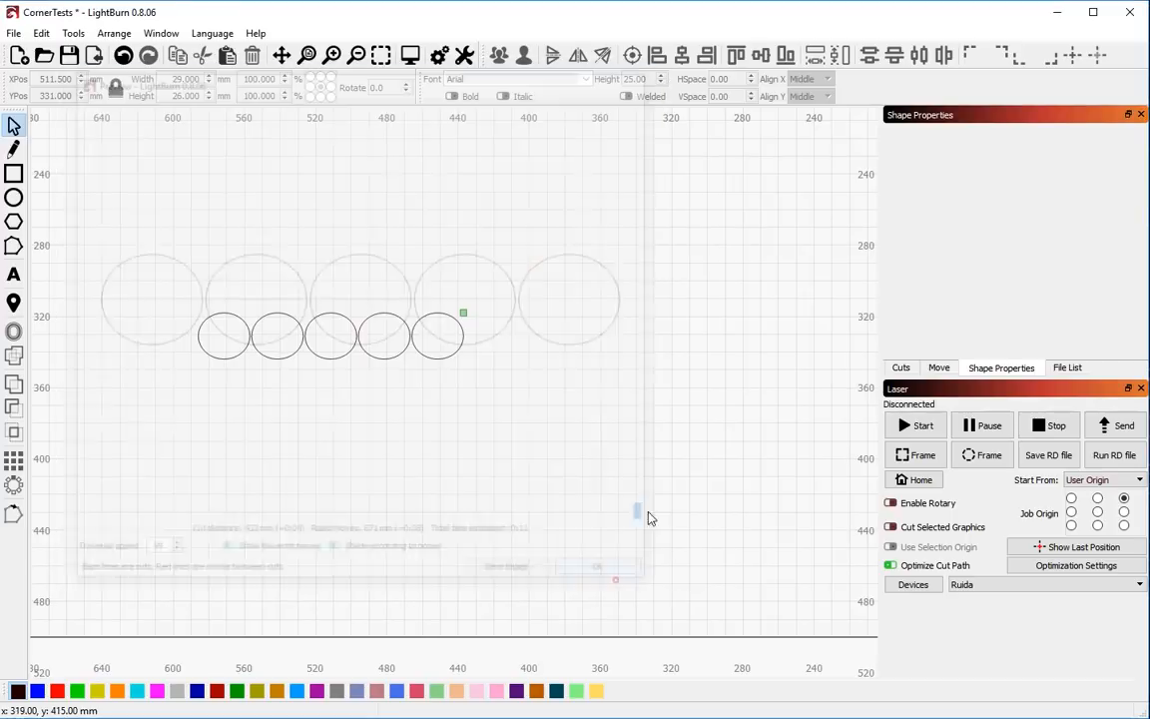
- Select the five circles and add Order by Group to the ordering list in the cut optimization settings
click(648, 459)
scroll(561, 326, down, 1)
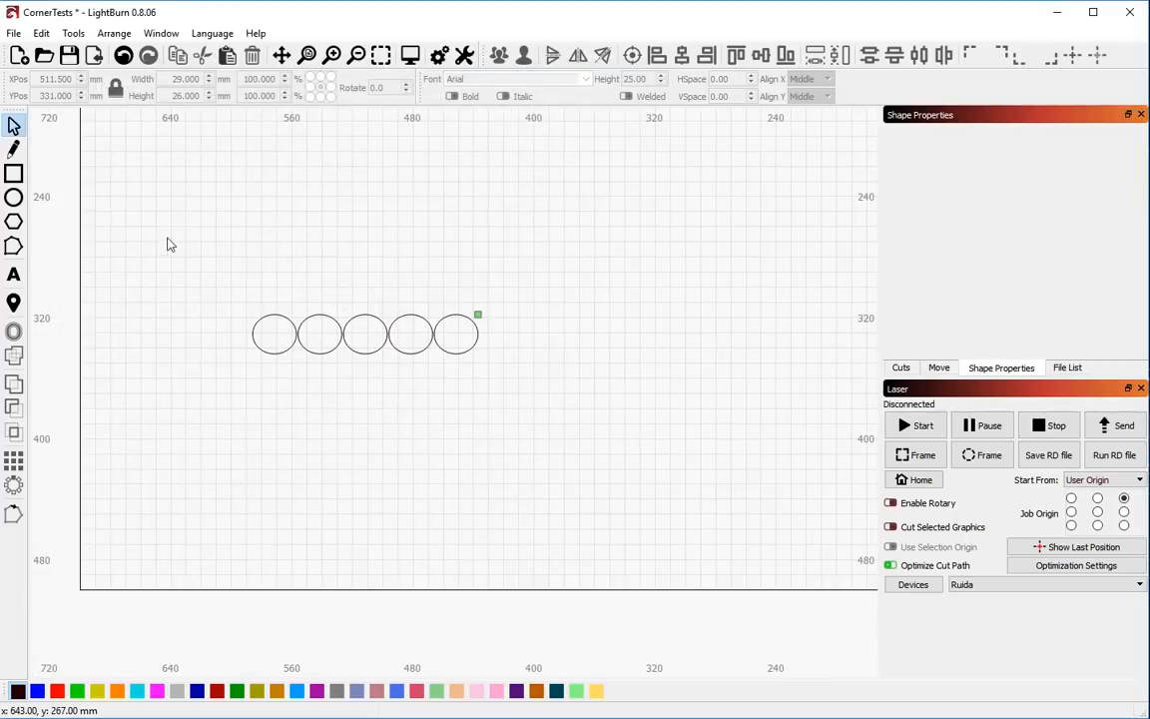
drag(168, 244, 598, 439)
click(903, 368)
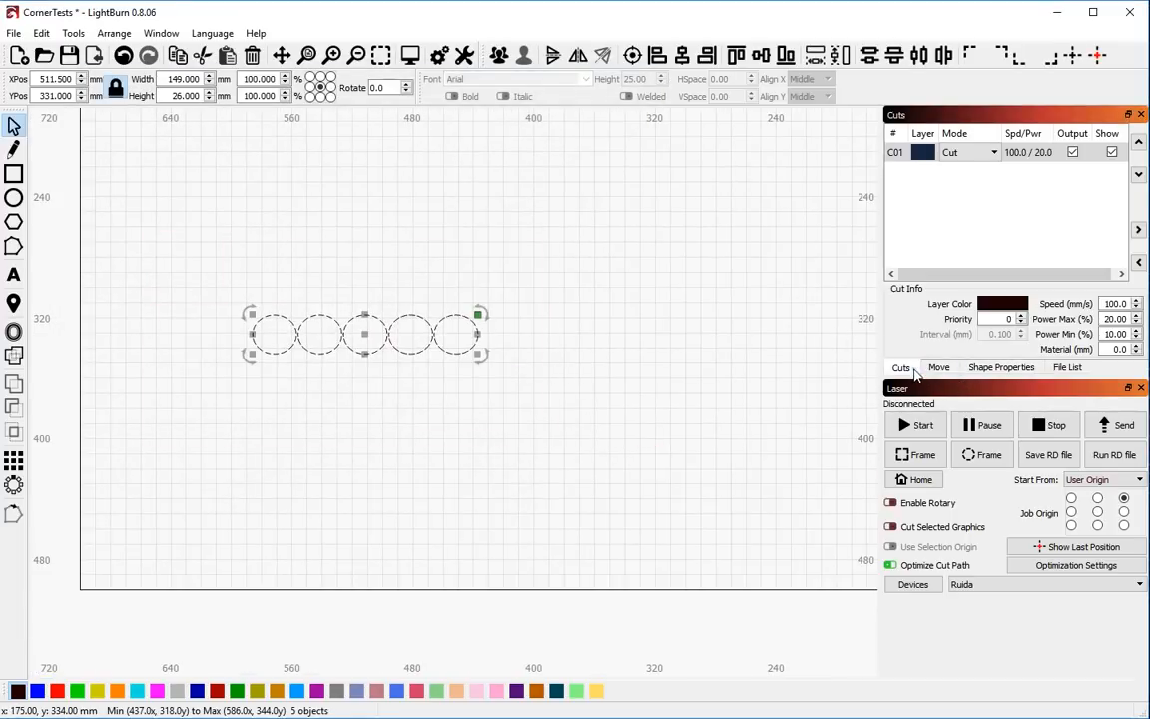
click(1057, 572)
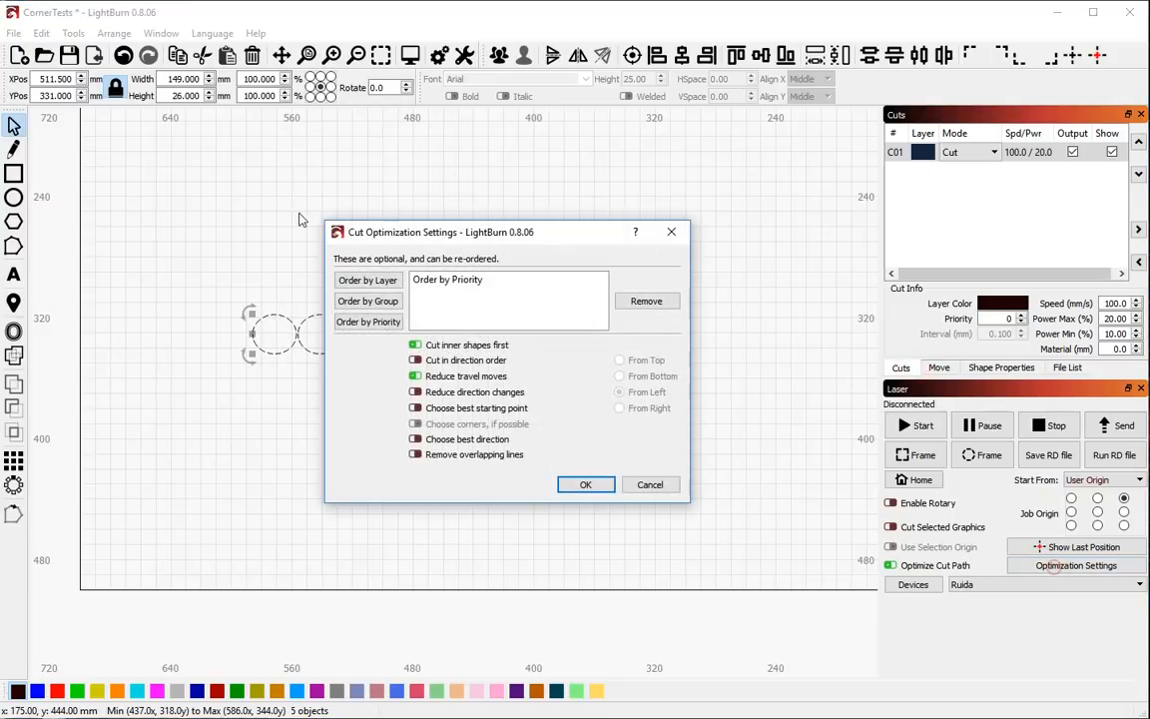
click(381, 303)
click(384, 305)
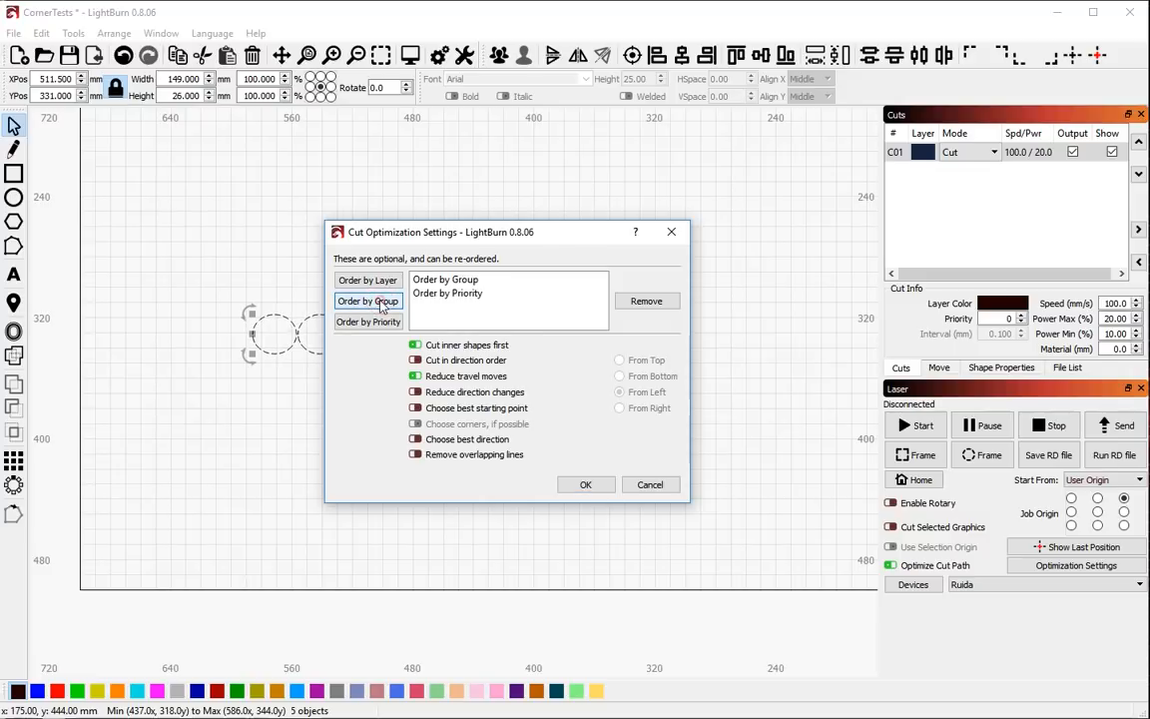
- Move Order by Priority above Order by Group, and add Order by Layer at the head of the ordering list
click(459, 296)
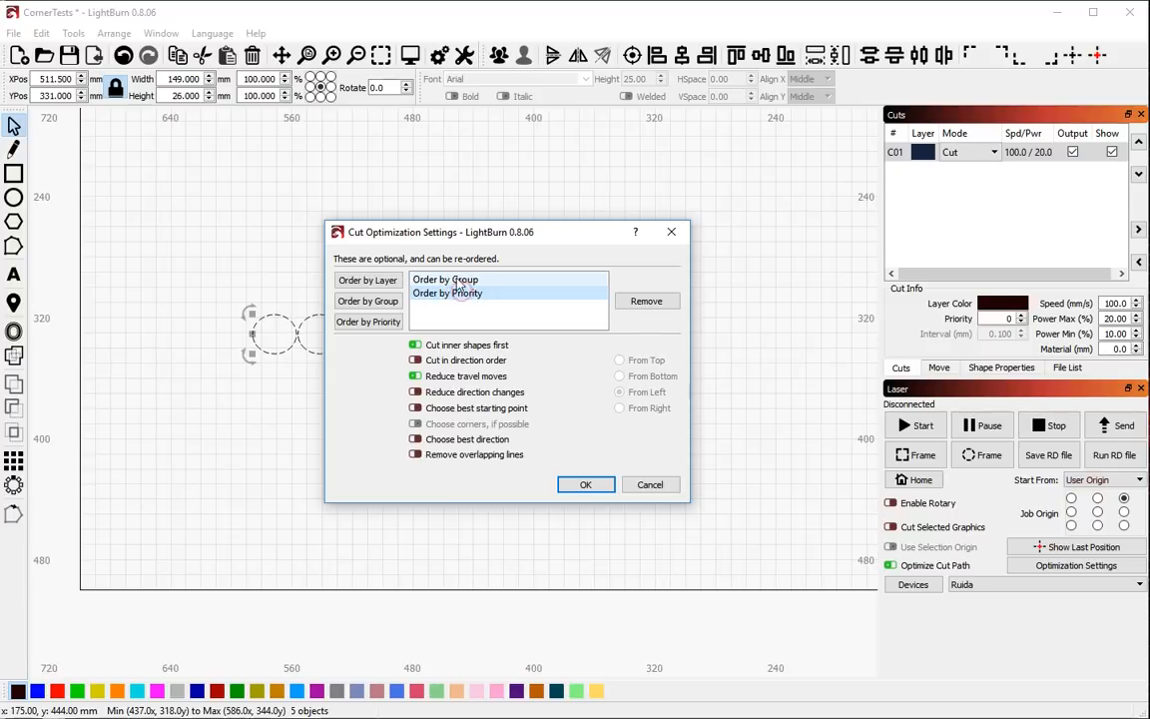
click(362, 320)
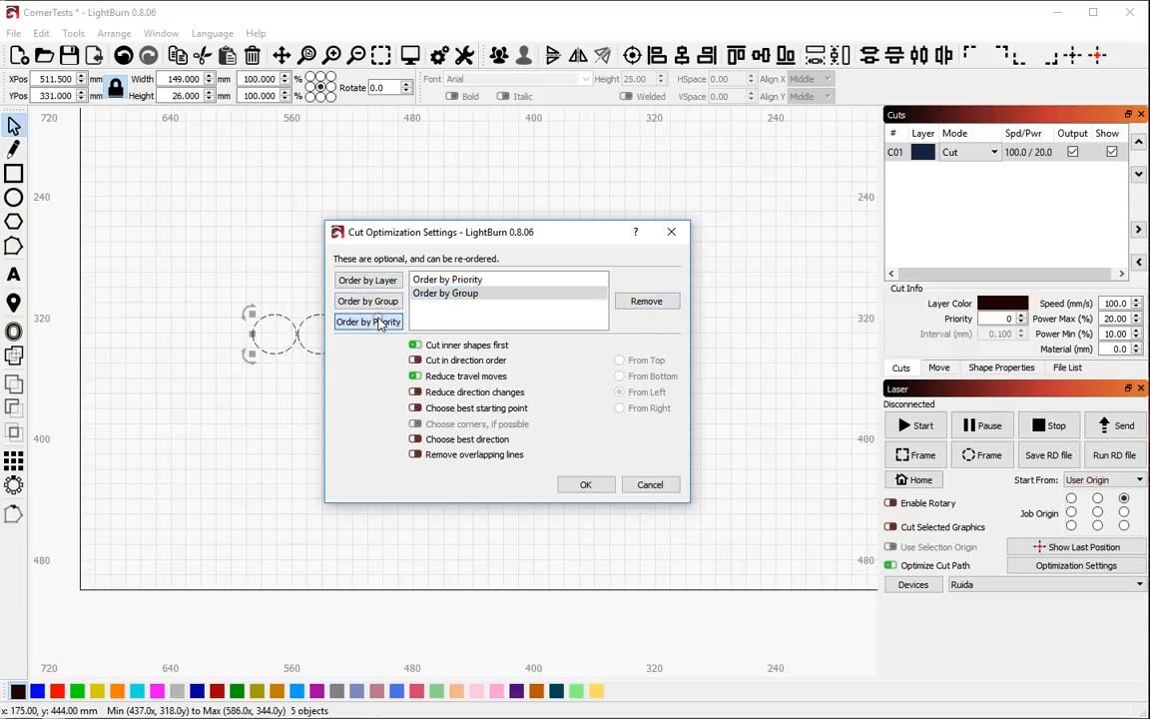
click(465, 291)
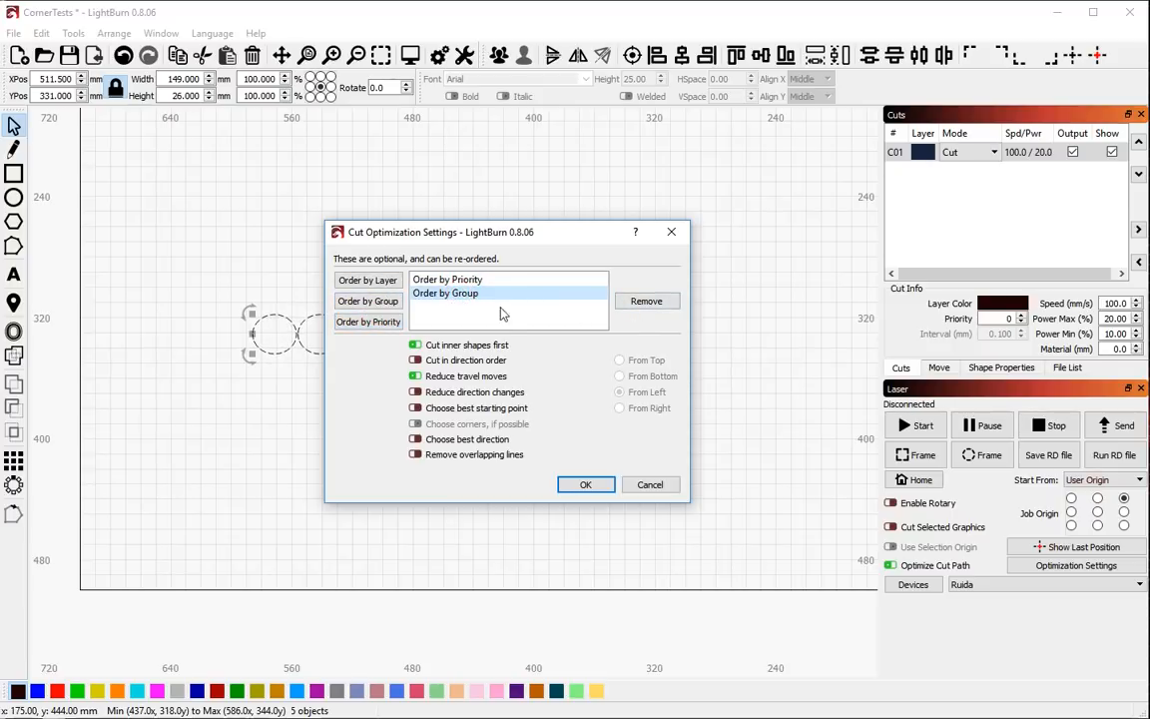
click(379, 285)
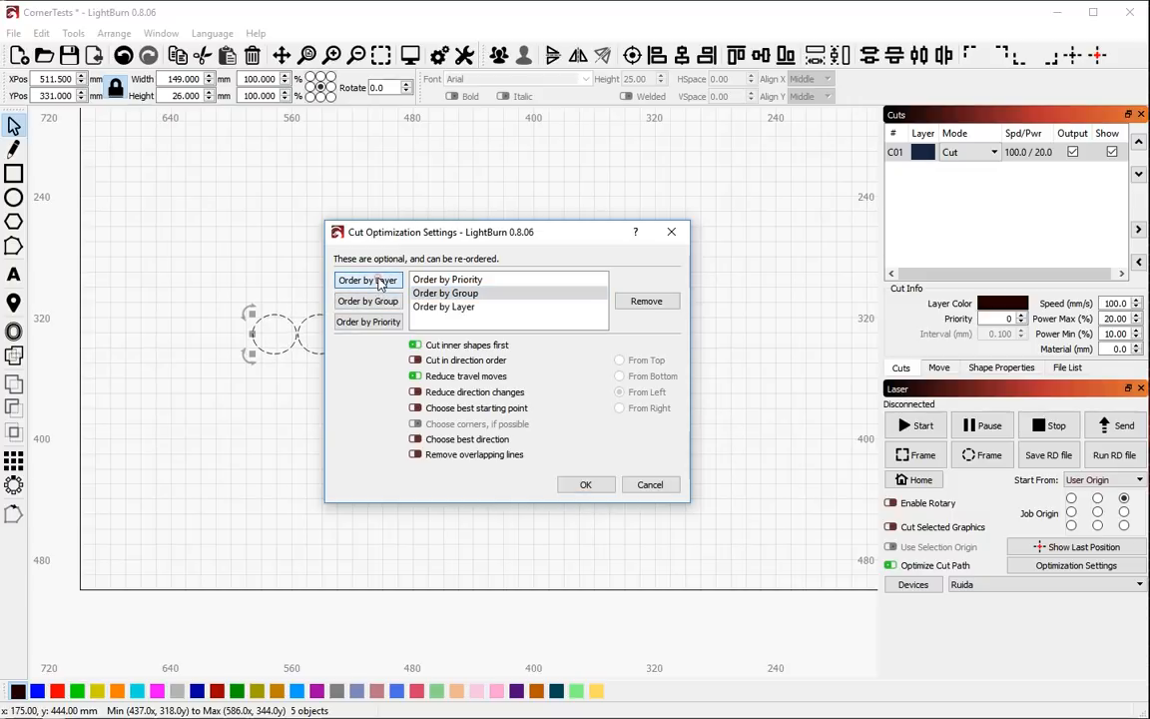
click(445, 308)
click(384, 280)
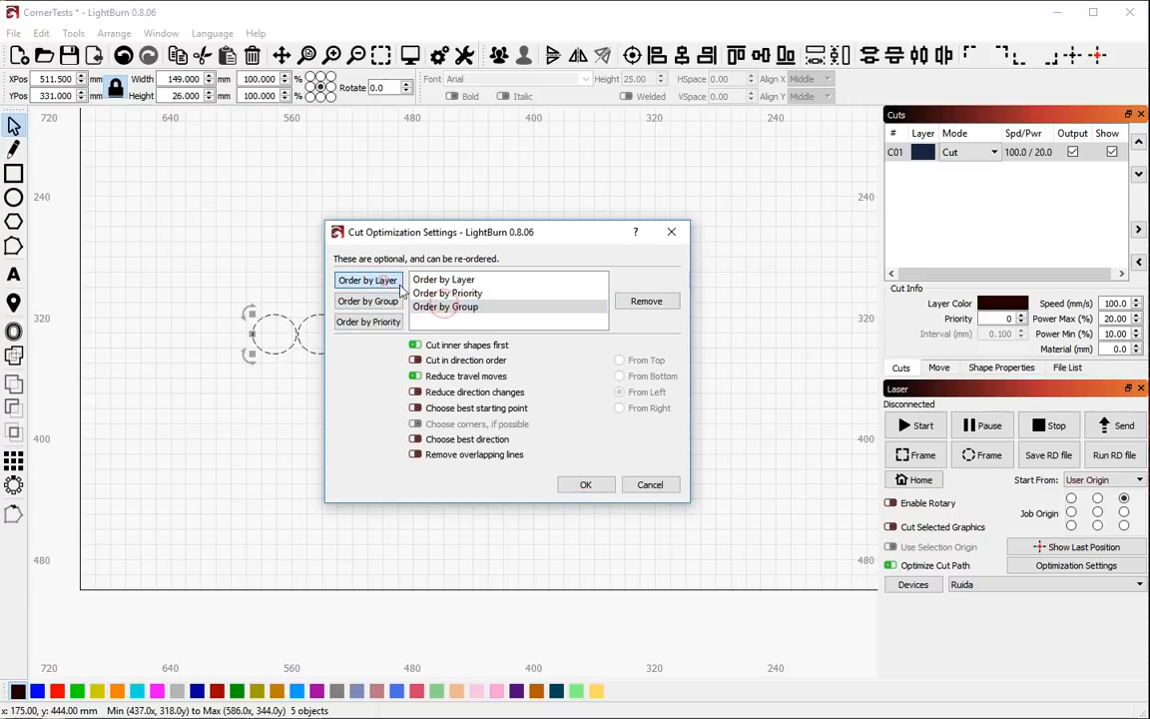
- Examine the ordering hierarchy of Order by Layer, Order by Priority and Order by Group
click(472, 306)
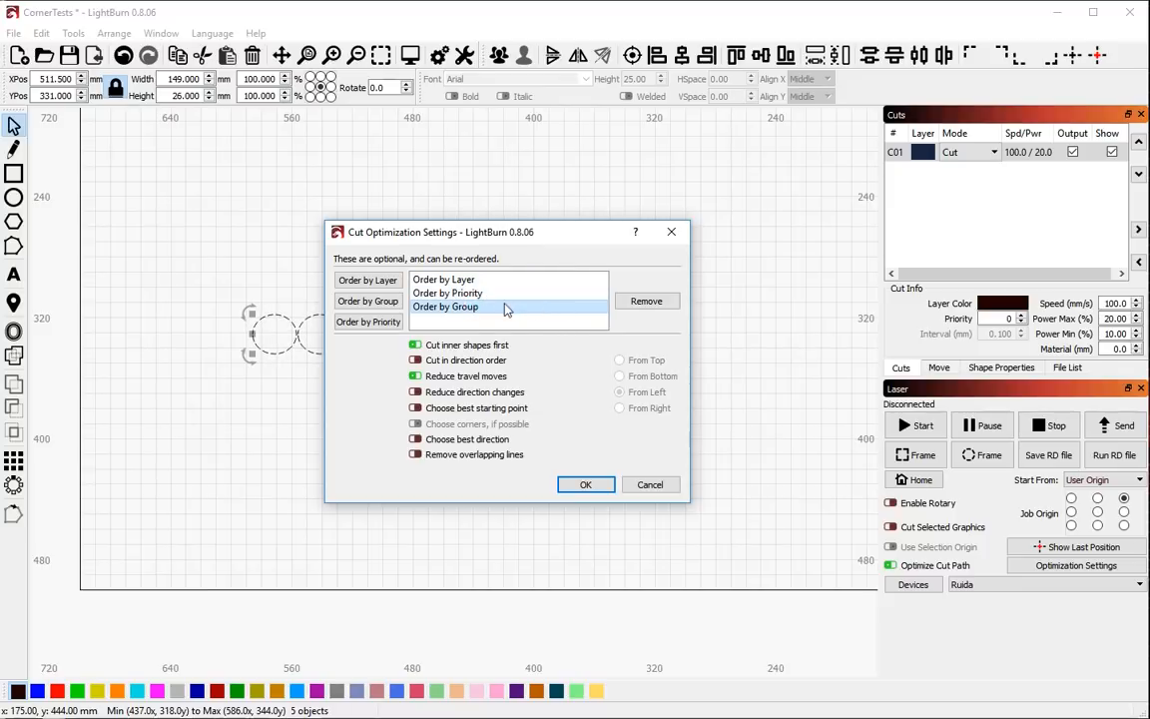
click(472, 280)
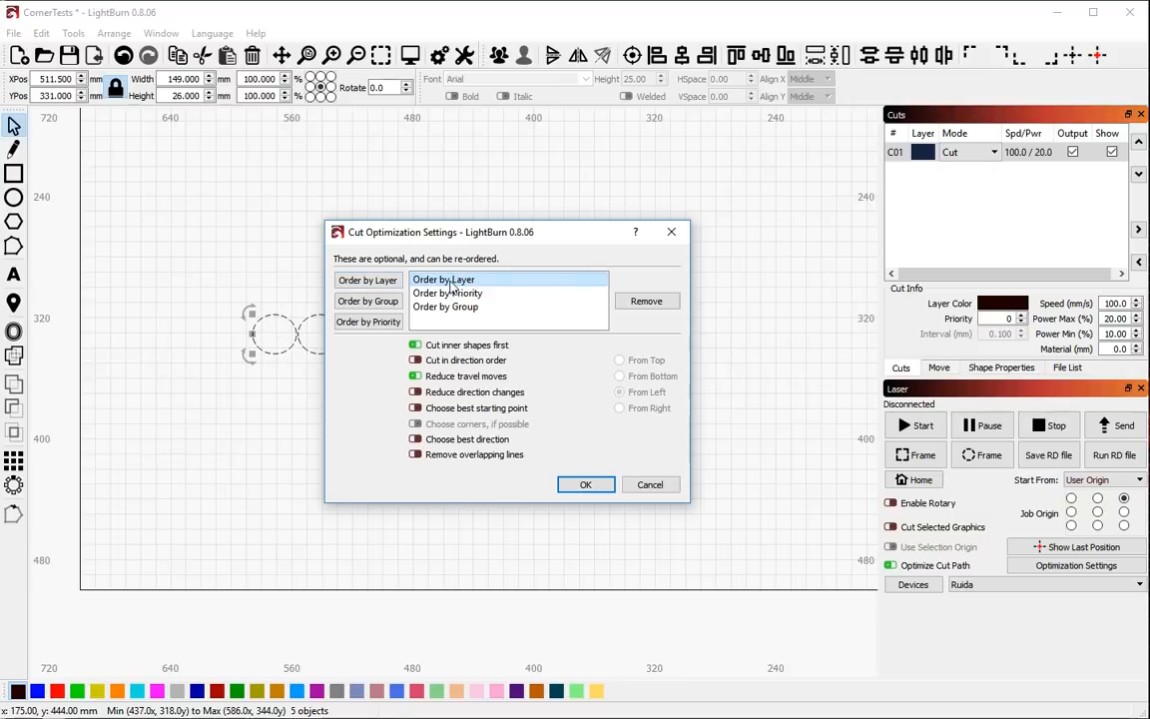
click(487, 294)
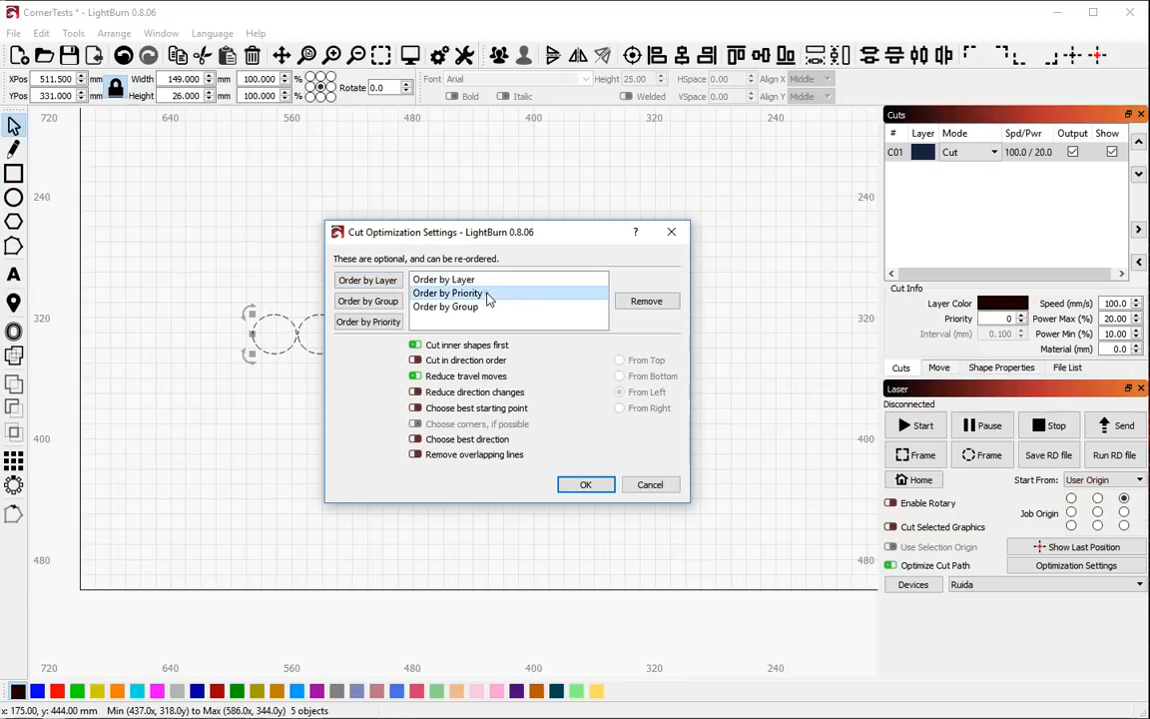
click(465, 281)
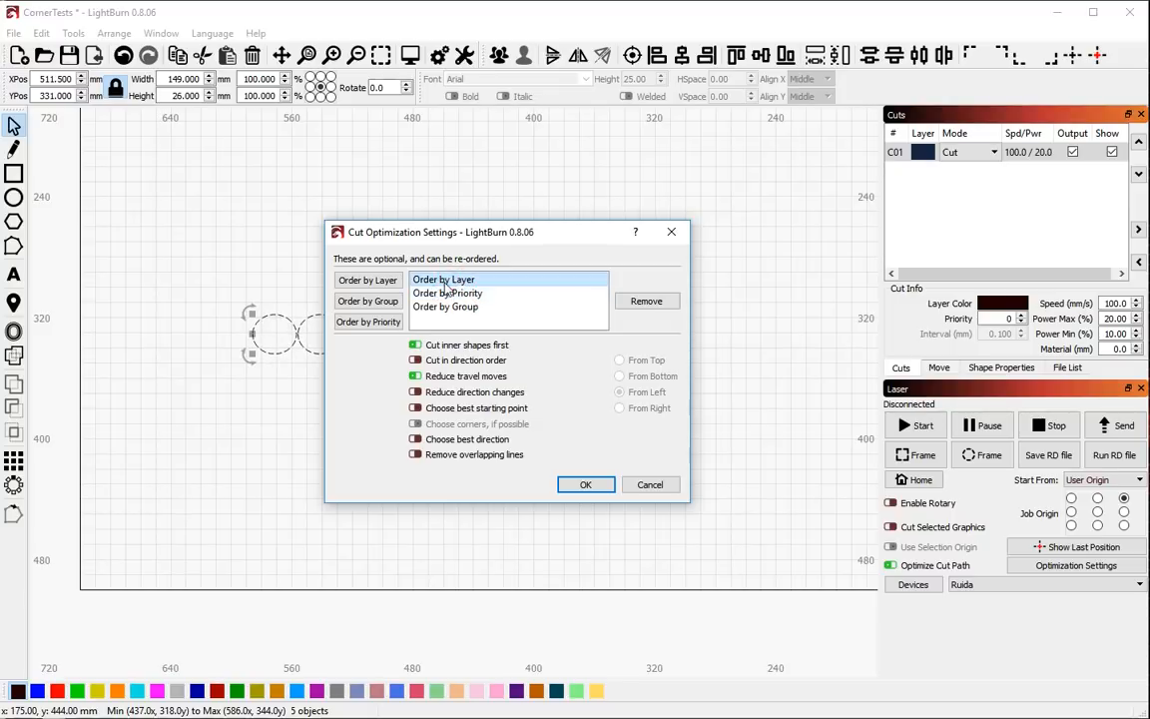
click(465, 293)
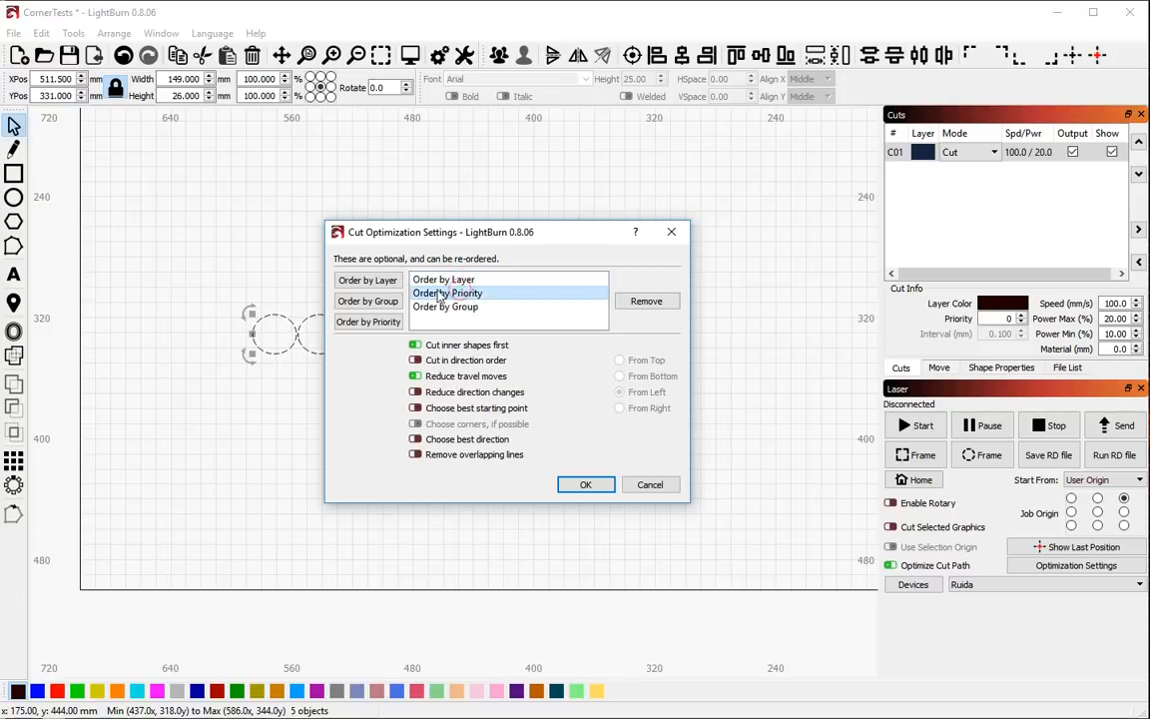
click(448, 282)
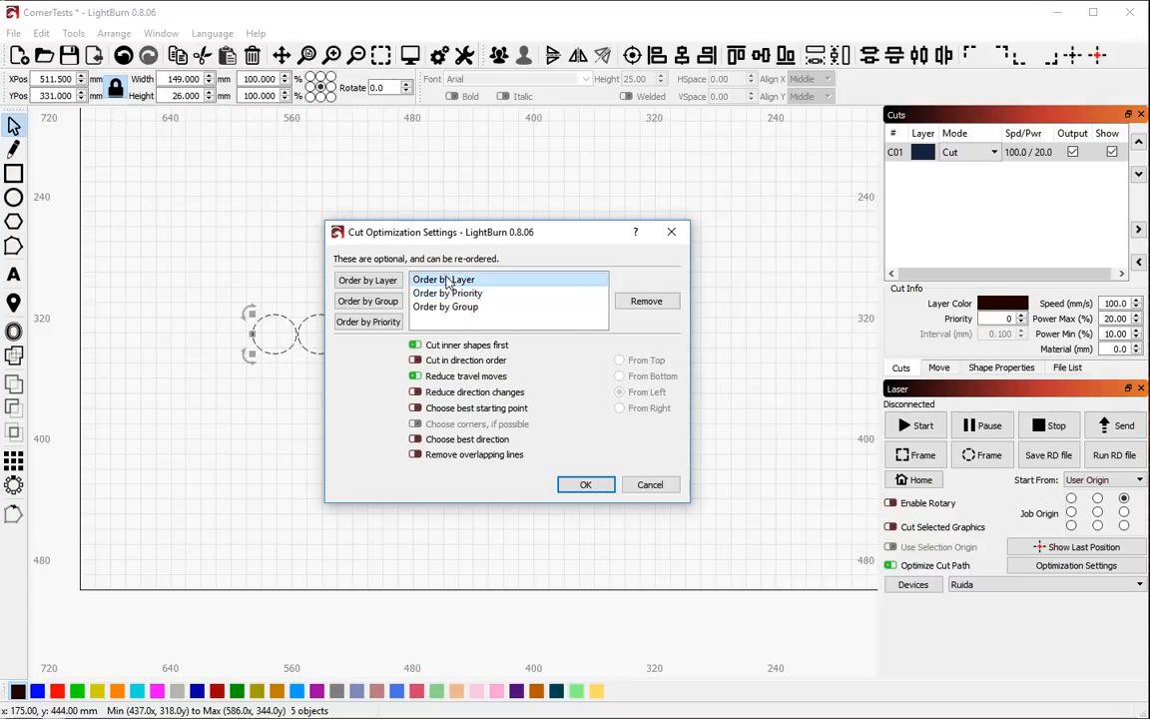
click(484, 296)
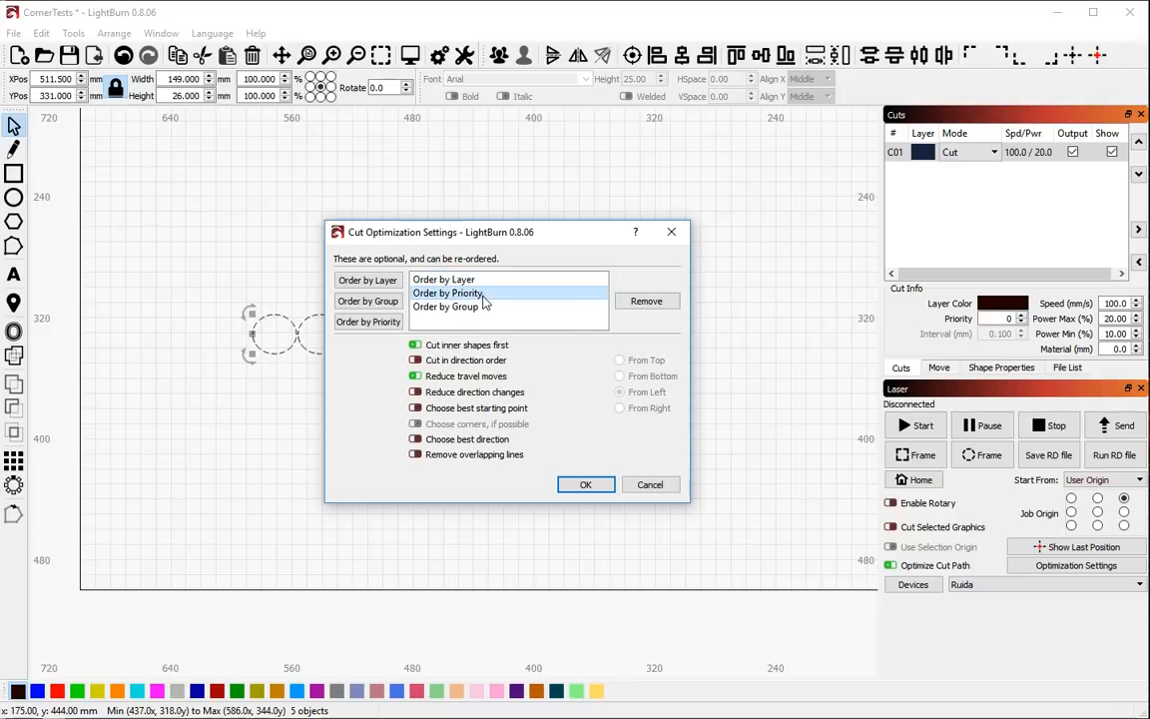
click(451, 307)
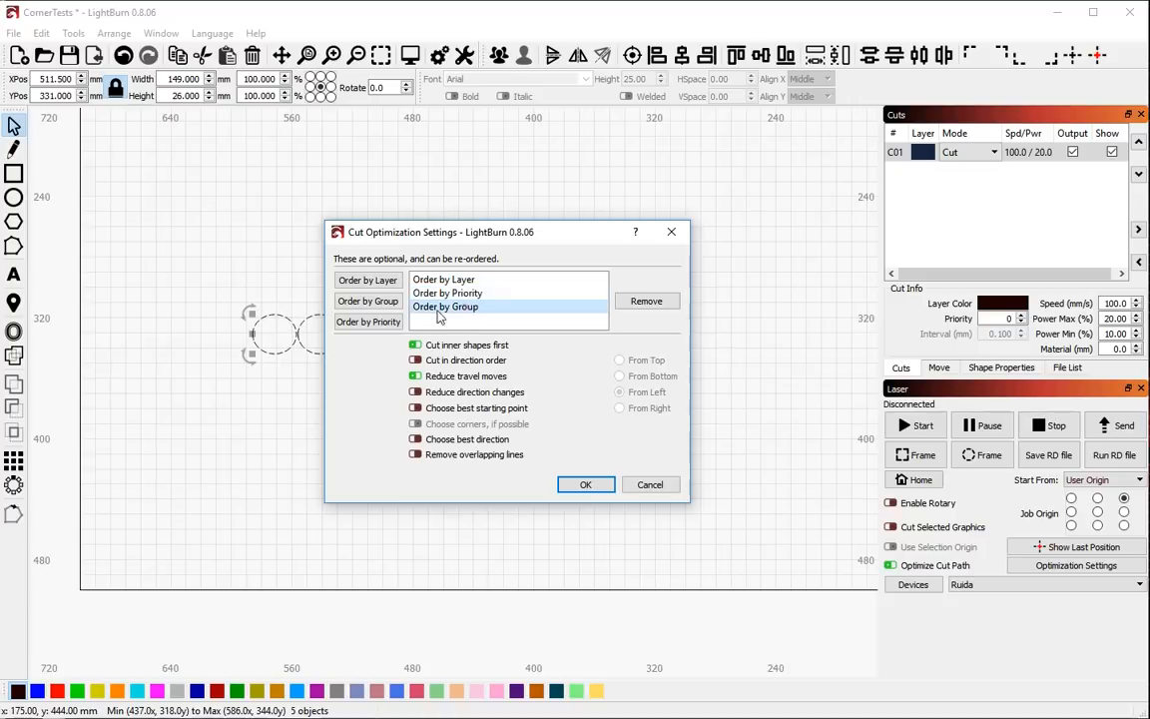
- Reorder the list to Order by Group, Order by Layer, Order by Priority
click(381, 303)
click(465, 281)
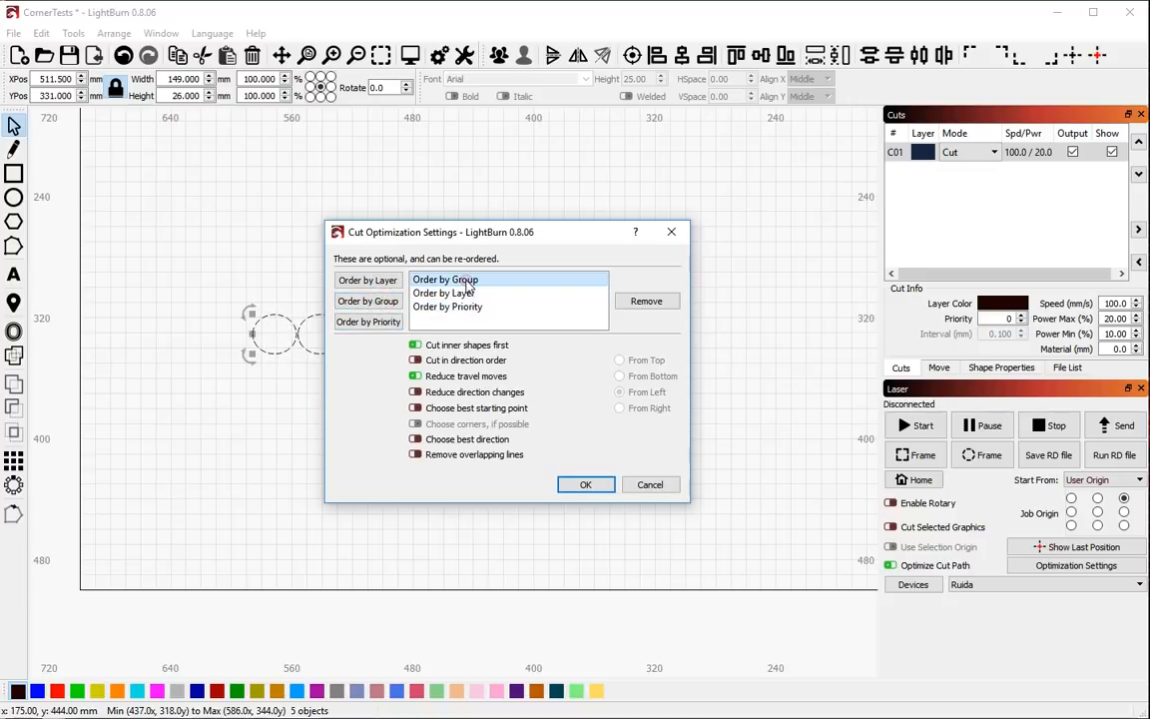
click(478, 295)
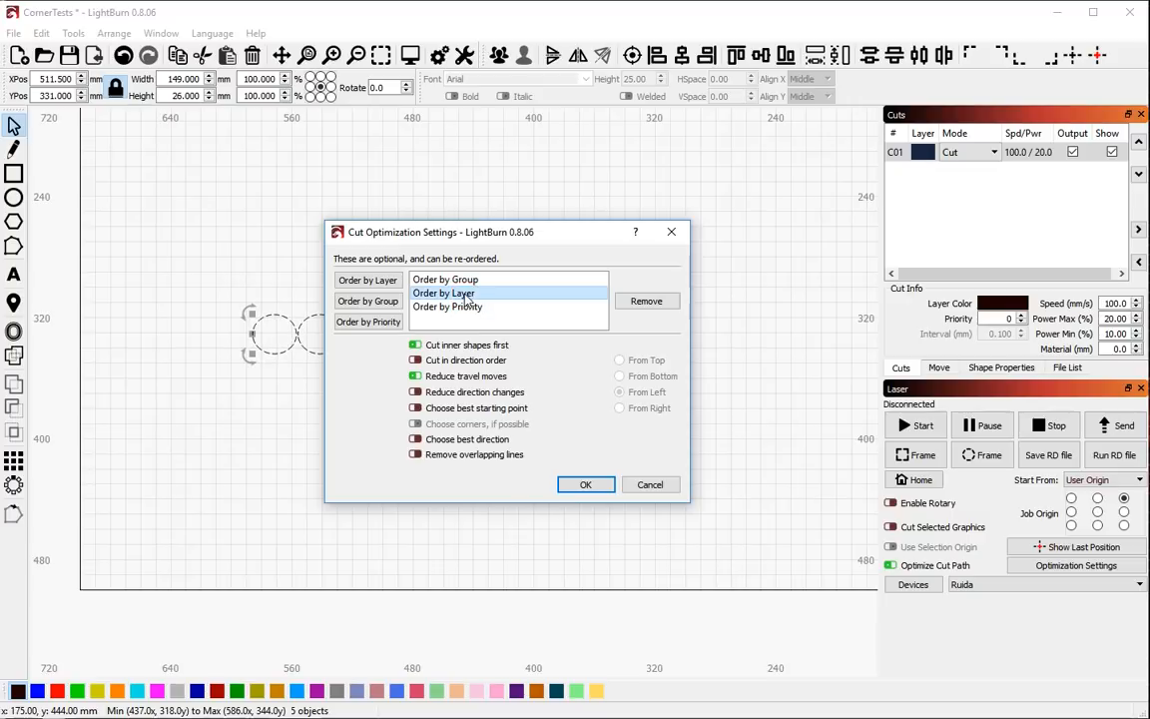
- Remove Order by Priority and Order by Layer from the ordering list, leaving only Order by Group
click(478, 309)
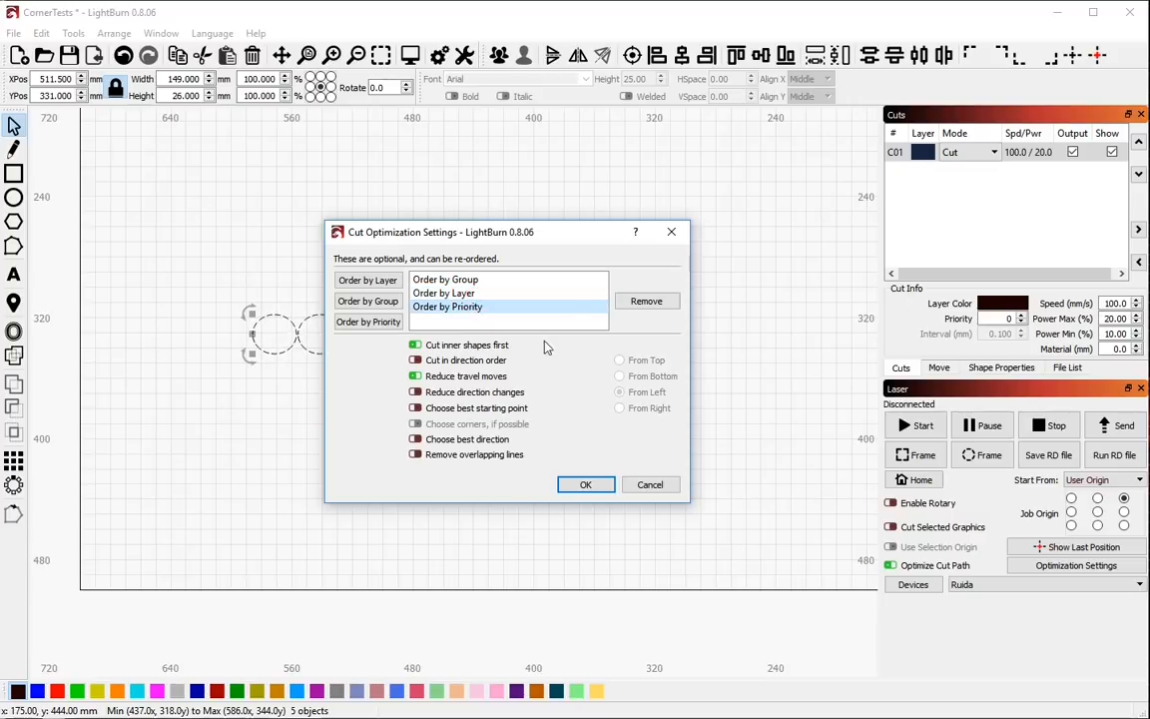
click(653, 303)
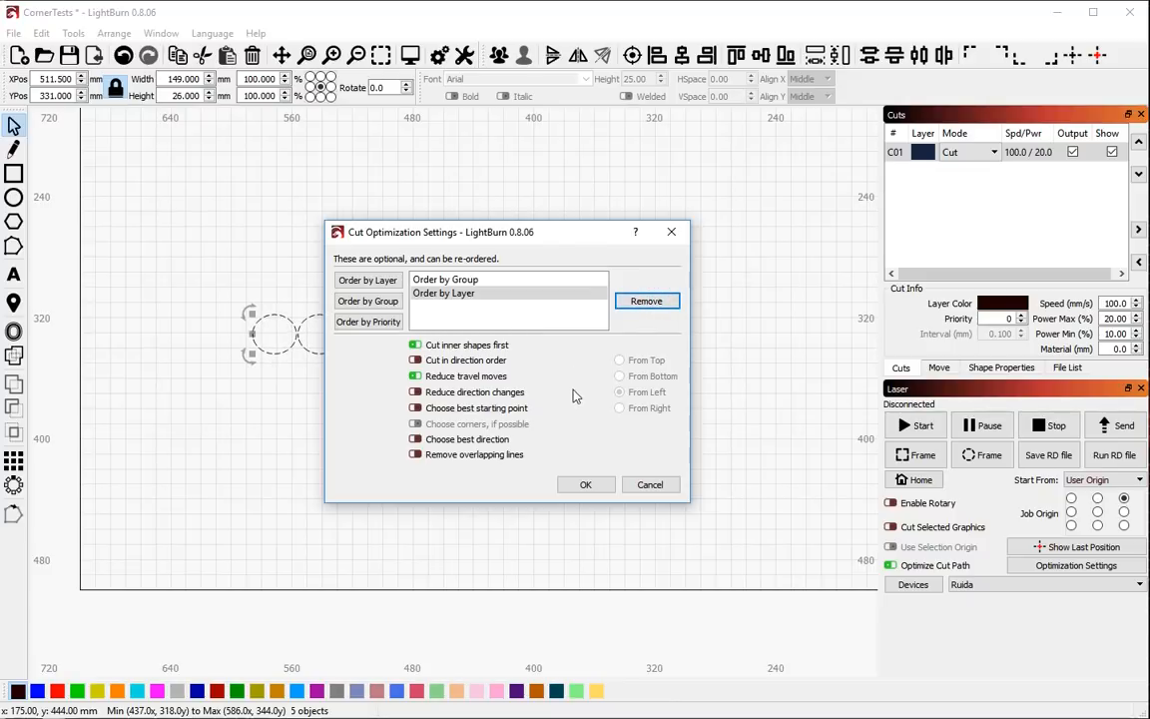
click(646, 301)
click(530, 302)
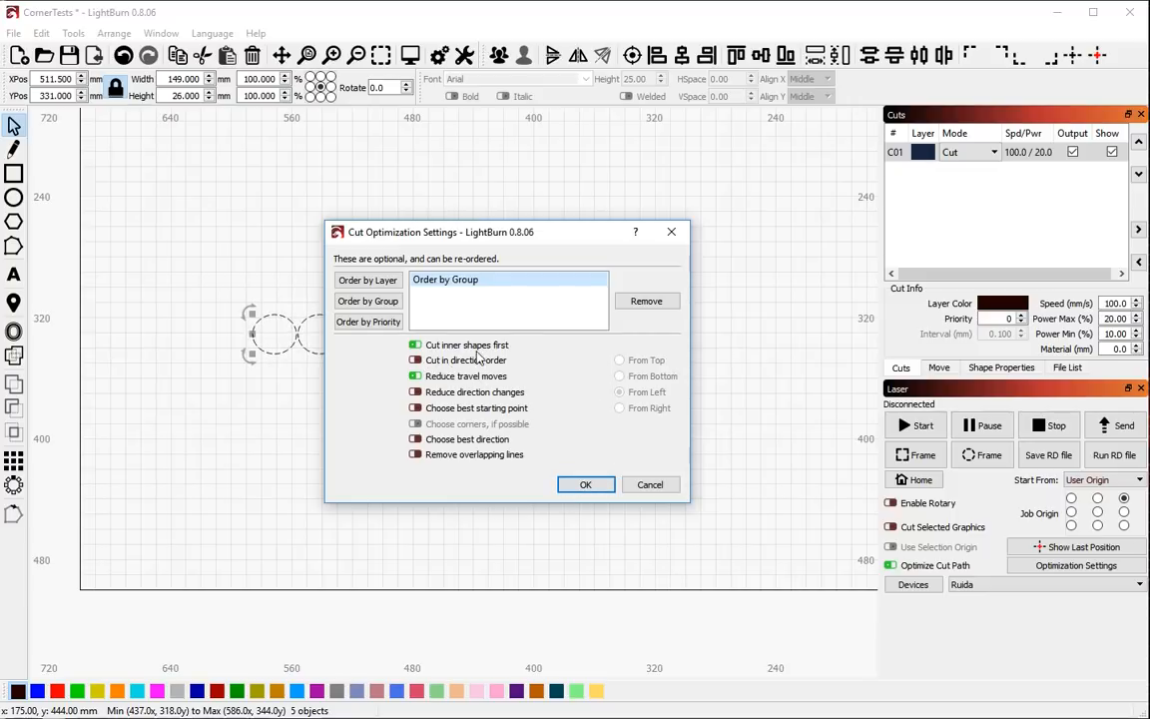
- Enable Cut in direction order with From Top as the direction, and apply the optimization settings
click(417, 360)
click(620, 360)
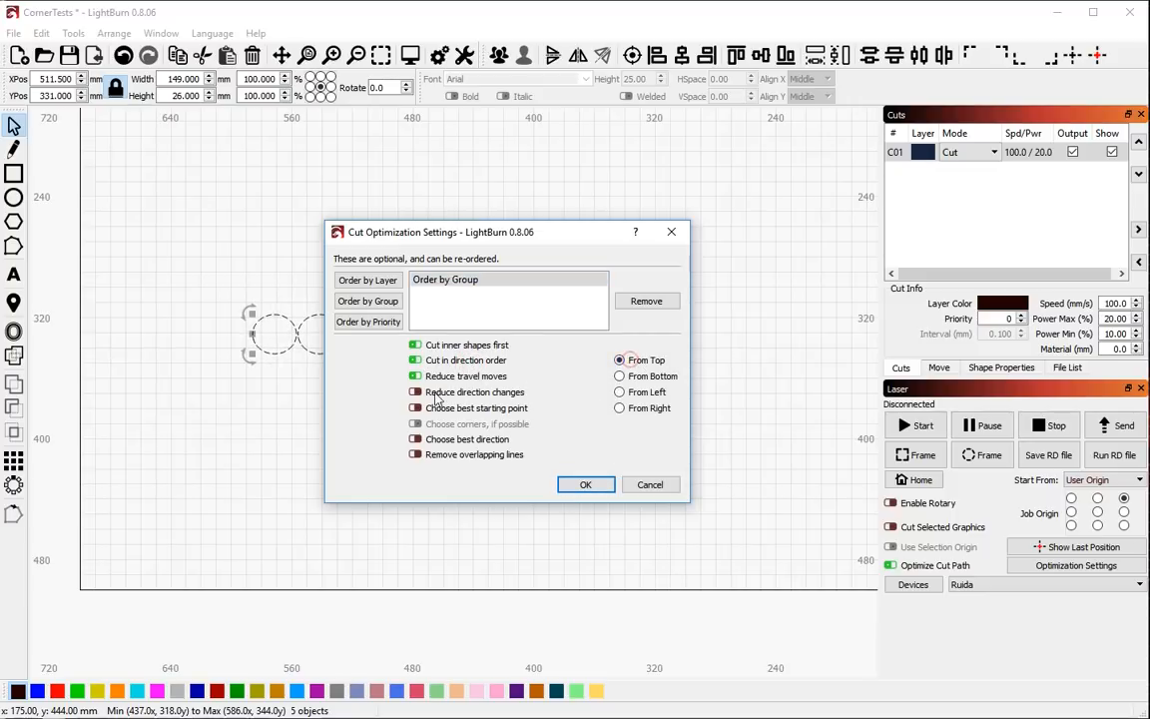
click(589, 485)
- Delete the row of five circles to empty the workspace
click(572, 499)
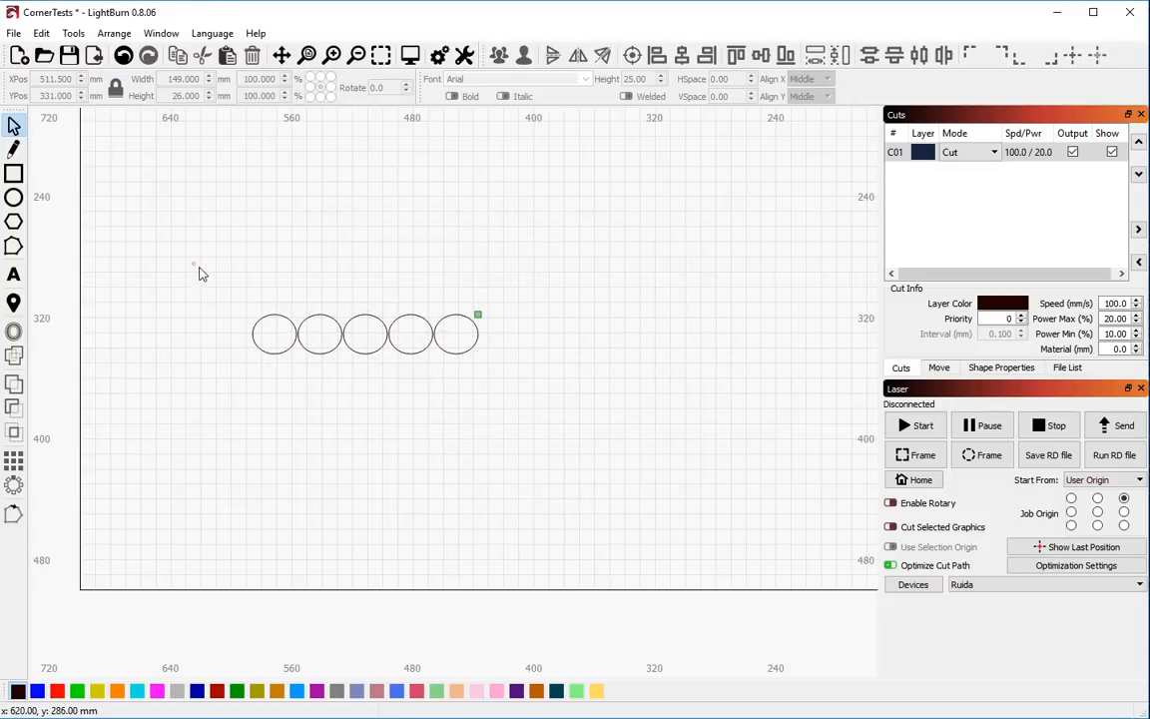
drag(196, 268, 652, 475)
key(Delete)
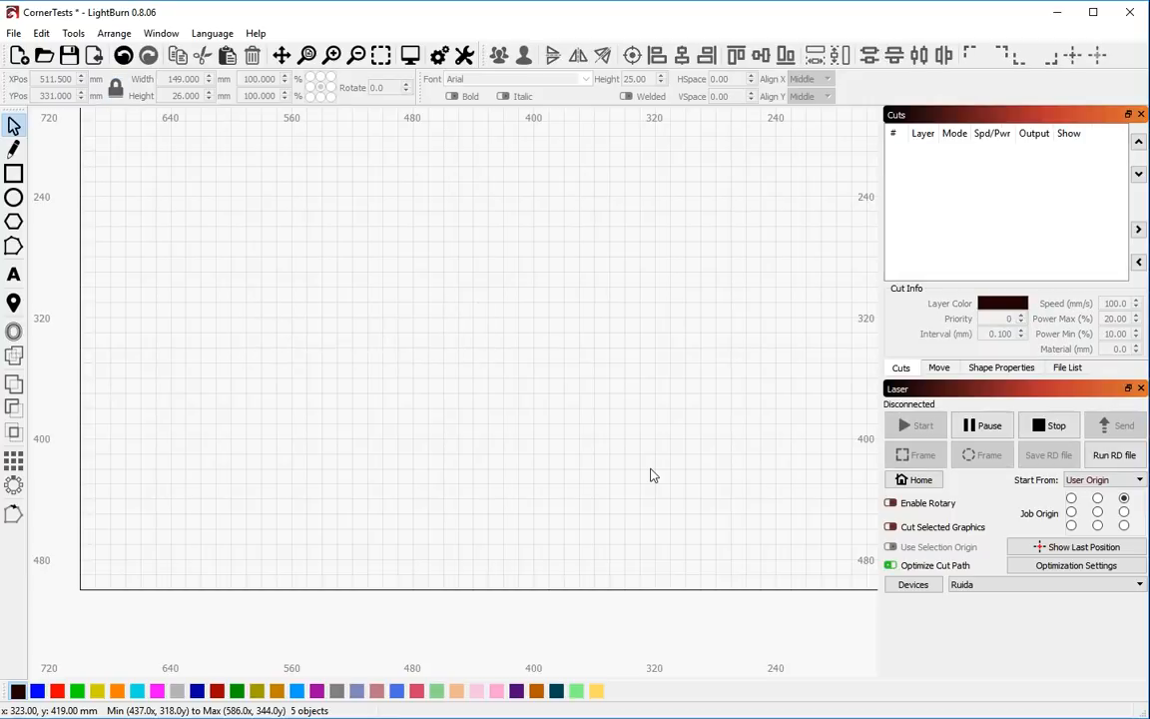
scroll(235, 444, down, 2)
scroll(221, 549, down, 3)
scroll(405, 384, up, 2)
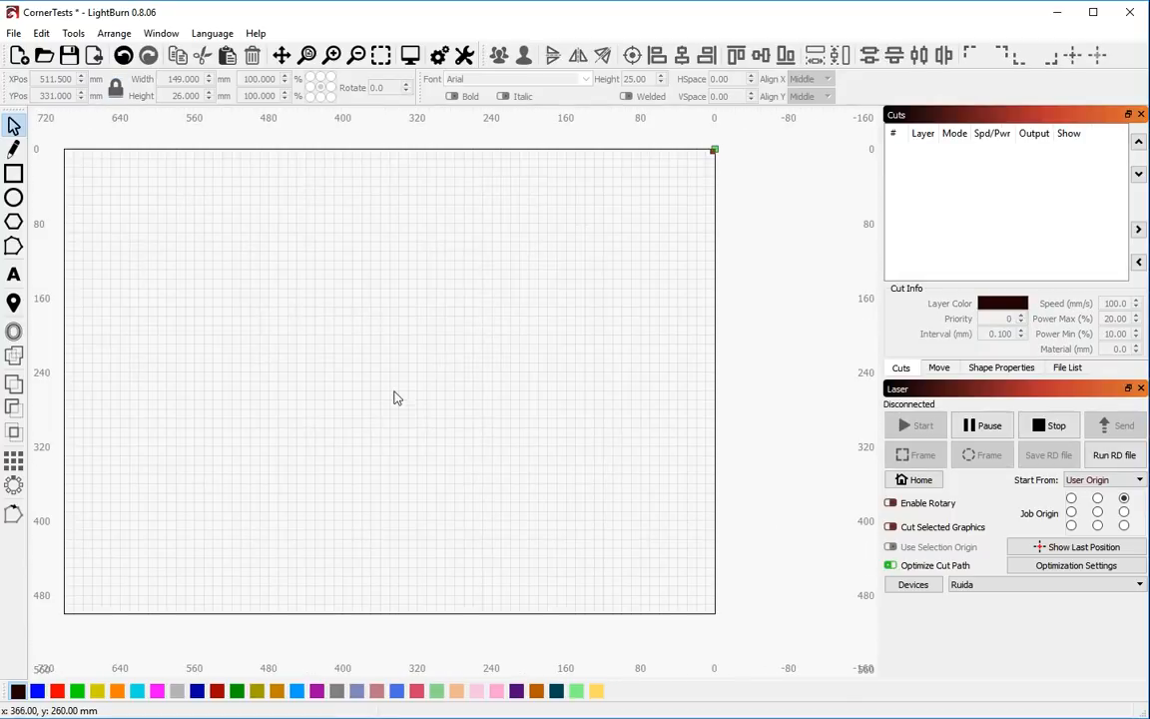